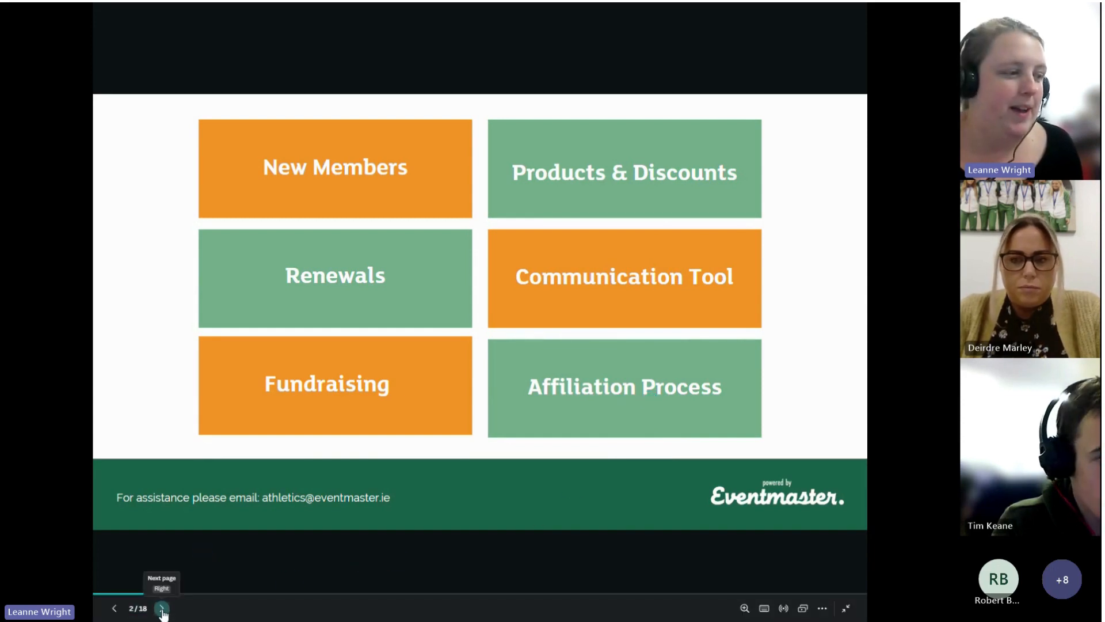
Advance the presentation to the New Memberships slide and exit full-screen presenting.
{"action": "left_click", "coordinate": [161, 608]}
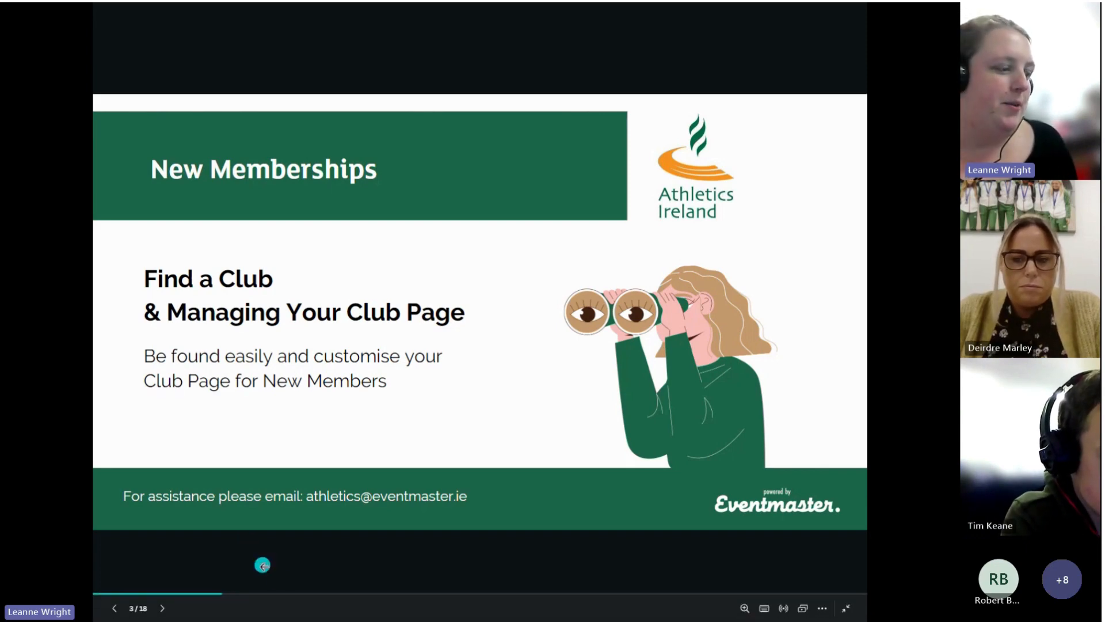
{"action": "key", "text": "Escape"}
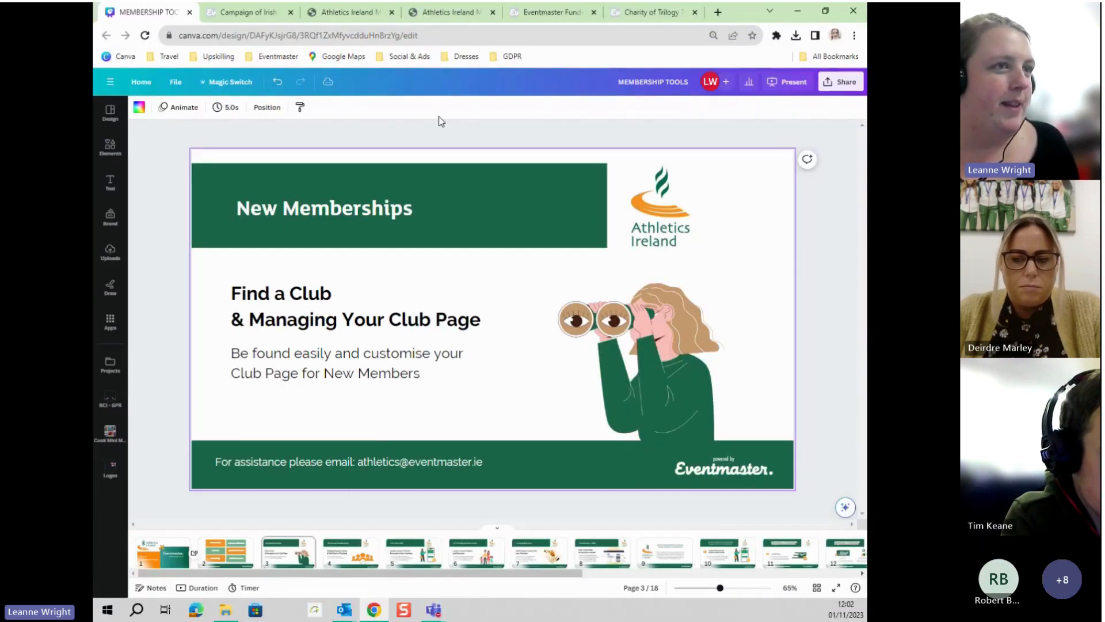
Open Find a Club on the Athletics Ireland membership site and look through the list of clubs.
{"action": "left_click", "coordinate": [349, 12]}
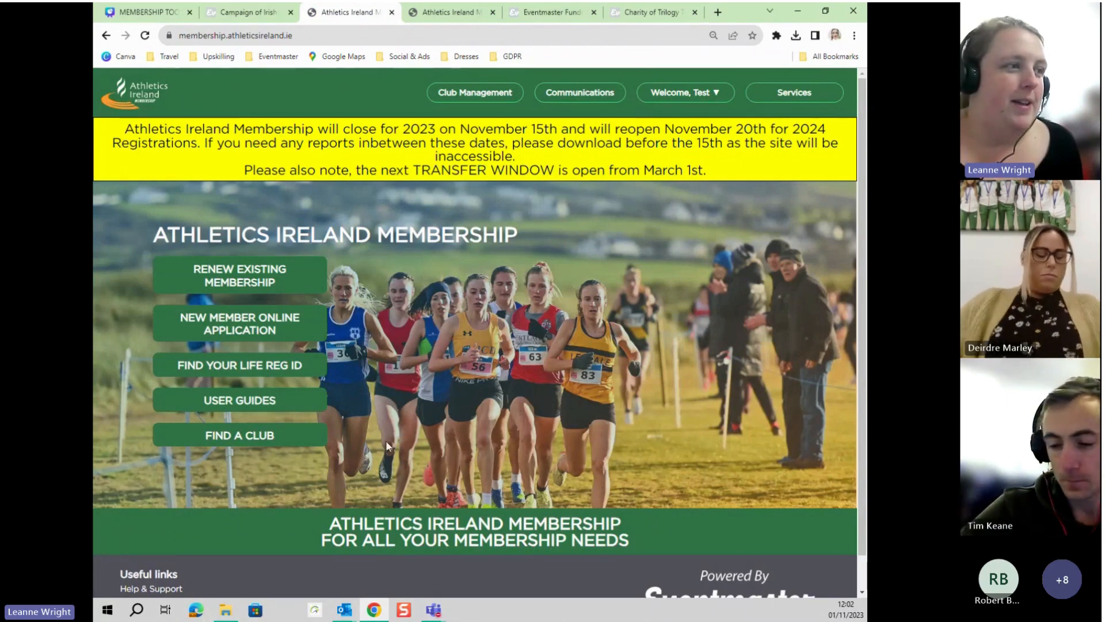
{"action": "left_click", "coordinate": [250, 442]}
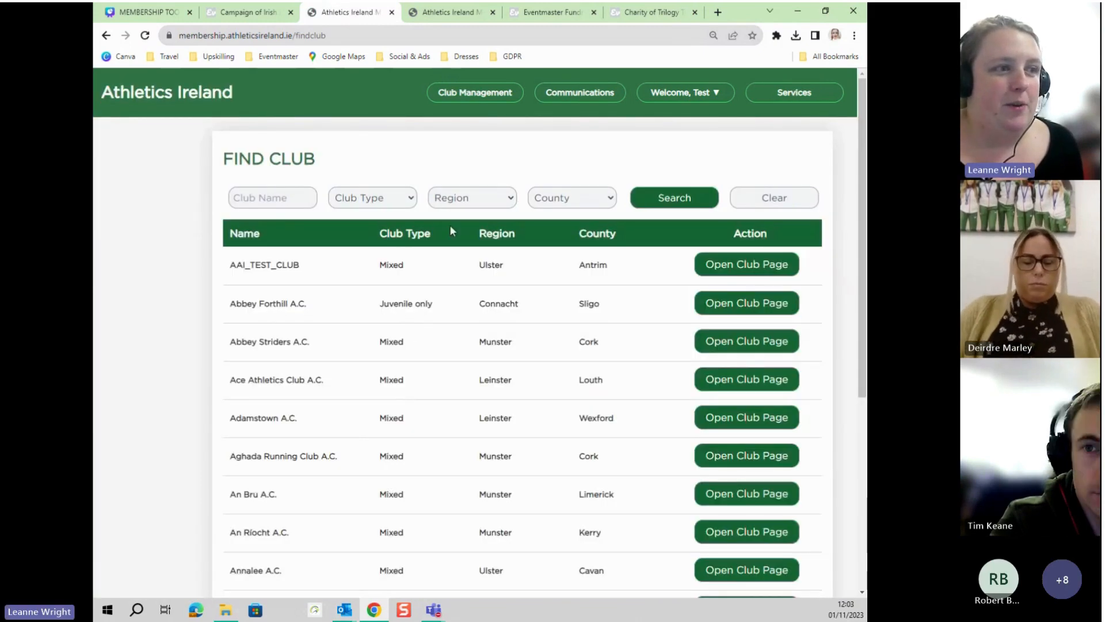
{"action": "scroll", "coordinate": [609, 364], "scroll_direction": "down", "scroll_amount": 5}
{"action": "scroll", "coordinate": [486, 403], "scroll_direction": "up", "scroll_amount": 5}
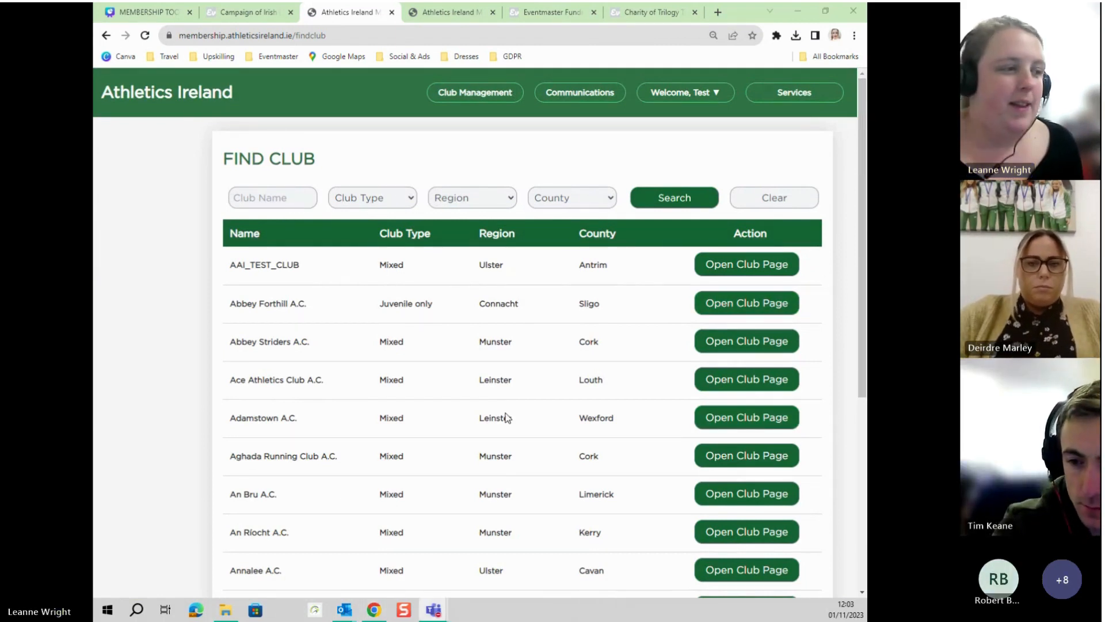
{"action": "scroll", "coordinate": [336, 489], "scroll_direction": "down", "scroll_amount": 4}
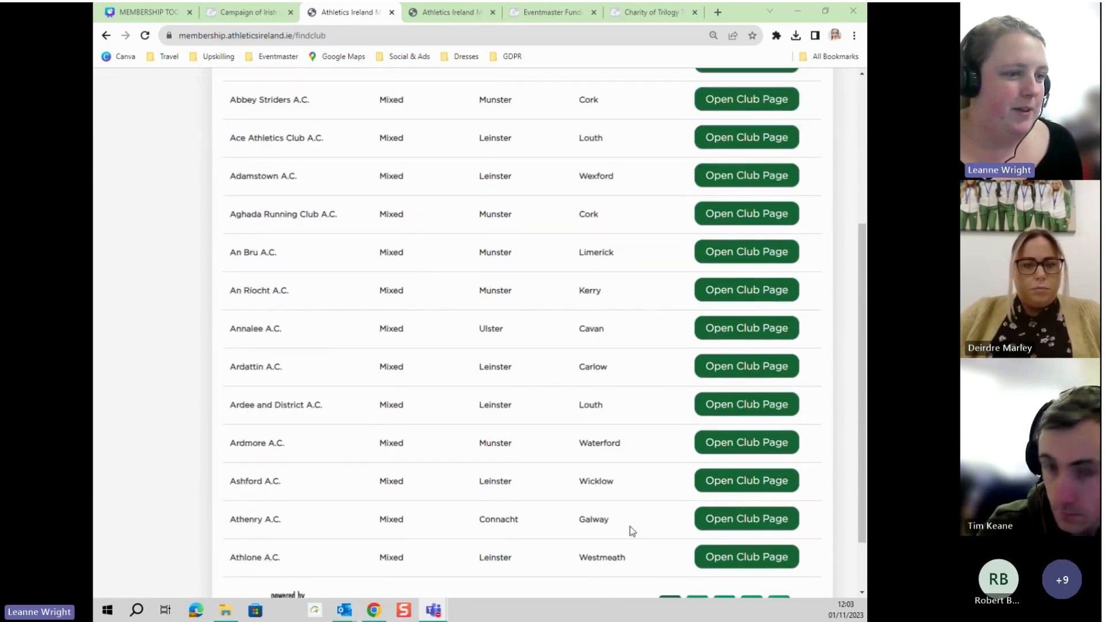
{"action": "scroll", "coordinate": [296, 386], "scroll_direction": "up", "scroll_amount": 2}
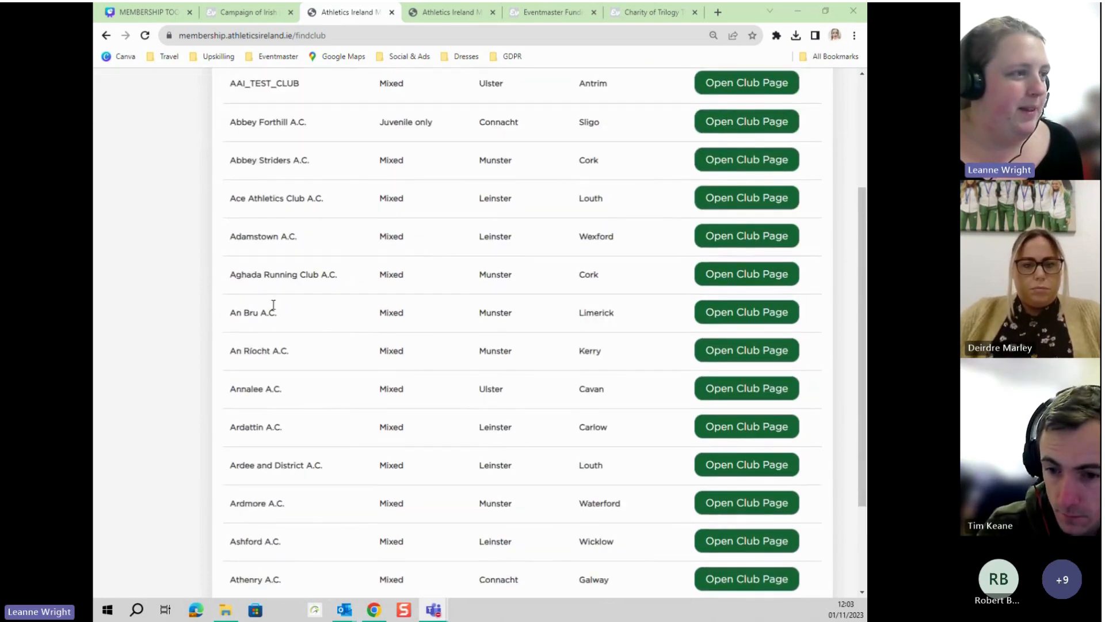
Open the public page of Ace Athletics Club A.C. and inspect its header image and web address.
{"action": "left_click", "coordinate": [741, 248]}
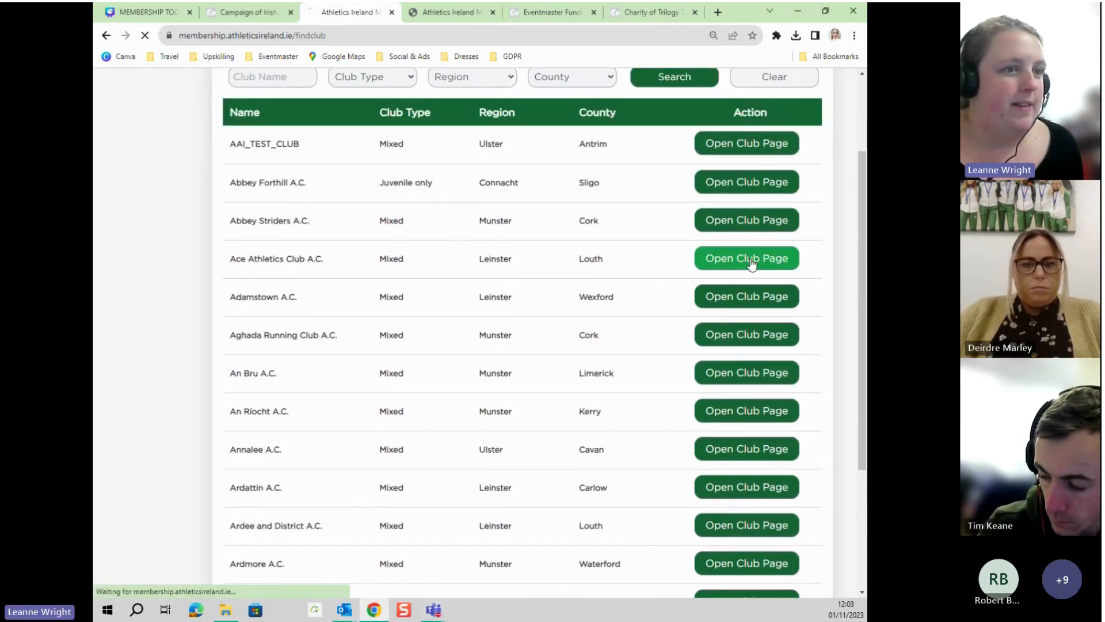
{"action": "scroll", "coordinate": [501, 310], "scroll_direction": "down", "scroll_amount": 3}
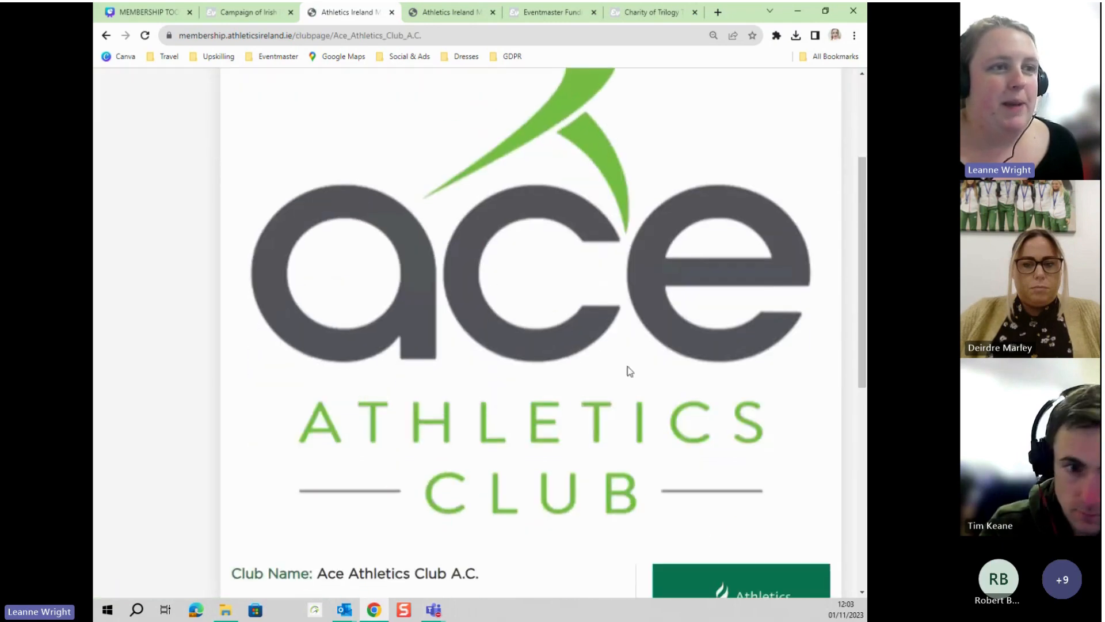
{"action": "scroll", "coordinate": [558, 321], "scroll_direction": "up", "scroll_amount": 2}
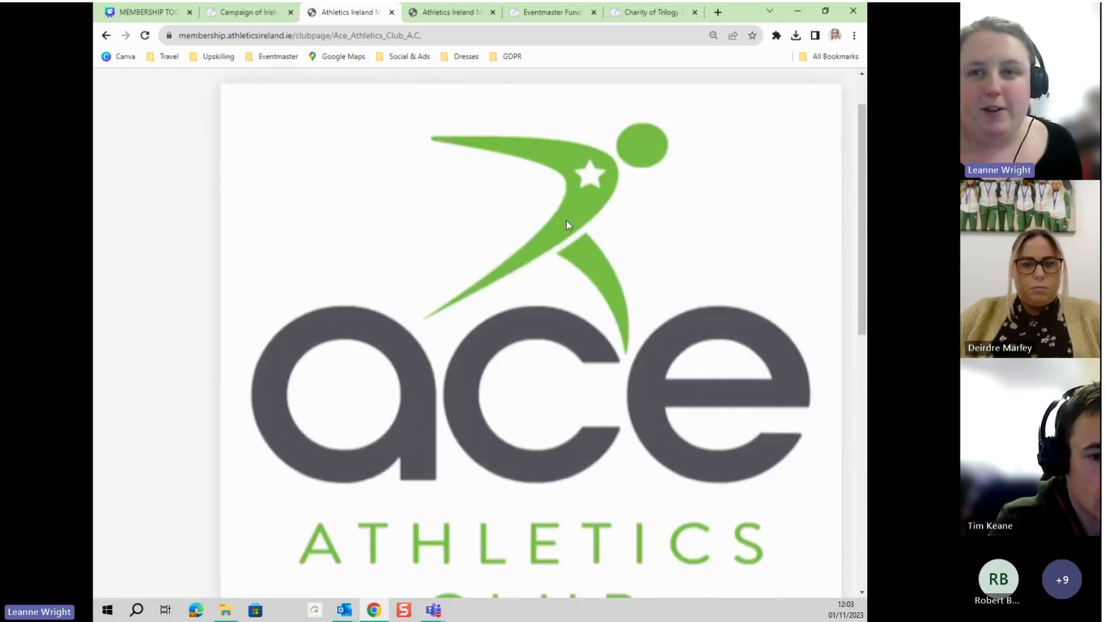
{"action": "scroll", "coordinate": [580, 292], "scroll_direction": "down", "scroll_amount": 3}
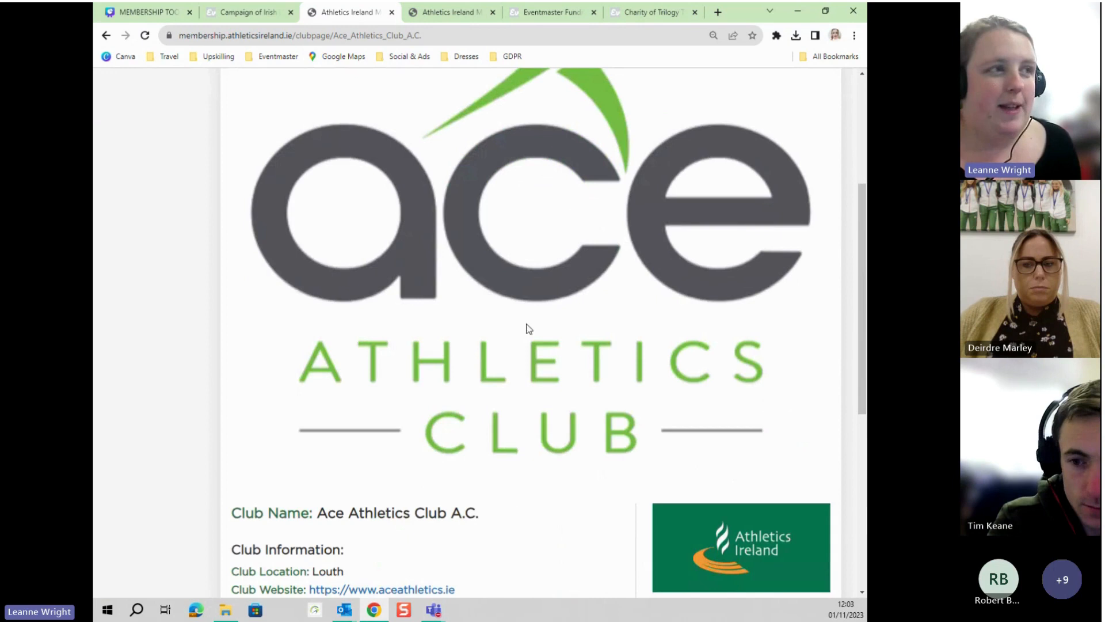
{"action": "left_click", "coordinate": [349, 37]}
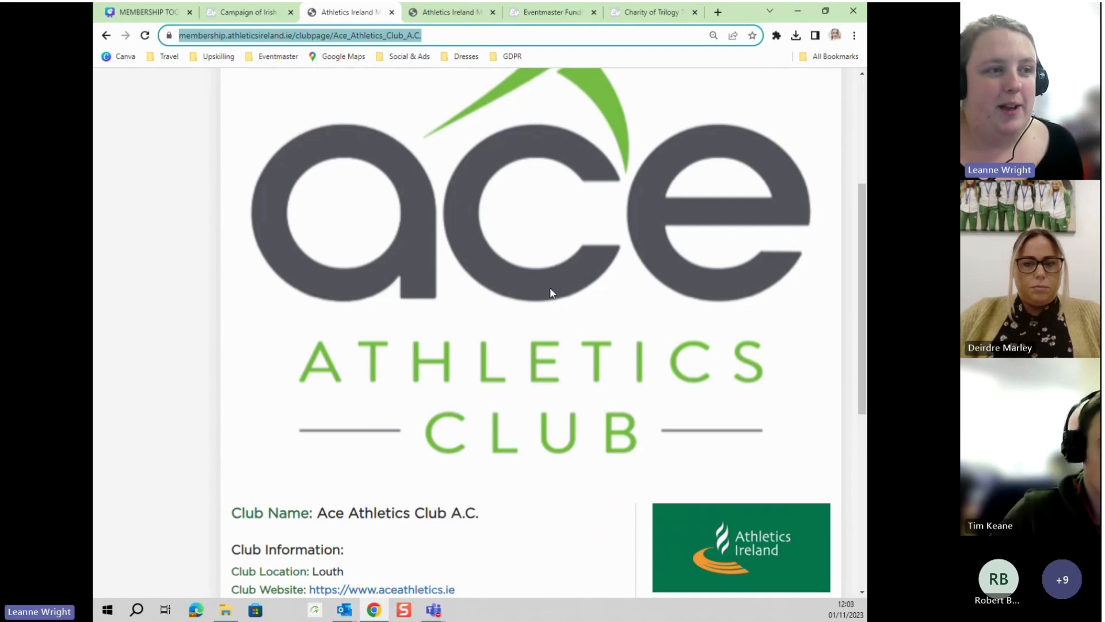
Examine the club information, Facebook feed, social links, and renewal and joining options on the Ace Athletics Club page.
{"action": "scroll", "coordinate": [668, 344], "scroll_direction": "down", "scroll_amount": 1}
{"action": "scroll", "coordinate": [669, 343], "scroll_direction": "down", "scroll_amount": 4}
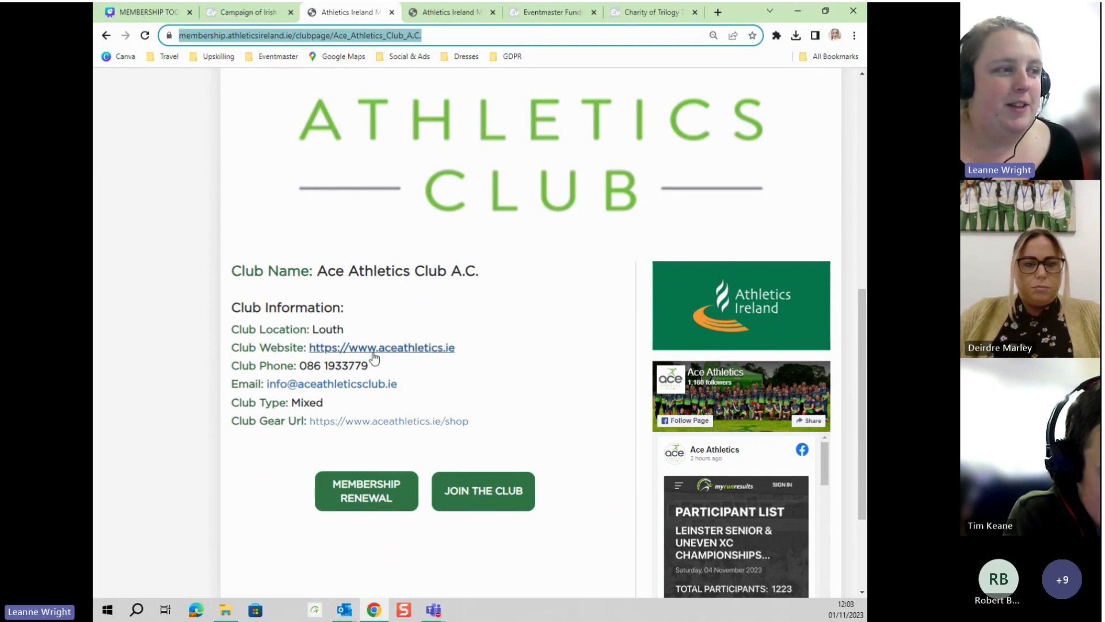
{"action": "scroll", "coordinate": [380, 357], "scroll_direction": "down", "scroll_amount": 1}
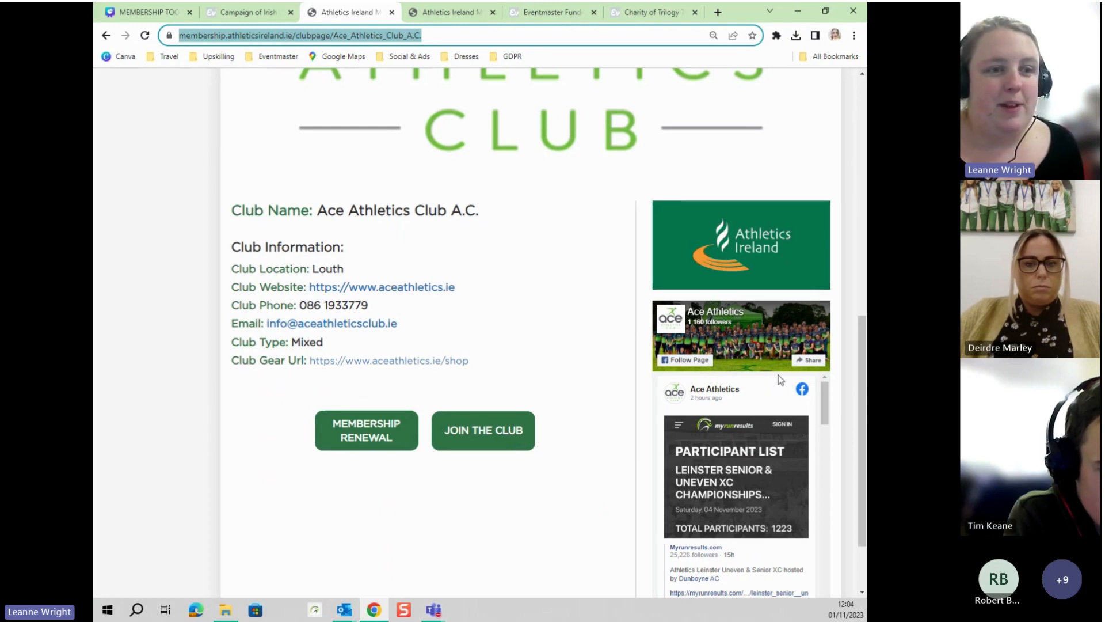
{"action": "scroll", "coordinate": [779, 375], "scroll_direction": "down", "scroll_amount": 2}
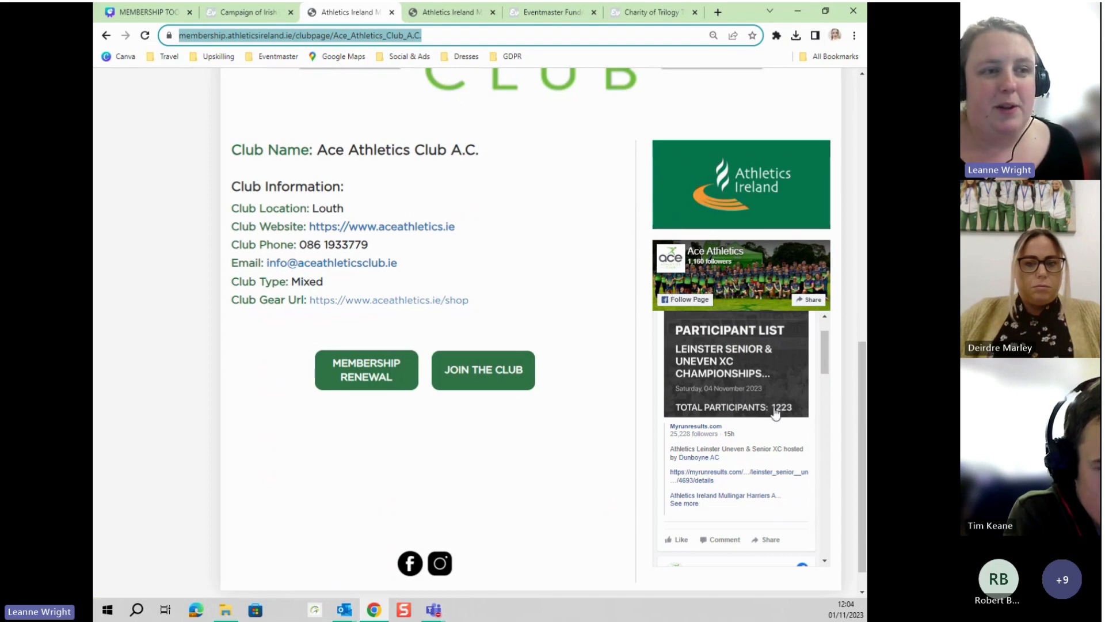
{"action": "scroll", "coordinate": [718, 445], "scroll_direction": "up", "scroll_amount": 1}
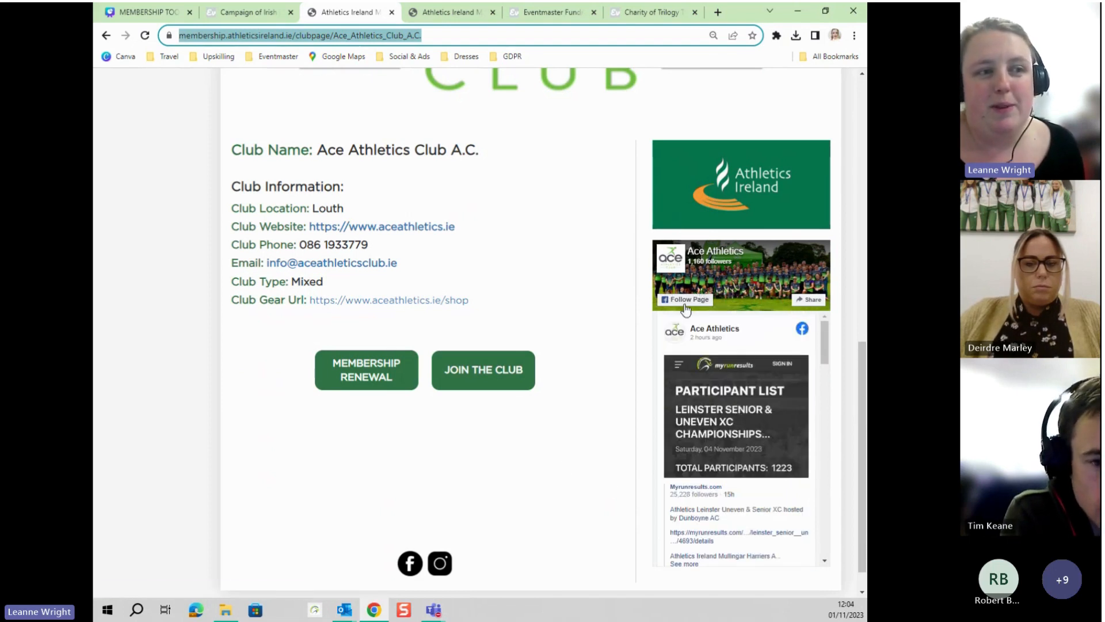
{"action": "scroll", "coordinate": [425, 441], "scroll_direction": "down", "scroll_amount": 1}
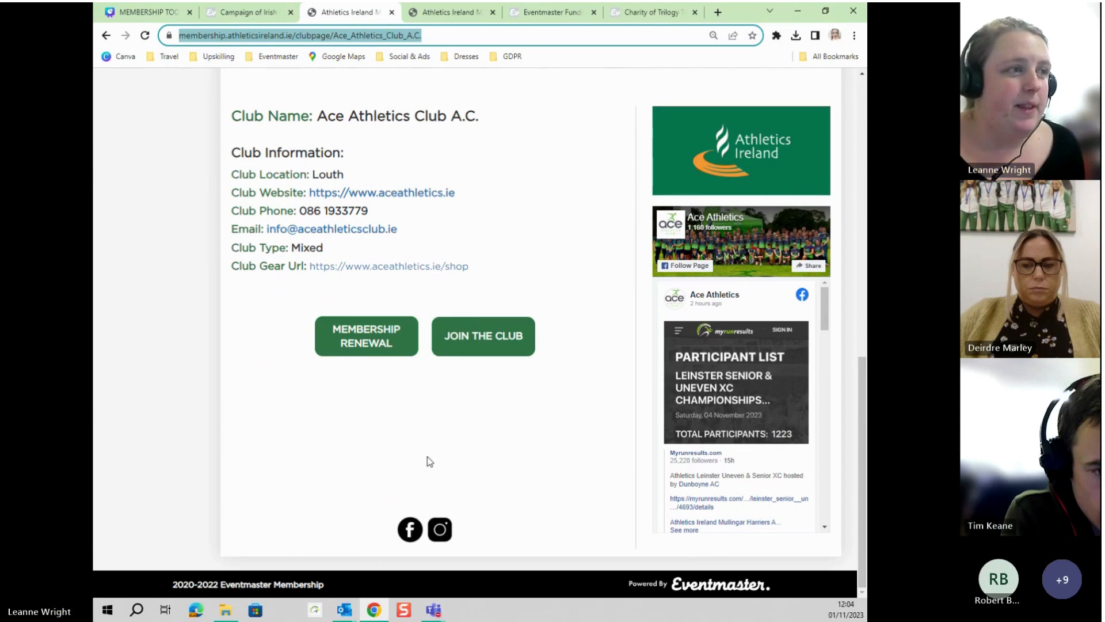
{"action": "scroll", "coordinate": [429, 458], "scroll_direction": "up", "scroll_amount": 2}
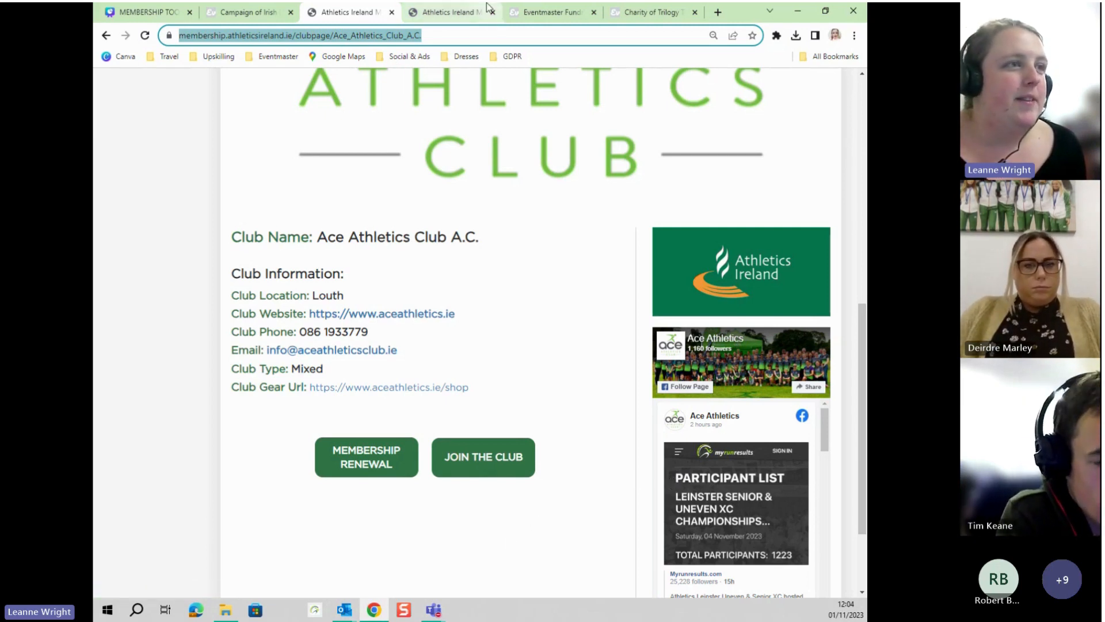
{"action": "scroll", "coordinate": [649, 376], "scroll_direction": "up", "scroll_amount": 2}
{"action": "scroll", "coordinate": [650, 376], "scroll_direction": "up", "scroll_amount": 3}
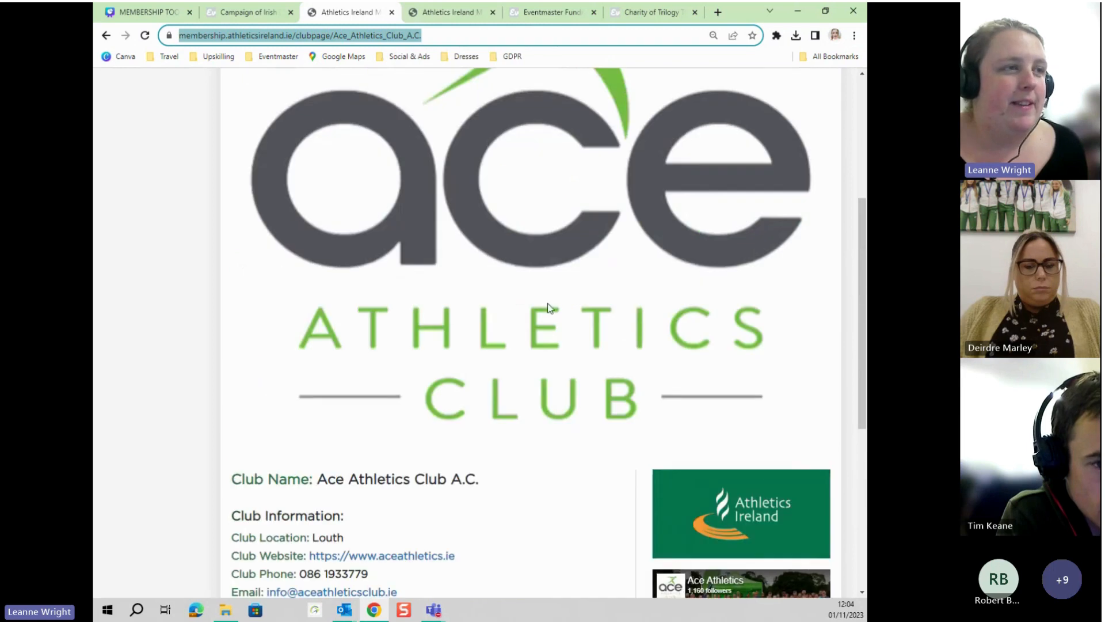
Switch to the club back office and open the general information of the club profile.
{"action": "left_click", "coordinate": [463, 12]}
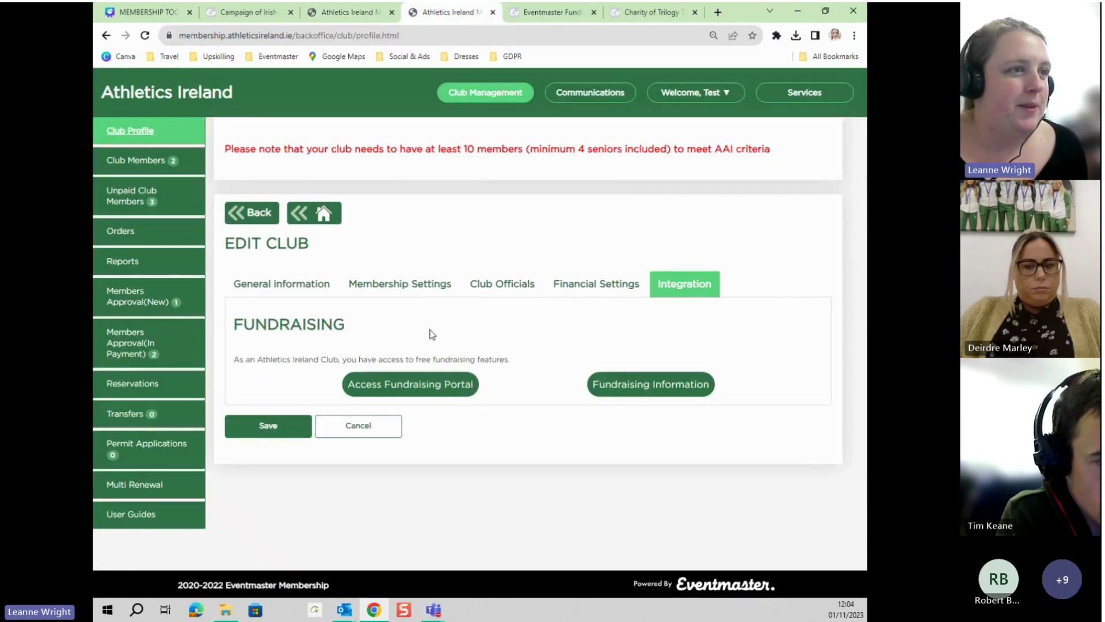
{"action": "left_click", "coordinate": [693, 93]}
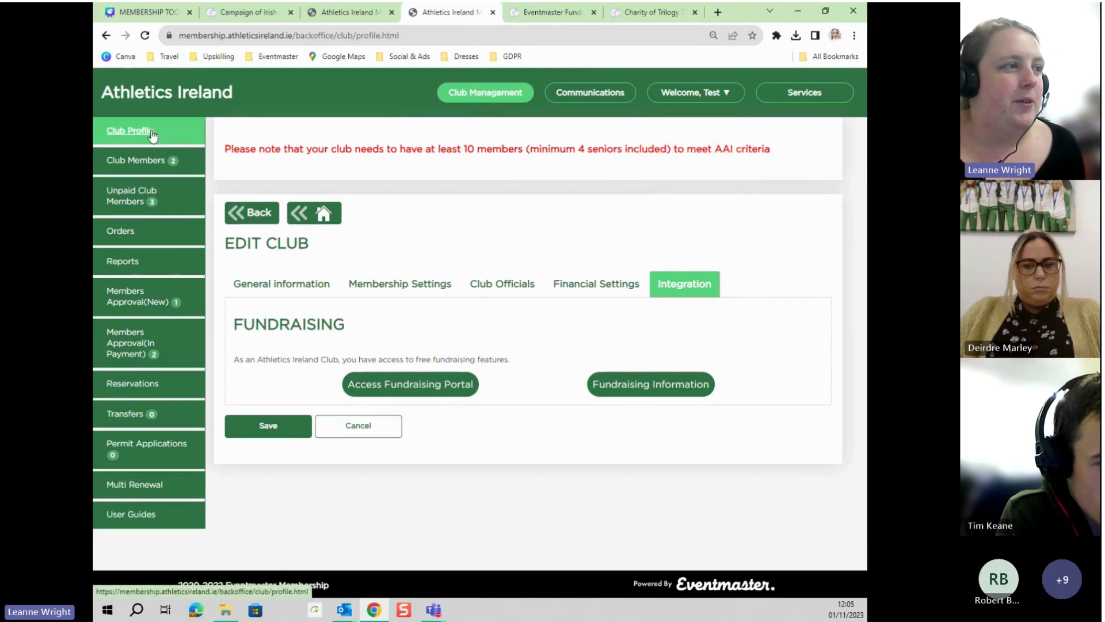
{"action": "left_click", "coordinate": [129, 131]}
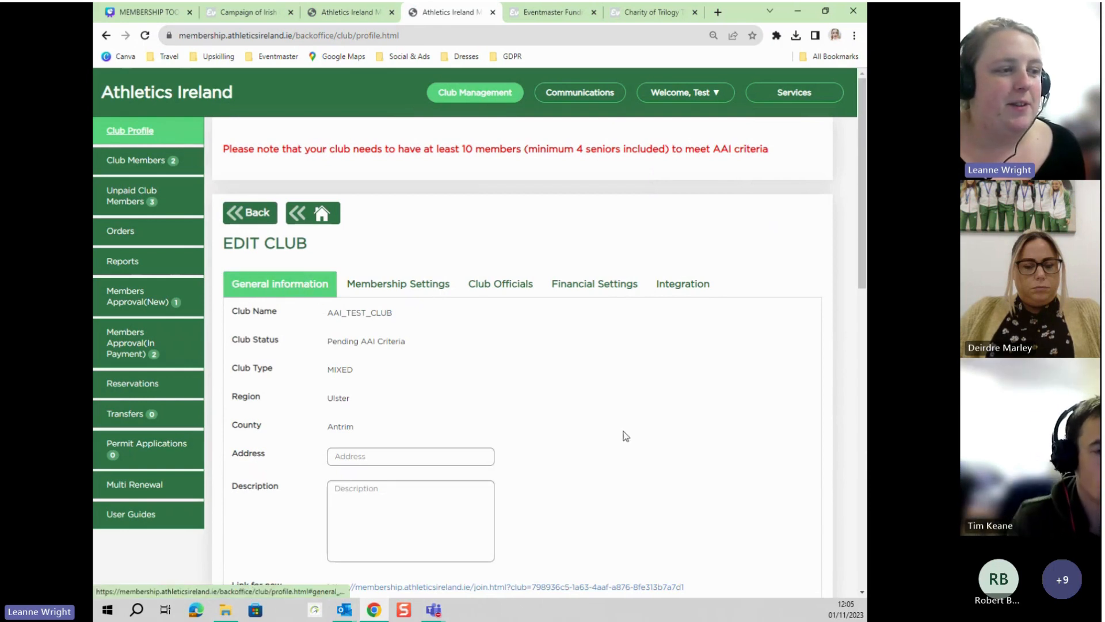
Review the club profile's general information fields, from address and description through logo and header image to the Club Gear URL.
{"action": "scroll", "coordinate": [495, 391], "scroll_direction": "down", "scroll_amount": 3}
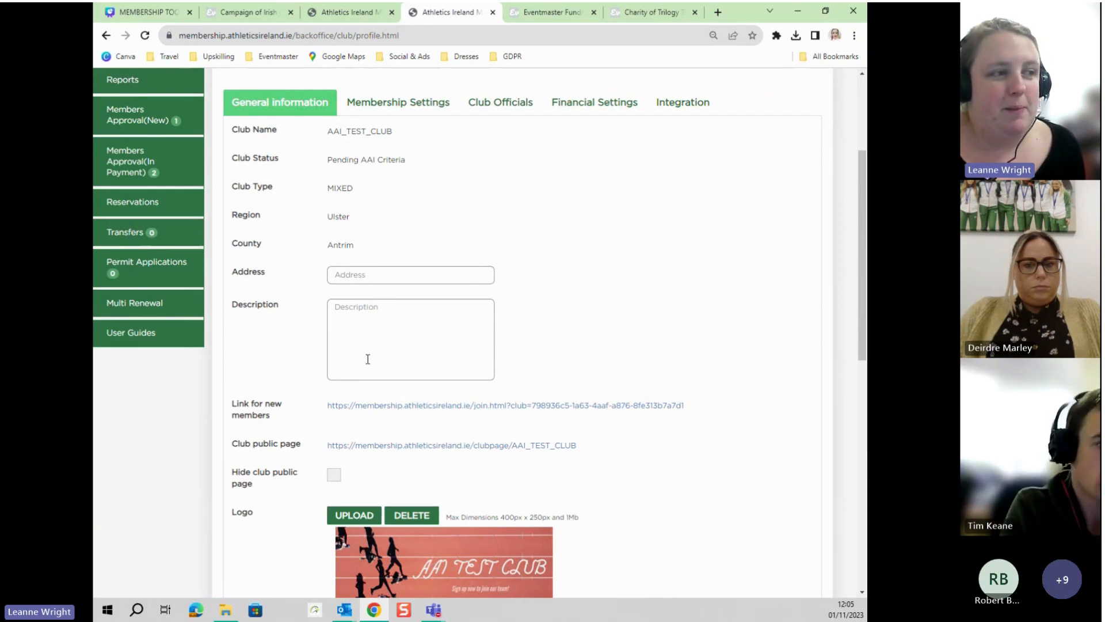
{"action": "scroll", "coordinate": [397, 363], "scroll_direction": "down", "scroll_amount": 1}
{"action": "scroll", "coordinate": [580, 456], "scroll_direction": "down", "scroll_amount": 3}
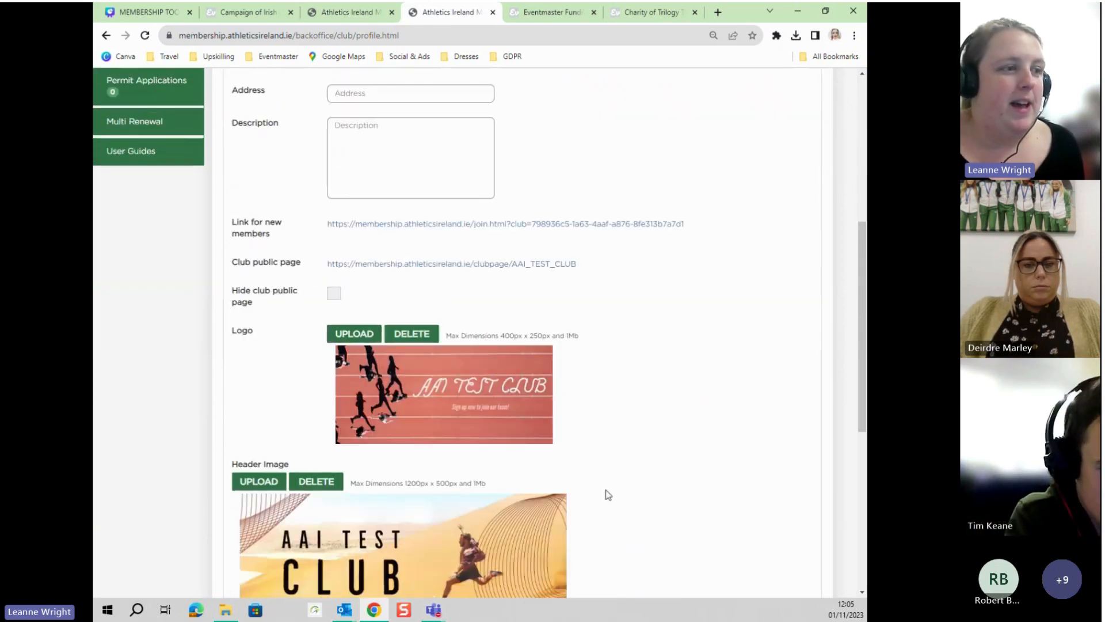
{"action": "scroll", "coordinate": [409, 294], "scroll_direction": "down", "scroll_amount": 1}
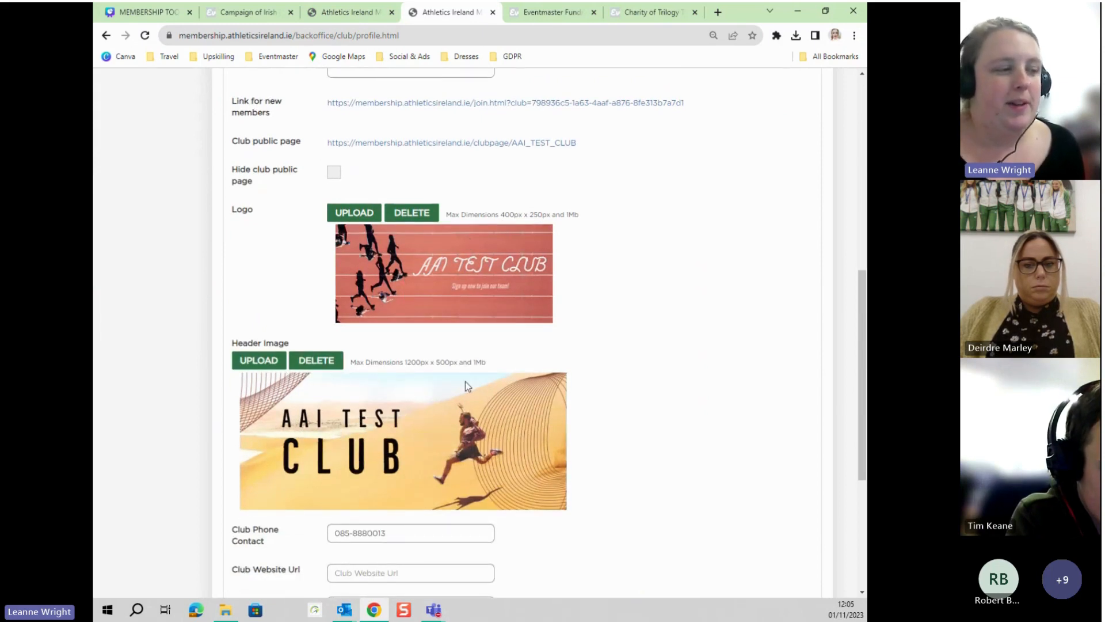
{"action": "scroll", "coordinate": [465, 381], "scroll_direction": "down", "scroll_amount": 5}
{"action": "scroll", "coordinate": [391, 350], "scroll_direction": "down", "scroll_amount": 1}
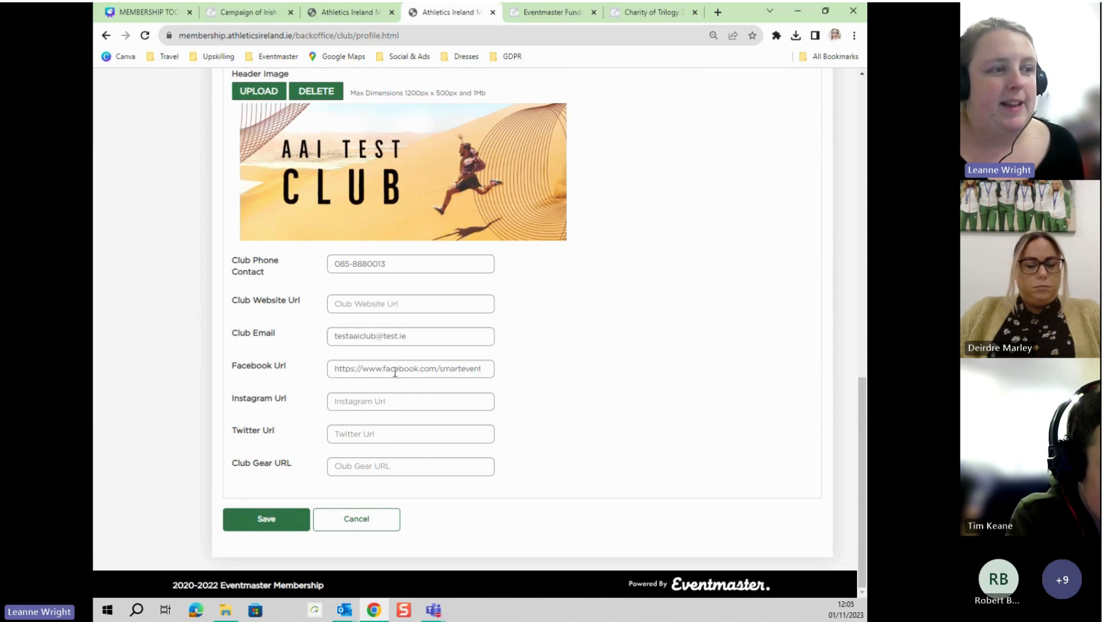
{"action": "left_click", "coordinate": [360, 469]}
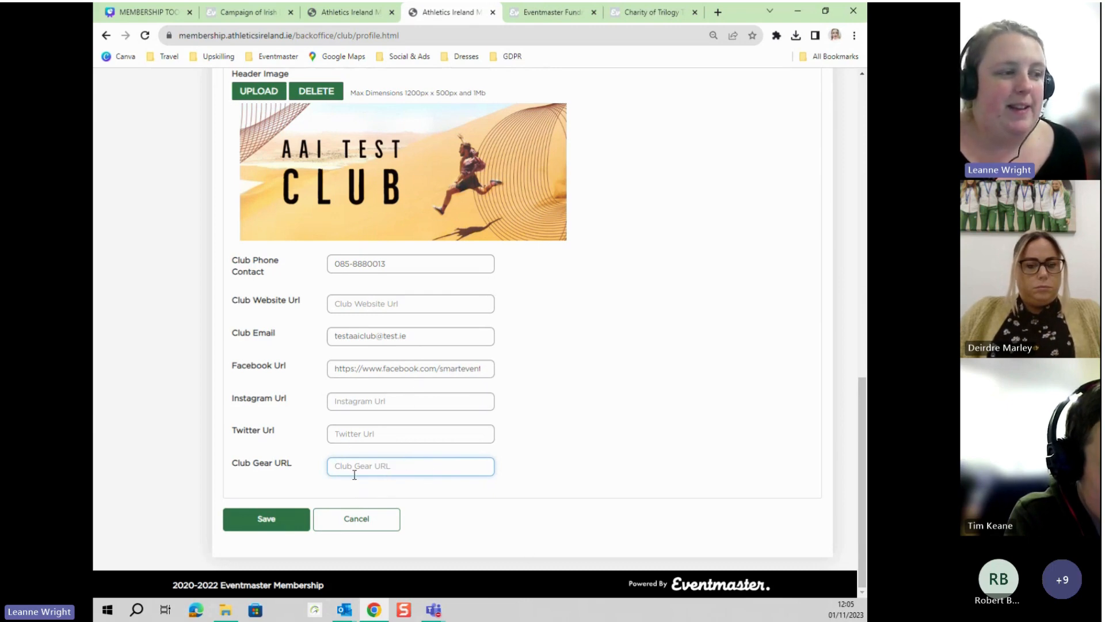
Open the AAI_TEST_CLUB public page from the club profile's link and review its images, contact information and social feed.
{"action": "scroll", "coordinate": [386, 393], "scroll_direction": "up", "scroll_amount": 8}
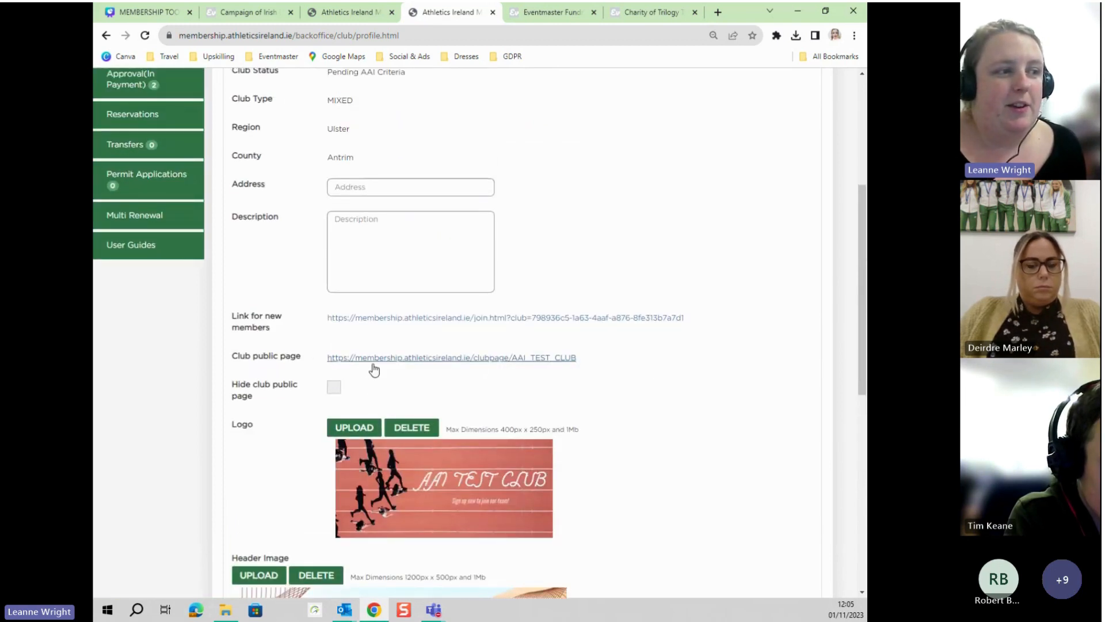
{"action": "left_click", "coordinate": [419, 359]}
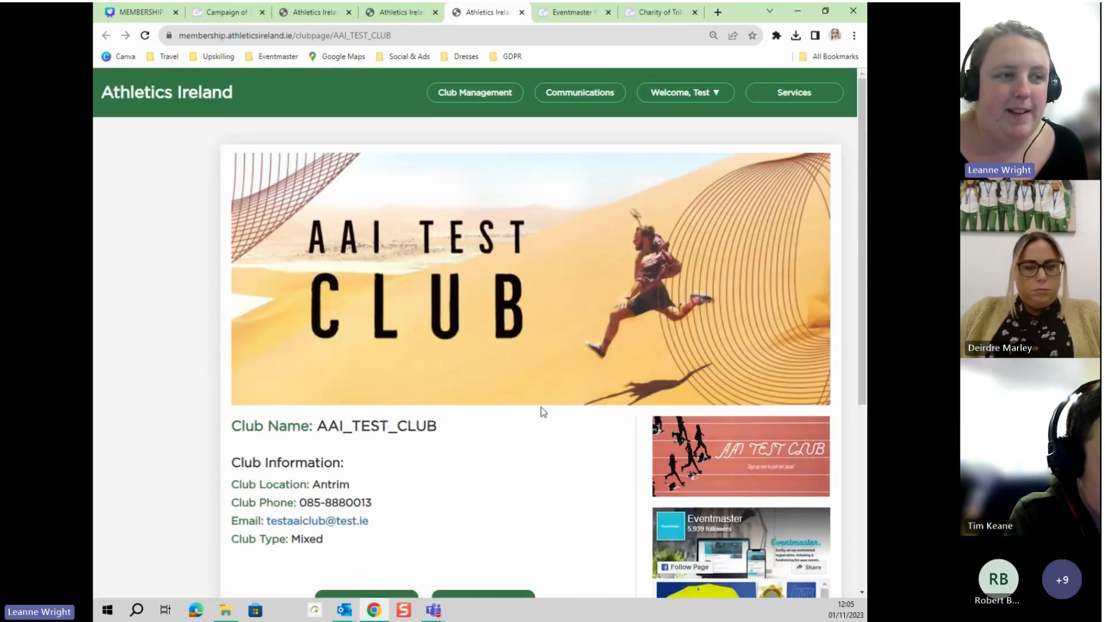
{"action": "scroll", "coordinate": [592, 368], "scroll_direction": "down", "scroll_amount": 3}
{"action": "scroll", "coordinate": [603, 380], "scroll_direction": "up", "scroll_amount": 3}
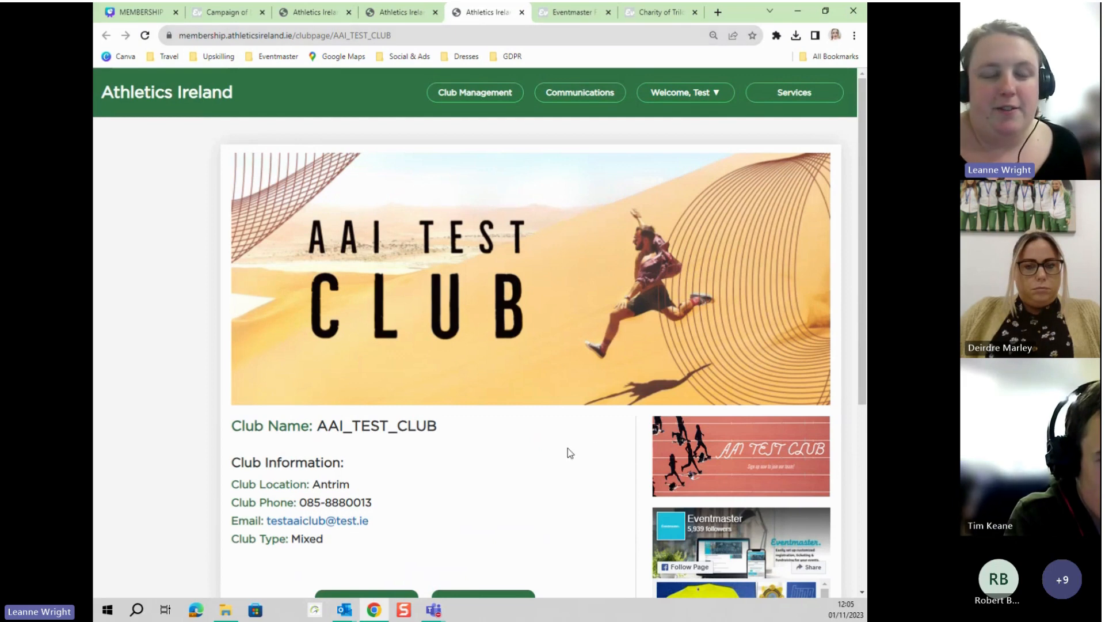
{"action": "scroll", "coordinate": [508, 458], "scroll_direction": "down", "scroll_amount": 3}
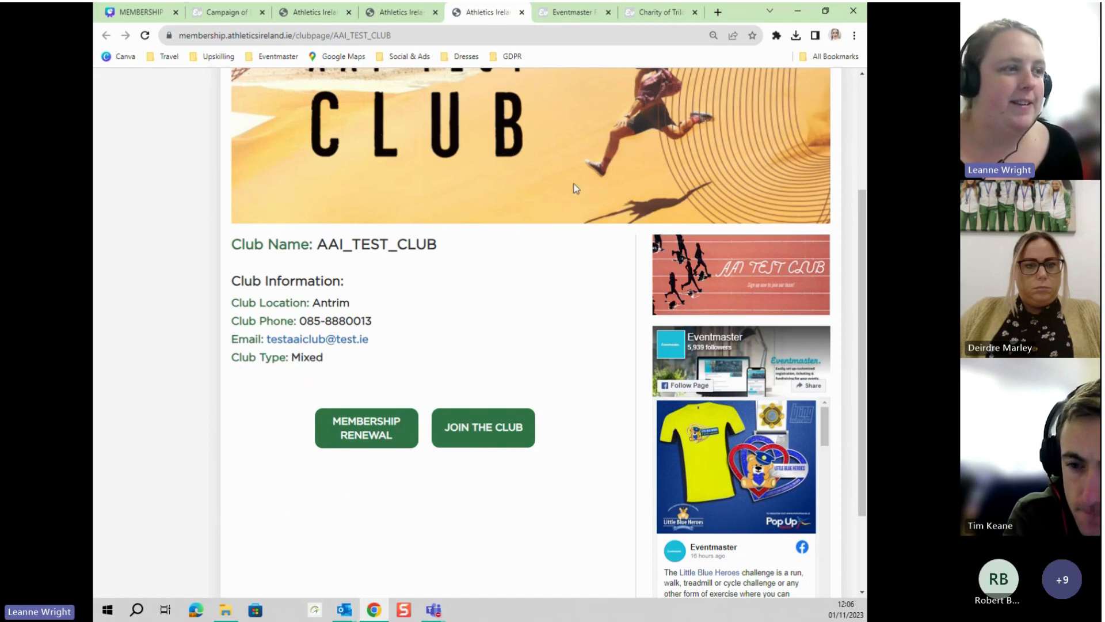
Switch back to the Canva presentation and show the Renewing Memberships slide on page 4.
{"action": "left_click", "coordinate": [173, 10]}
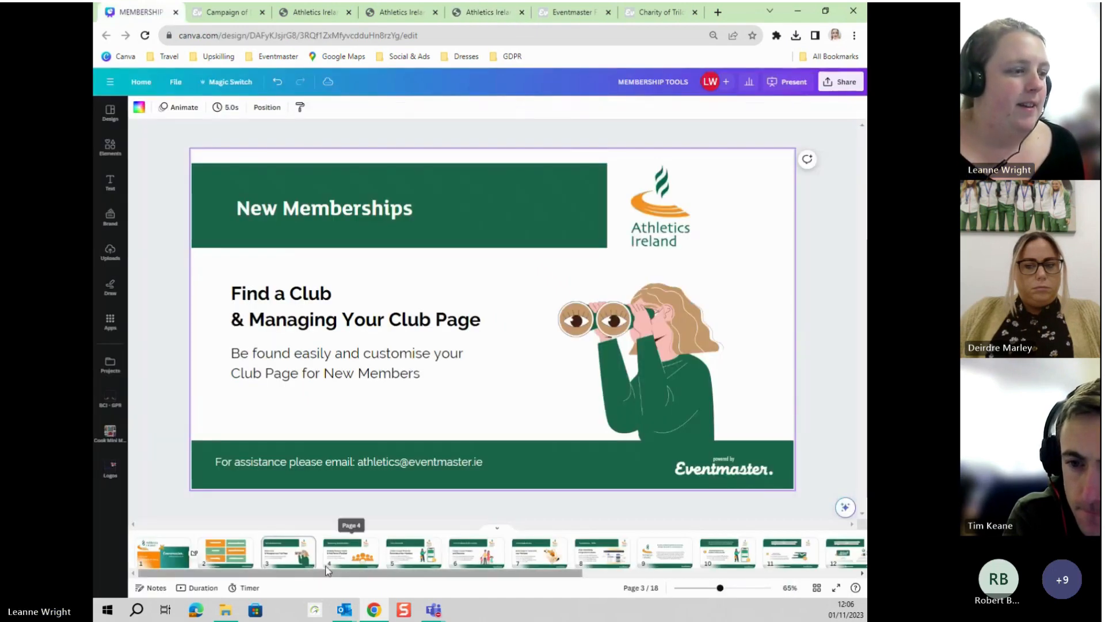
{"action": "left_click", "coordinate": [339, 549]}
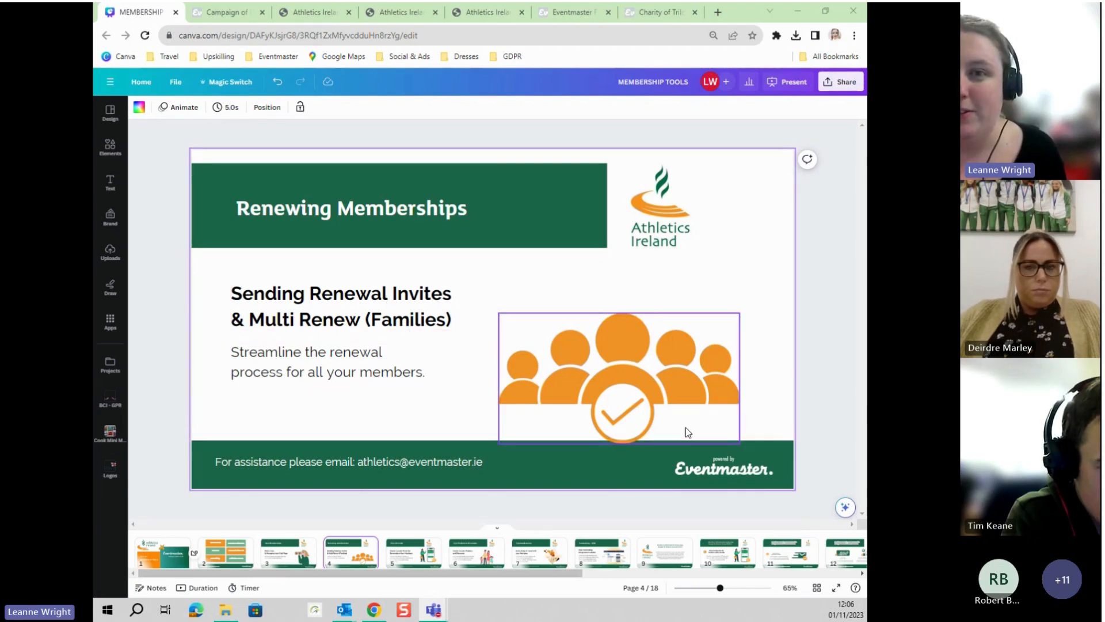
Switch from the presentation to the club back office and open the email renewal invites under Communications.
{"action": "left_click", "coordinate": [327, 14]}
{"action": "left_click", "coordinate": [403, 12]}
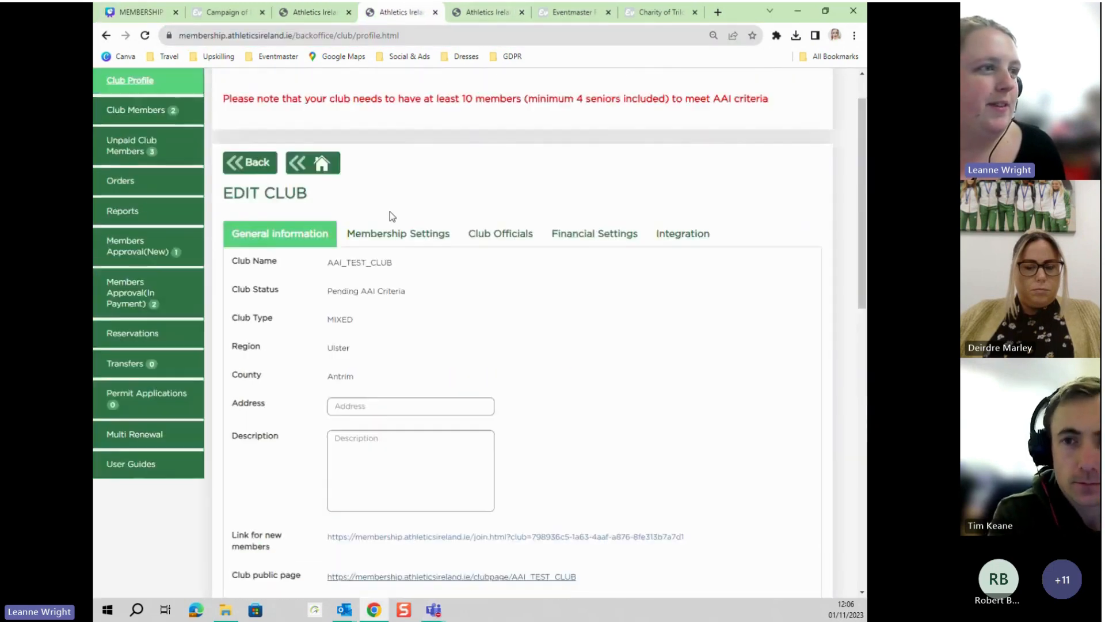
{"action": "scroll", "coordinate": [389, 215], "scroll_direction": "up", "scroll_amount": 1}
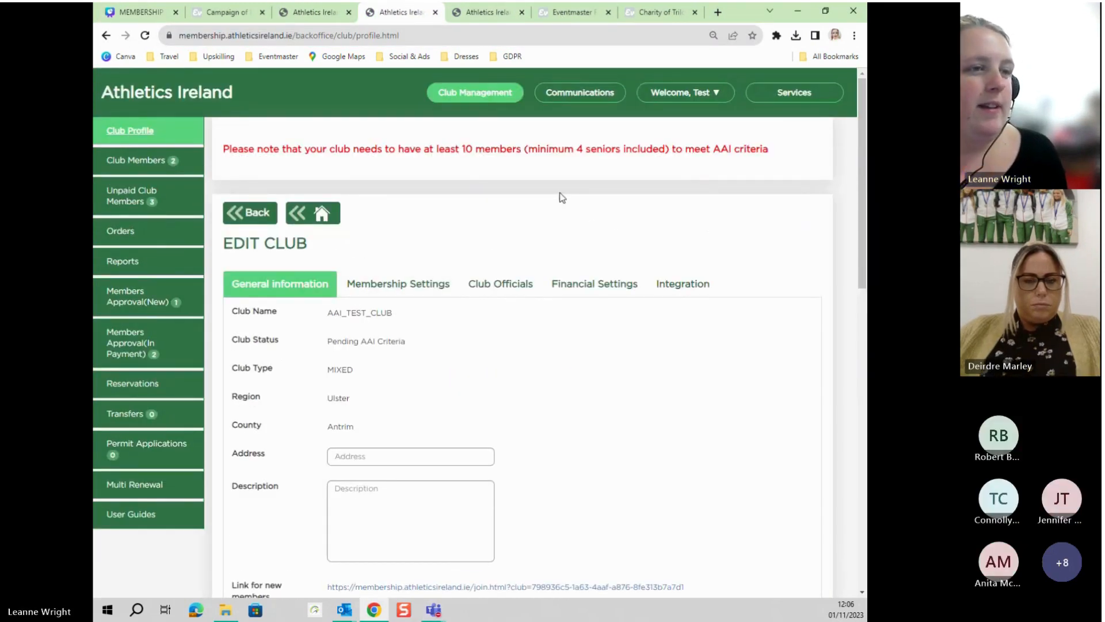
{"action": "left_click", "coordinate": [685, 92]}
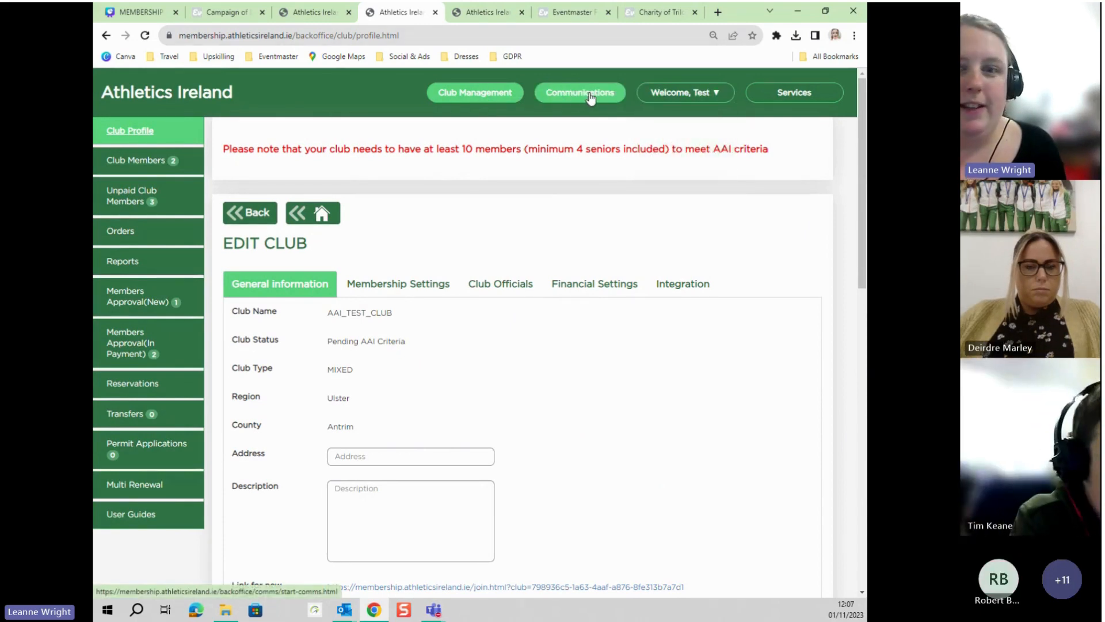
{"action": "left_click", "coordinate": [590, 96]}
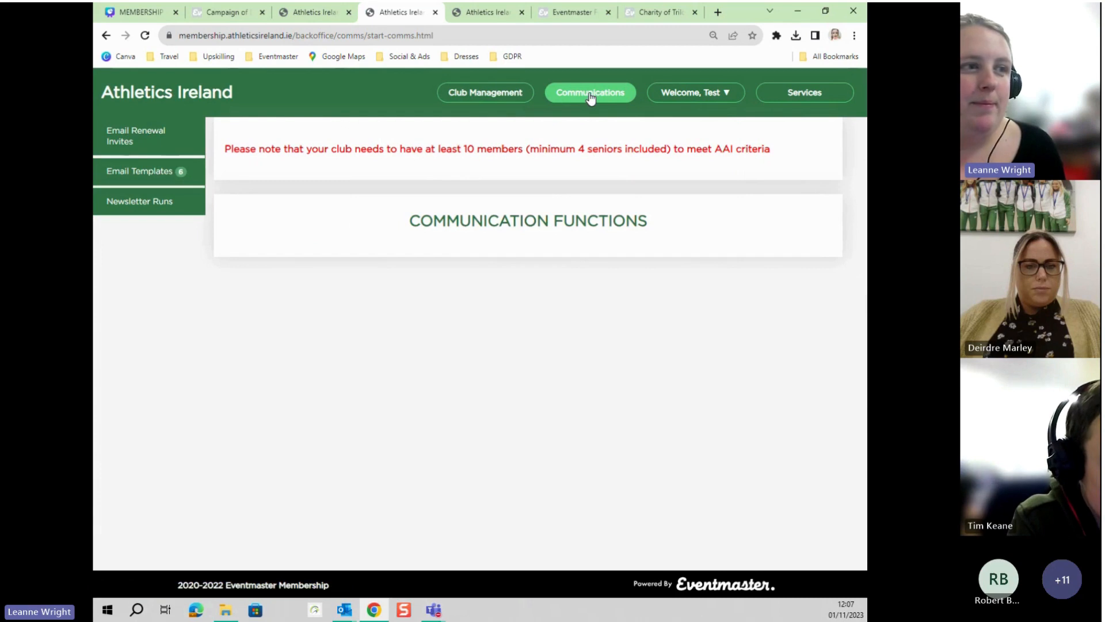
{"action": "left_click", "coordinate": [149, 133]}
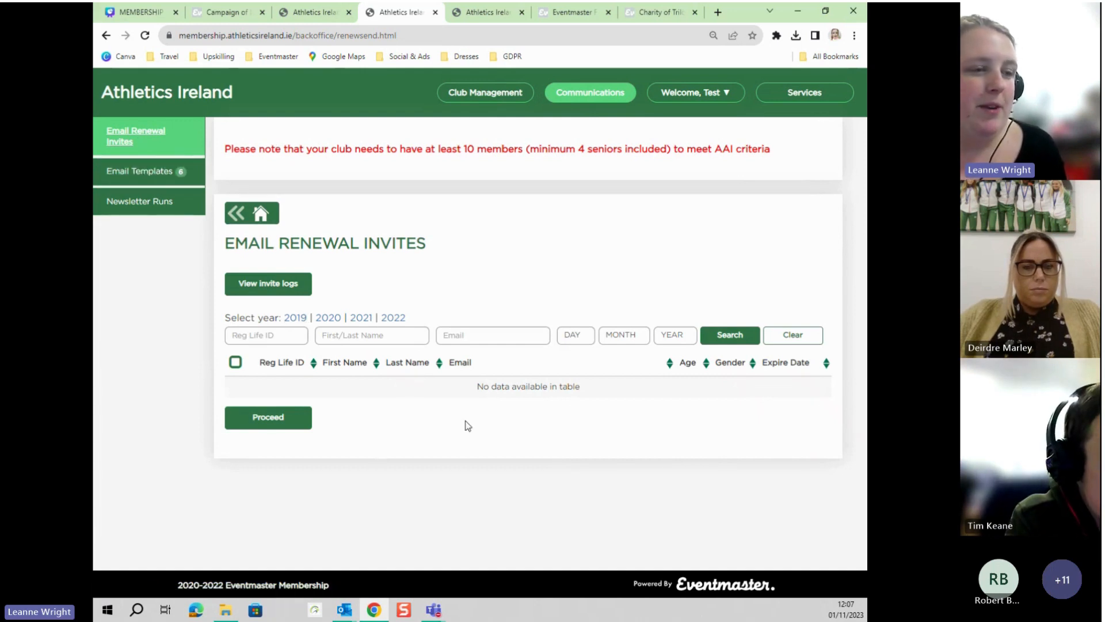
Check the renewal invite lists for 2022, 2021 and 2020, and show the members from 2019.
{"action": "left_click", "coordinate": [394, 317]}
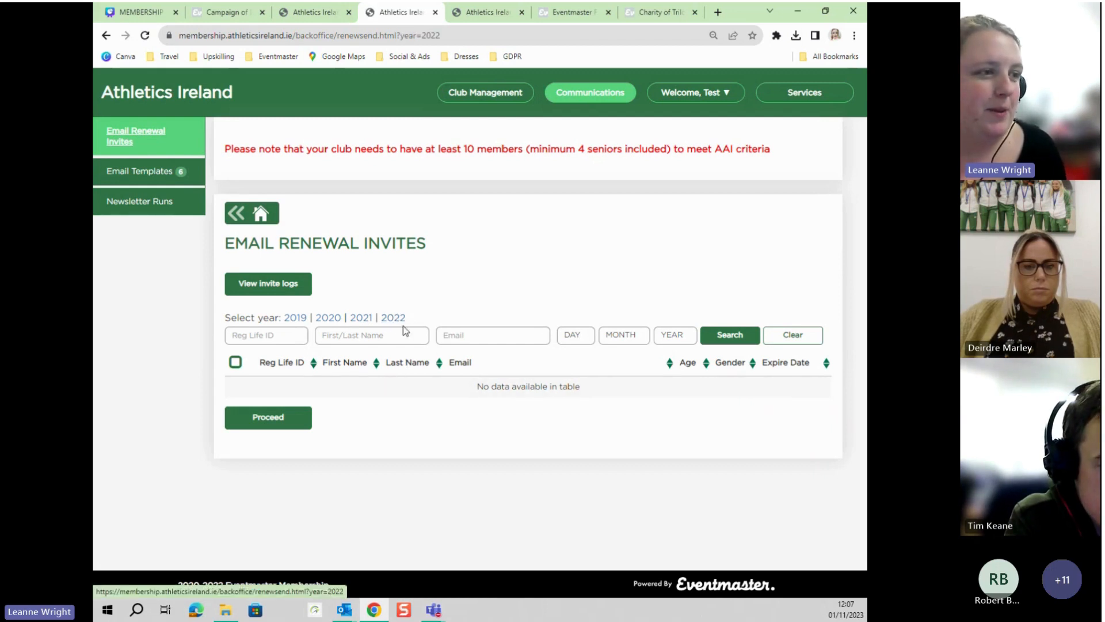
{"action": "left_click", "coordinate": [362, 320]}
{"action": "left_click", "coordinate": [330, 320]}
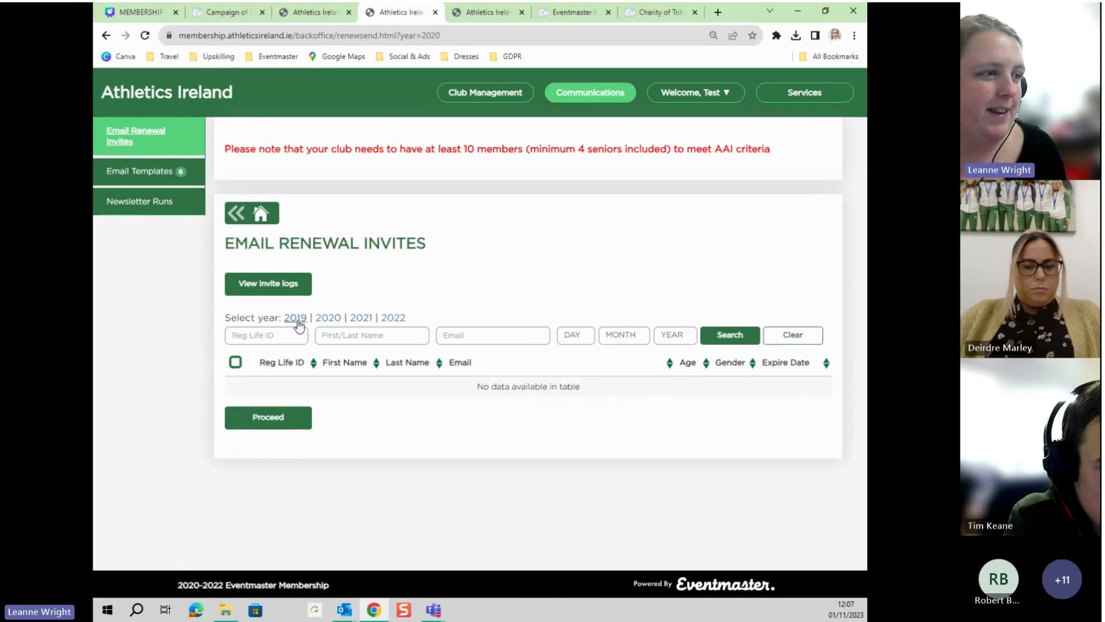
{"action": "left_click", "coordinate": [298, 320]}
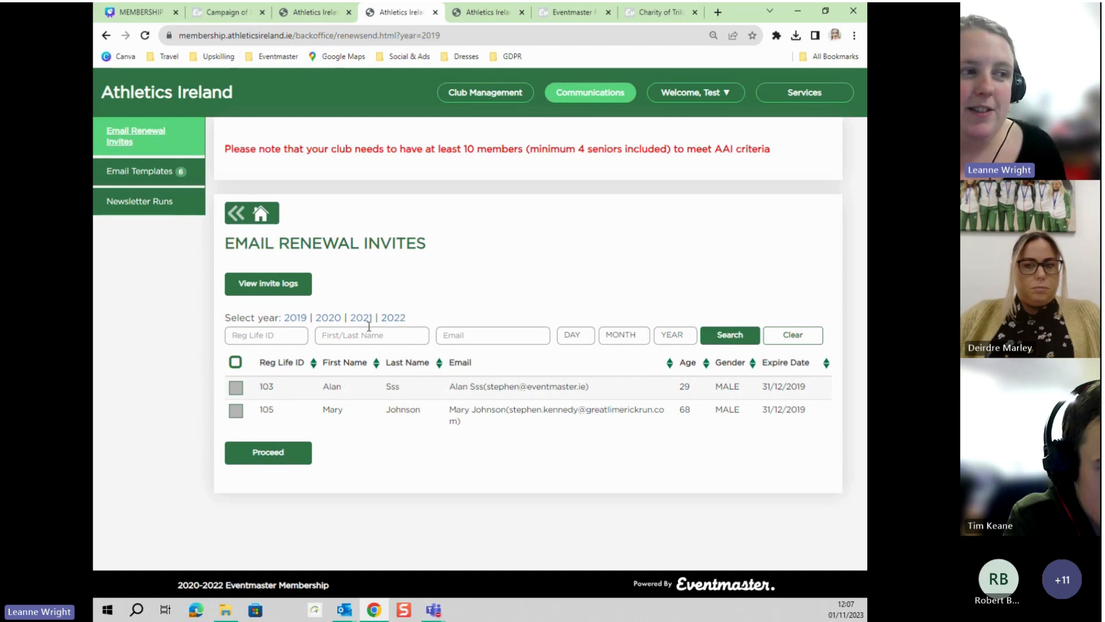
Demonstrate bulk and individual selection, select both 2019 members and proceed to sending their renewal invites.
{"action": "left_click", "coordinate": [236, 363]}
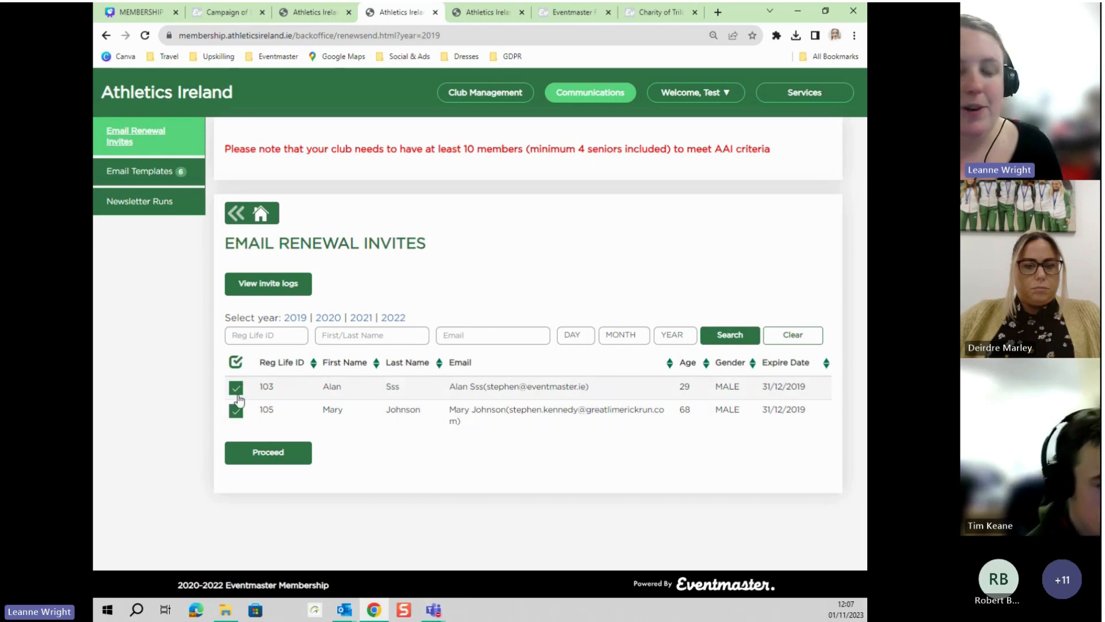
{"action": "left_click", "coordinate": [235, 364]}
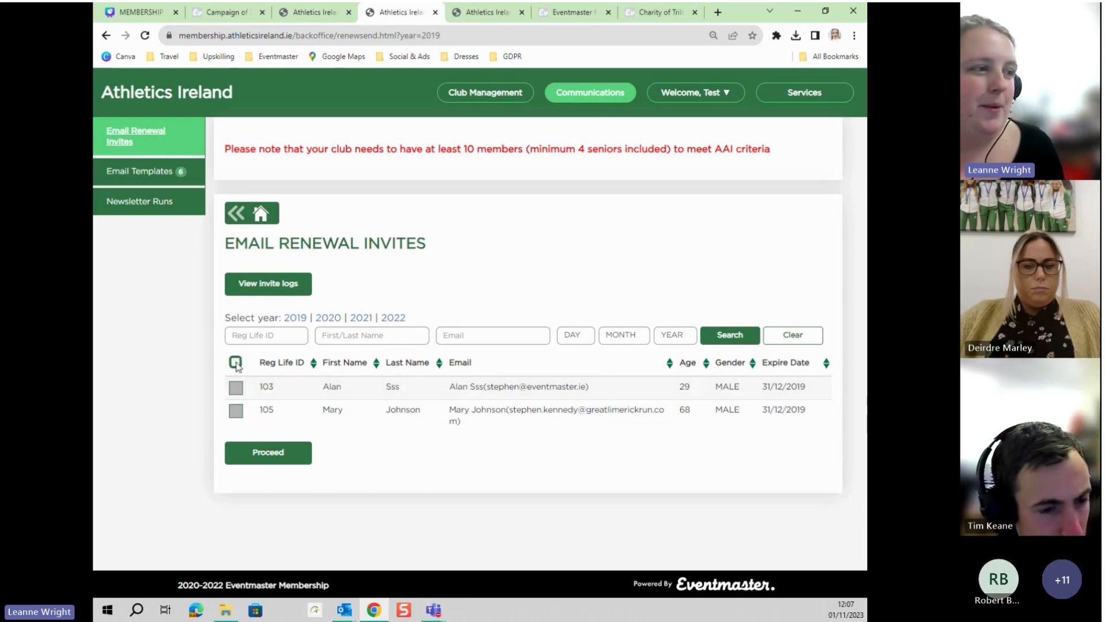
{"action": "left_click", "coordinate": [233, 392]}
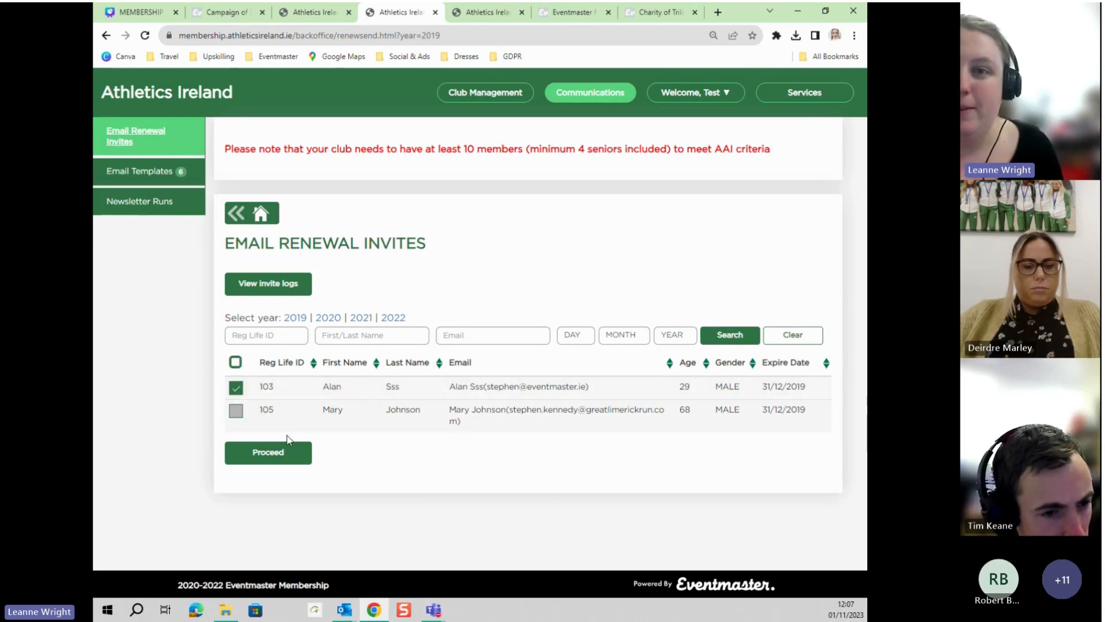
{"action": "left_click", "coordinate": [236, 411]}
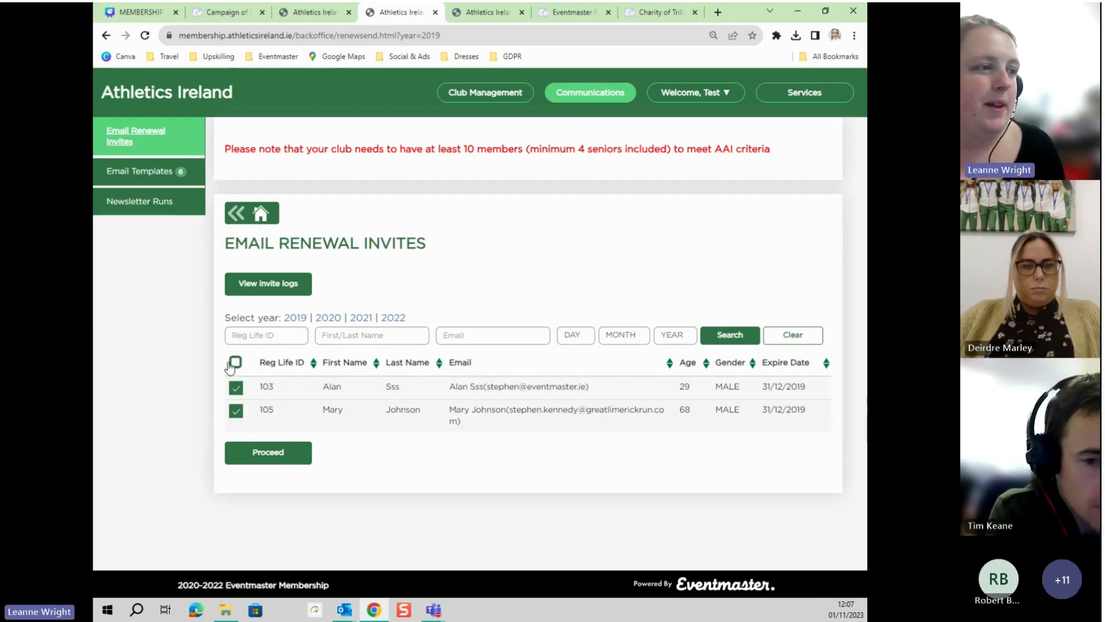
{"action": "left_click", "coordinate": [276, 458]}
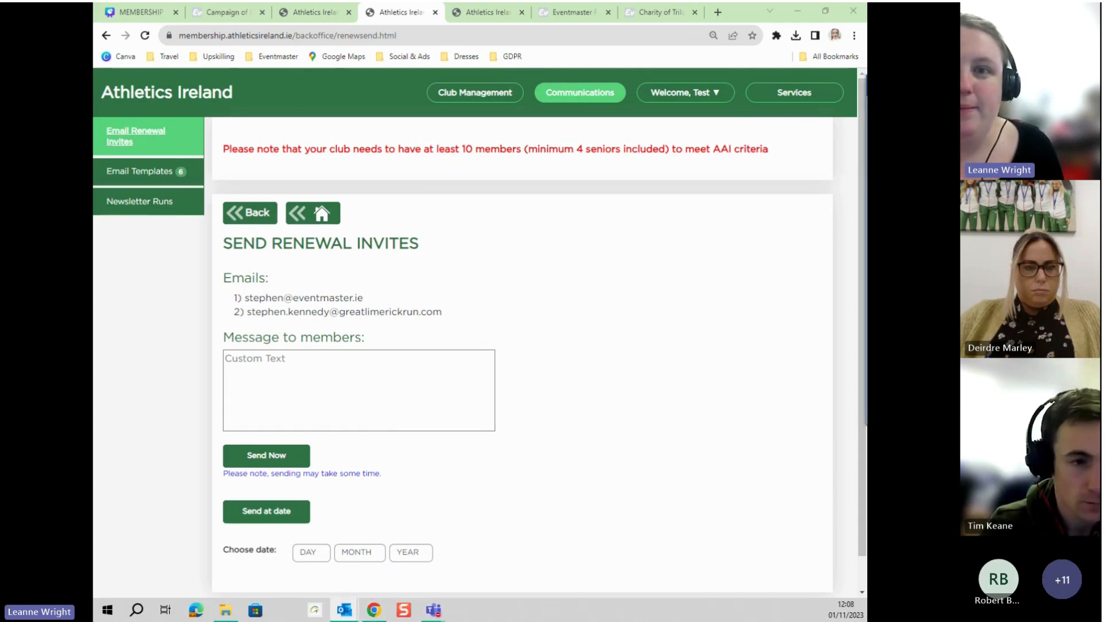
Show the AAI_TEST_CLUB renewal notification email in Outlook, review its message, club name and renewal link, and minimize it.
{"action": "left_click_drag", "start_coordinate": [866, 87], "coordinate": [657, 113]}
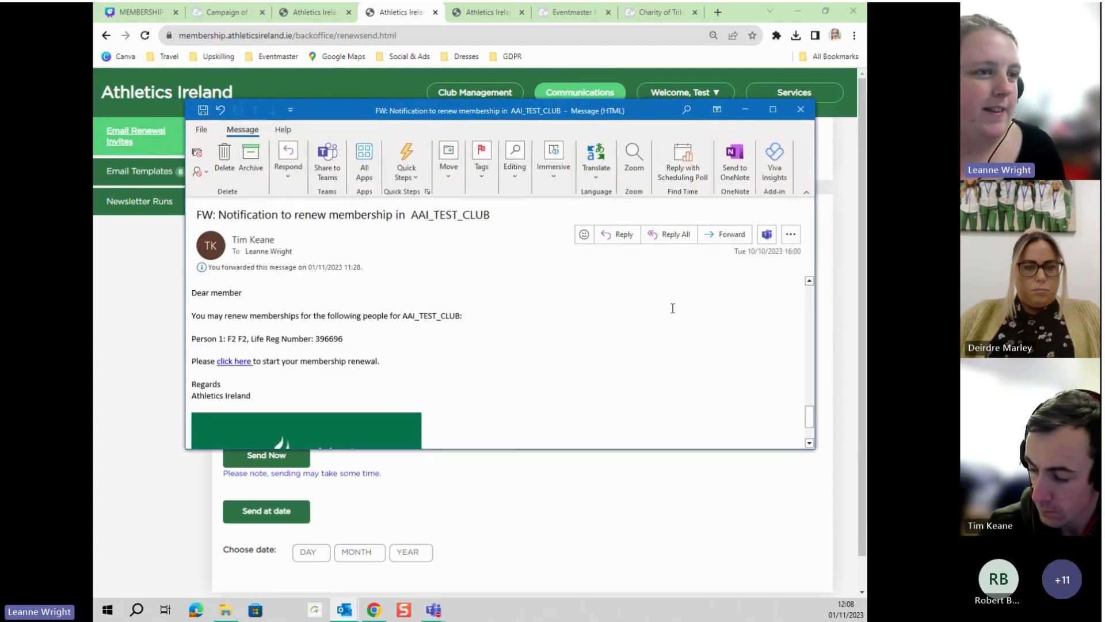
{"action": "scroll", "coordinate": [301, 320], "scroll_direction": "up", "scroll_amount": 1}
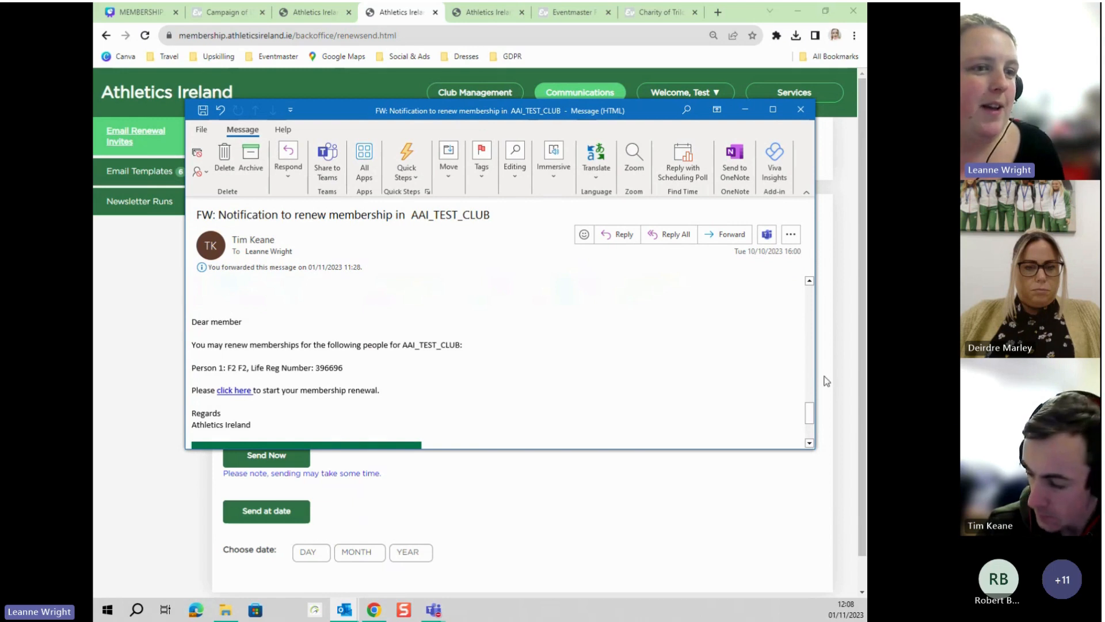
{"action": "scroll", "coordinate": [811, 445], "scroll_direction": "down", "scroll_amount": 1}
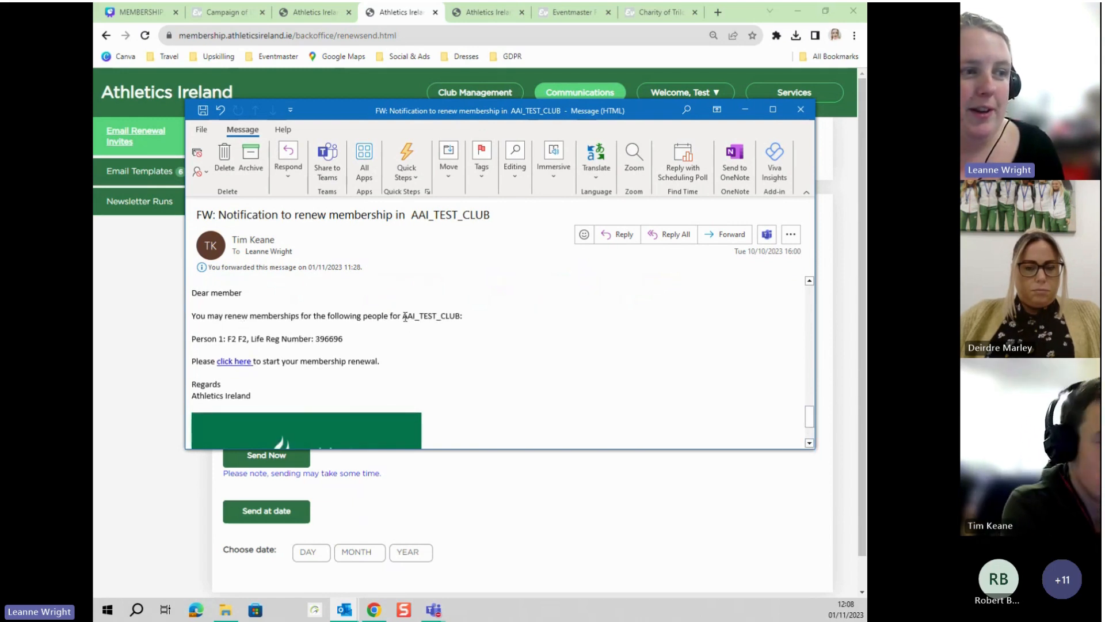
{"action": "double_click", "coordinate": [449, 318]}
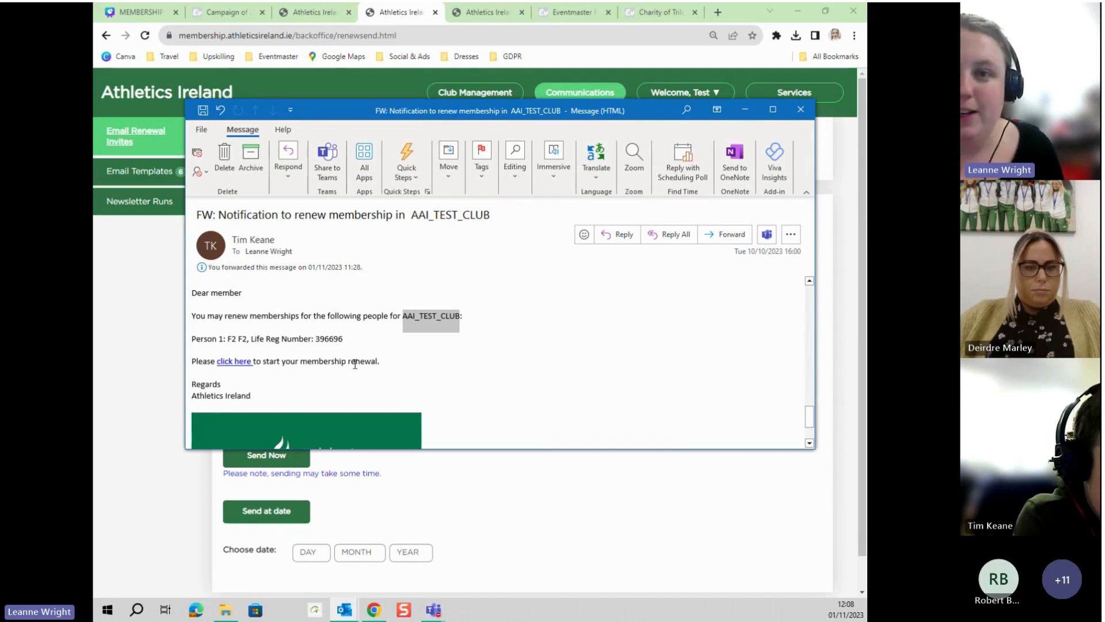
{"action": "scroll", "coordinate": [354, 363], "scroll_direction": "down", "scroll_amount": 3}
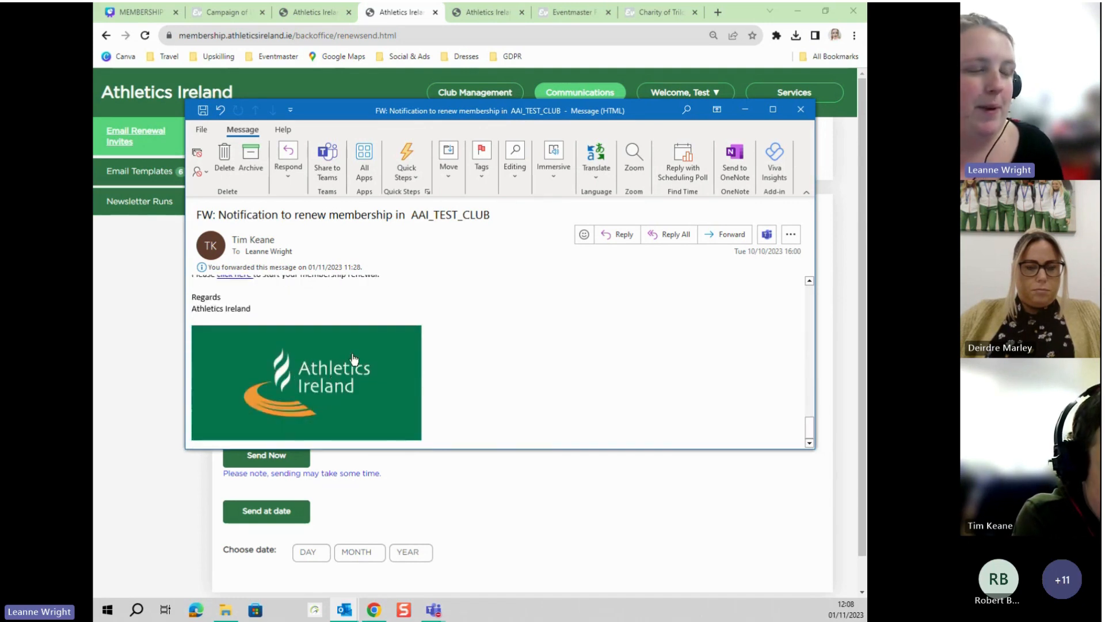
{"action": "left_click", "coordinate": [744, 109]}
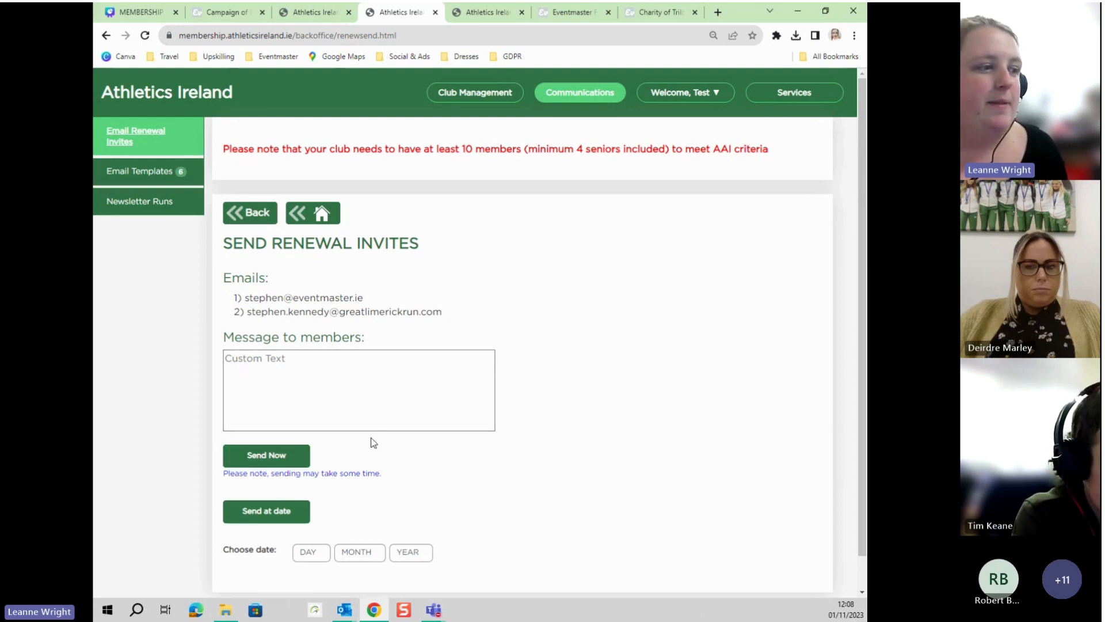
Examine the options for sending the renewal invites at a chosen date, including the day, month and year choices.
{"action": "scroll", "coordinate": [277, 405], "scroll_direction": "down", "scroll_amount": 1}
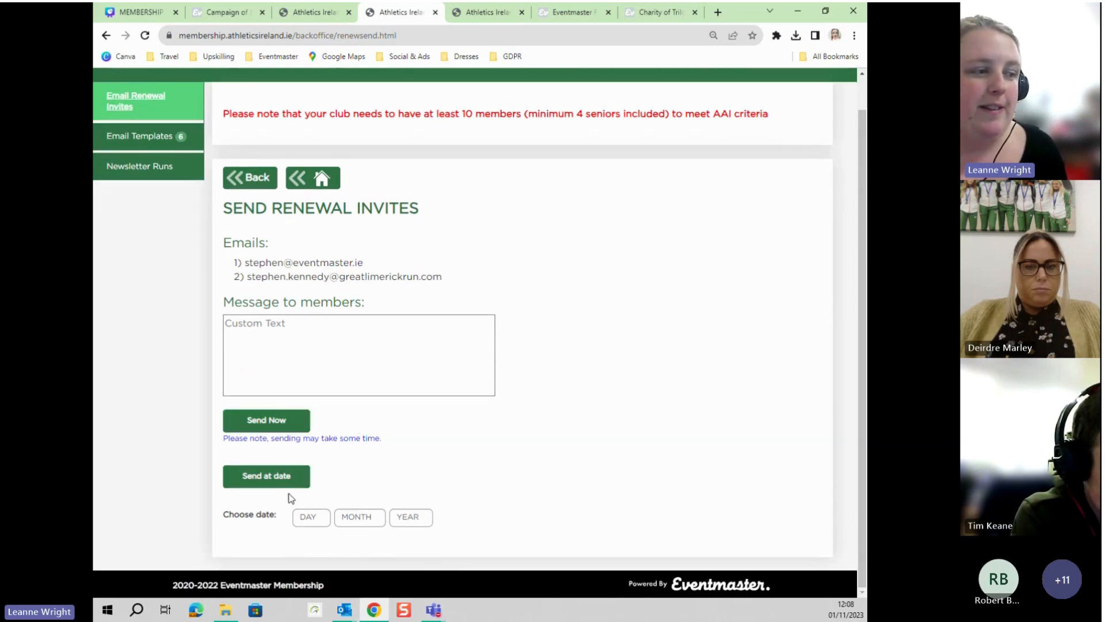
{"action": "left_click", "coordinate": [265, 477]}
{"action": "left_click", "coordinate": [319, 517]}
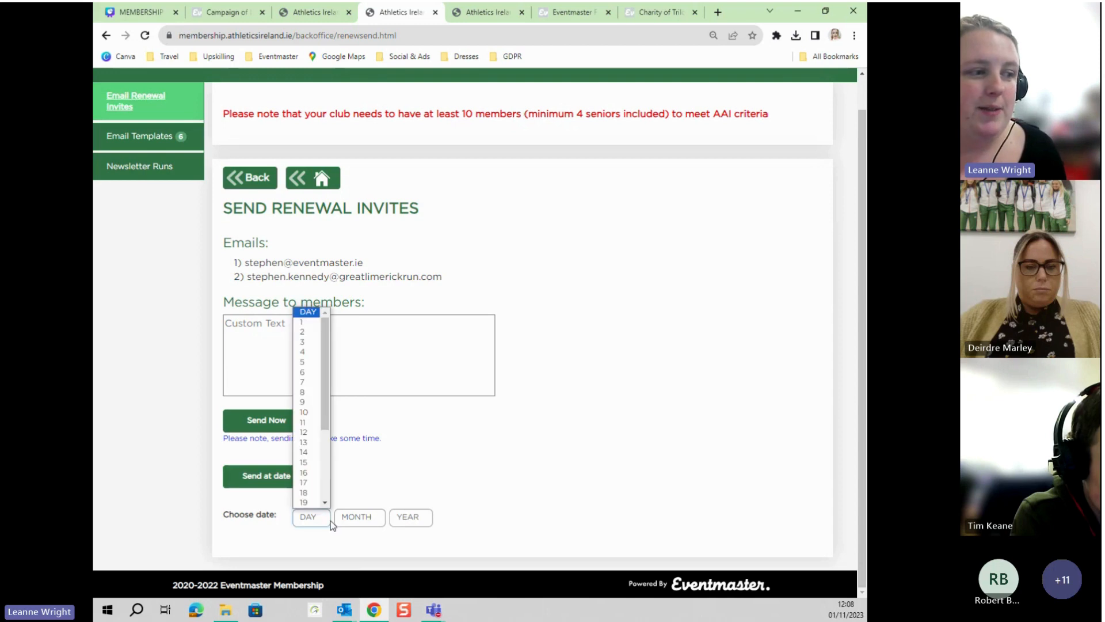
{"action": "left_click", "coordinate": [362, 518]}
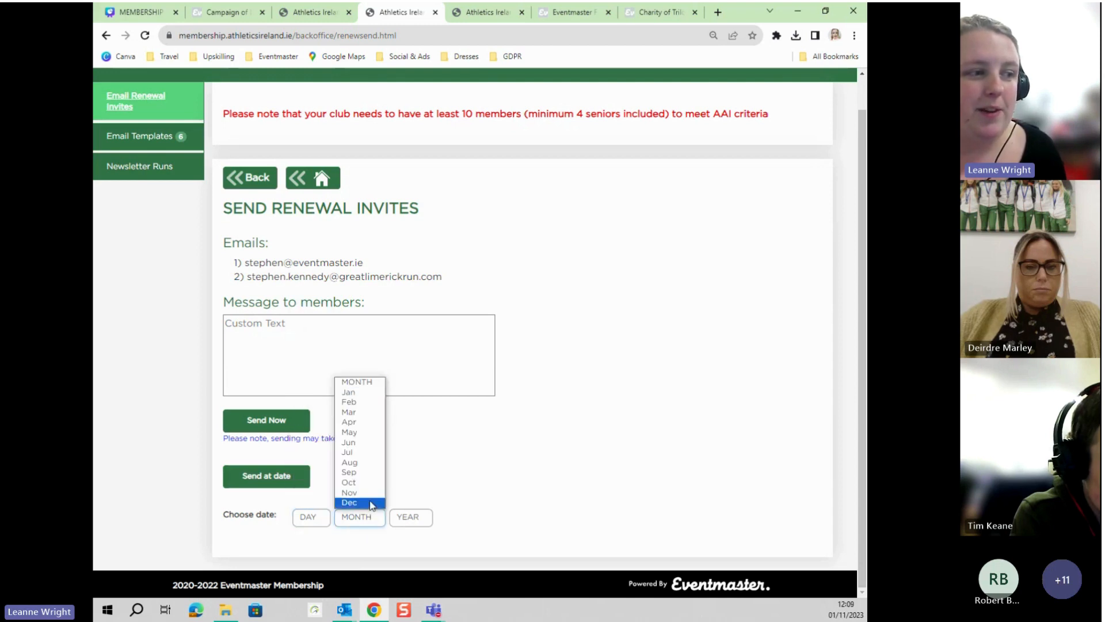
{"action": "left_click", "coordinate": [411, 517]}
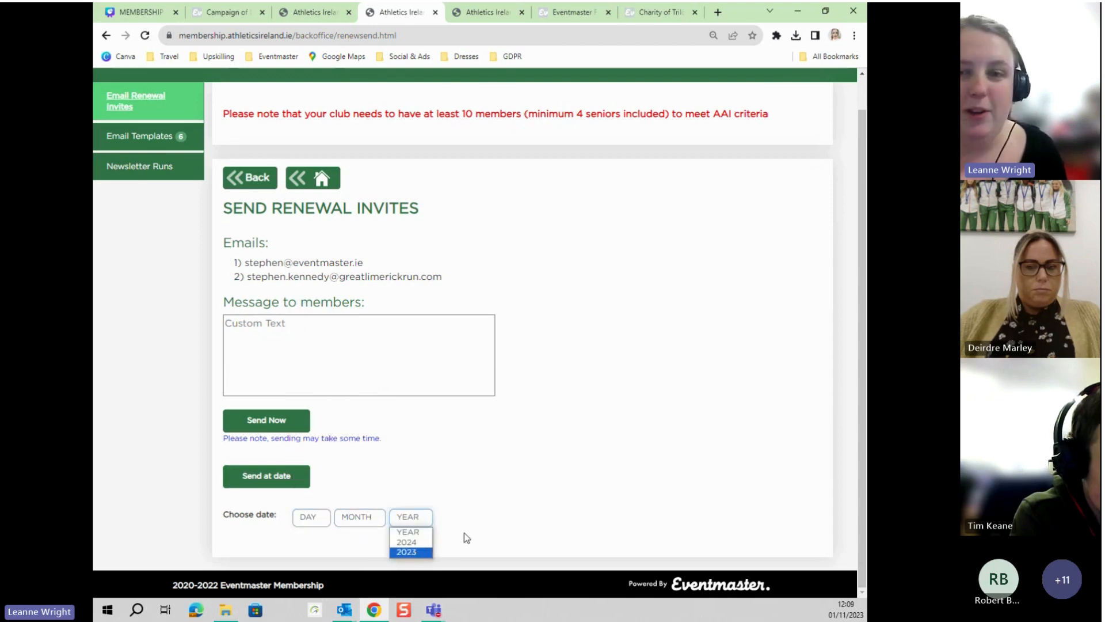
{"action": "left_click", "coordinate": [373, 326]}
{"action": "scroll", "coordinate": [382, 357], "scroll_direction": "up", "scroll_amount": 1}
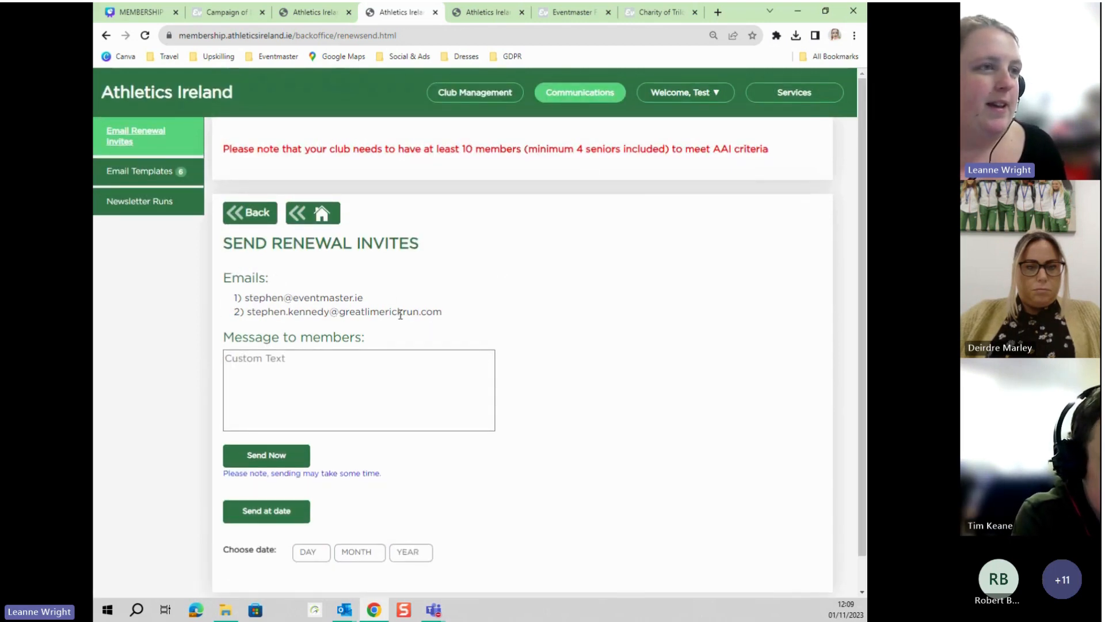
Return to club management, open Multi Renewal and list the renewal members from 2019.
{"action": "left_click", "coordinate": [493, 96]}
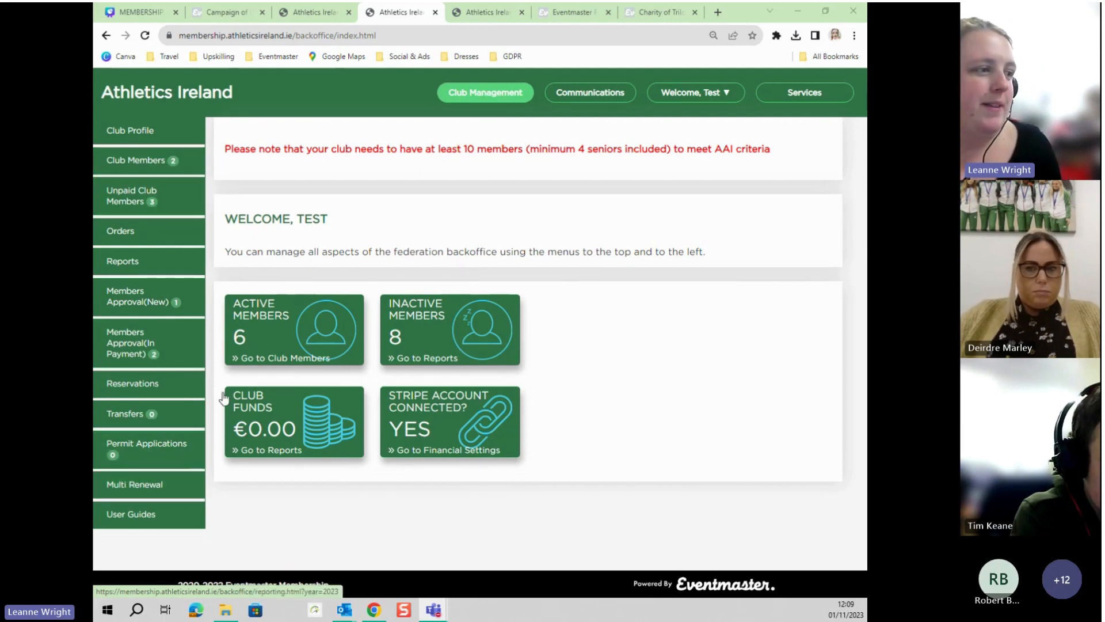
{"action": "left_click", "coordinate": [139, 488]}
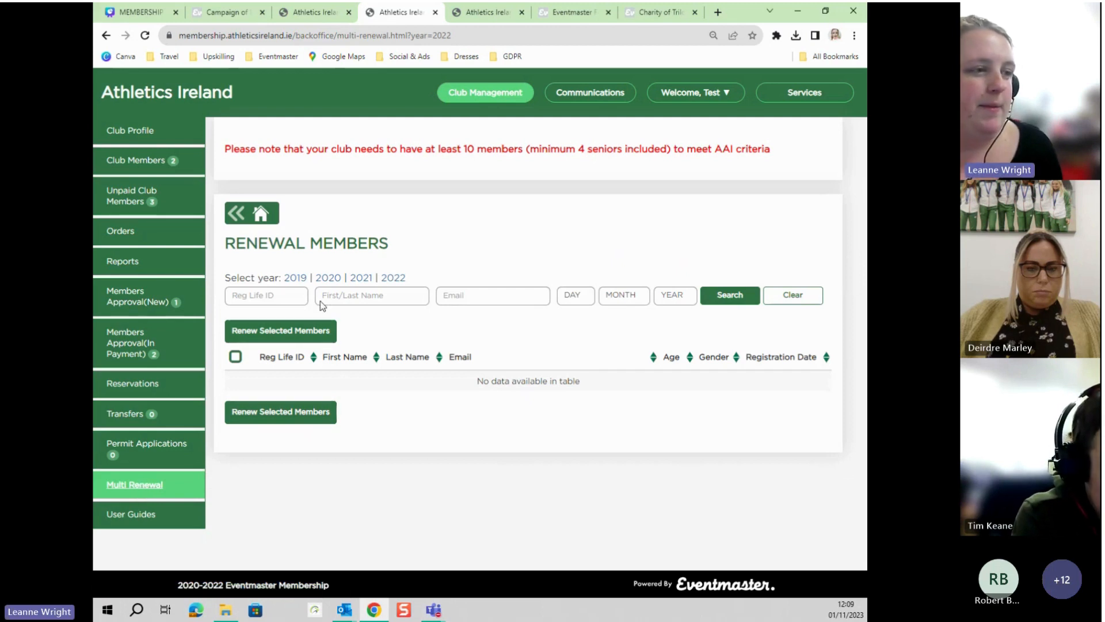
{"action": "left_click", "coordinate": [328, 278]}
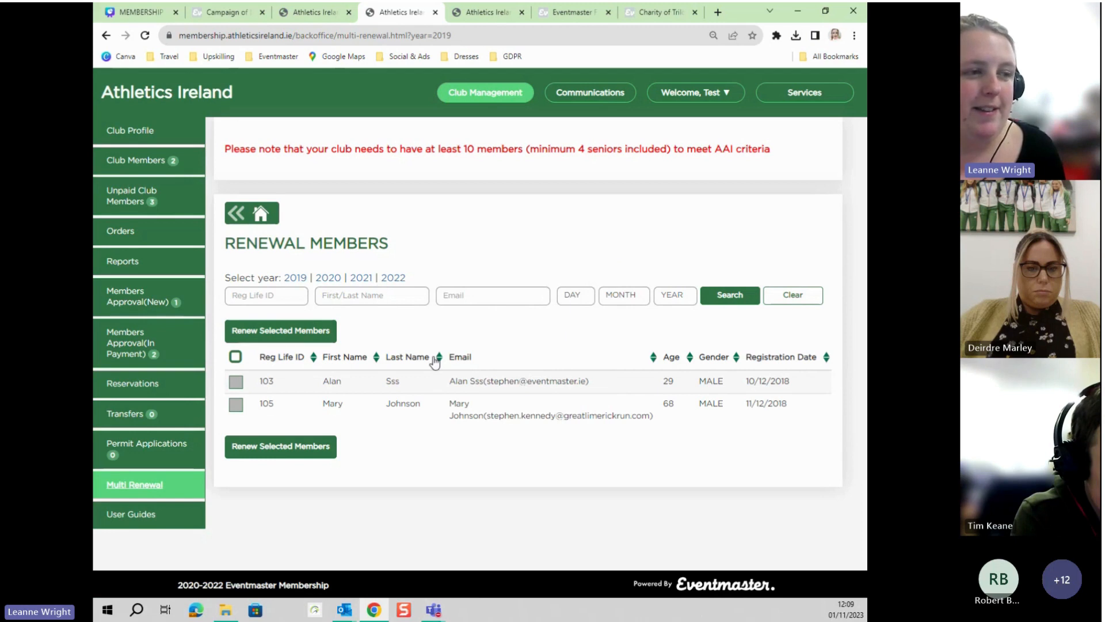
Demonstrate selecting all members at once, select both members individually and start renewing them.
{"action": "left_click", "coordinate": [236, 358]}
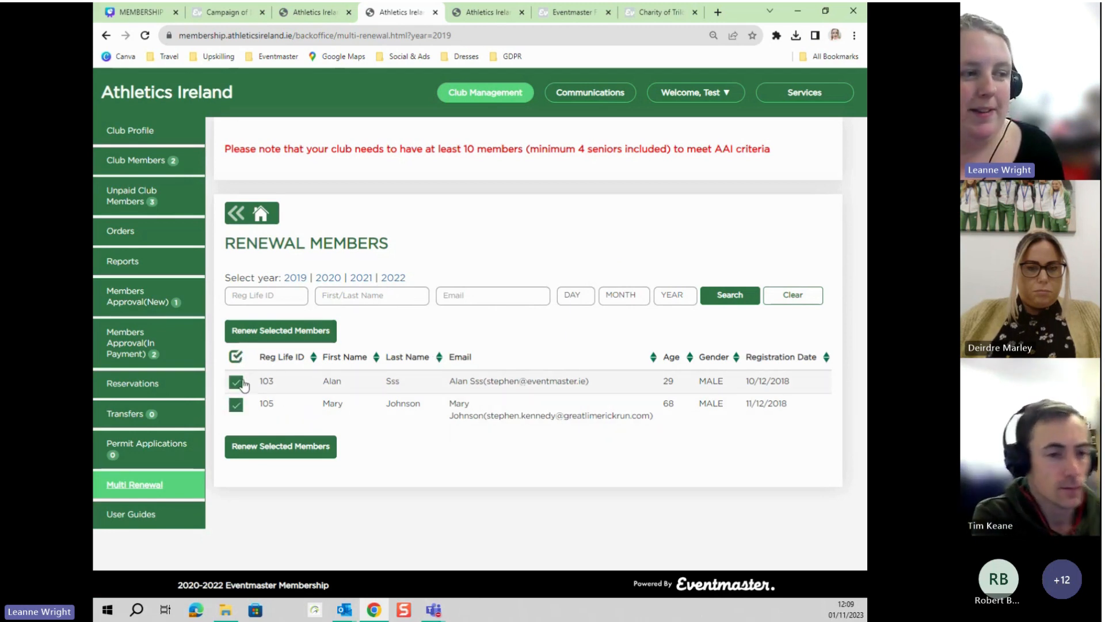
{"action": "left_click", "coordinate": [236, 358]}
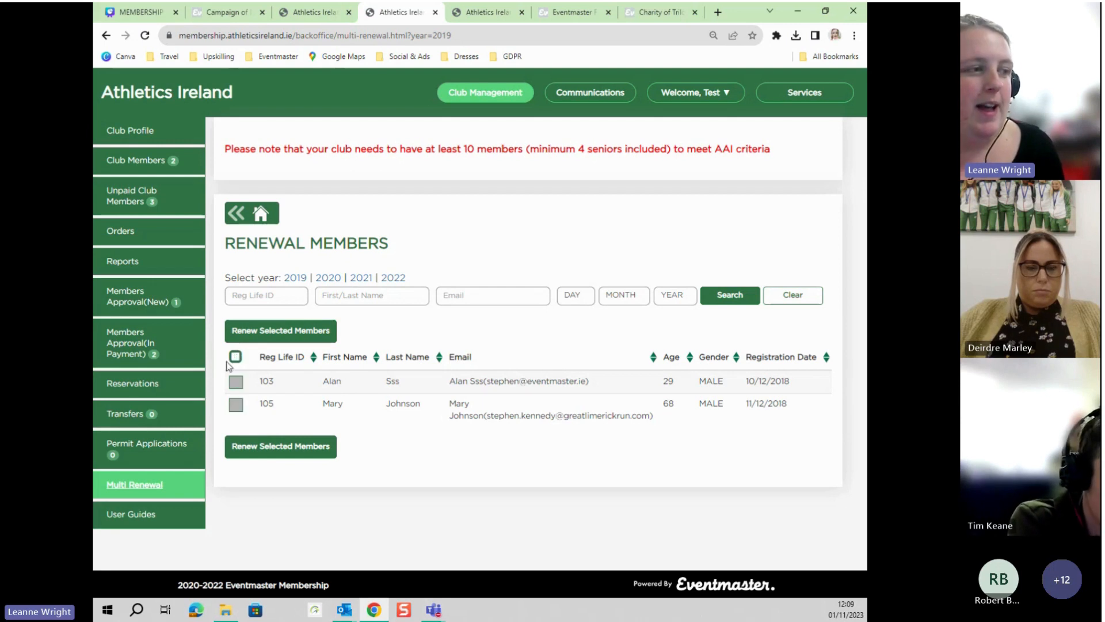
{"action": "left_click", "coordinate": [236, 382]}
{"action": "left_click", "coordinate": [236, 404]}
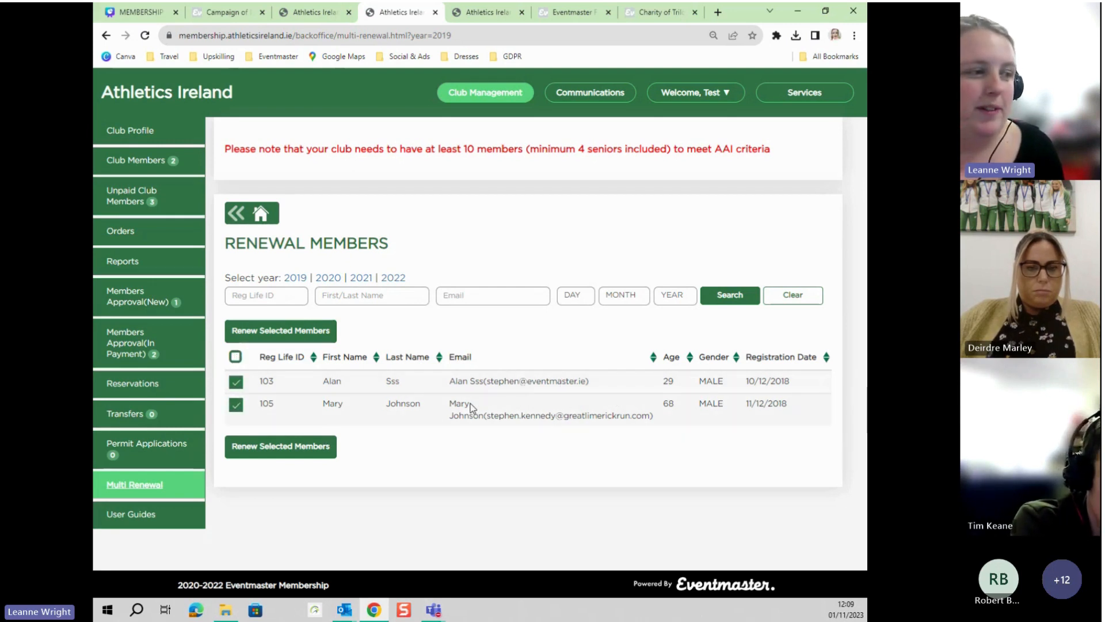
{"action": "left_click", "coordinate": [283, 453]}
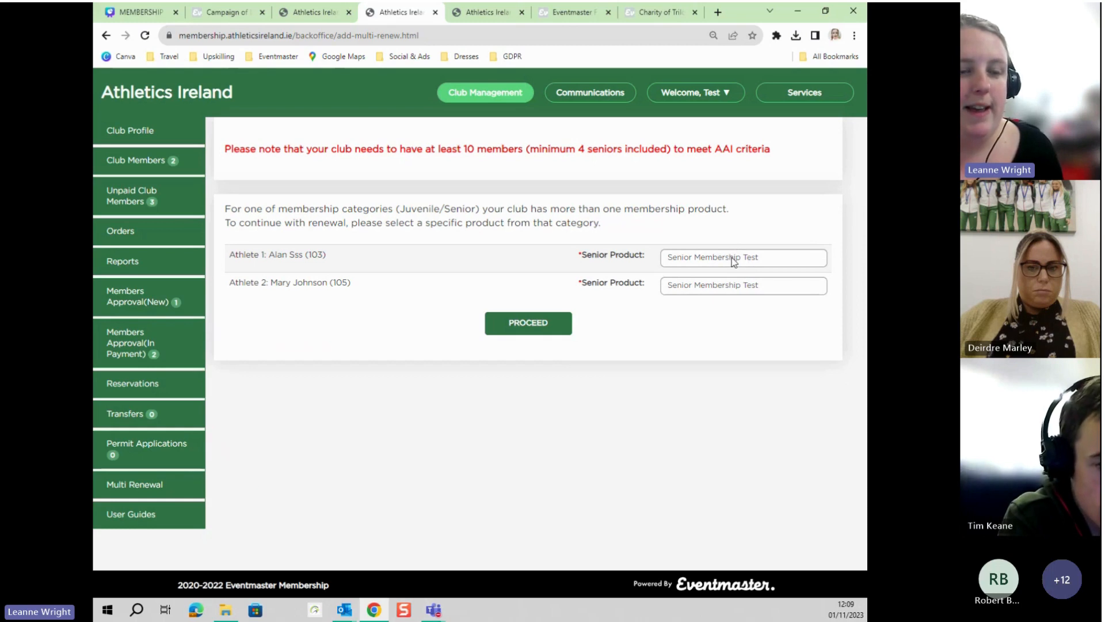
Review the senior product choices, keep Senior Membership Test for both athletes and proceed to the club cart summary.
{"action": "left_click", "coordinate": [768, 258]}
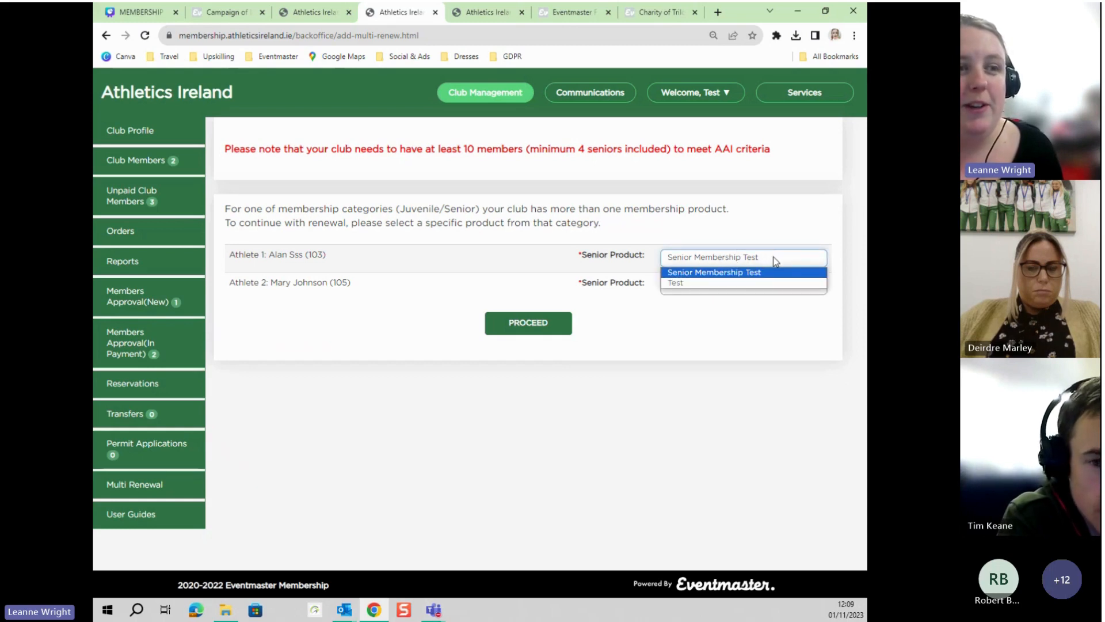
{"action": "left_click", "coordinate": [776, 262]}
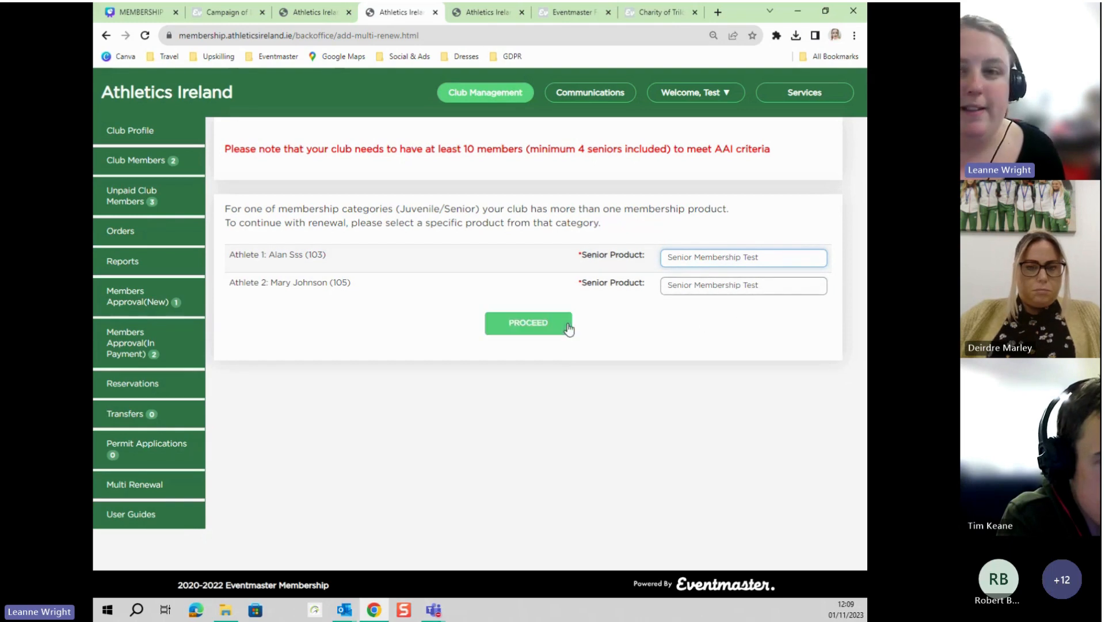
{"action": "left_click", "coordinate": [542, 331]}
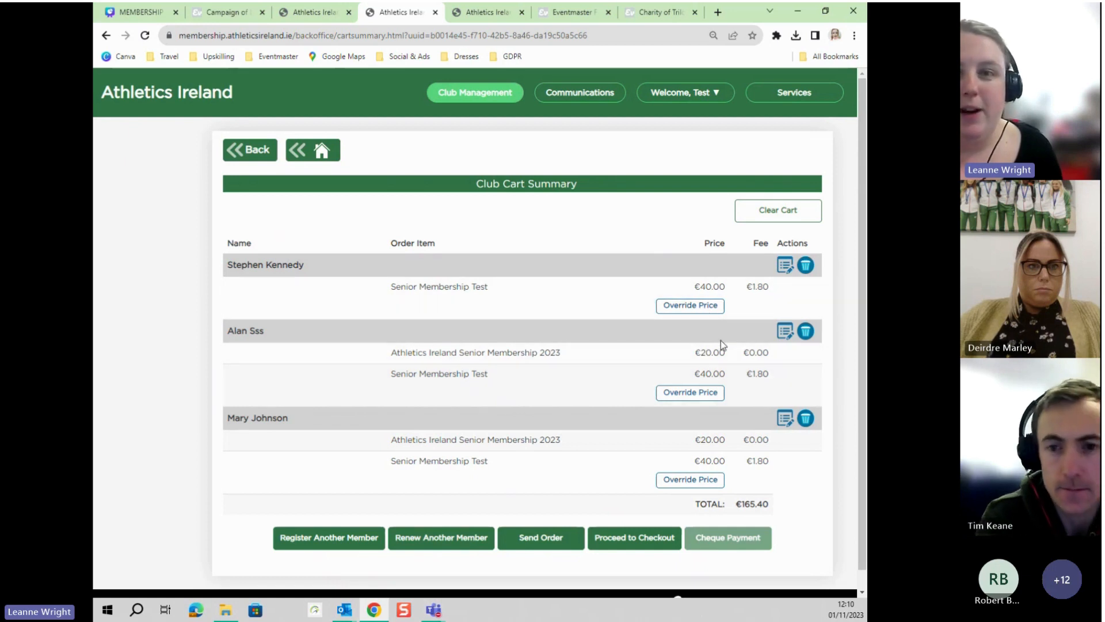
Override the first cart member's Senior Membership Test price, trying 7.00 before making the membership complimentary.
{"action": "left_click", "coordinate": [698, 307]}
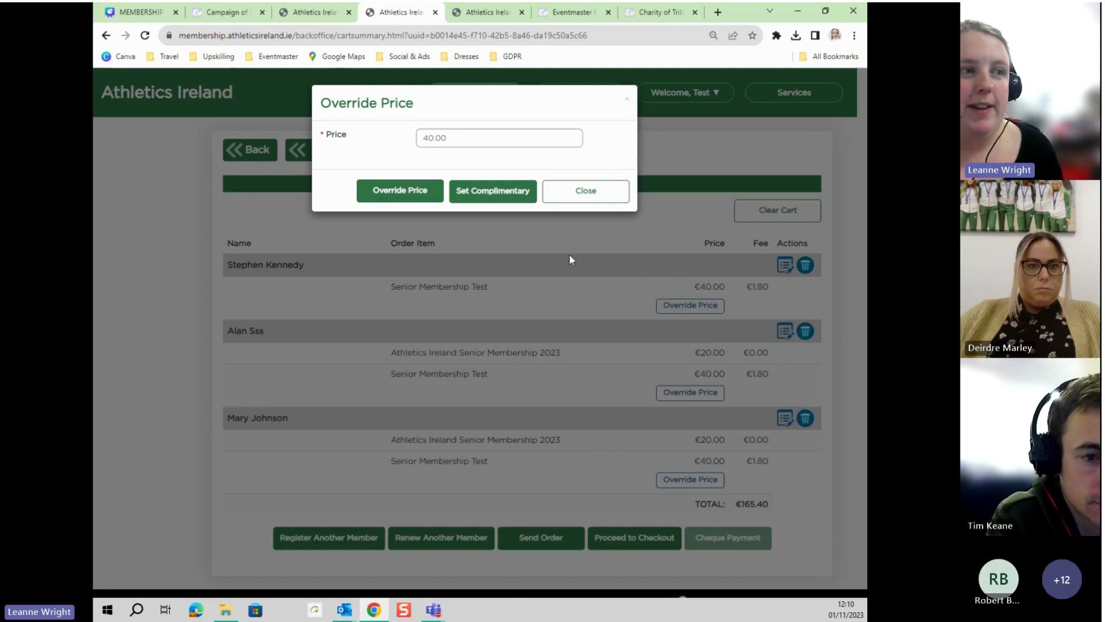
{"action": "left_click_drag", "start_coordinate": [447, 138], "coordinate": [426, 140]}
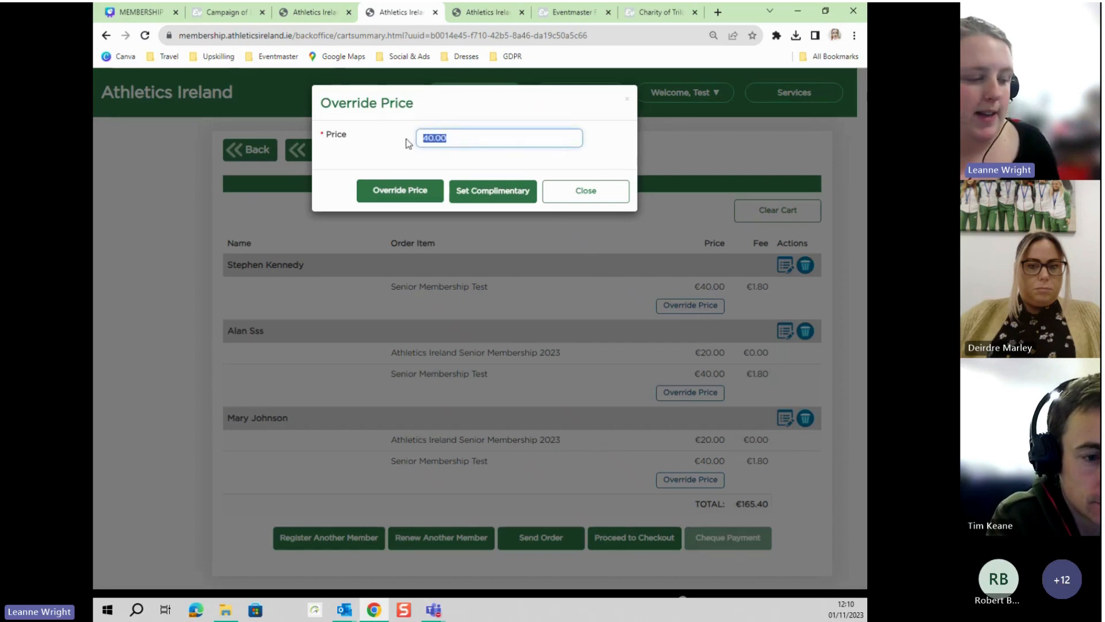
{"action": "type", "text": "7.00"}
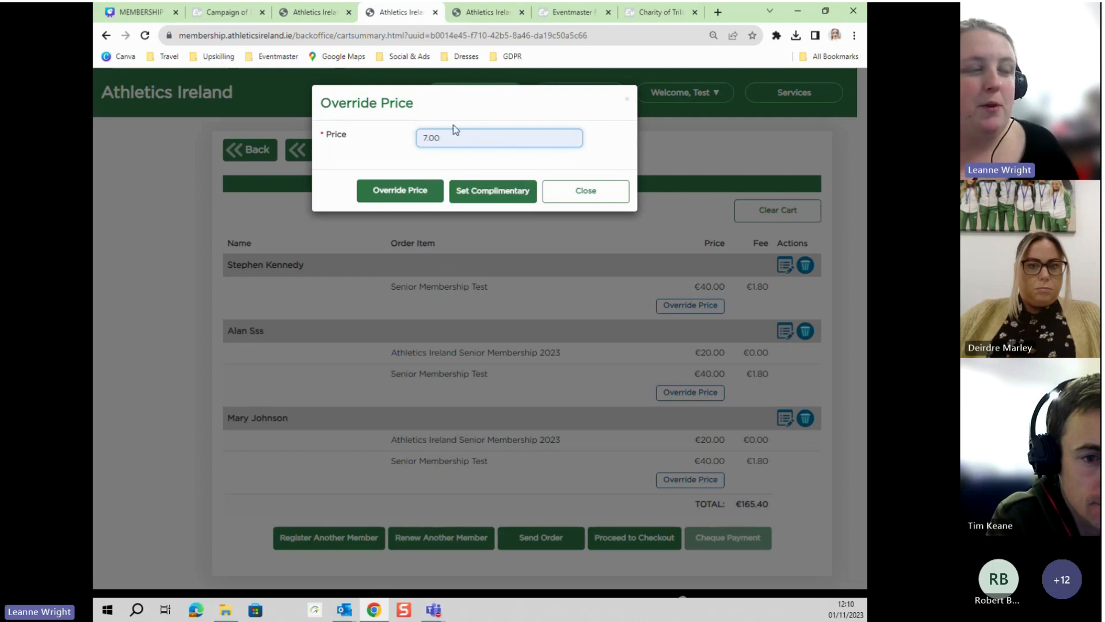
{"action": "left_click", "coordinate": [505, 190]}
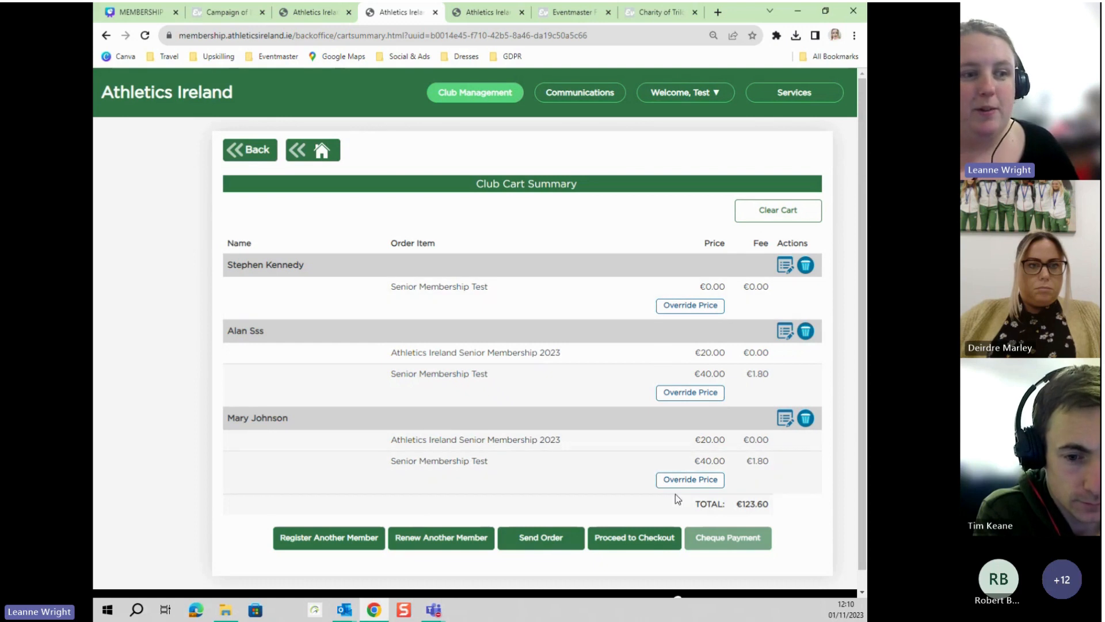
Open Send Order for the cart and review the order details and the option to e-mail a payment link.
{"action": "left_click", "coordinate": [549, 543]}
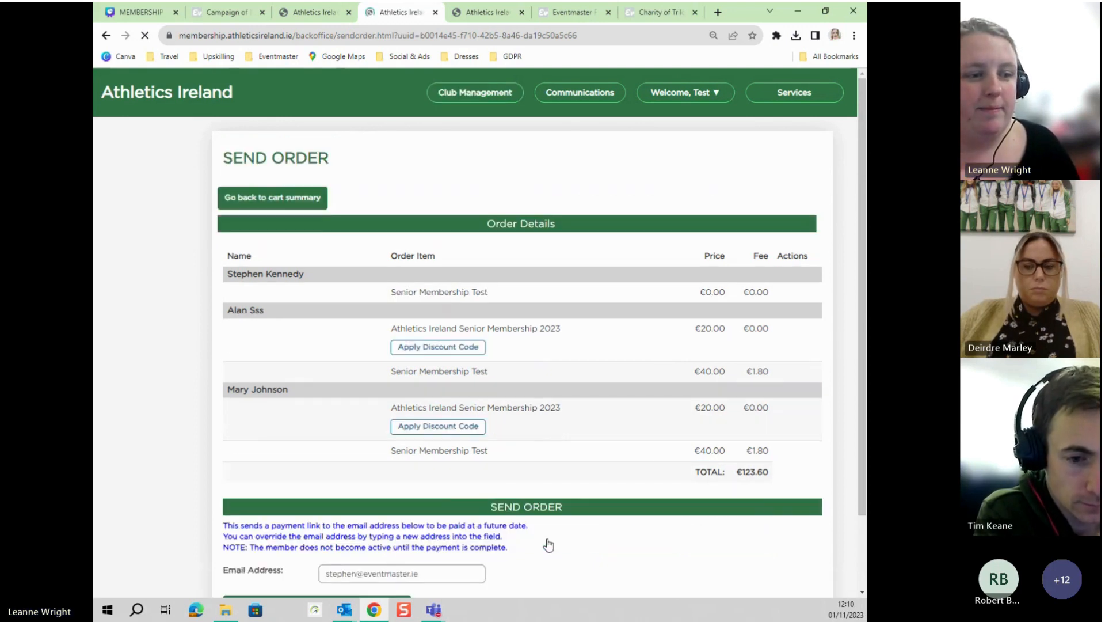
{"action": "scroll", "coordinate": [534, 465], "scroll_direction": "down", "scroll_amount": 2}
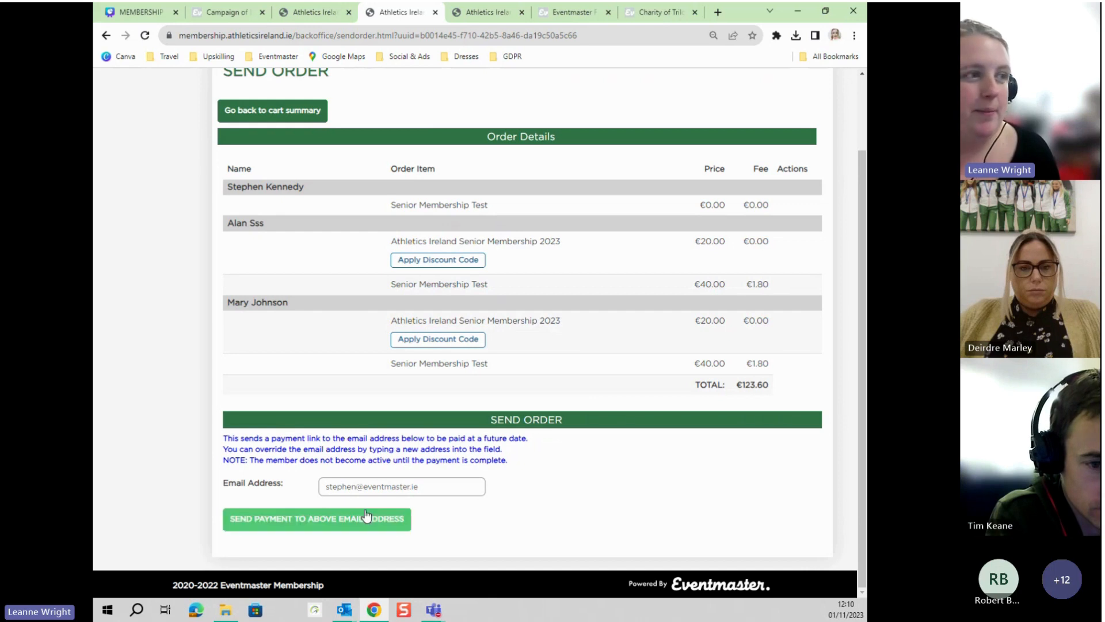
{"action": "left_click", "coordinate": [298, 108]}
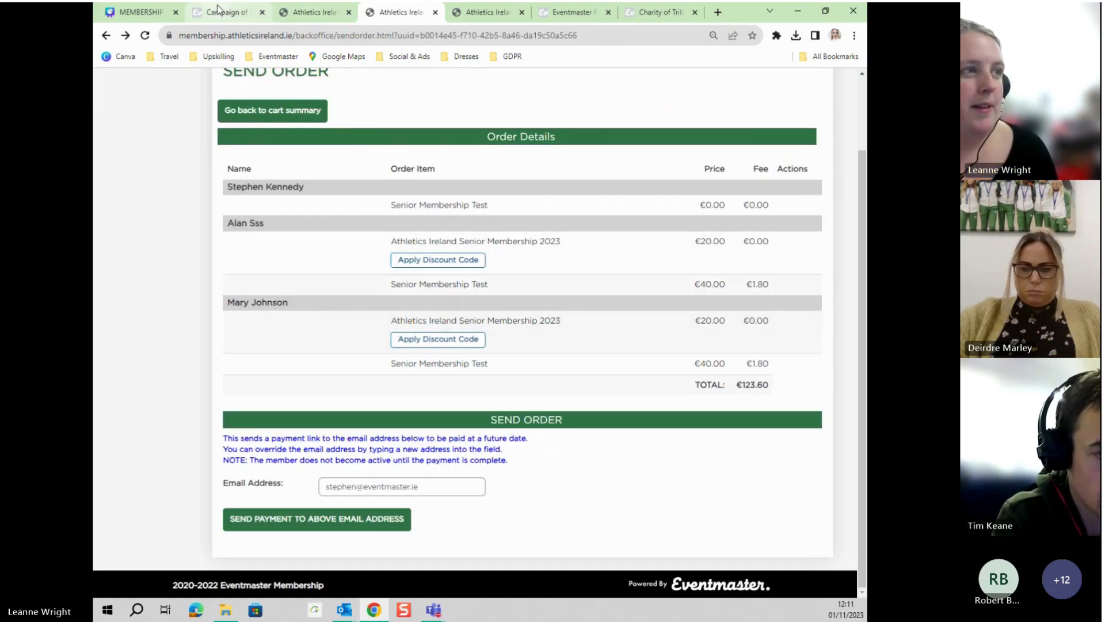
Open the User Guides page on the Athletics Ireland website and look through the Club Administrator Help Sheets.
{"action": "left_click", "coordinate": [147, 14]}
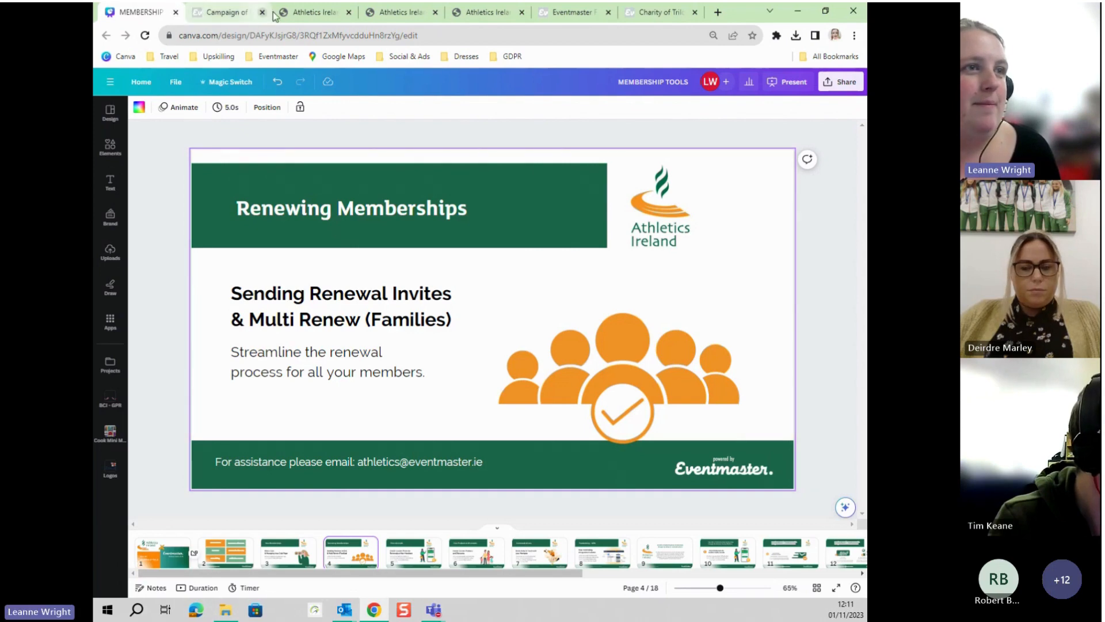
{"action": "left_click", "coordinate": [311, 13]}
{"action": "scroll", "coordinate": [409, 241], "scroll_direction": "up", "scroll_amount": 5}
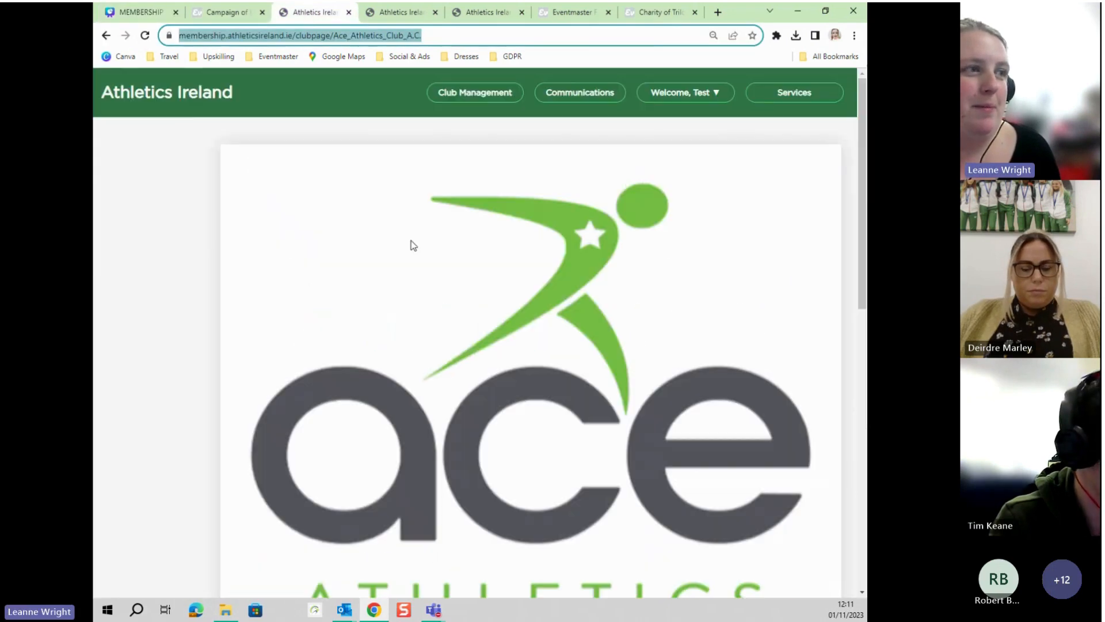
{"action": "left_click", "coordinate": [192, 88]}
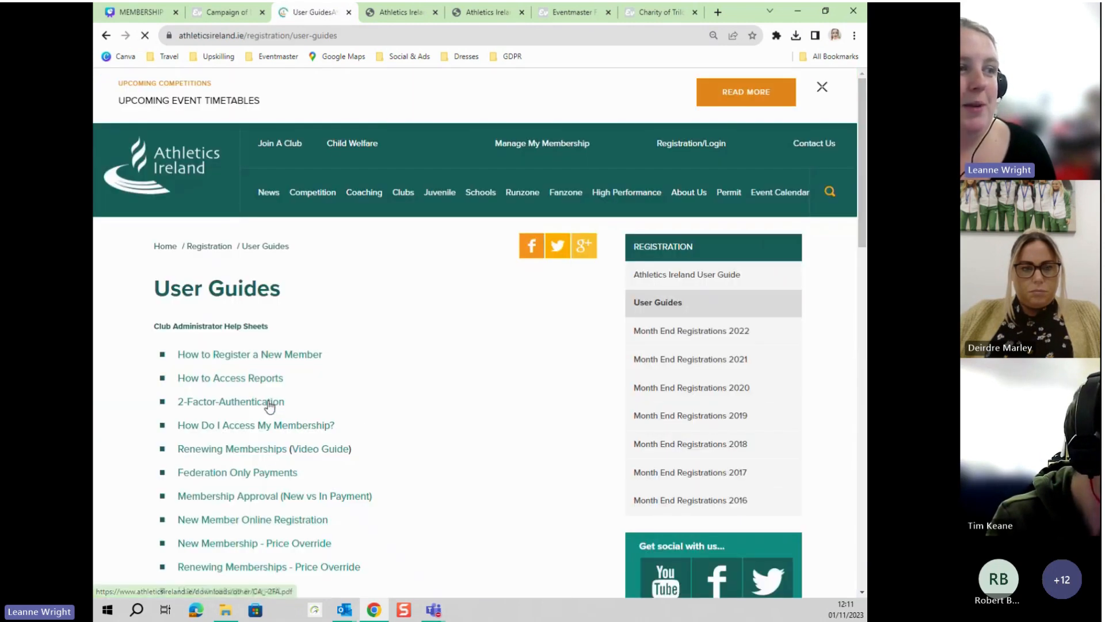
{"action": "scroll", "coordinate": [248, 326], "scroll_direction": "down", "scroll_amount": 3}
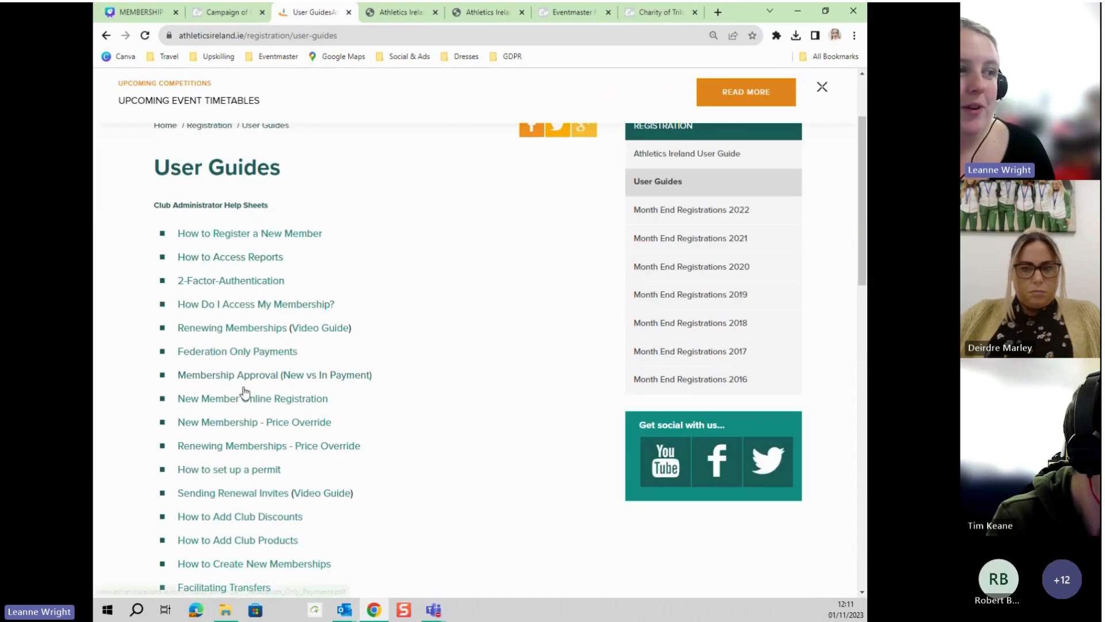
{"action": "scroll", "coordinate": [274, 369], "scroll_direction": "down", "scroll_amount": 1}
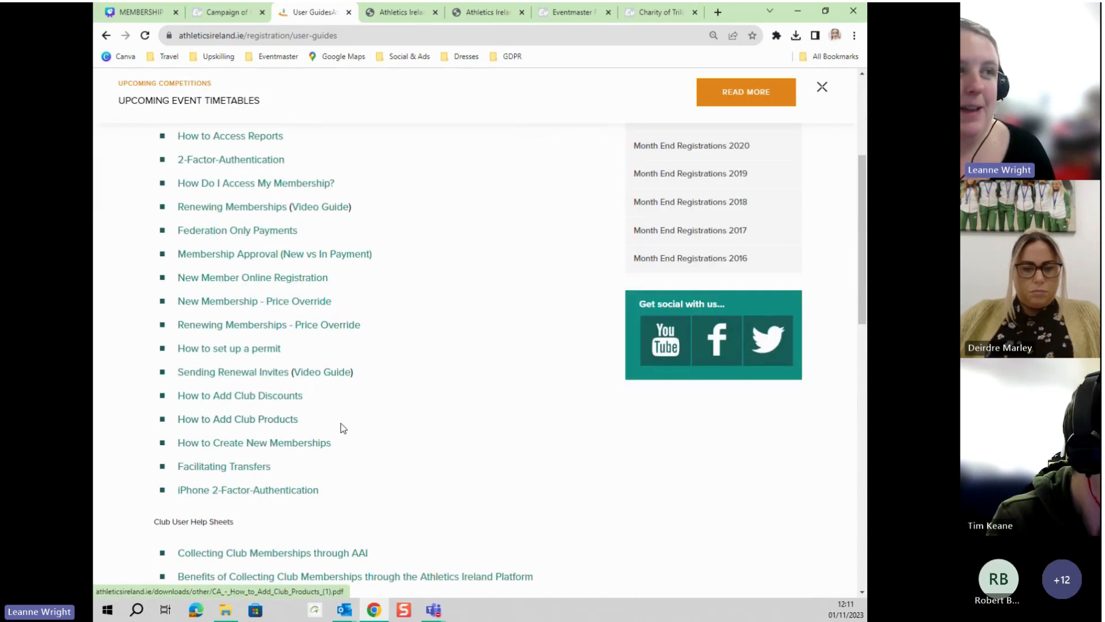
Return to the Membership Tools presentation in Canva and show the Price Override slide on page 5.
{"action": "left_click", "coordinate": [231, 14]}
{"action": "left_click", "coordinate": [138, 12]}
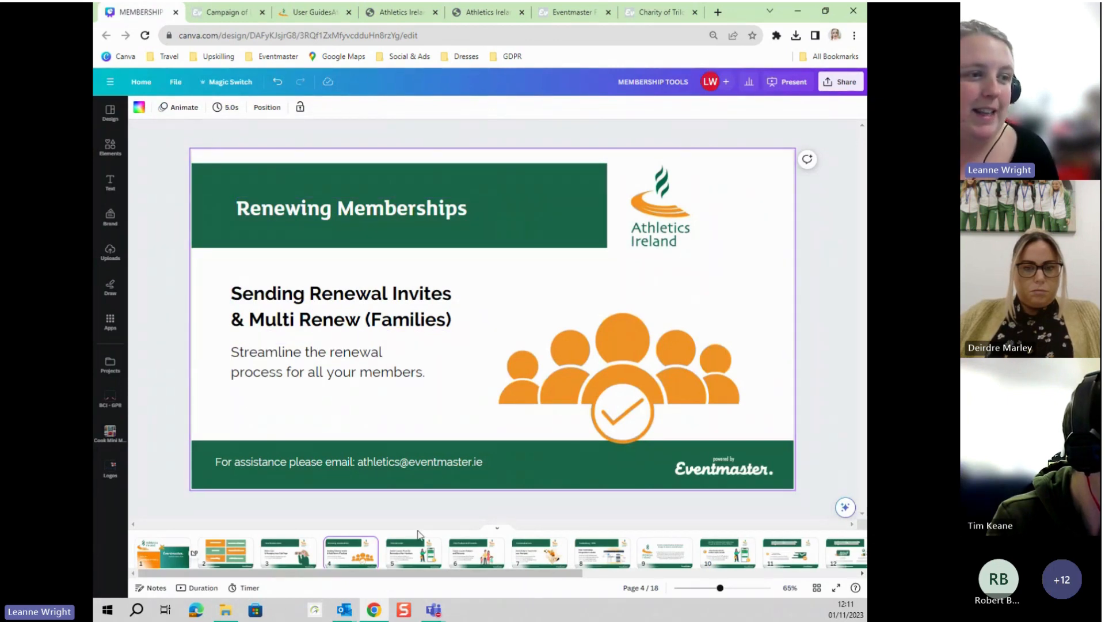
{"action": "left_click", "coordinate": [412, 561]}
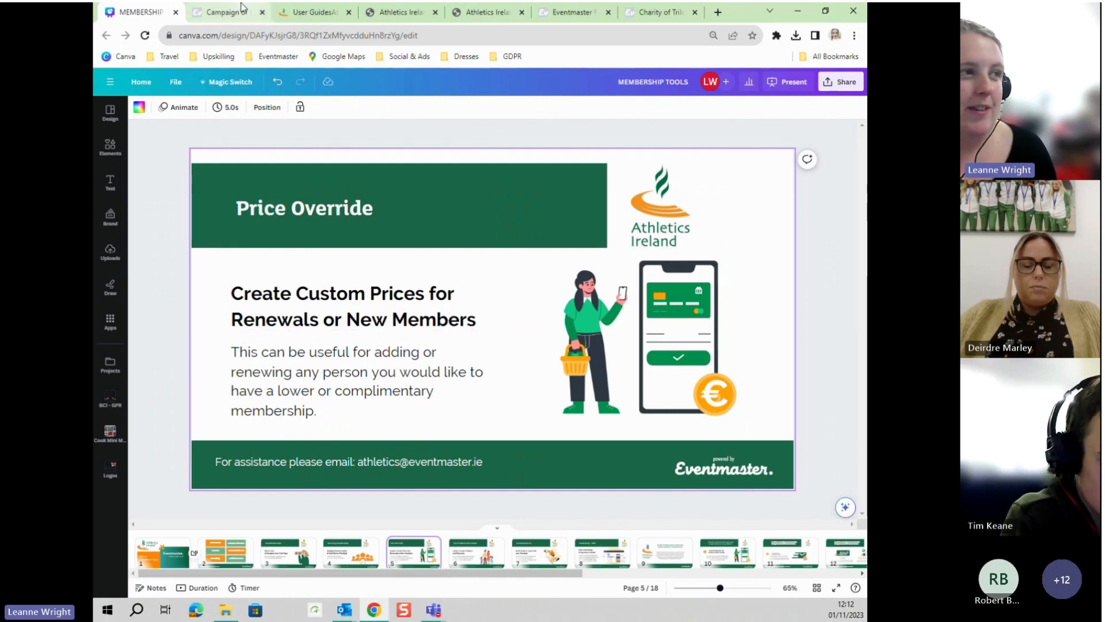
Switch back to the Send Order page in the membership system and return through the cart summary to the club management home.
{"action": "left_click", "coordinate": [415, 14]}
{"action": "scroll", "coordinate": [276, 195], "scroll_direction": "up", "scroll_amount": 3}
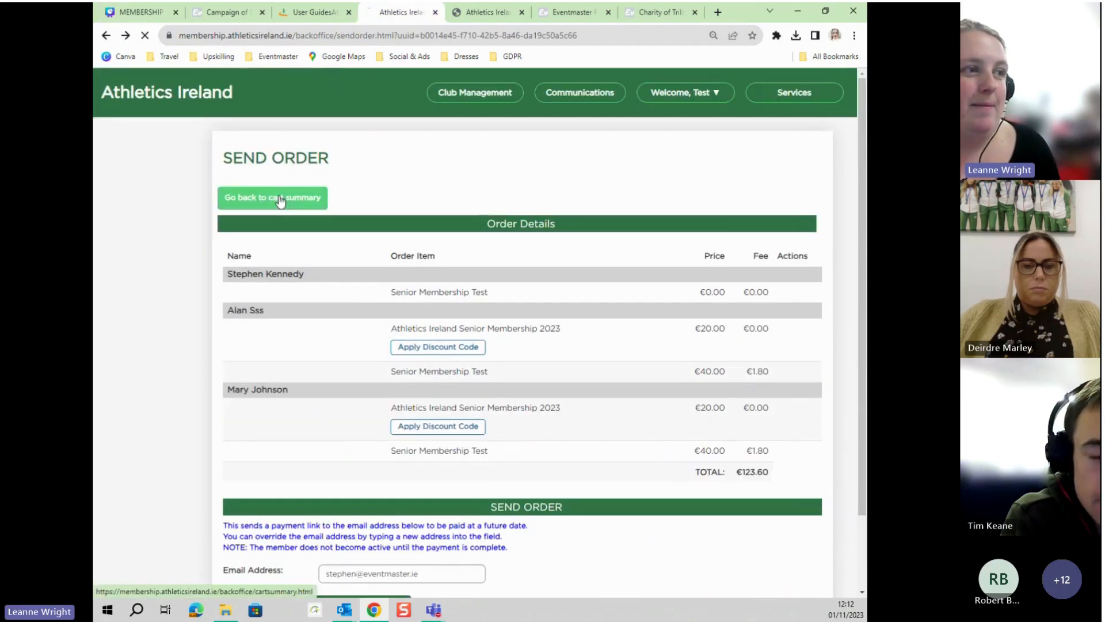
{"action": "left_click", "coordinate": [276, 198]}
{"action": "left_click", "coordinate": [247, 151]}
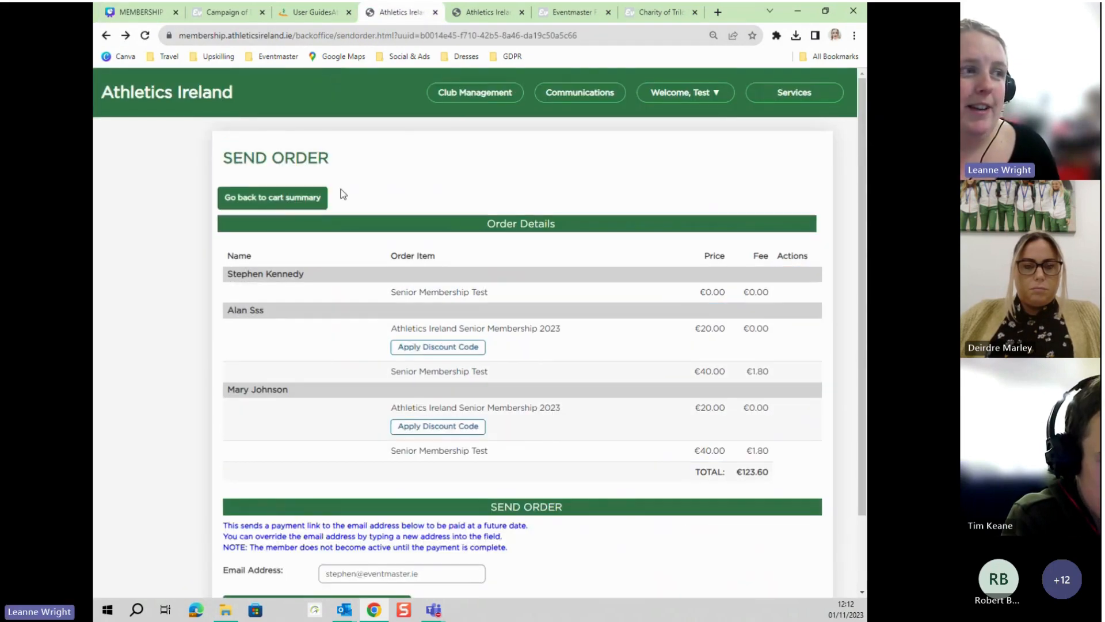
{"action": "left_click", "coordinate": [288, 207]}
{"action": "left_click", "coordinate": [316, 152]}
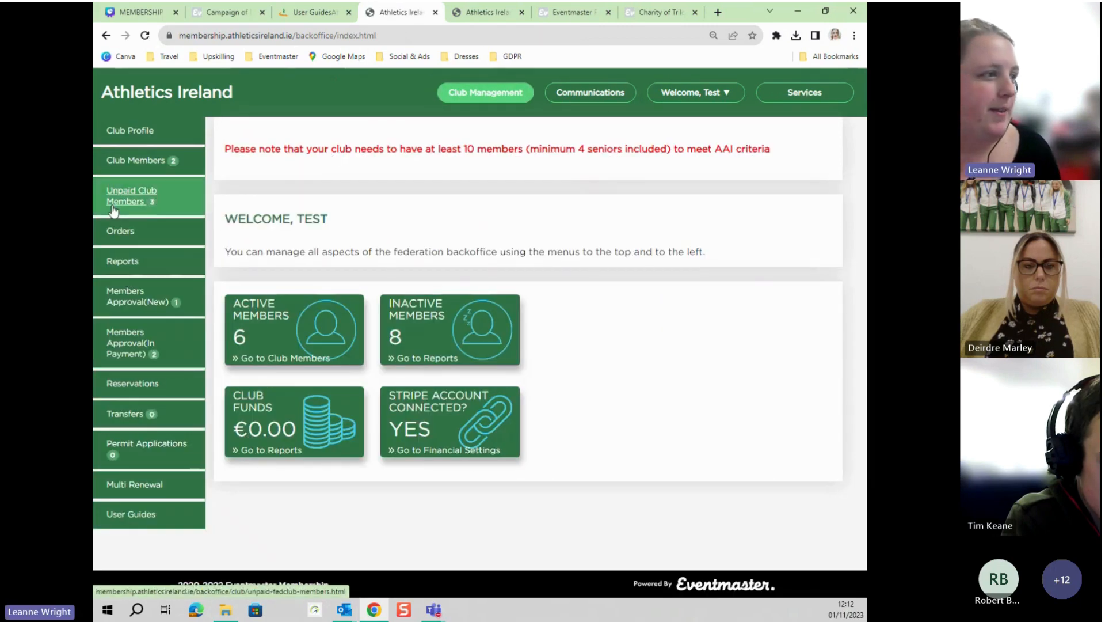
Renew the first club member eligible for renewal with Athletics Ireland Senior Membership 2023 and Senior Membership Test.
{"action": "left_click", "coordinate": [142, 162]}
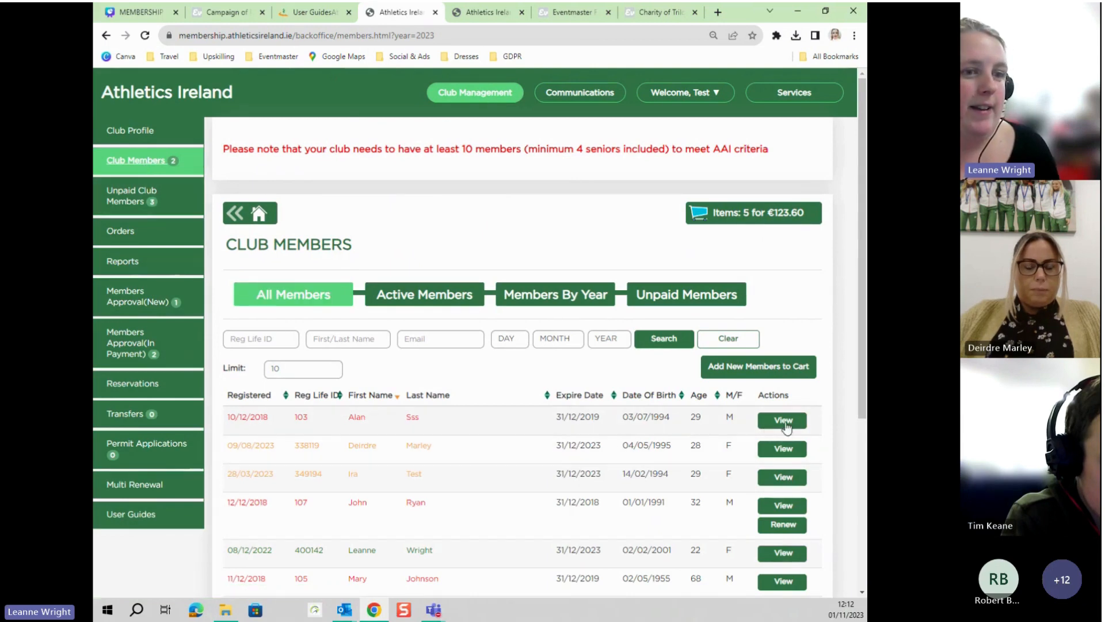
{"action": "scroll", "coordinate": [784, 423], "scroll_direction": "down", "scroll_amount": 2}
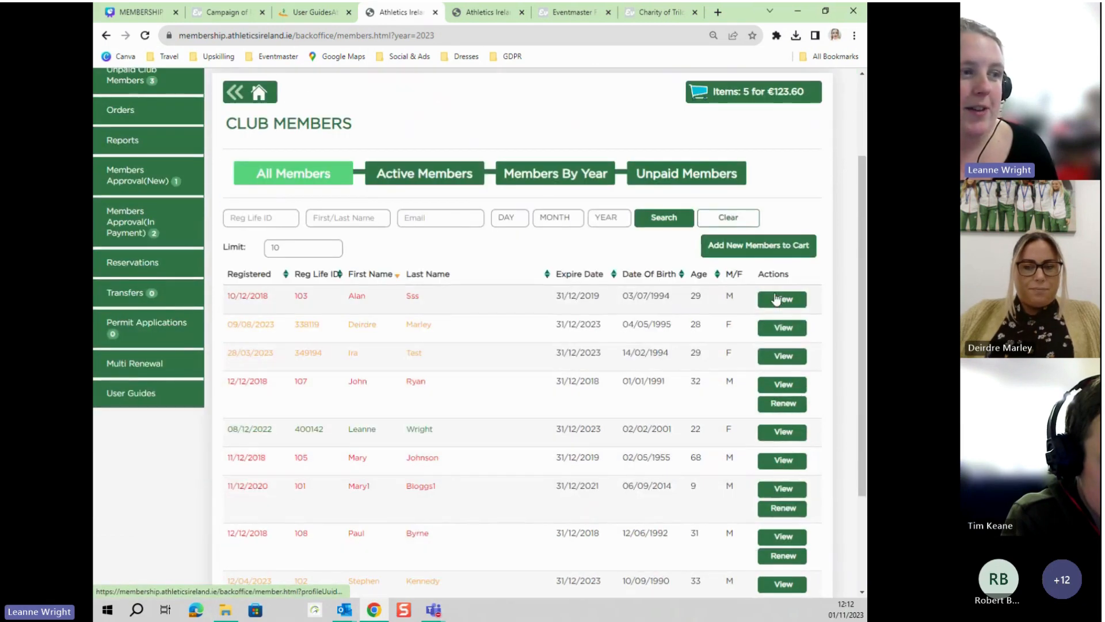
{"action": "left_click", "coordinate": [792, 404]}
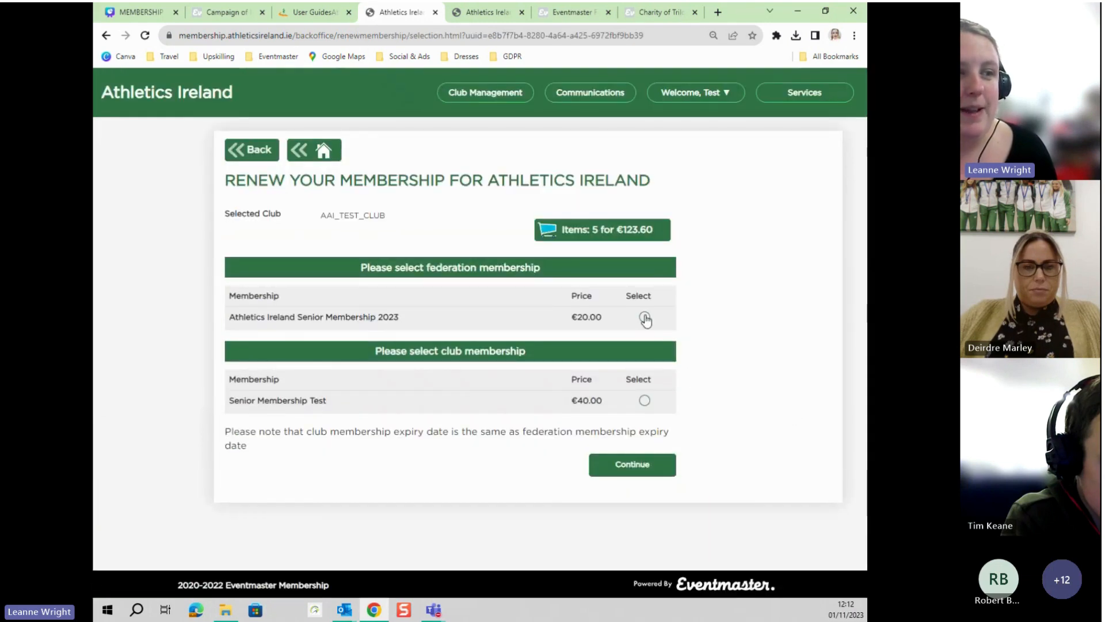
{"action": "left_click", "coordinate": [660, 473]}
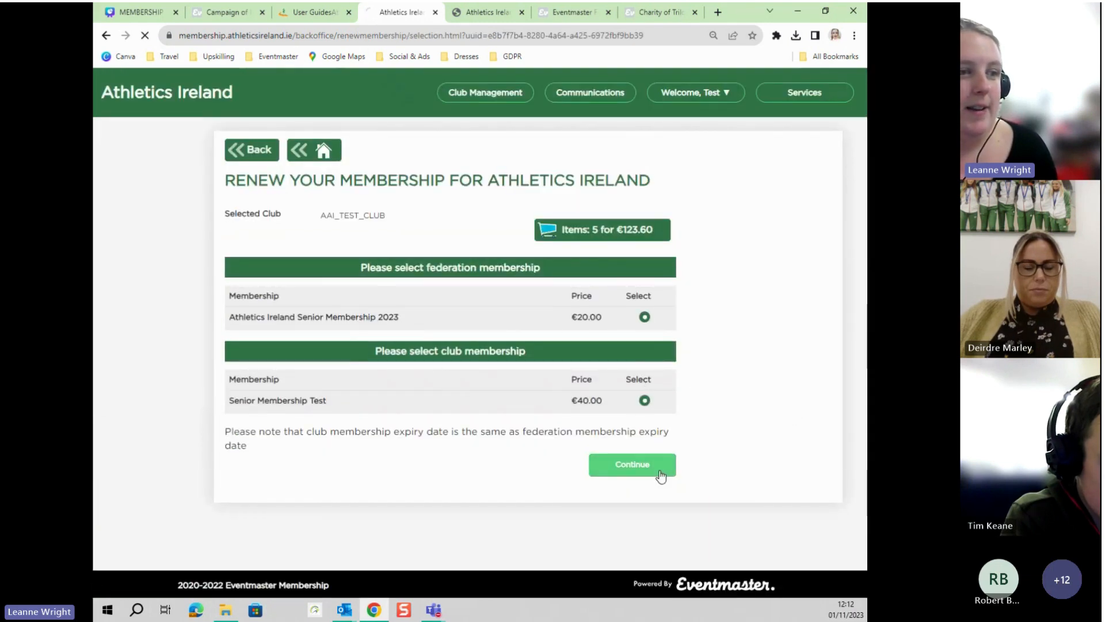
Fill in the renewing member's missing e-mail using the saved contact details and save the profile.
{"action": "scroll", "coordinate": [449, 379], "scroll_direction": "down", "scroll_amount": 5}
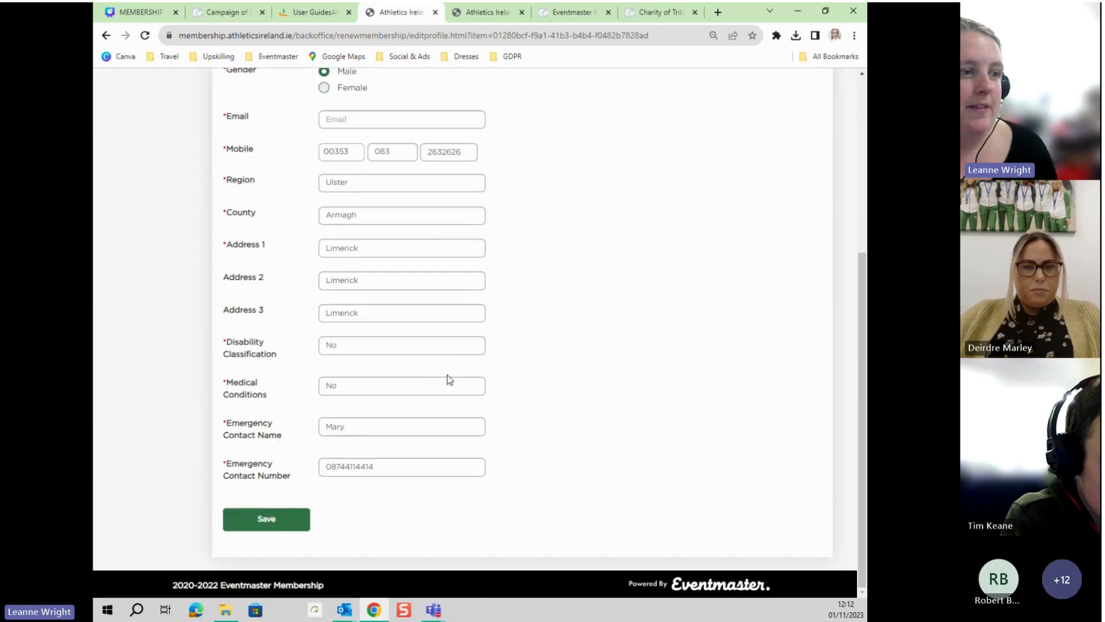
{"action": "left_click", "coordinate": [299, 521]}
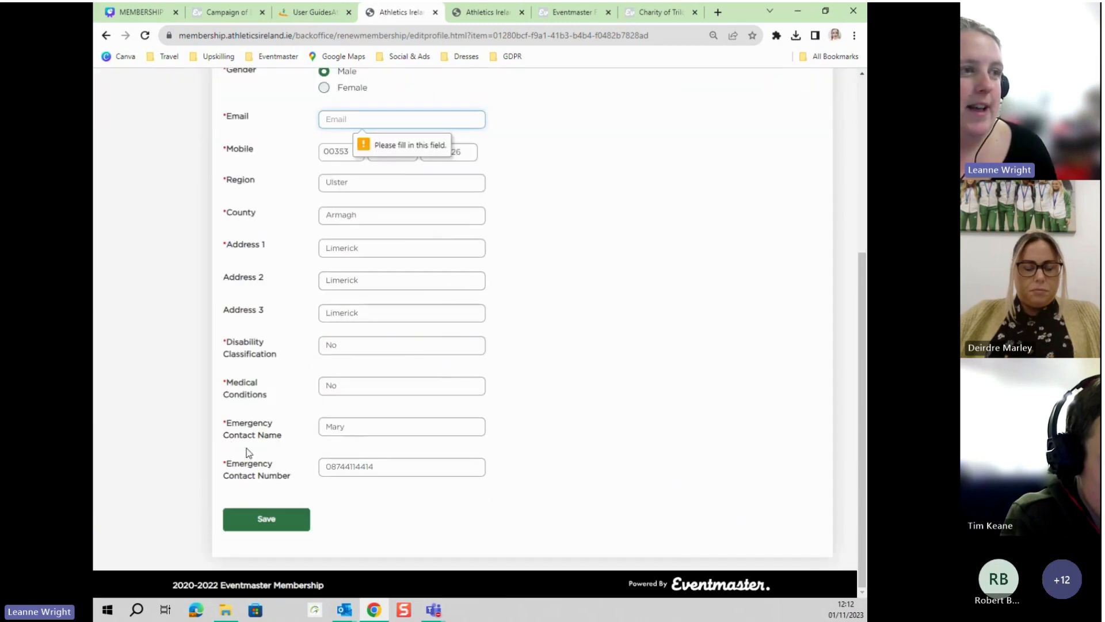
{"action": "left_click", "coordinate": [384, 120]}
{"action": "left_click", "coordinate": [414, 155]}
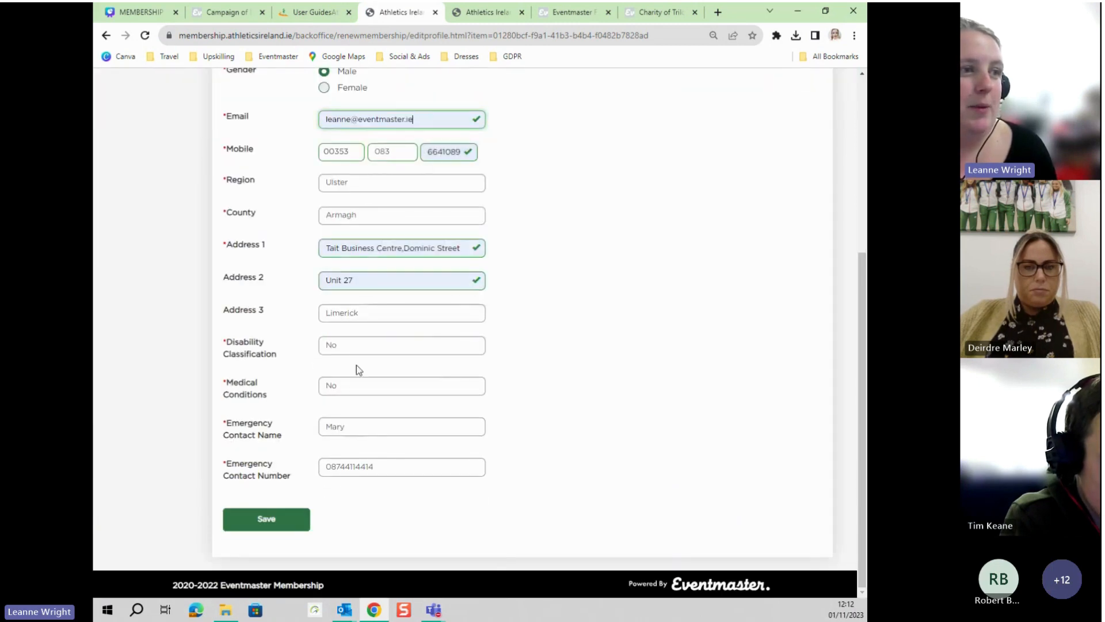
{"action": "left_click", "coordinate": [266, 515]}
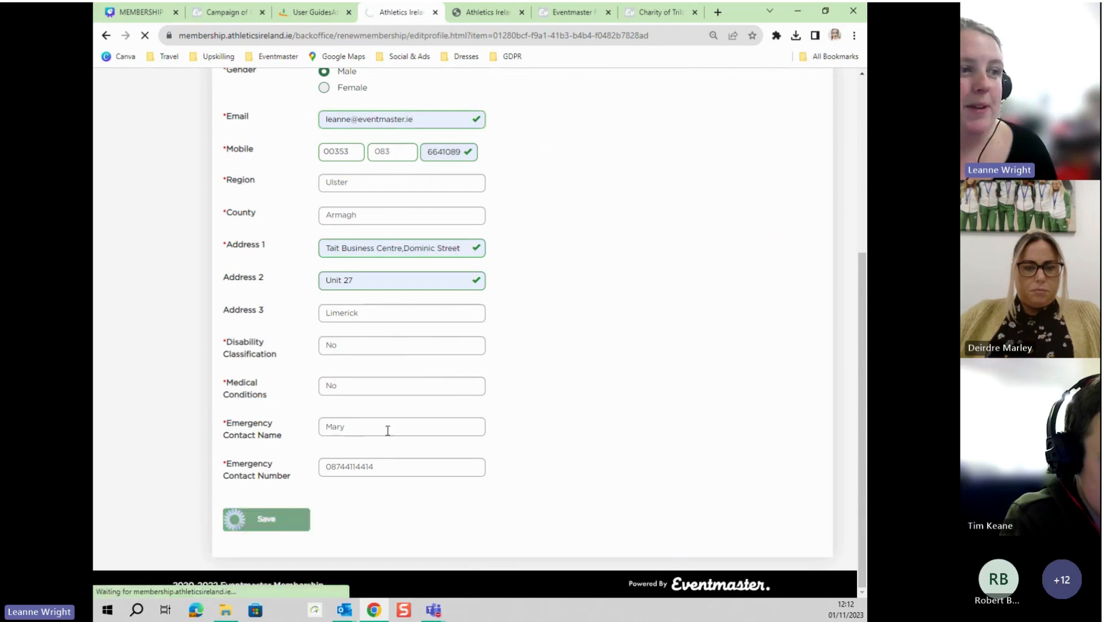
Override the third cart member's Senior Membership Test price, trying 5 before making the membership complimentary.
{"action": "scroll", "coordinate": [651, 303], "scroll_direction": "down", "scroll_amount": 2}
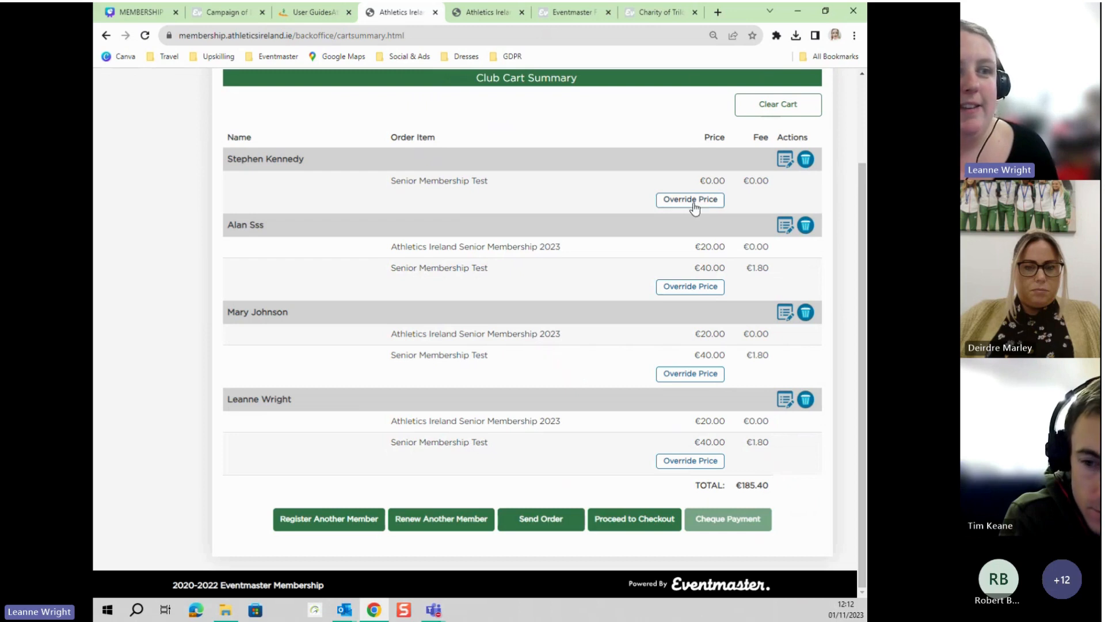
{"action": "left_click", "coordinate": [691, 376]}
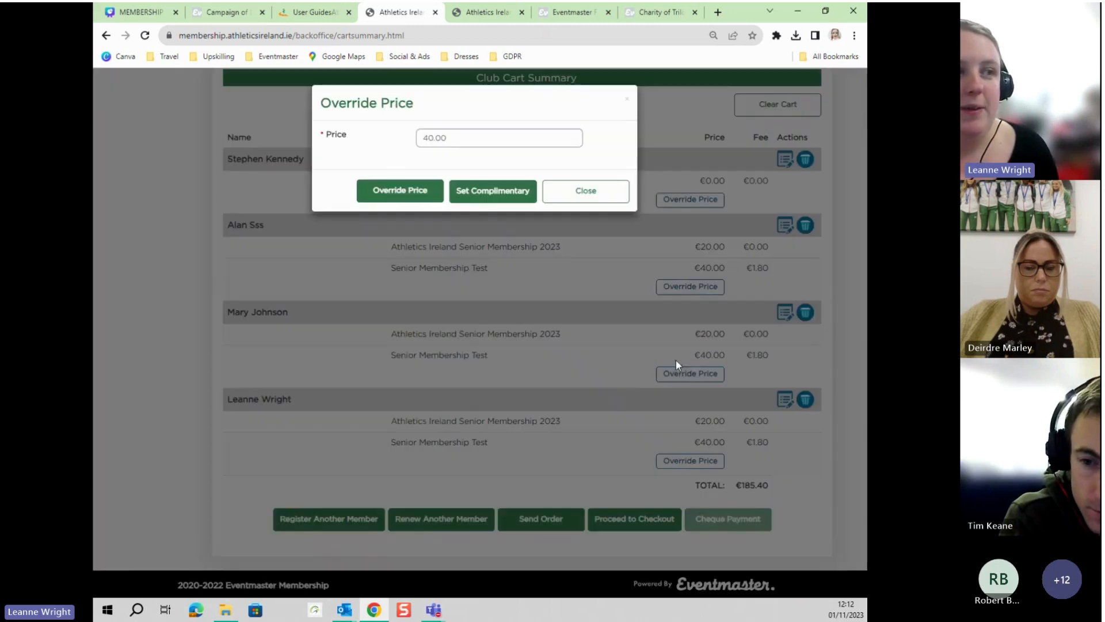
{"action": "double_click", "coordinate": [423, 140]}
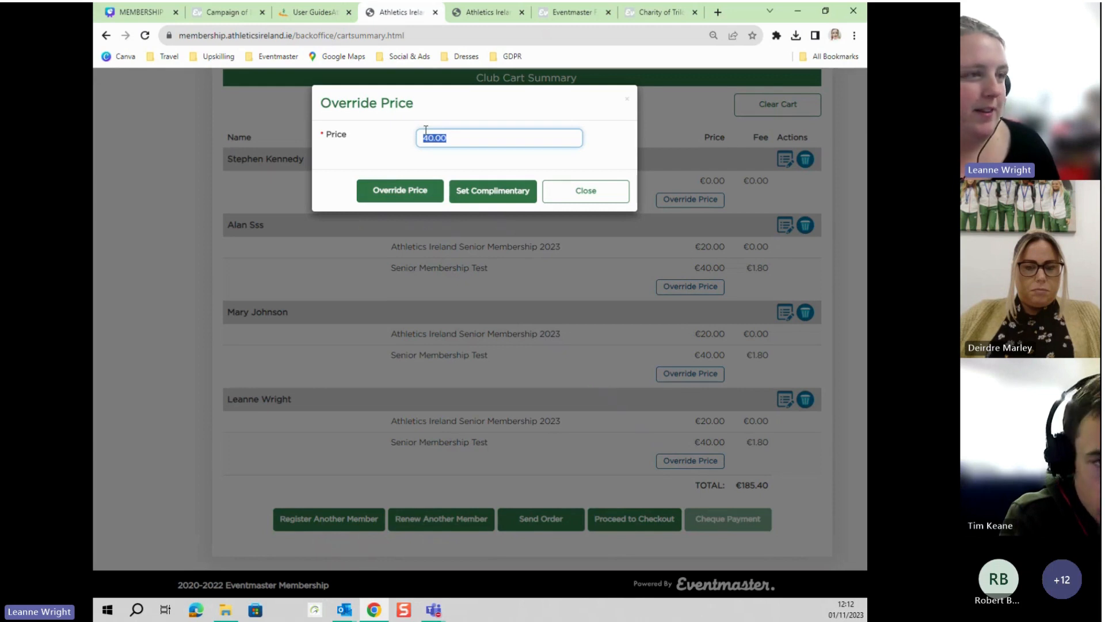
{"action": "type", "text": "5"}
{"action": "left_click", "coordinate": [501, 196]}
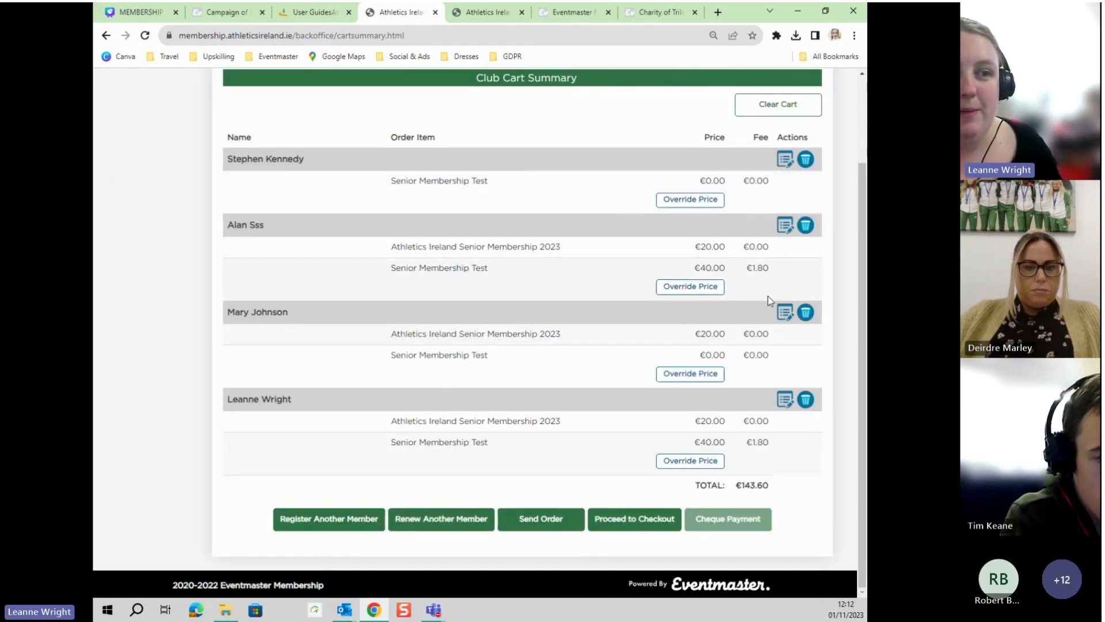
Clear the entire club cart and return to the club management home.
{"action": "scroll", "coordinate": [433, 139], "scroll_direction": "up", "scroll_amount": 2}
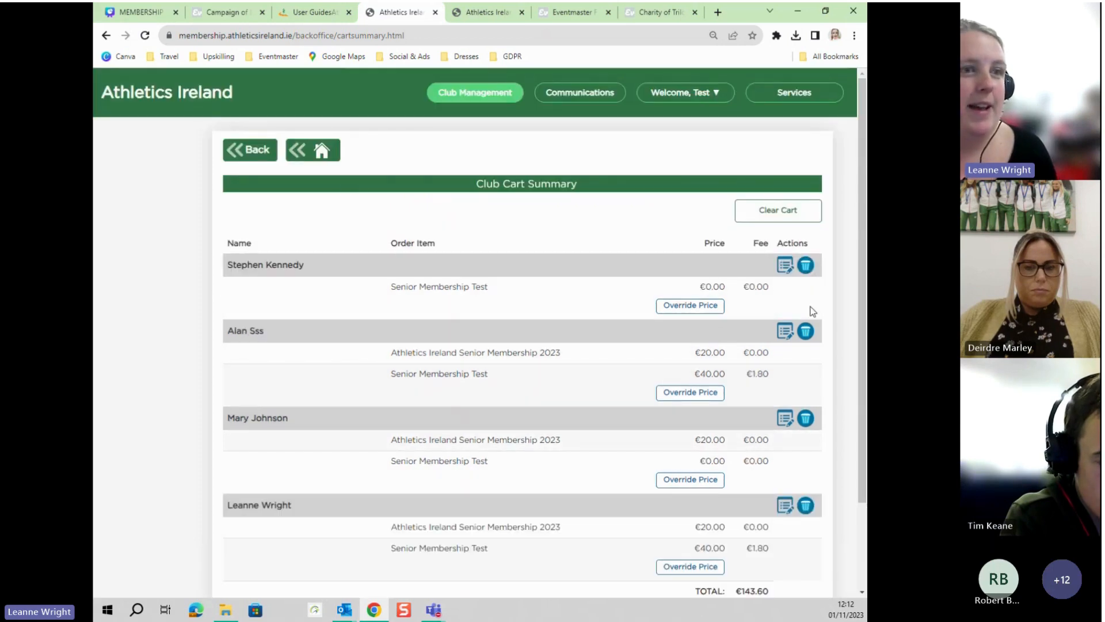
{"action": "left_click", "coordinate": [796, 213]}
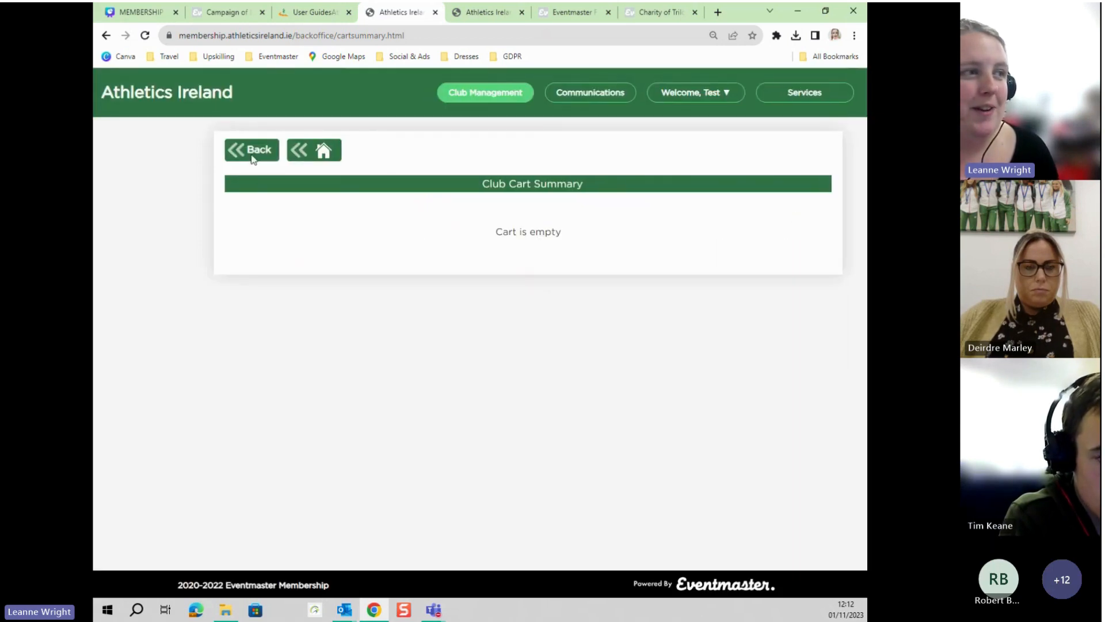
{"action": "left_click", "coordinate": [318, 154]}
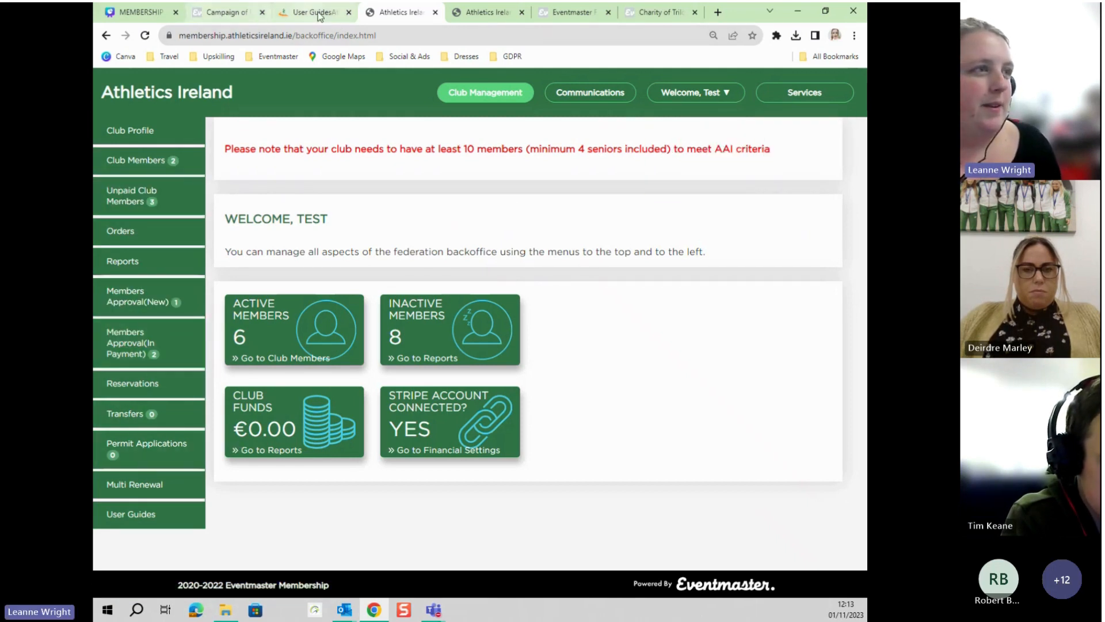
Return to the Canva presentation, show the Club Products & Discounts slide on page 6 and select its Create Custom Products and Discounts heading.
{"action": "left_click", "coordinate": [169, 10]}
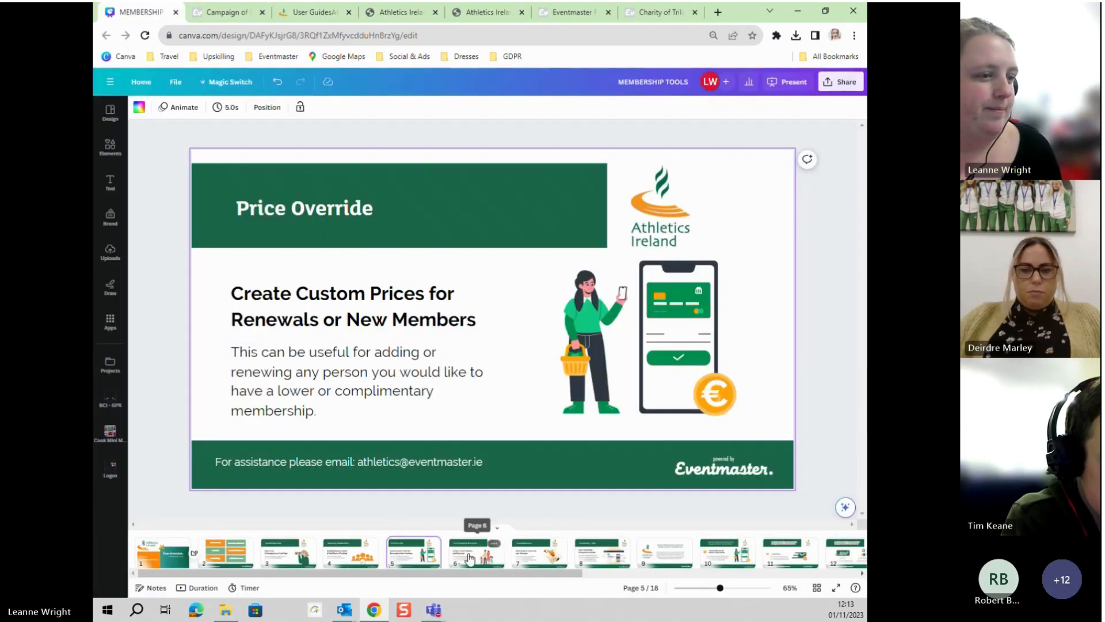
{"action": "left_click", "coordinate": [486, 562]}
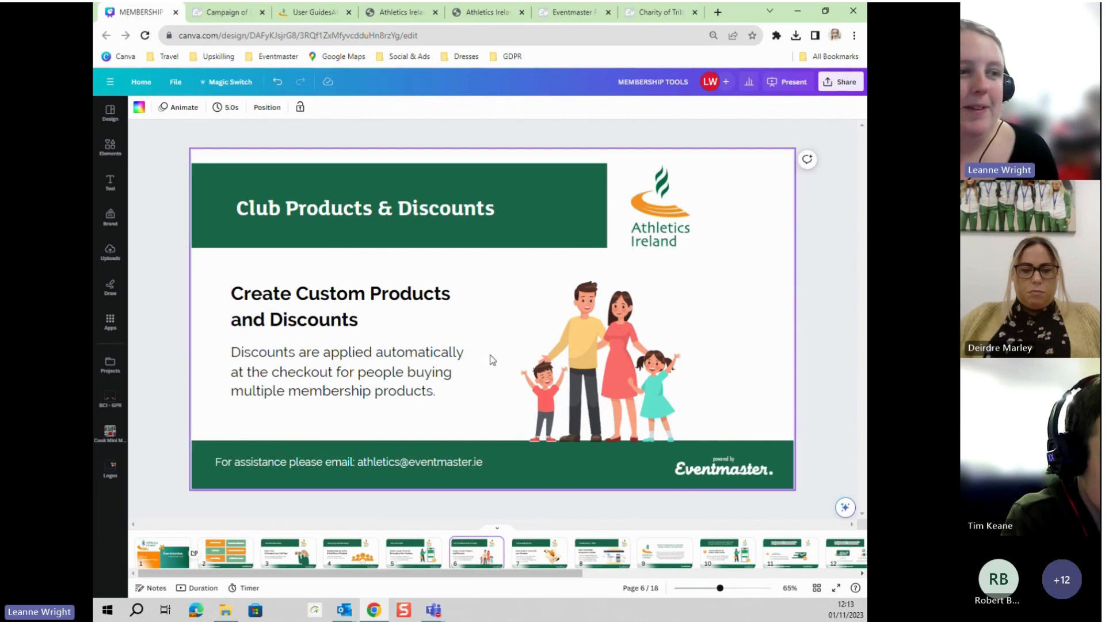
{"action": "left_click", "coordinate": [463, 320]}
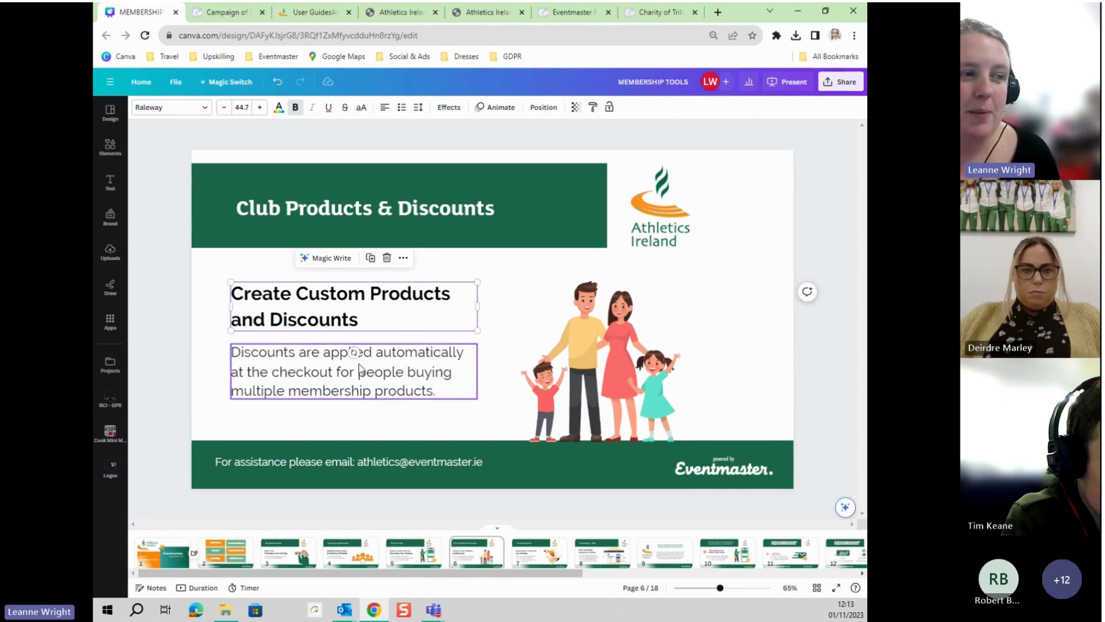
Switch to the Athletics Ireland club back office and open the Membership Settings of the club profile.
{"action": "left_click", "coordinate": [239, 12]}
{"action": "left_click", "coordinate": [320, 11]}
{"action": "left_click", "coordinate": [407, 16]}
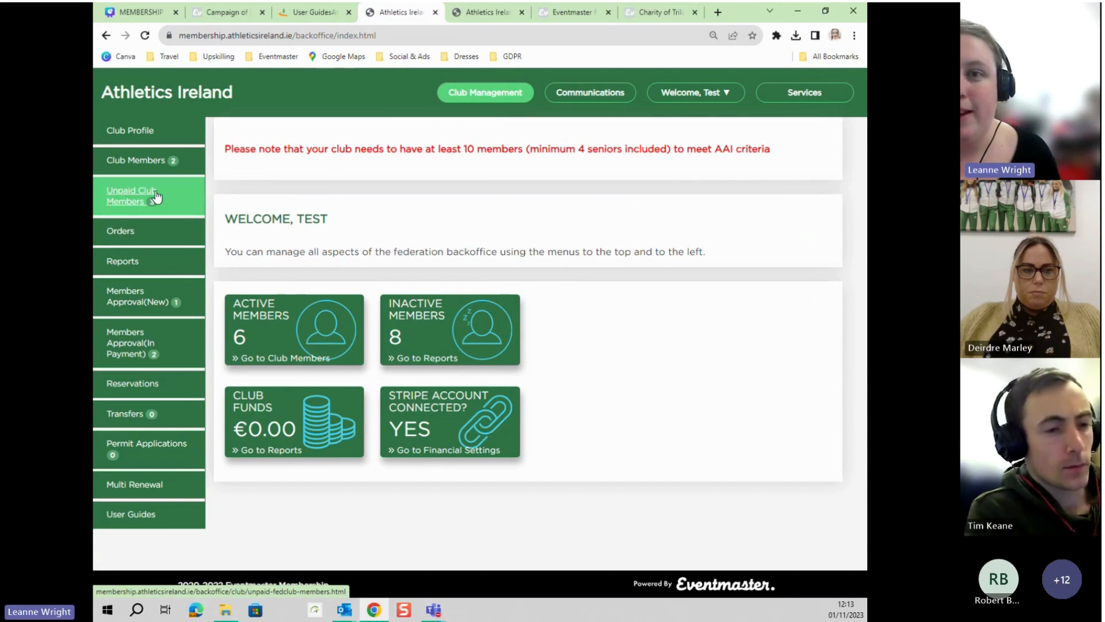
{"action": "left_click", "coordinate": [137, 132]}
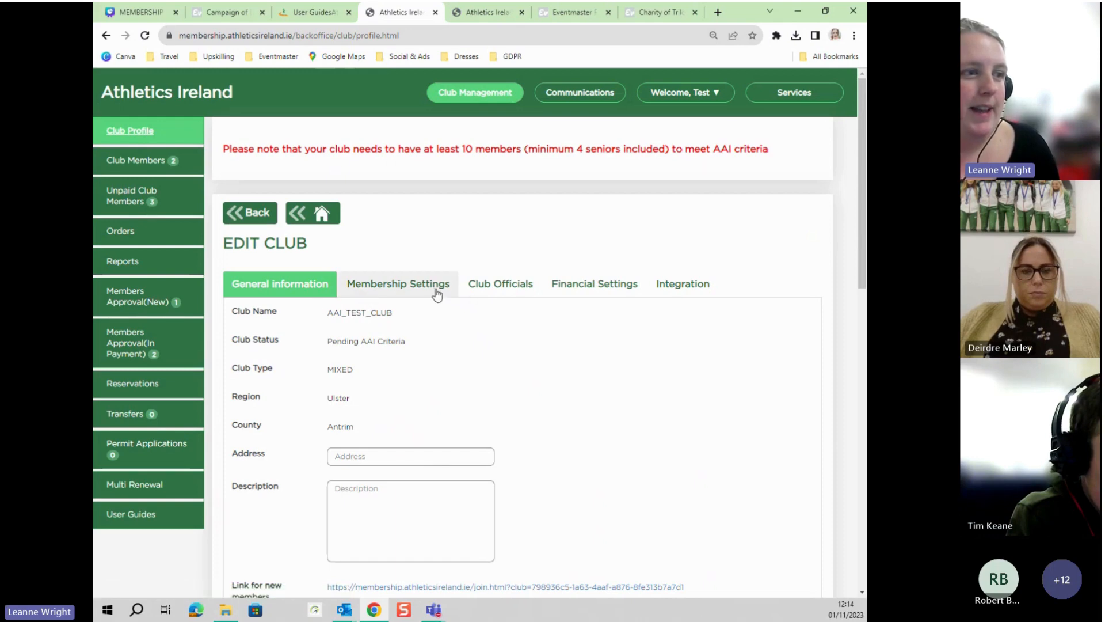
{"action": "left_click", "coordinate": [404, 282]}
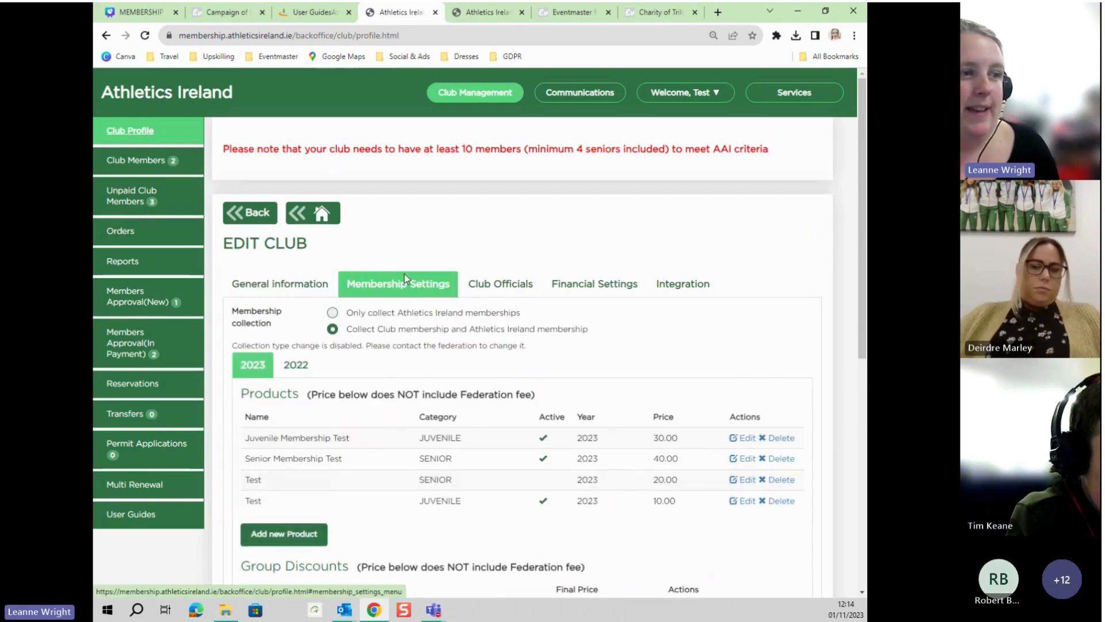
Review the club's 2023 membership products and group discounts.
{"action": "scroll", "coordinate": [451, 257], "scroll_direction": "down", "scroll_amount": 1}
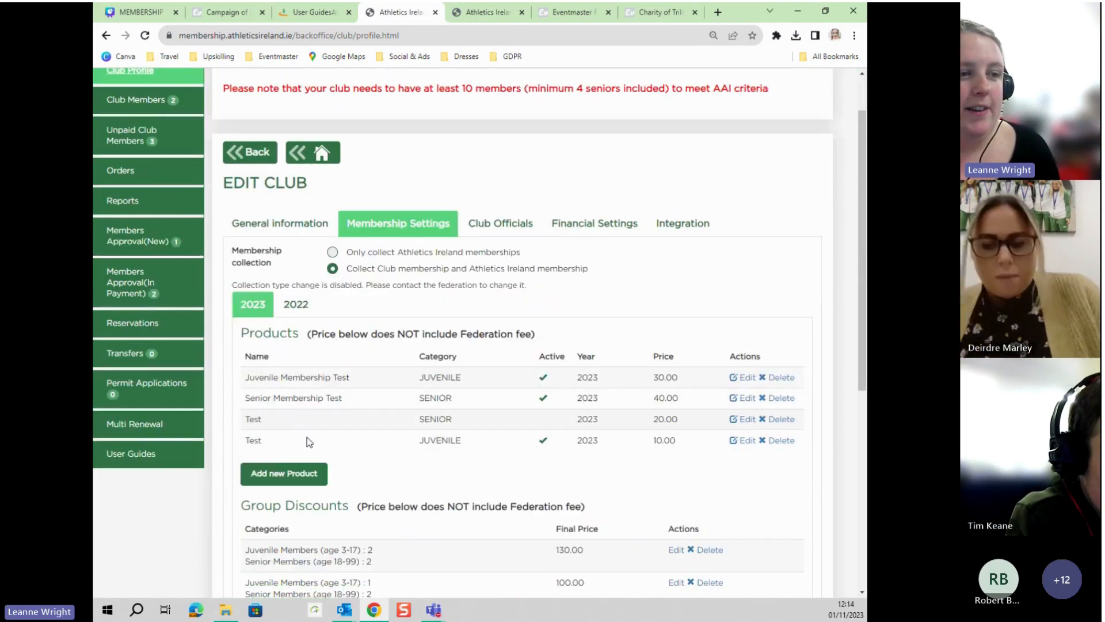
{"action": "scroll", "coordinate": [309, 441], "scroll_direction": "down", "scroll_amount": 4}
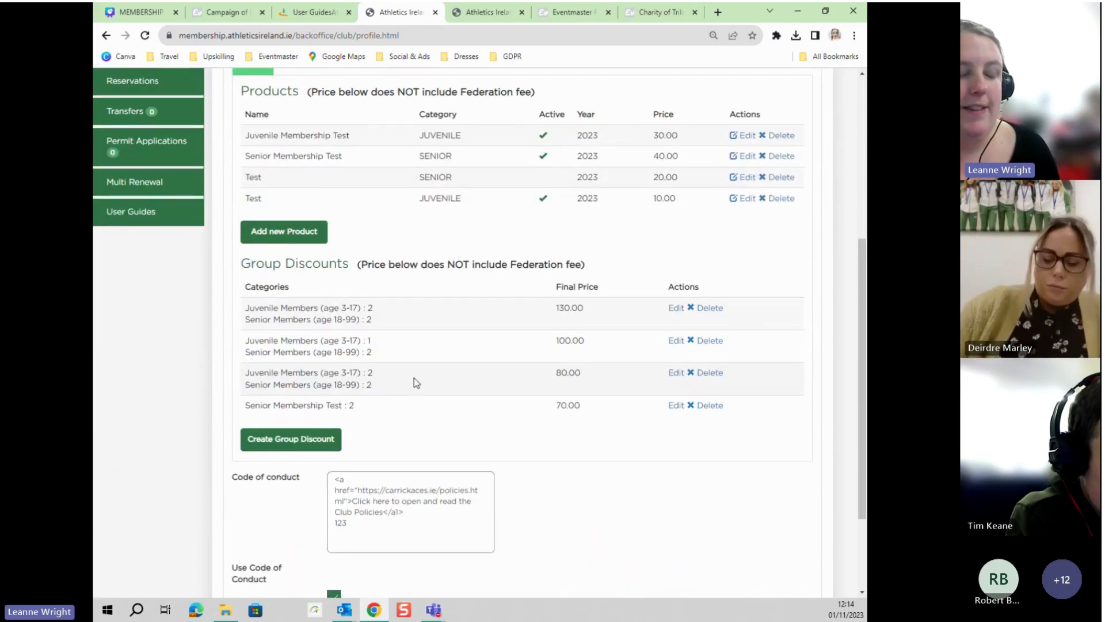
{"action": "scroll", "coordinate": [416, 382], "scroll_direction": "up", "scroll_amount": 4}
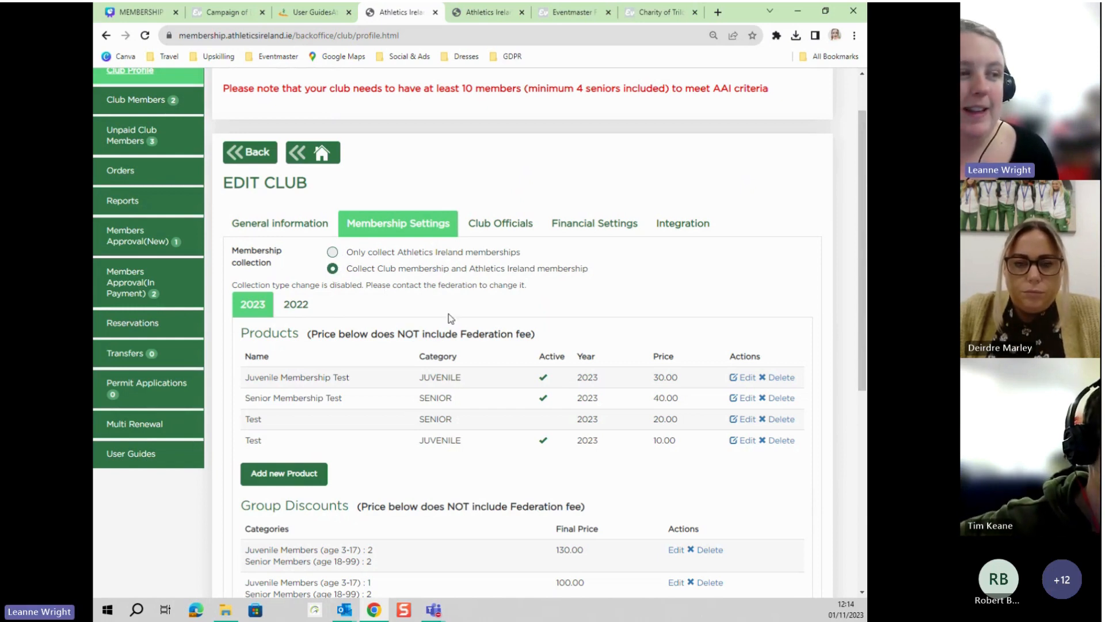
{"action": "scroll", "coordinate": [720, 449], "scroll_direction": "down", "scroll_amount": 1}
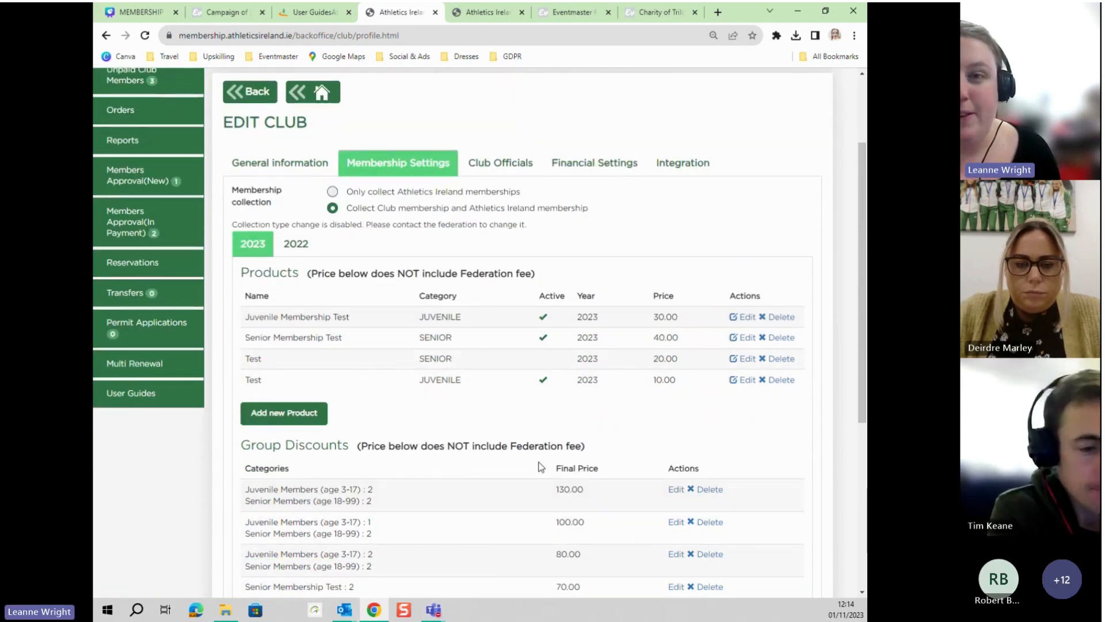
Check the club's Stripe payment settings and the User Guides page, then return to the club's Membership Settings.
{"action": "left_click", "coordinate": [607, 169]}
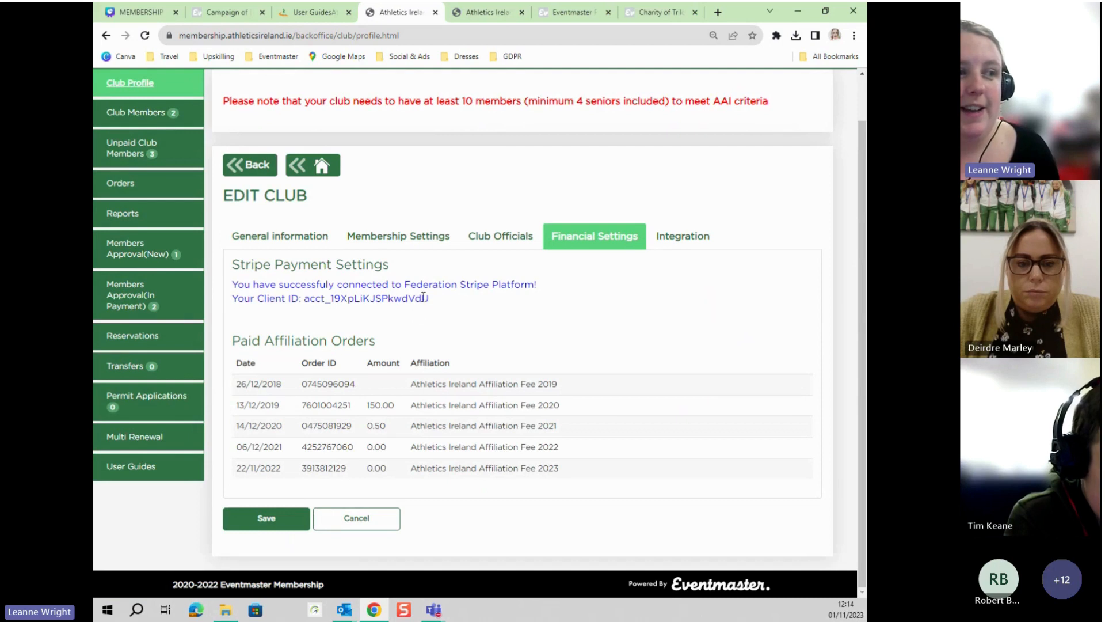
{"action": "left_click", "coordinate": [400, 237]}
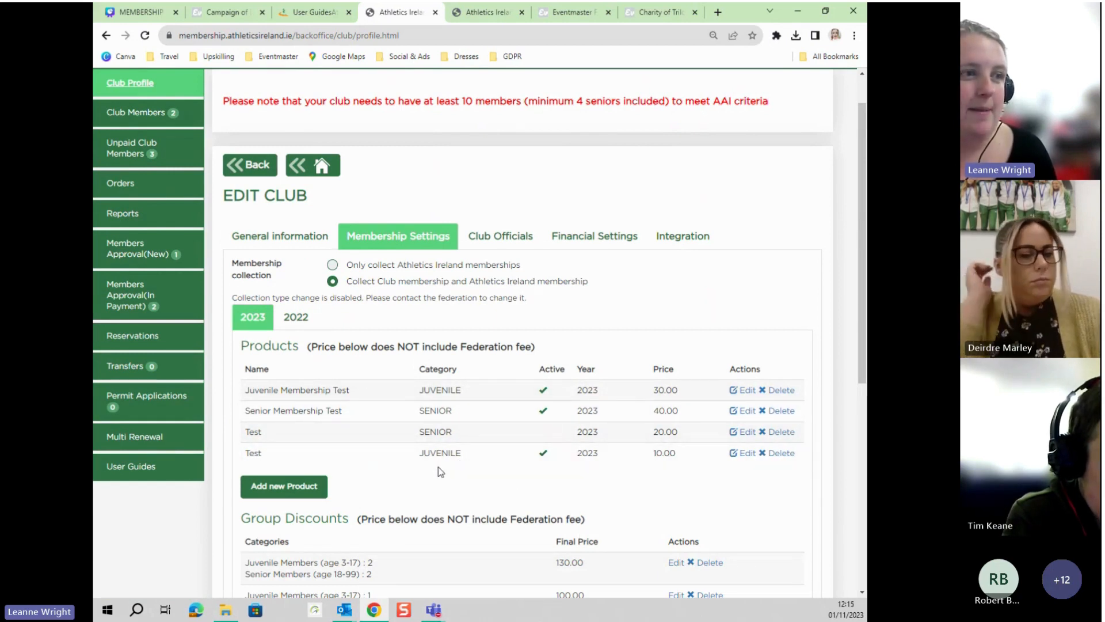
{"action": "left_click", "coordinate": [305, 14]}
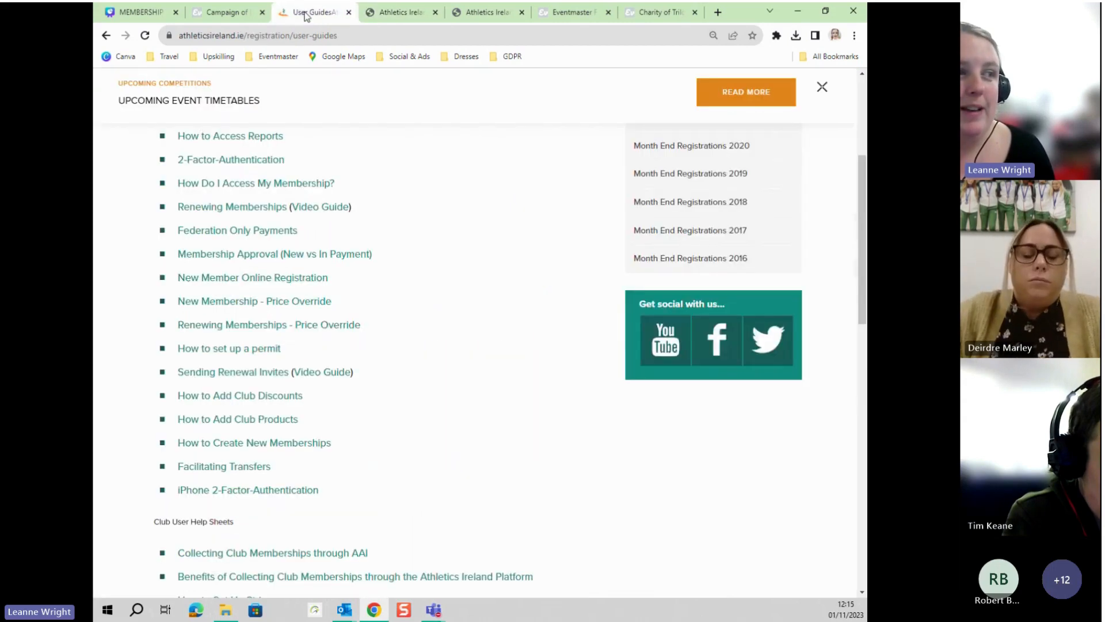
{"action": "left_click", "coordinate": [398, 12]}
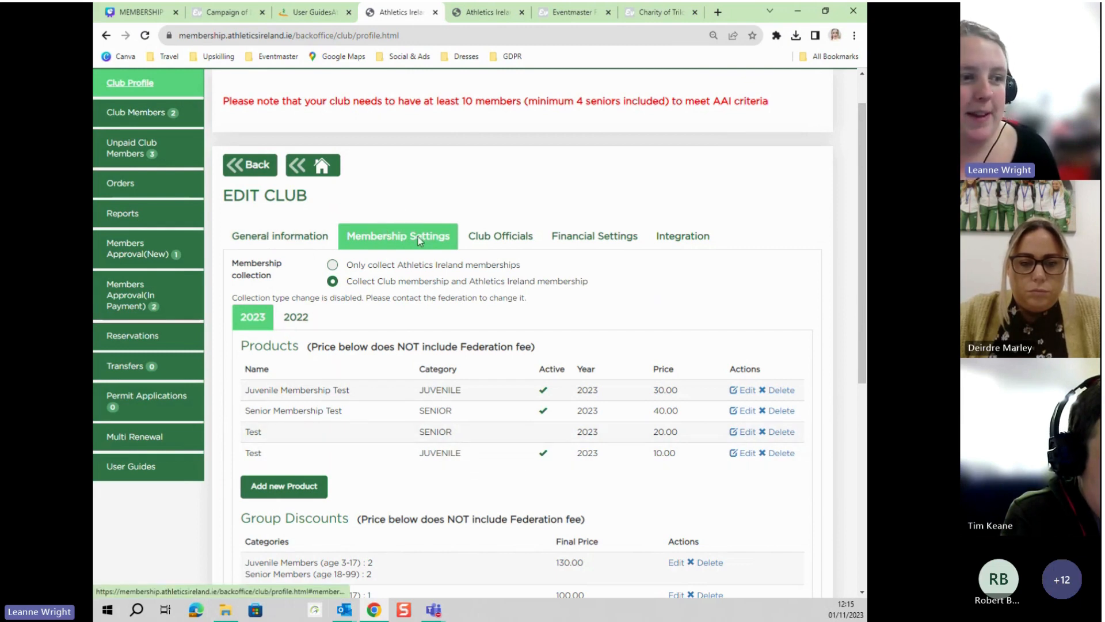
Start a new club product and name it Test Product (Ages 5-10).
{"action": "left_click", "coordinate": [307, 493]}
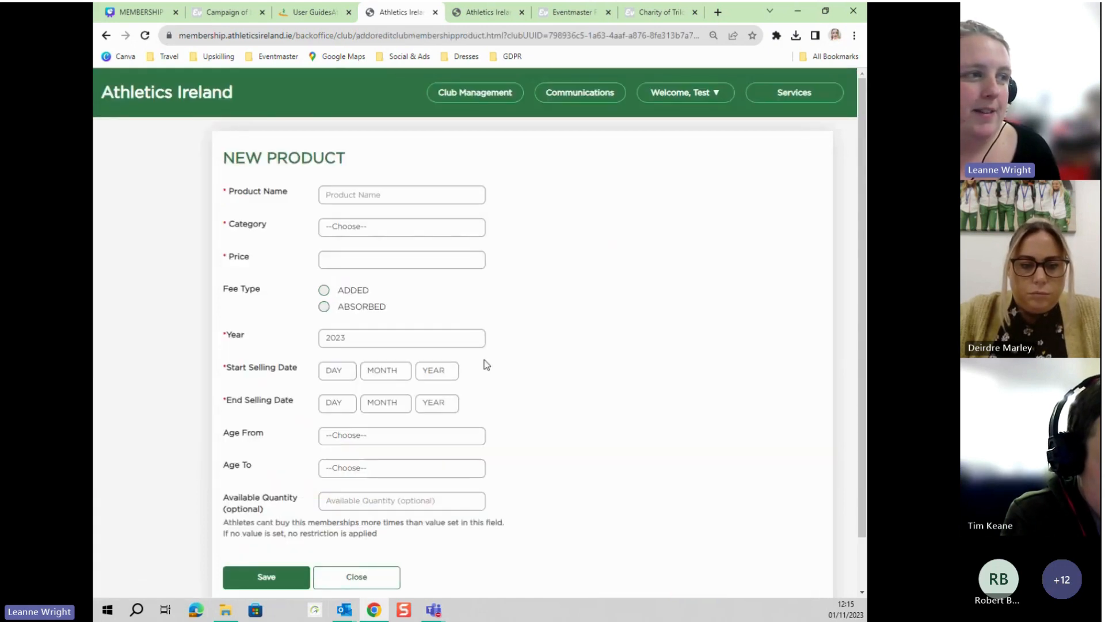
{"action": "left_click", "coordinate": [391, 194]}
{"action": "type", "text": "test"}
{"action": "key", "text": "BackSpace"}
{"action": "key", "text": "BackSpace"}
{"action": "key", "text": "BackSpace"}
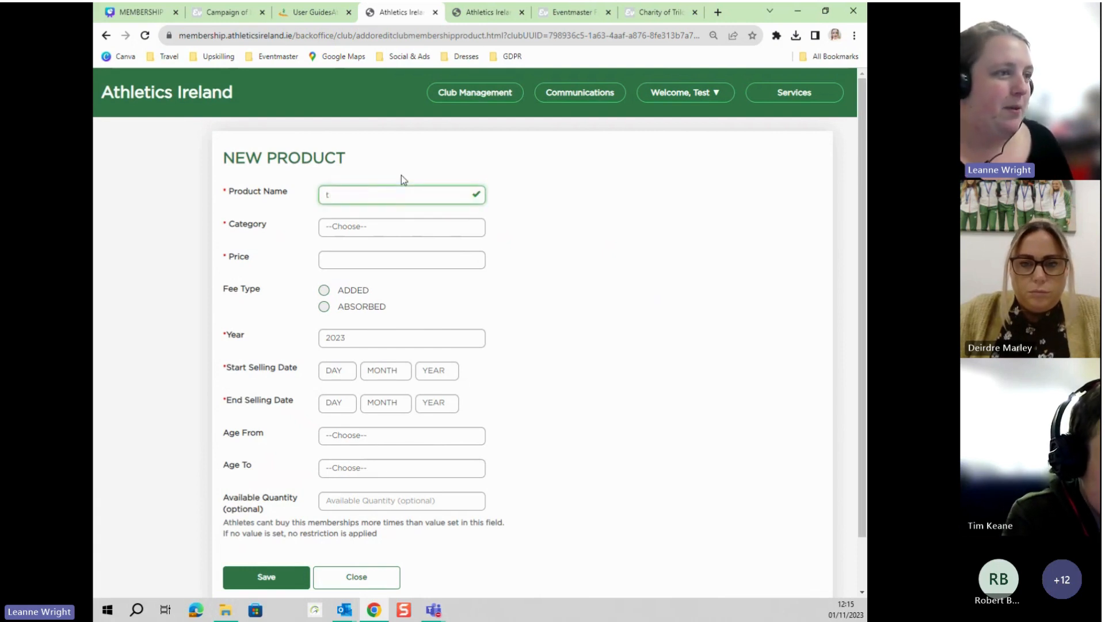
{"action": "key", "text": "BackSpace"}
{"action": "type", "text": "Test"}
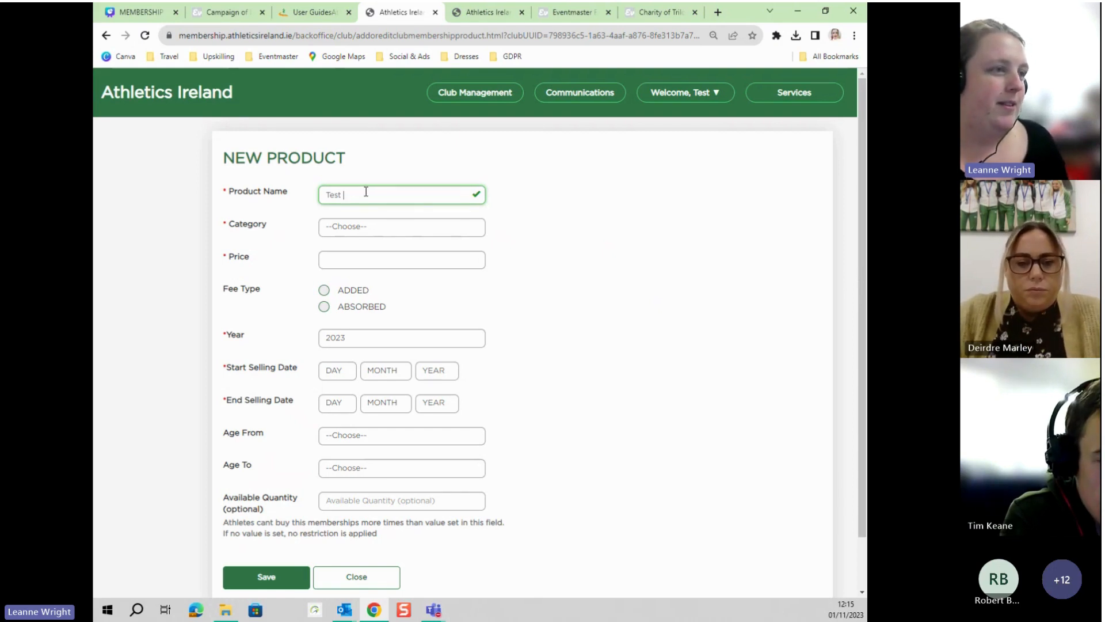
{"action": "type", "text": "Produ"}
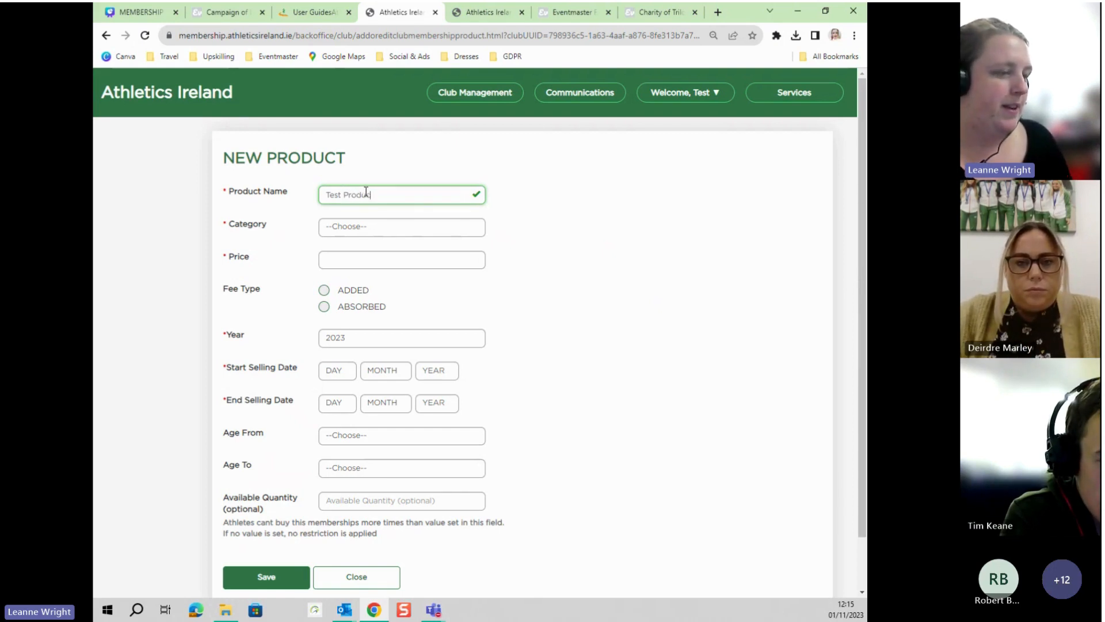
{"action": "type", "text": "ct"}
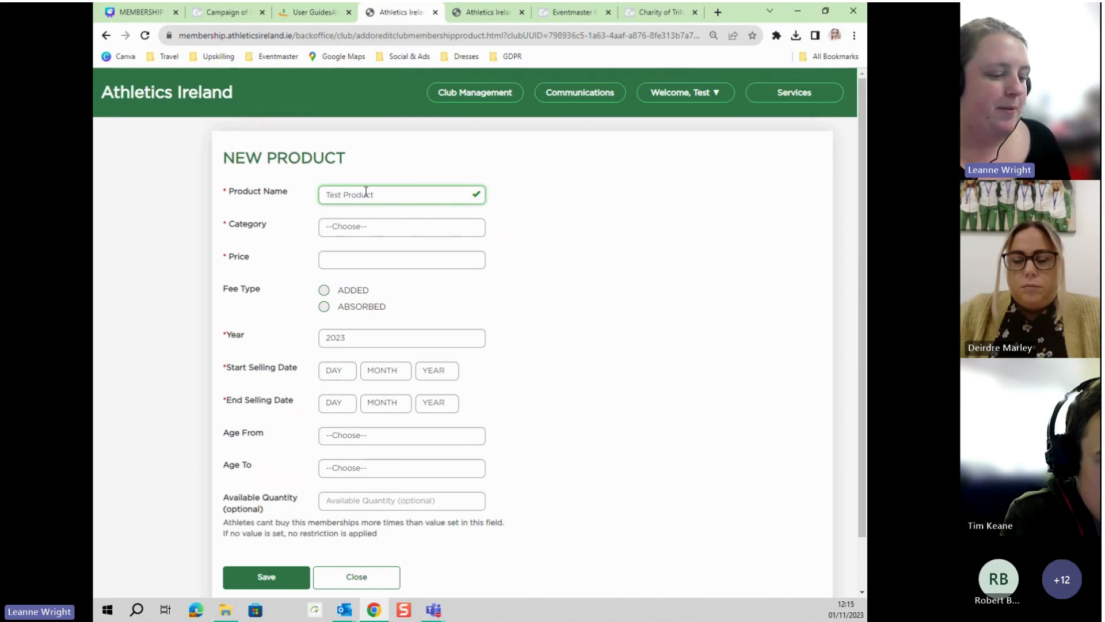
{"action": "type", "text": " ("}
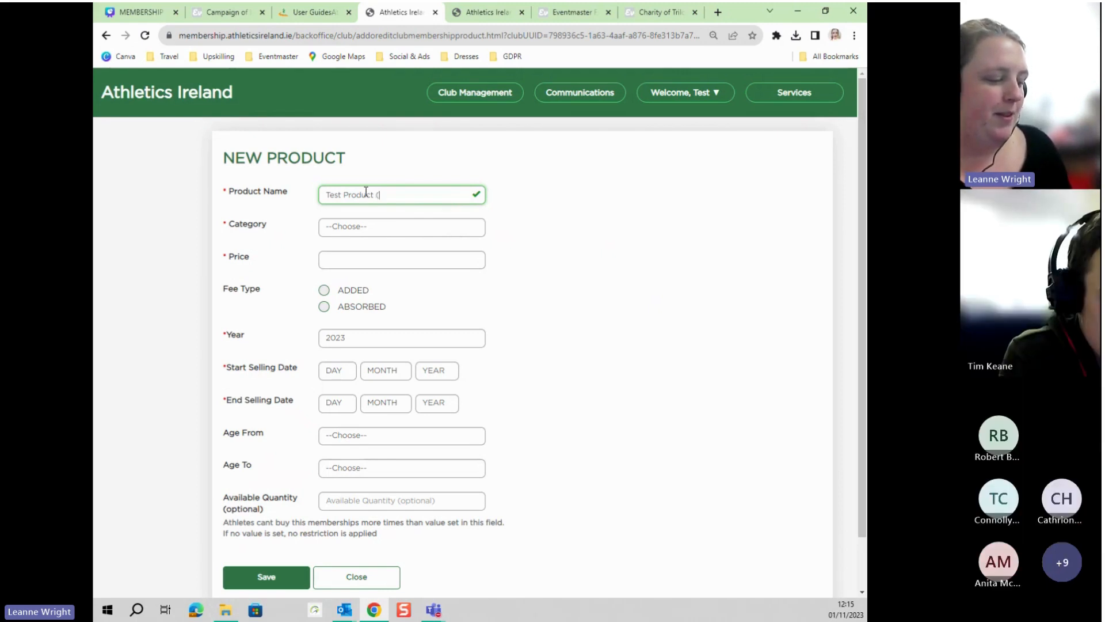
{"action": "type", "text": "Ages"}
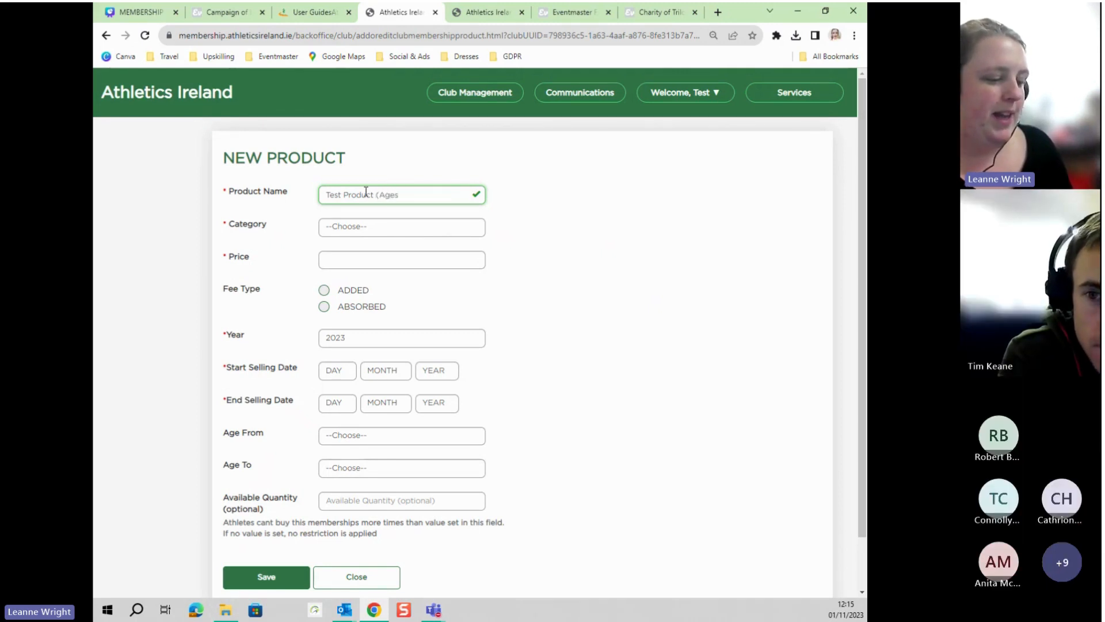
{"action": "type", "text": "7-1"}
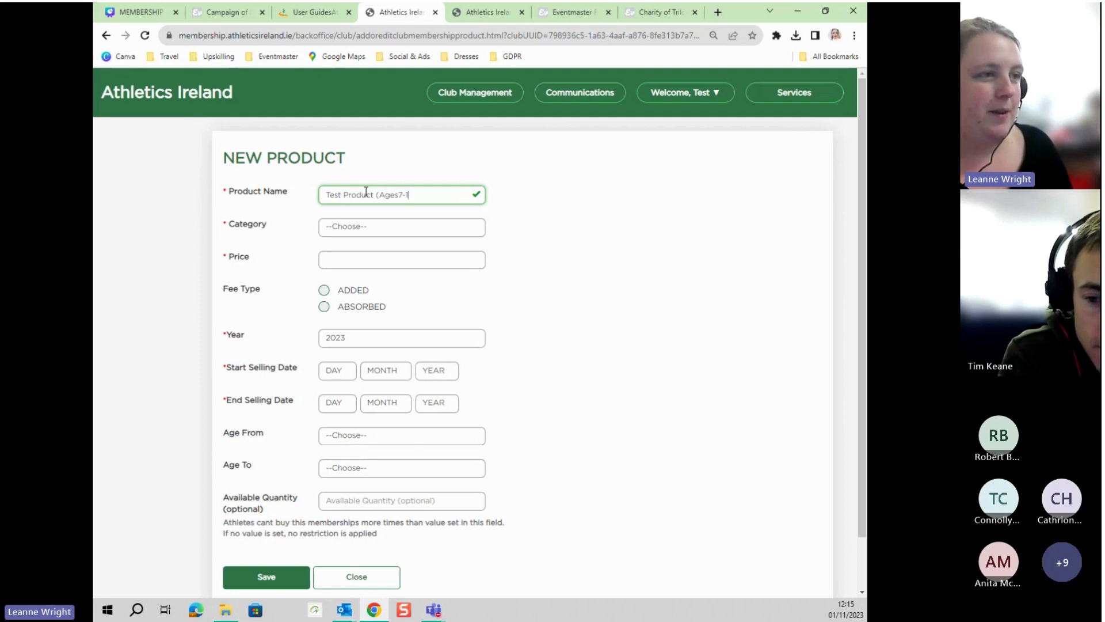
{"action": "key", "text": "BackSpace"}
{"action": "key", "text": "BackSpace"}
{"action": "key", "text": "BackSpace"}
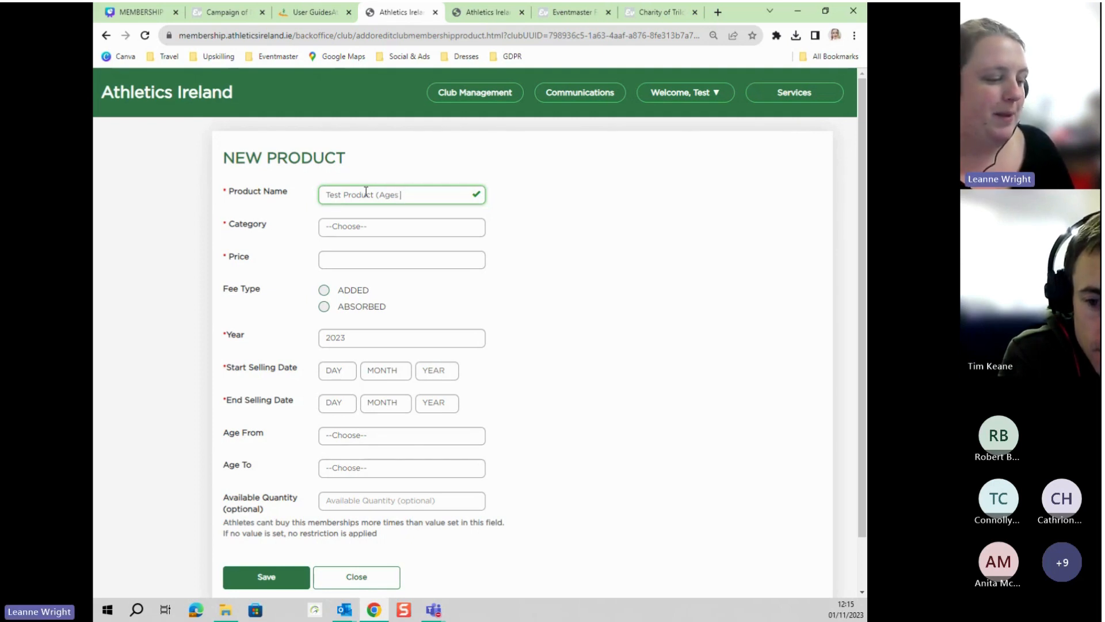
{"action": "type", "text": "5-10"}
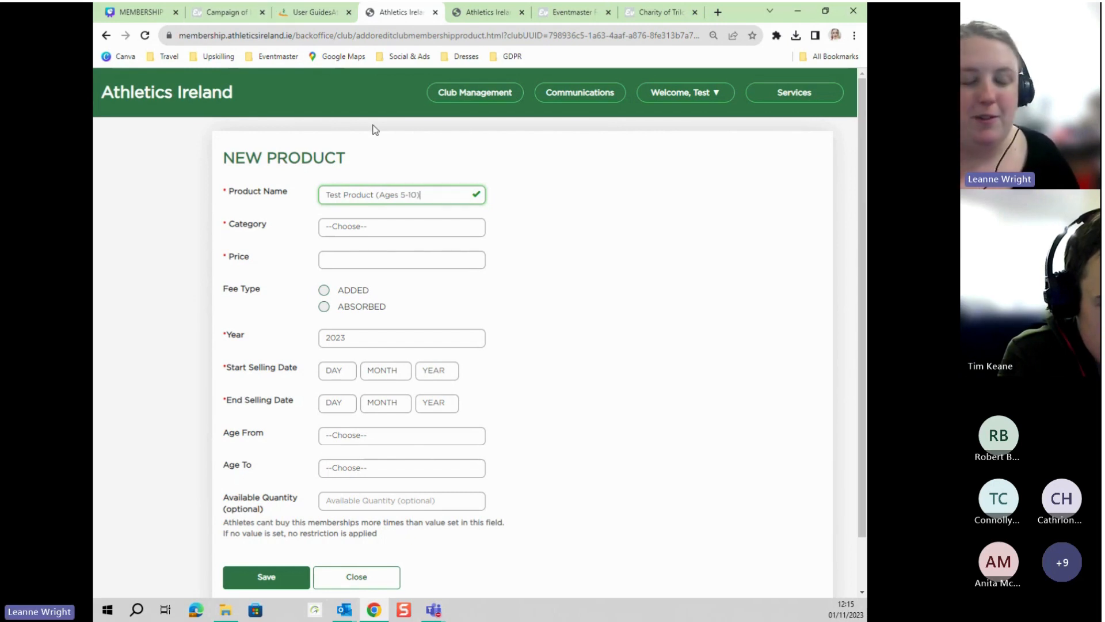
Assign the new product to the Juvenile Members (age 3-17) category and set its price to 5.
{"action": "left_click", "coordinate": [385, 227]}
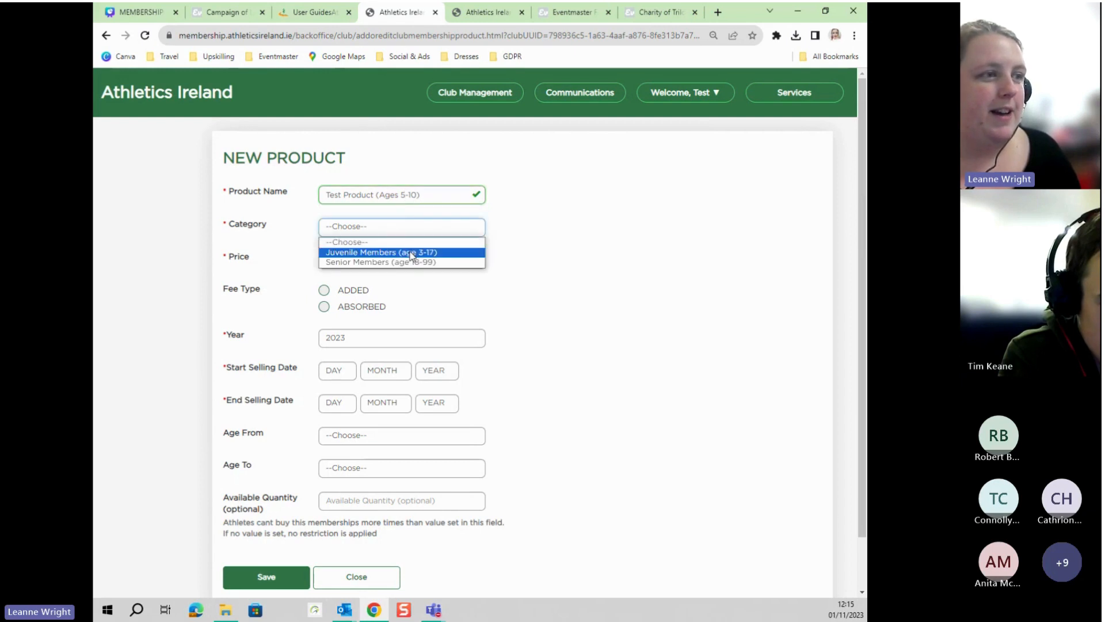
{"action": "left_click", "coordinate": [378, 253]}
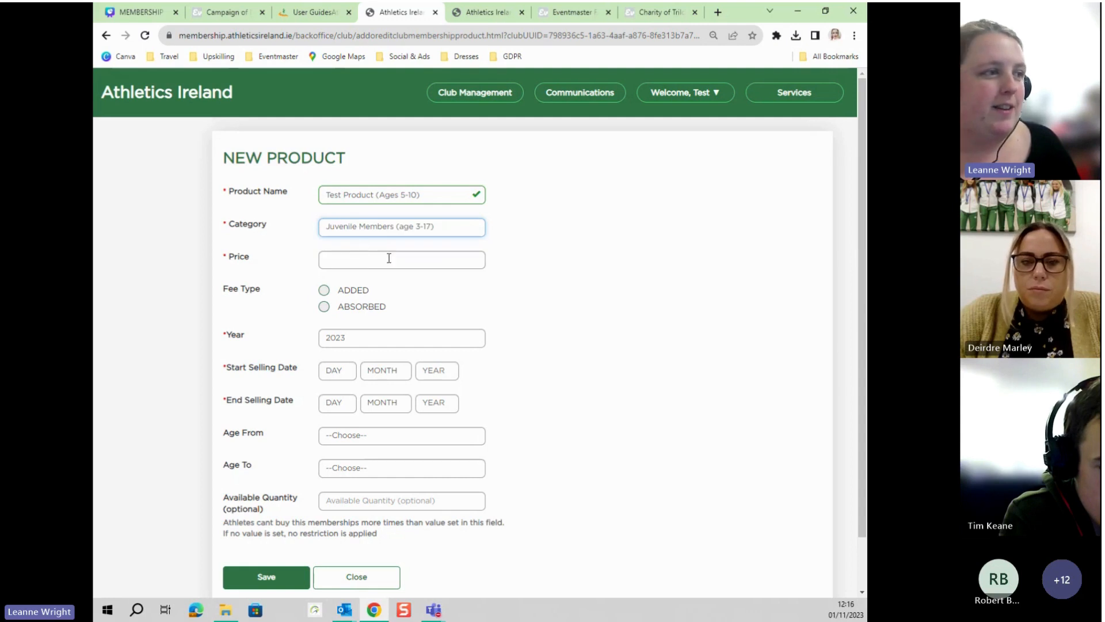
{"action": "left_click", "coordinate": [365, 259]}
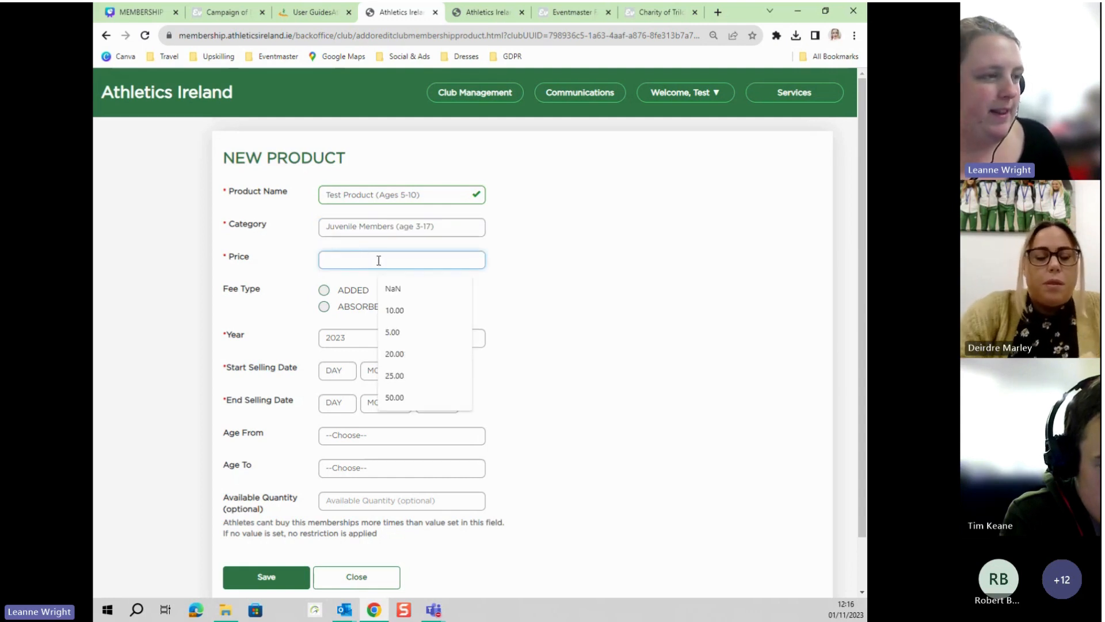
{"action": "type", "text": "5"}
{"action": "left_click", "coordinate": [566, 277]}
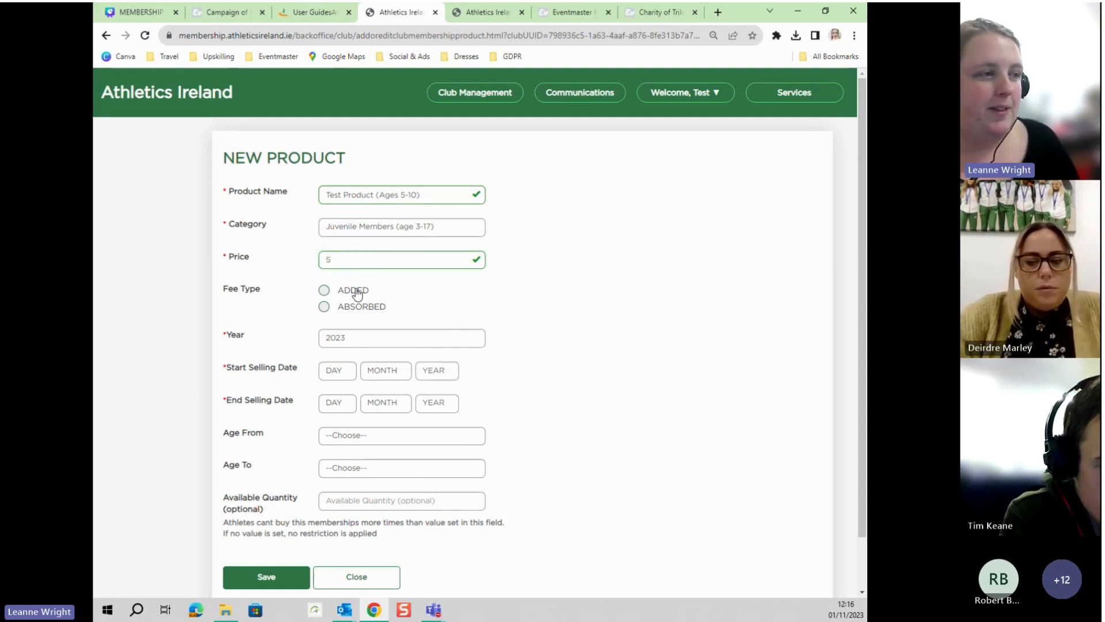
Demonstrate the Absorbed and Added fee types, settle on Added, and keep 2023 as the product's year.
{"action": "left_click", "coordinate": [325, 307]}
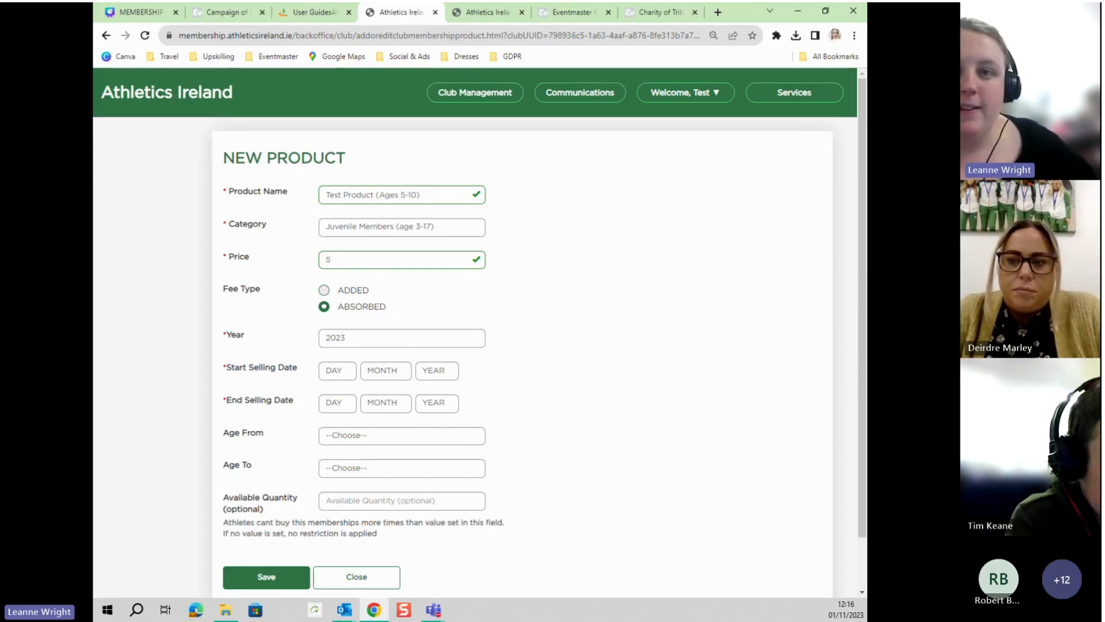
{"action": "left_click", "coordinate": [323, 292]}
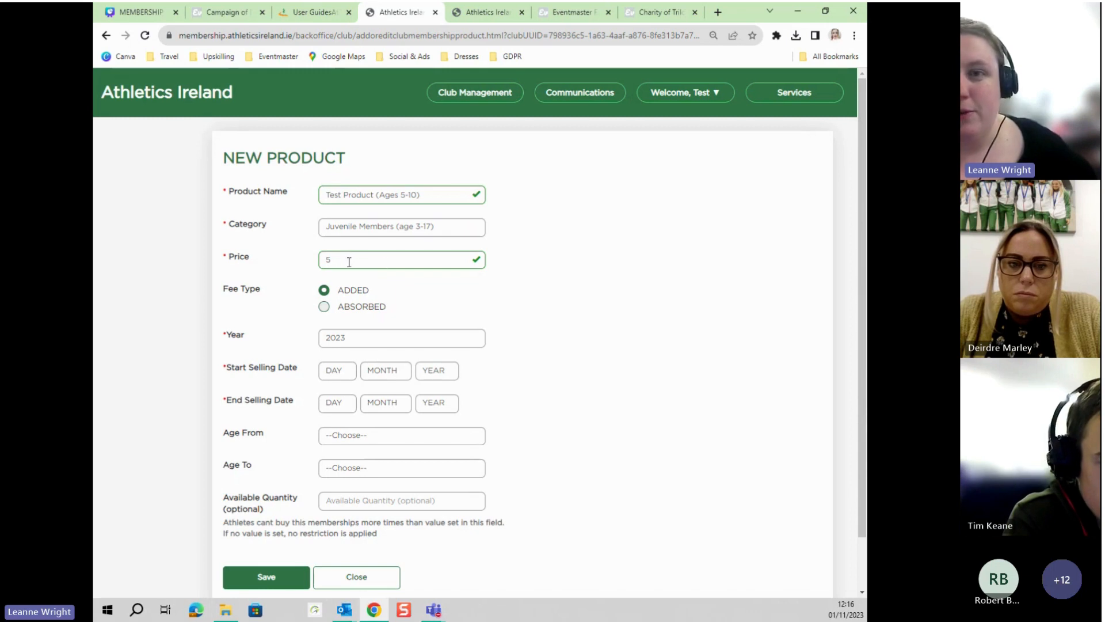
{"action": "left_click", "coordinate": [325, 307]}
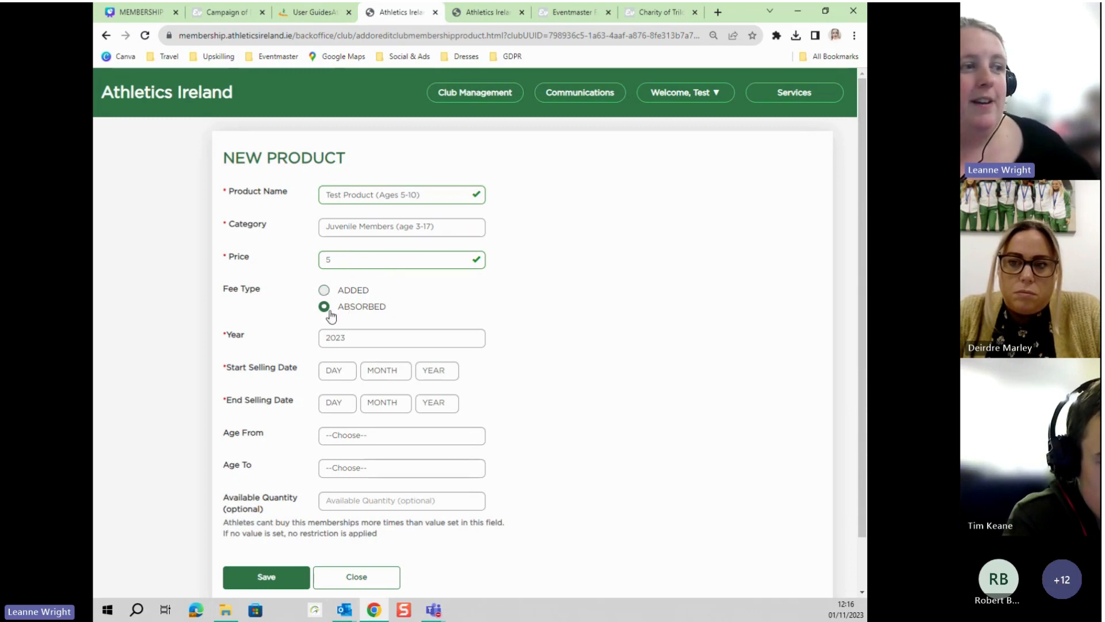
{"action": "left_click_drag", "start_coordinate": [344, 267], "coordinate": [318, 260]}
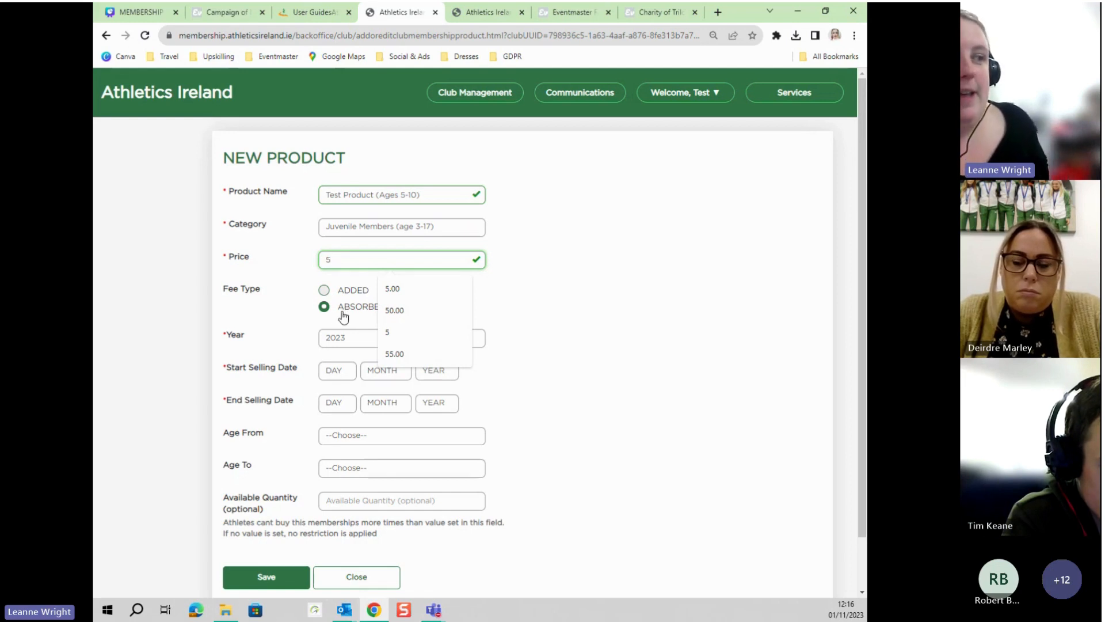
{"action": "left_click", "coordinate": [364, 317]}
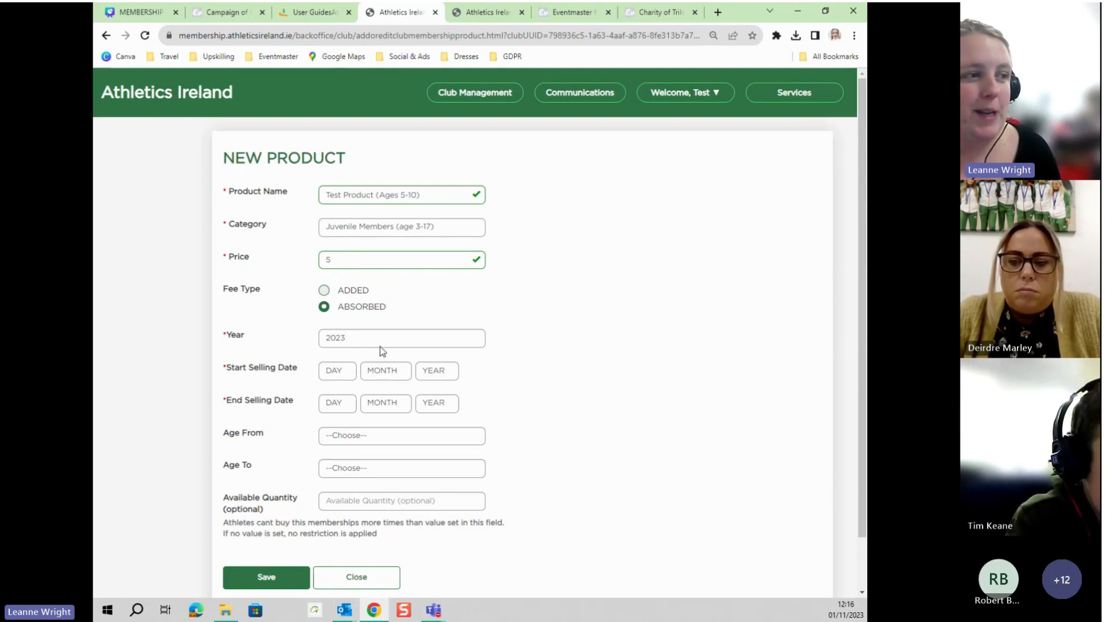
{"action": "left_click", "coordinate": [325, 290]}
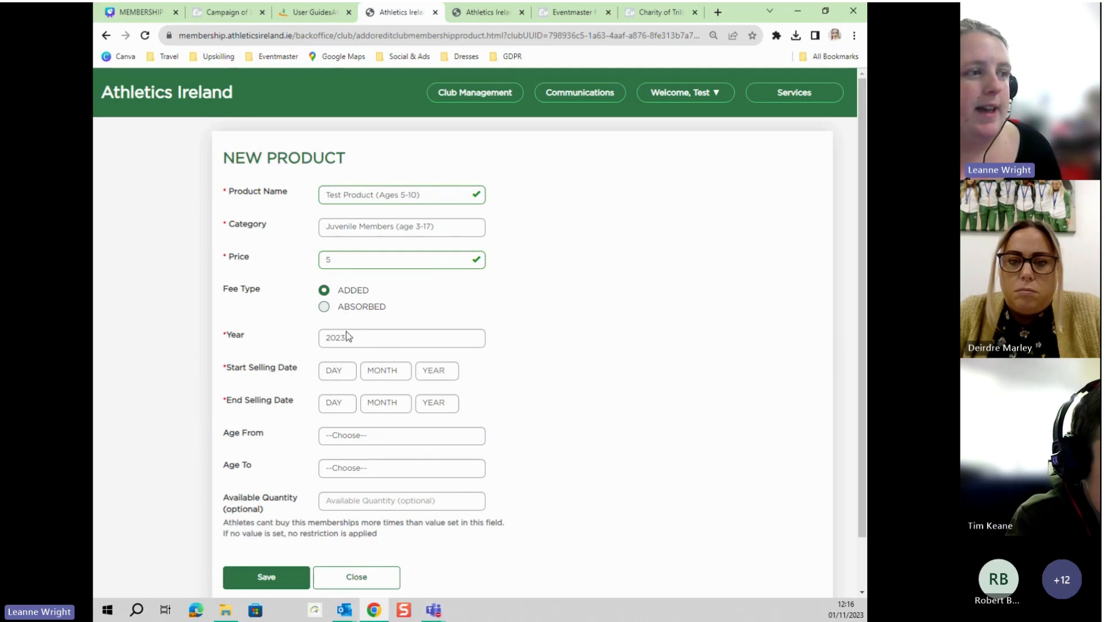
{"action": "left_click", "coordinate": [465, 341]}
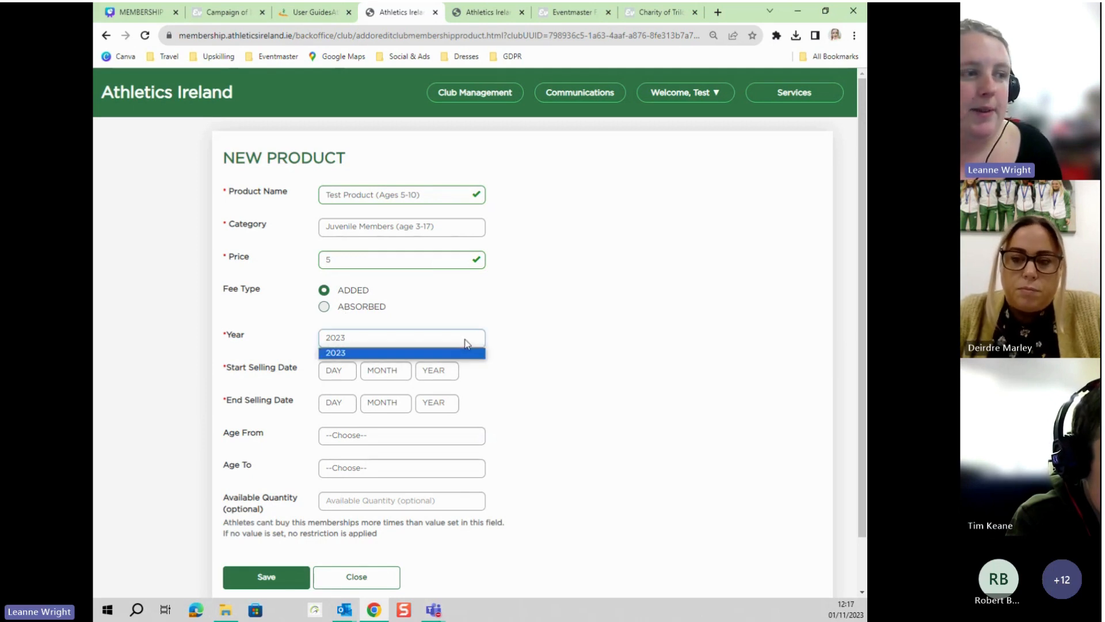
{"action": "left_click", "coordinate": [520, 346]}
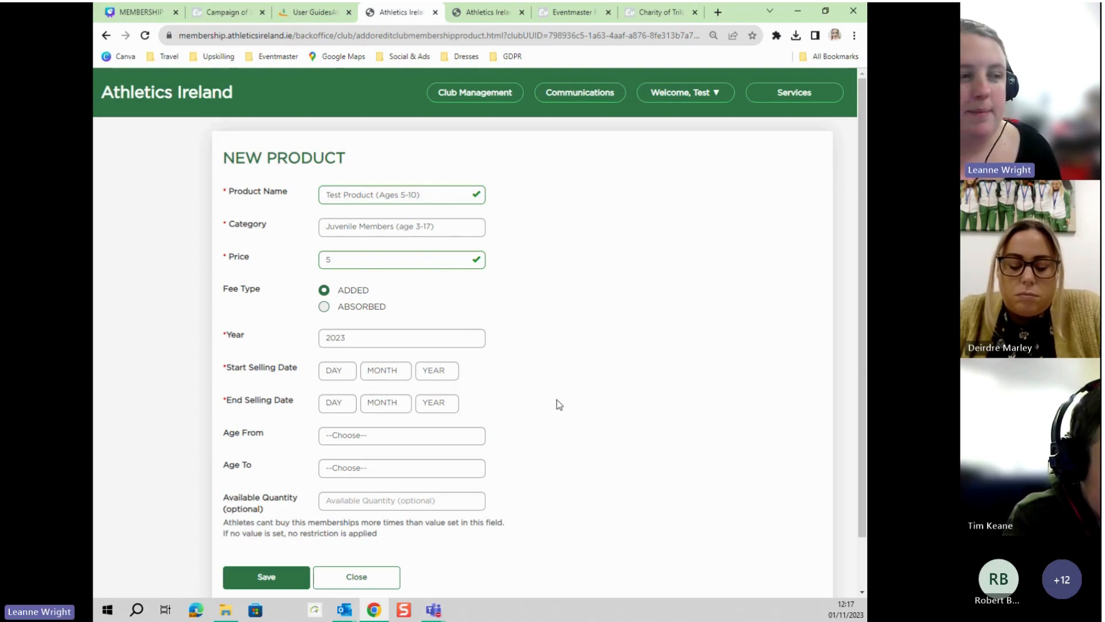
Set the new product's start selling date to 1 Nov 2023.
{"action": "left_click", "coordinate": [344, 370]}
{"action": "left_click", "coordinate": [341, 416]}
{"action": "left_click", "coordinate": [383, 370]}
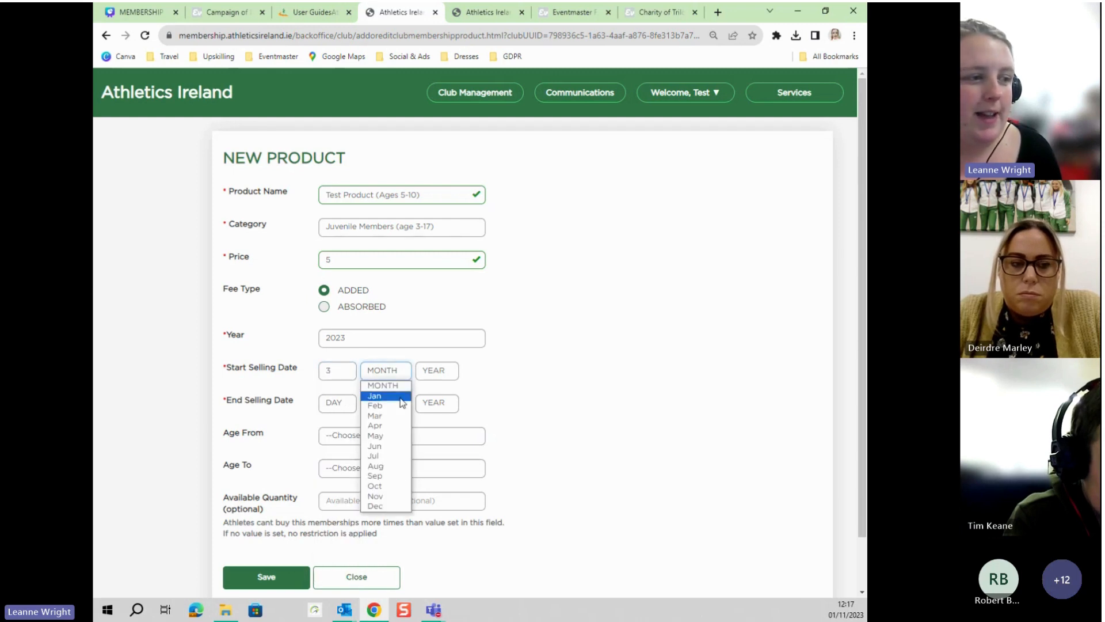
{"action": "left_click", "coordinate": [391, 499]}
{"action": "left_click", "coordinate": [397, 374]}
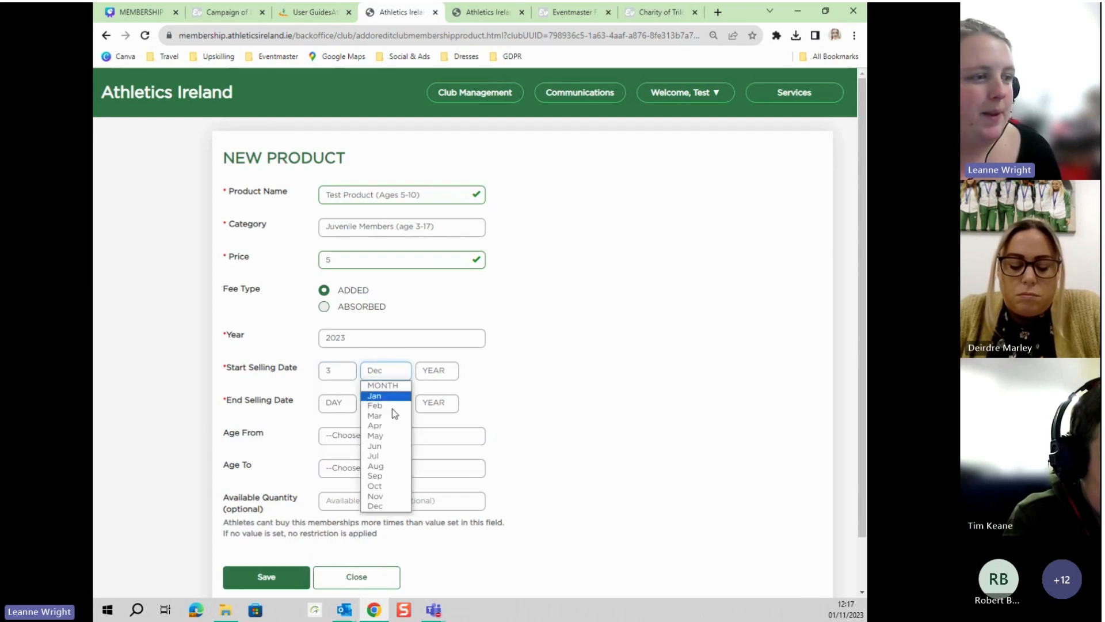
{"action": "left_click", "coordinate": [384, 490]}
{"action": "left_click", "coordinate": [433, 371]}
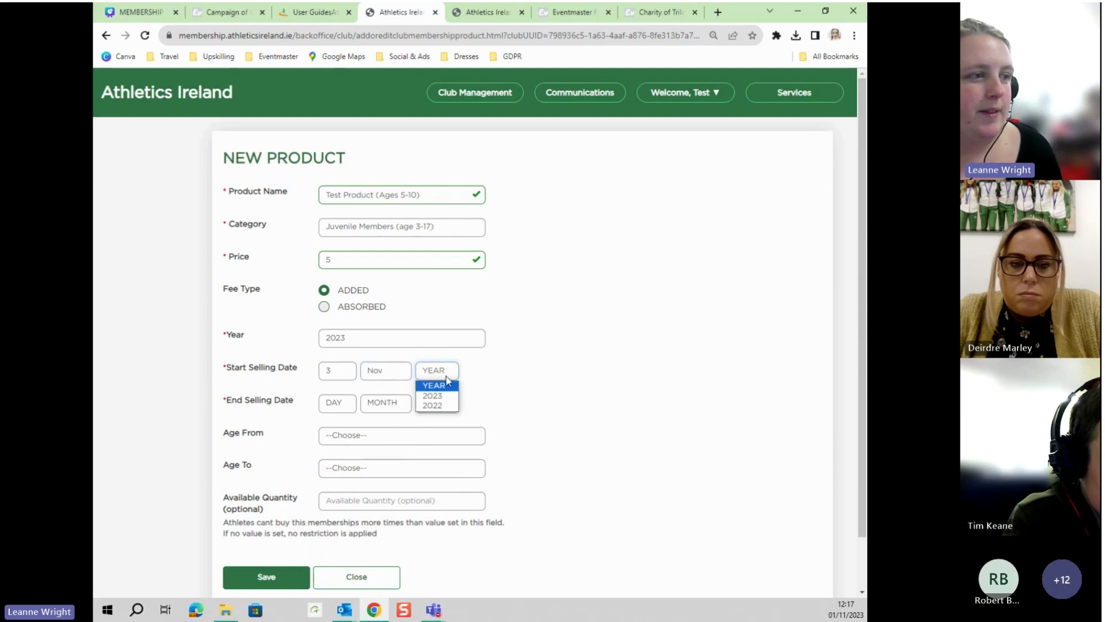
{"action": "left_click", "coordinate": [336, 370]}
{"action": "left_click", "coordinate": [337, 397]}
{"action": "left_click", "coordinate": [445, 373]}
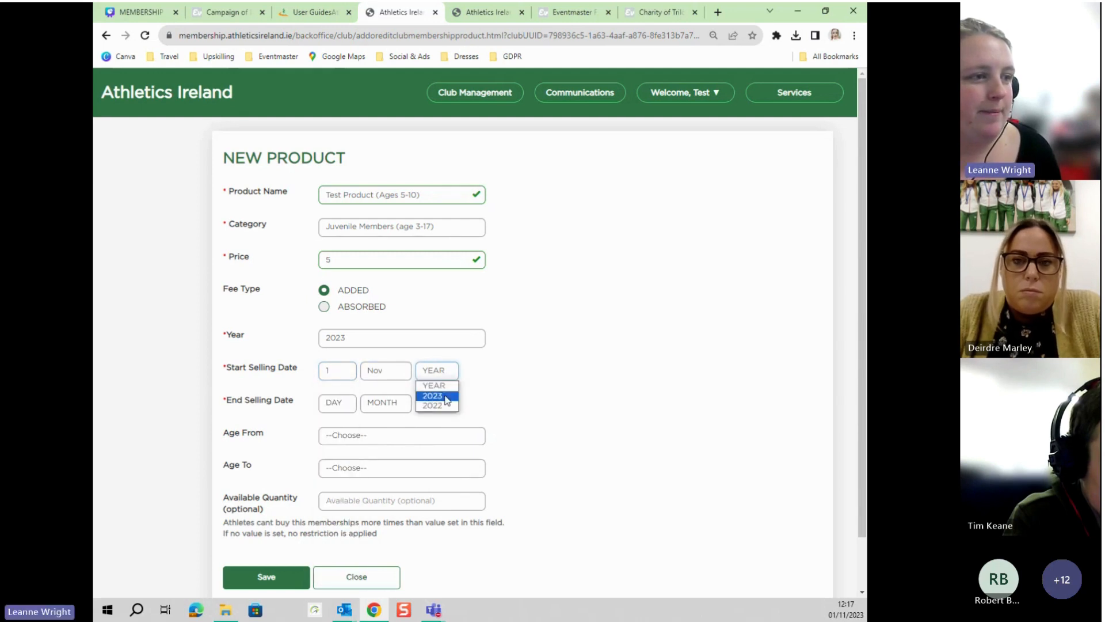
{"action": "left_click", "coordinate": [444, 396]}
Set the new product's end selling date to 25 Dec 2023.
{"action": "left_click", "coordinate": [353, 409]}
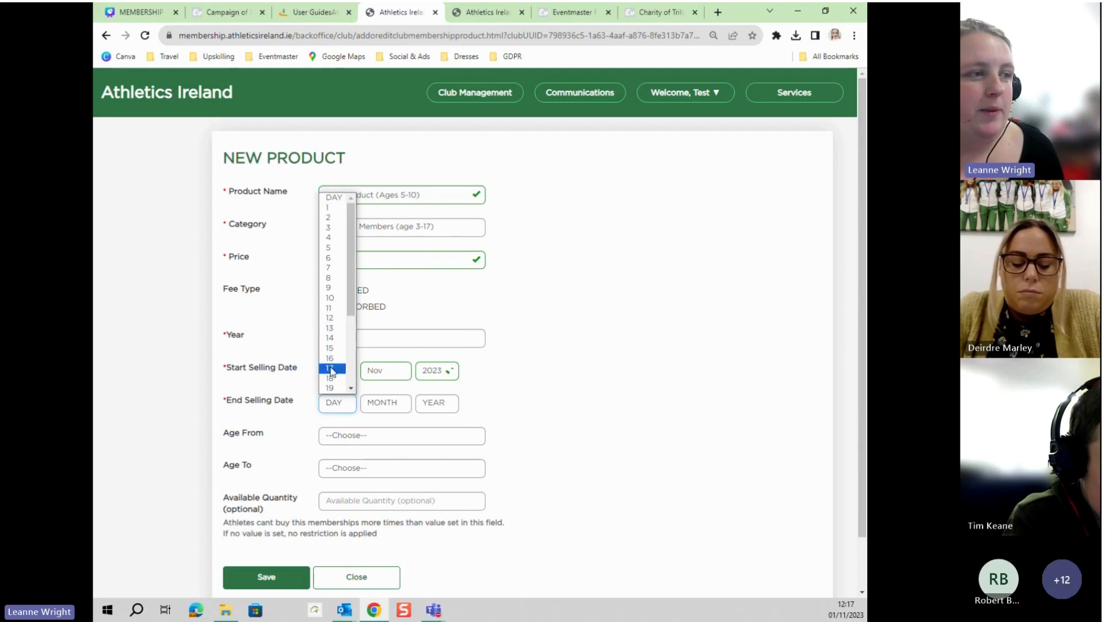
{"action": "scroll", "coordinate": [333, 386], "scroll_direction": "down", "scroll_amount": 2}
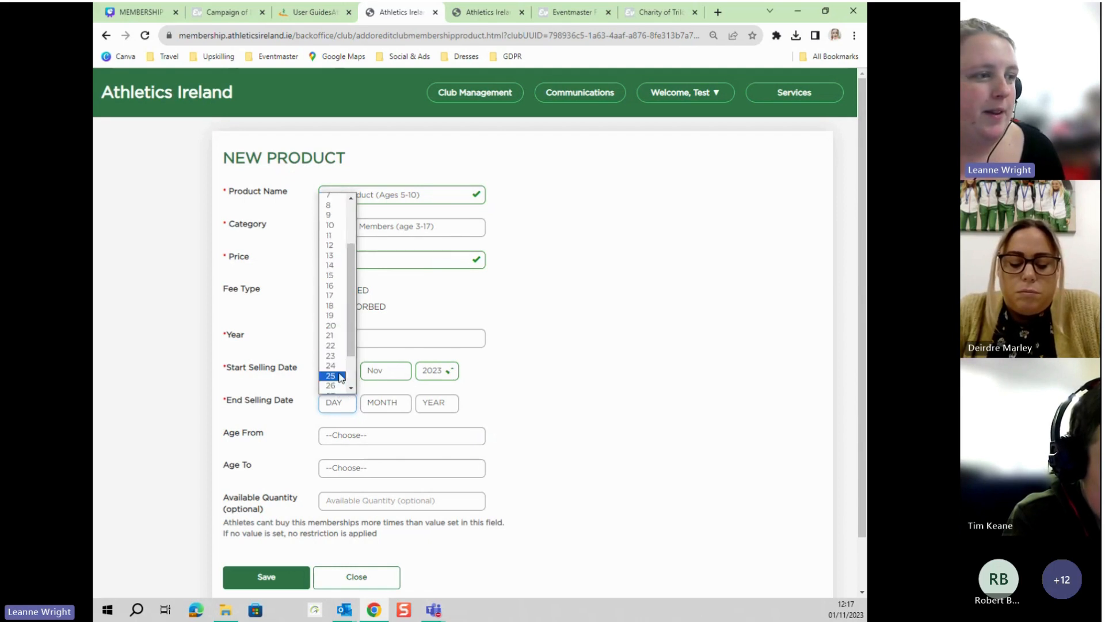
{"action": "left_click", "coordinate": [333, 387]}
{"action": "left_click", "coordinate": [385, 403]}
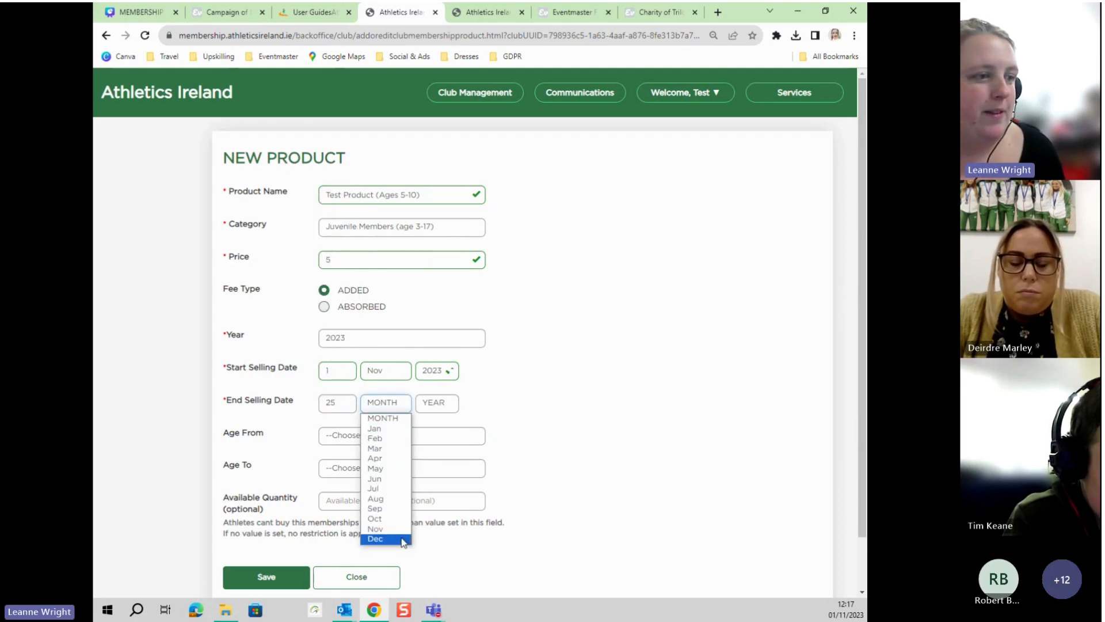
{"action": "left_click", "coordinate": [374, 538]}
{"action": "left_click", "coordinate": [435, 403]}
{"action": "left_click", "coordinate": [442, 428]}
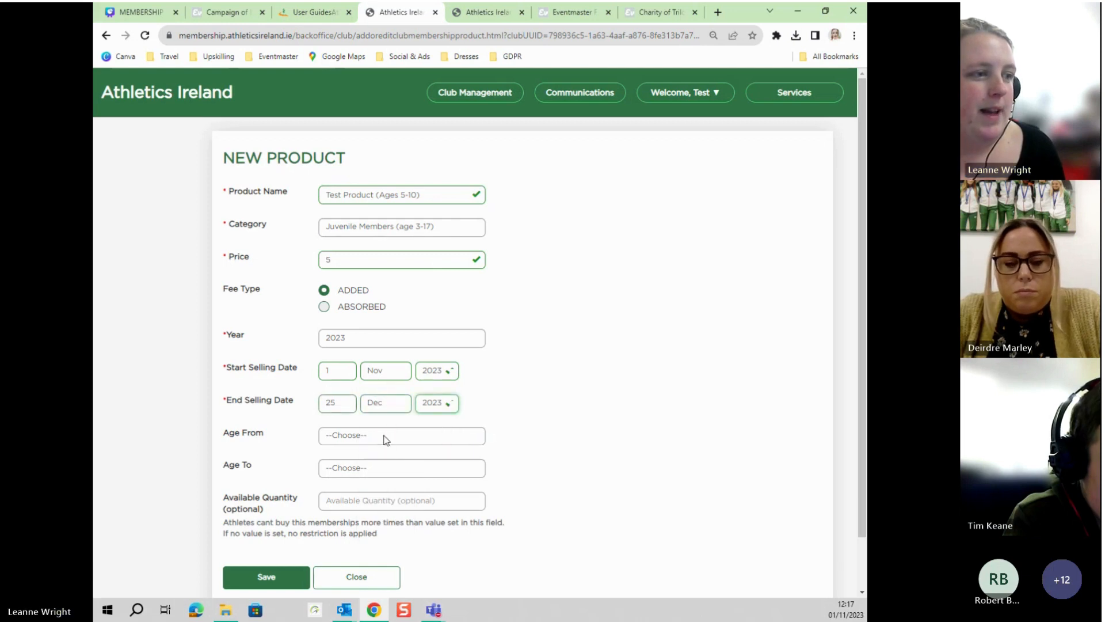
Limit the product to ages from 5 to 10.
{"action": "left_click", "coordinate": [357, 441]}
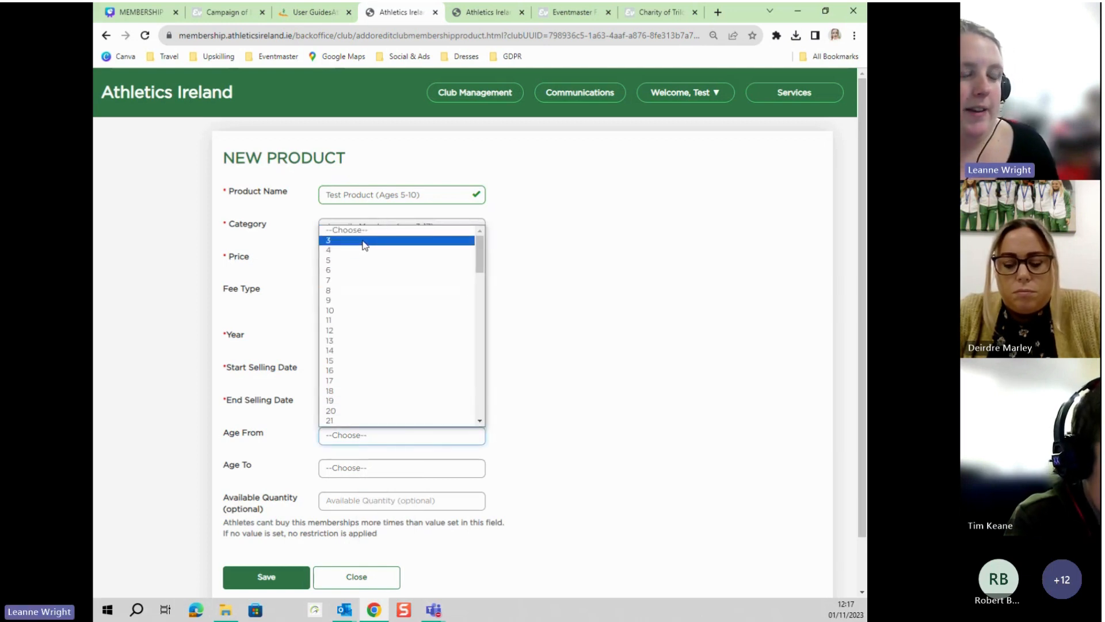
{"action": "left_click", "coordinate": [508, 240]}
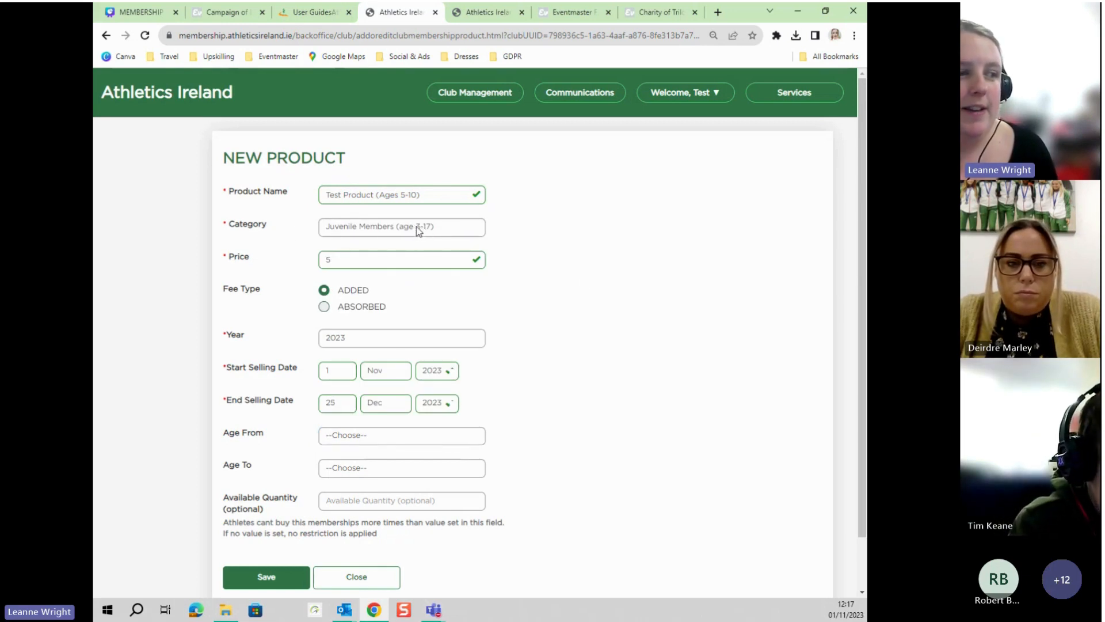
{"action": "left_click", "coordinate": [373, 439]}
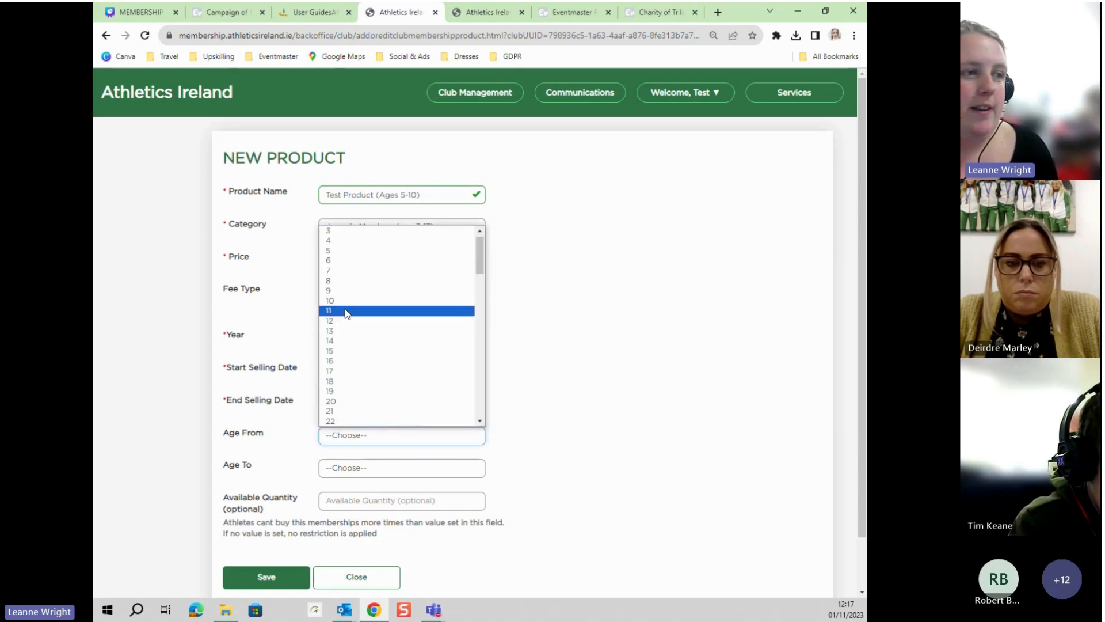
{"action": "left_click", "coordinate": [357, 251]}
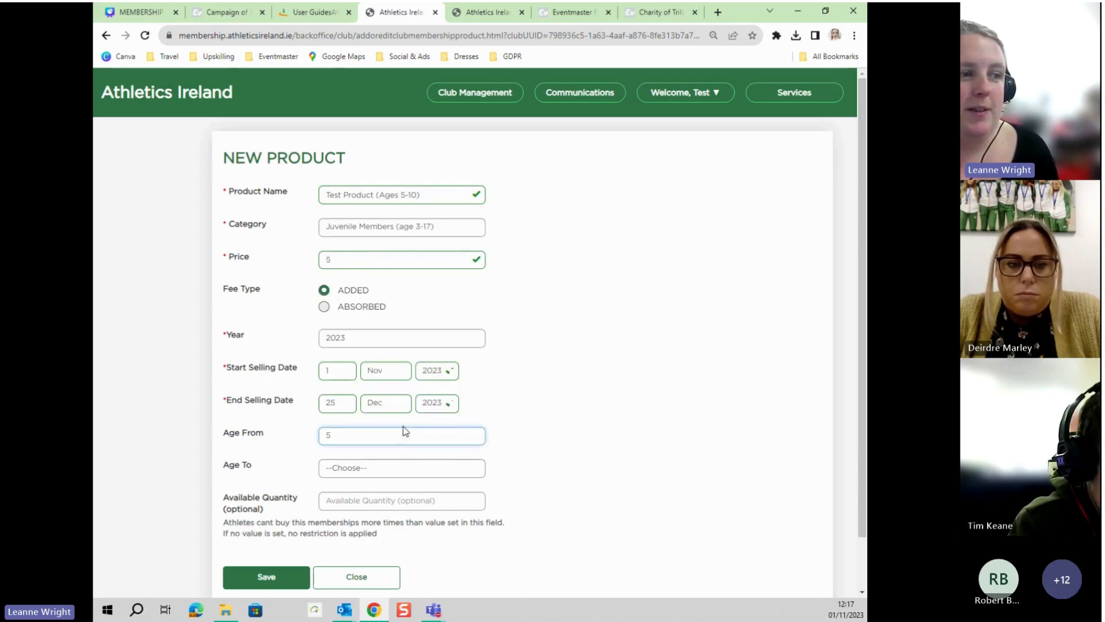
{"action": "left_click", "coordinate": [328, 441]}
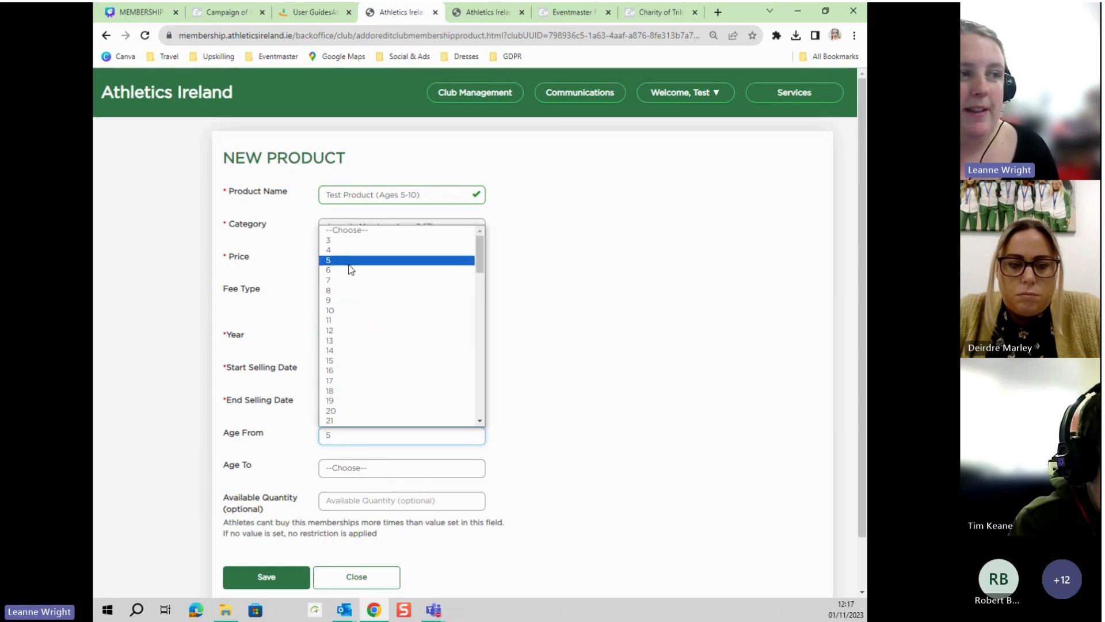
{"action": "left_click", "coordinate": [502, 274]}
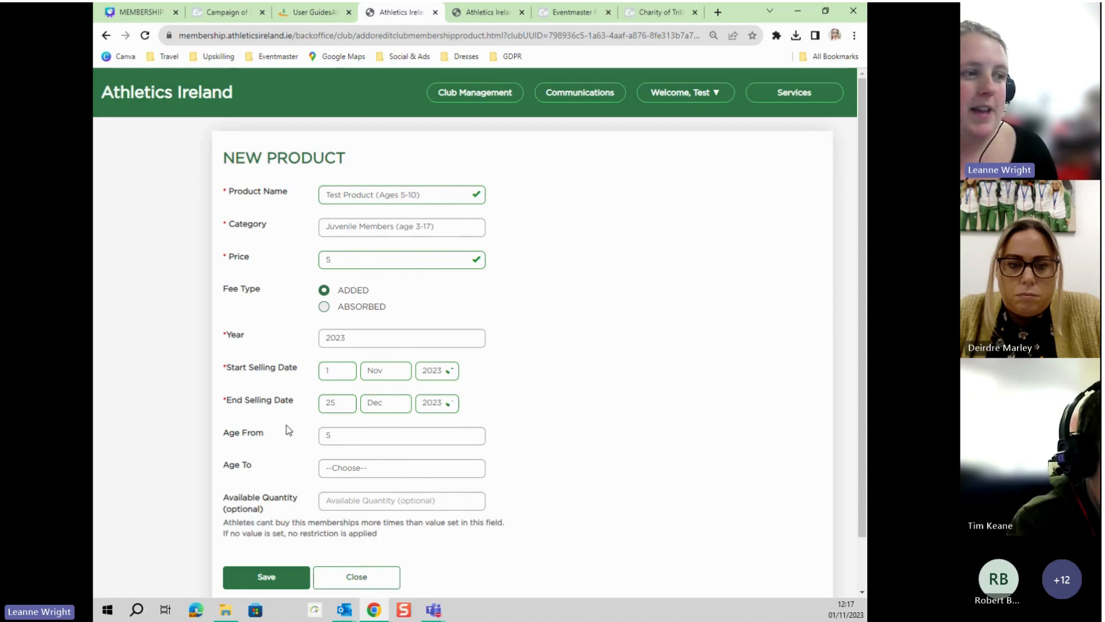
{"action": "left_click", "coordinate": [353, 467]}
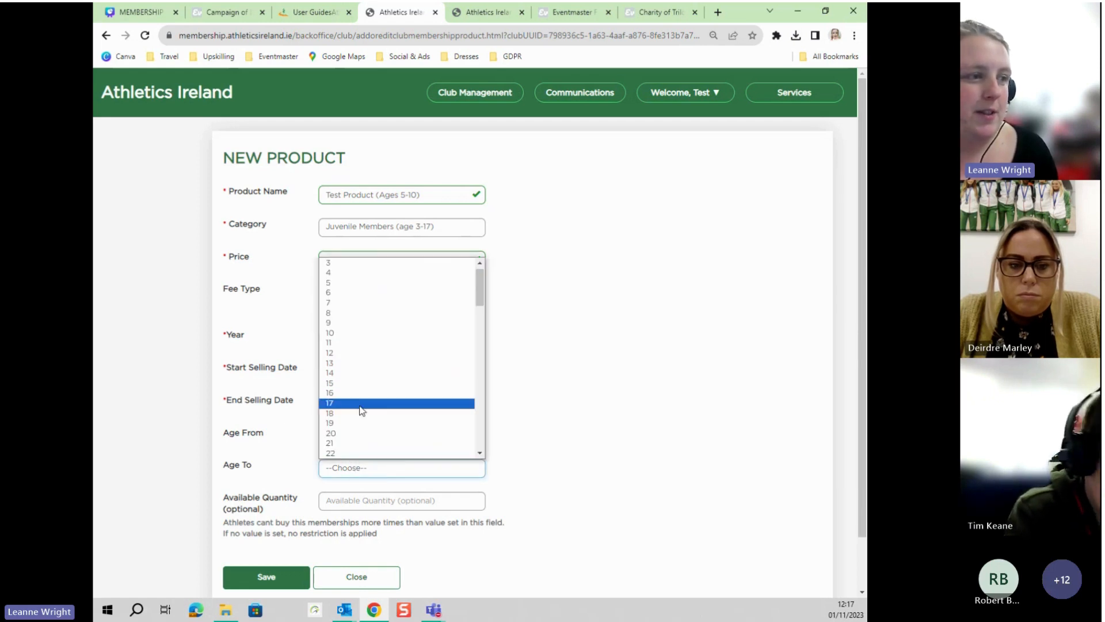
{"action": "left_click", "coordinate": [365, 333]}
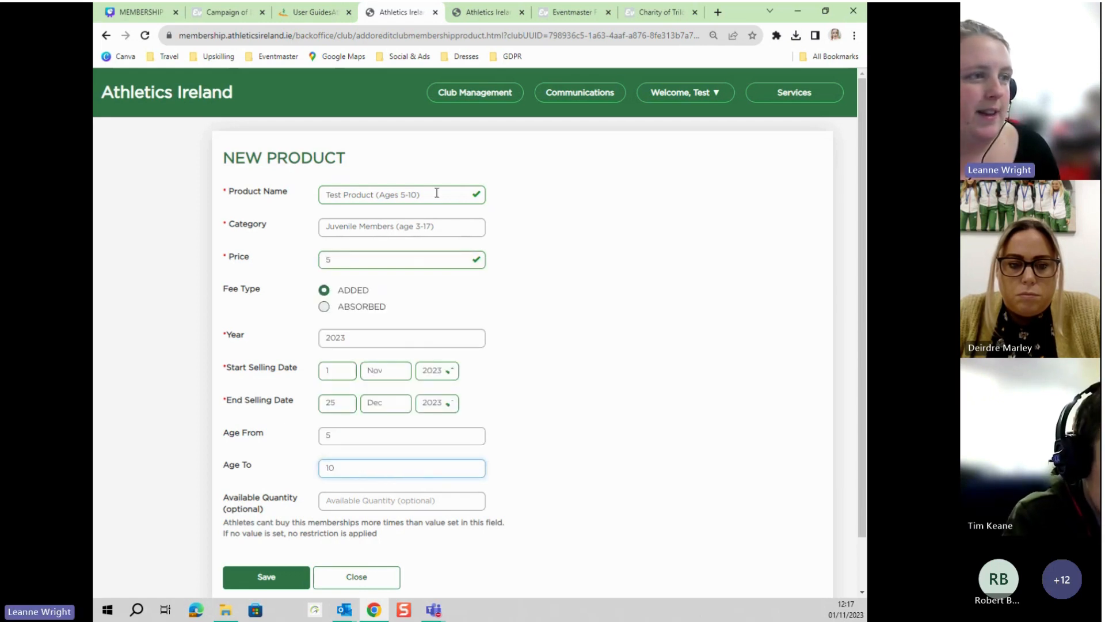
Demonstrate limiting the product's available quantity to 100, and clear the optional limit again.
{"action": "scroll", "coordinate": [443, 486], "scroll_direction": "down", "scroll_amount": 1}
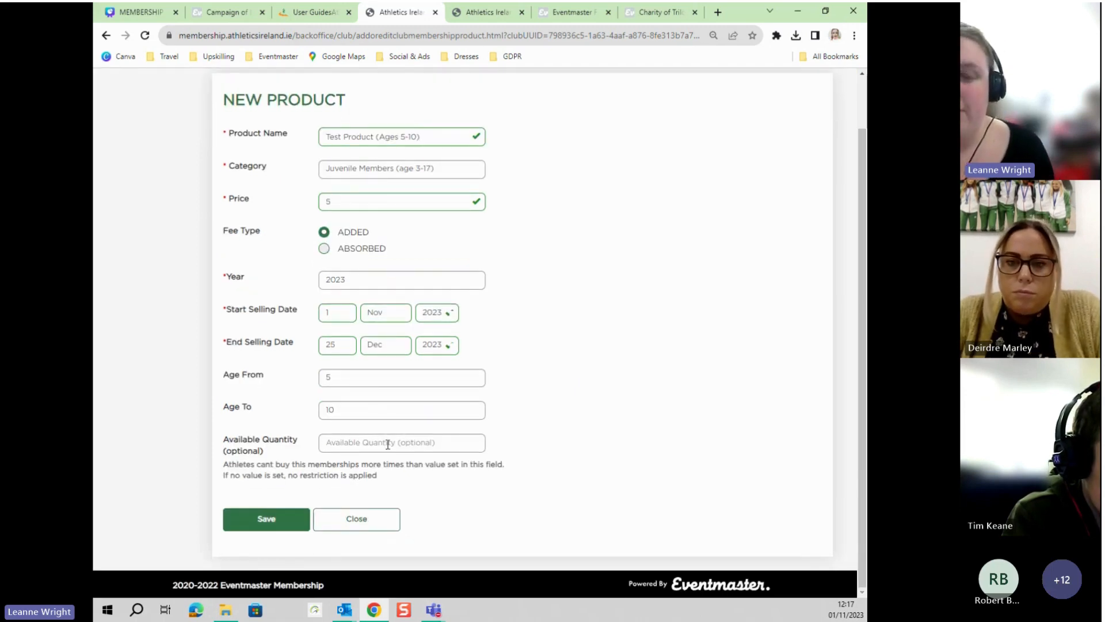
{"action": "left_click", "coordinate": [387, 444]}
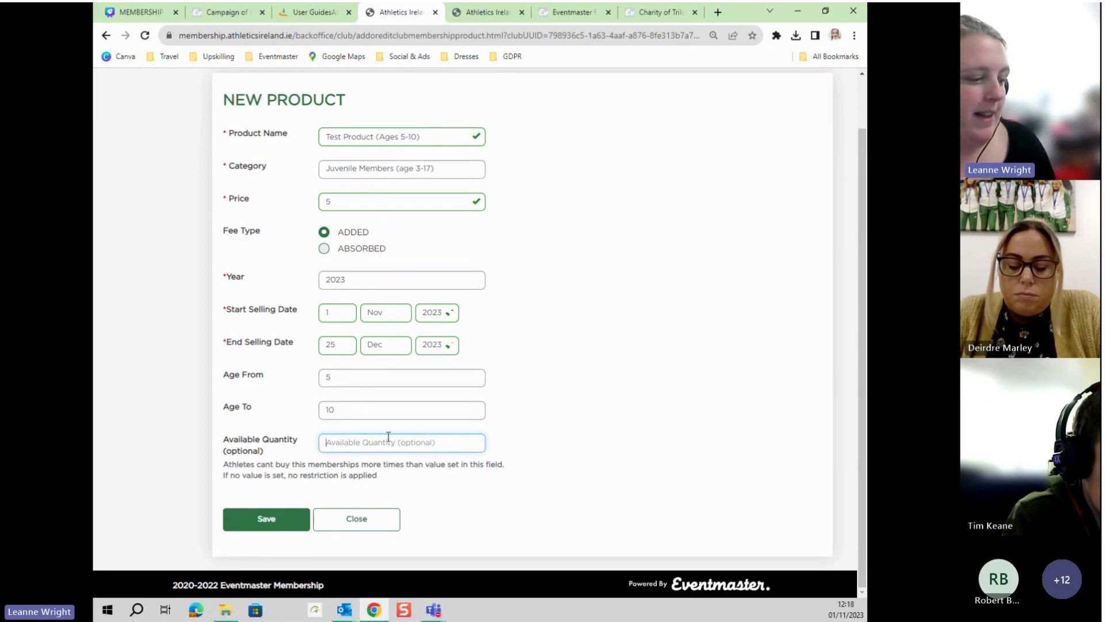
{"action": "type", "text": "100"}
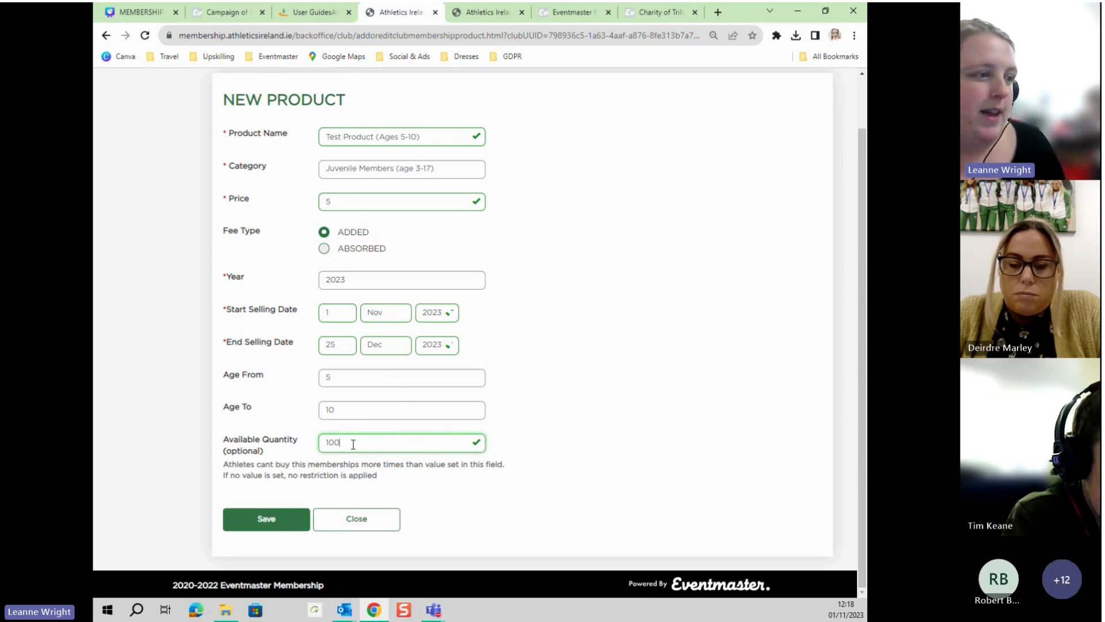
{"action": "left_click_drag", "start_coordinate": [353, 443], "coordinate": [301, 446]}
{"action": "key", "text": "BackSpace"}
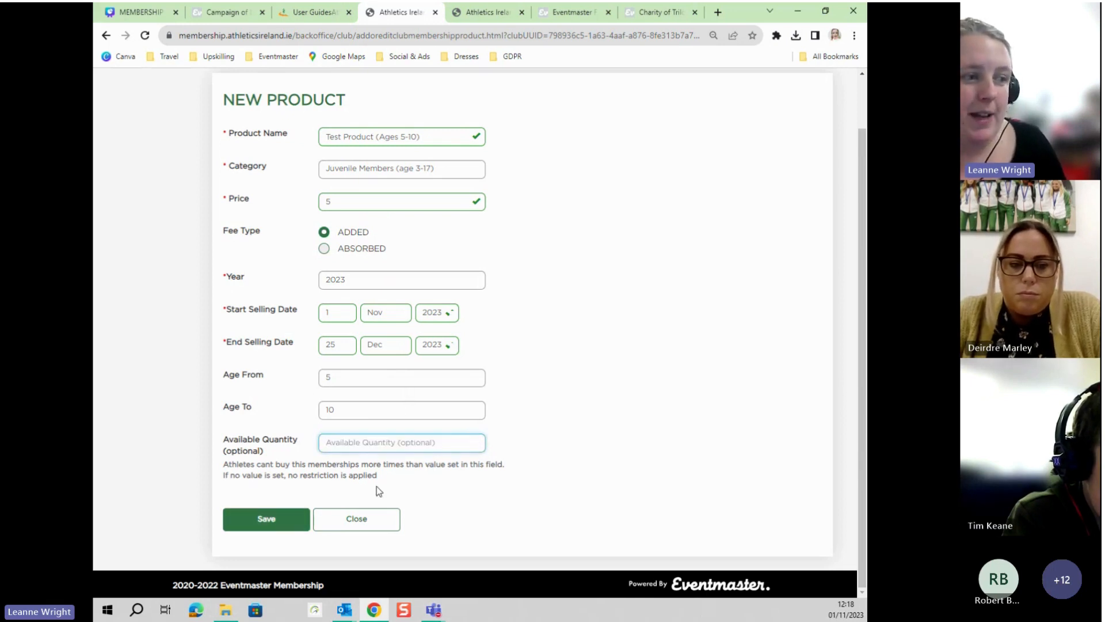
Save the new product and point out its entry in the club's 2023 product list.
{"action": "left_click", "coordinate": [273, 519]}
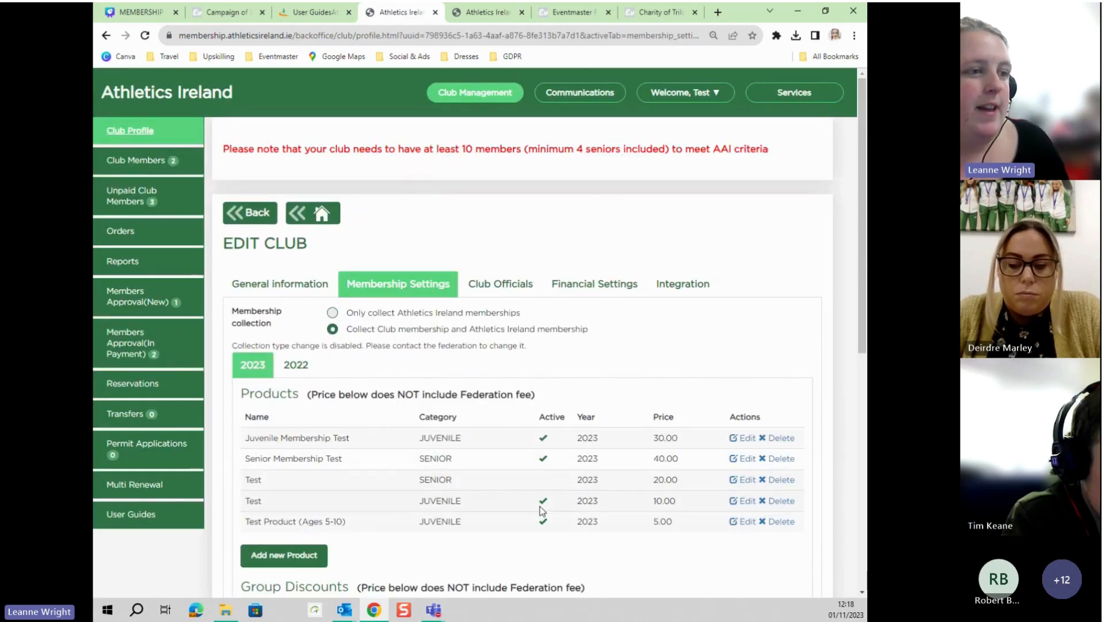
{"action": "scroll", "coordinate": [248, 397], "scroll_direction": "down", "scroll_amount": 2}
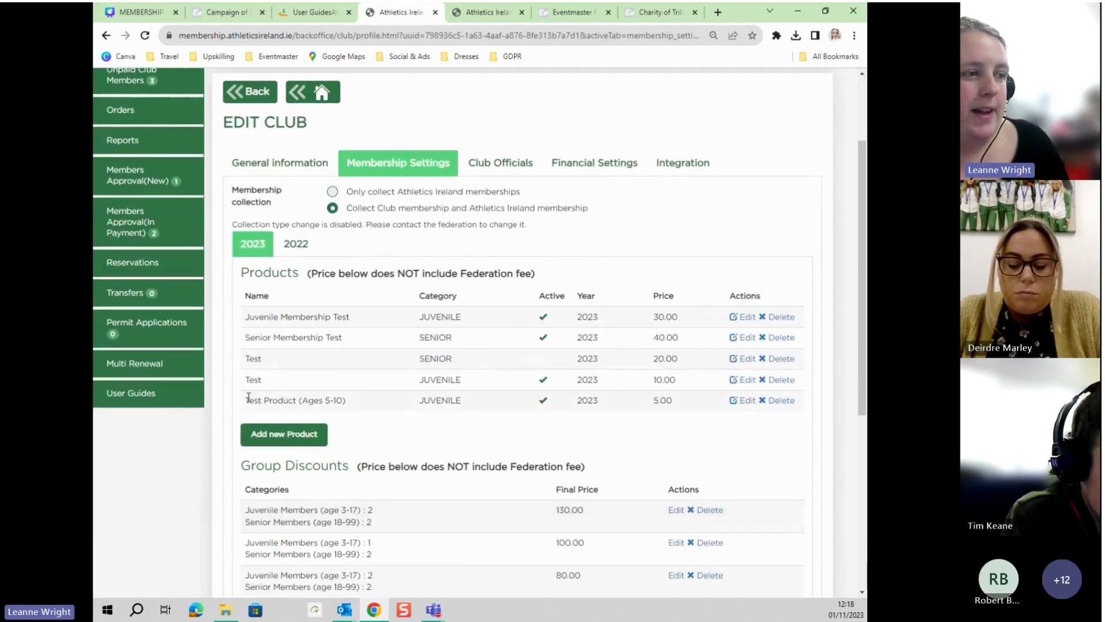
{"action": "left_click_drag", "start_coordinate": [248, 397], "coordinate": [348, 400]}
{"action": "left_click", "coordinate": [358, 399]}
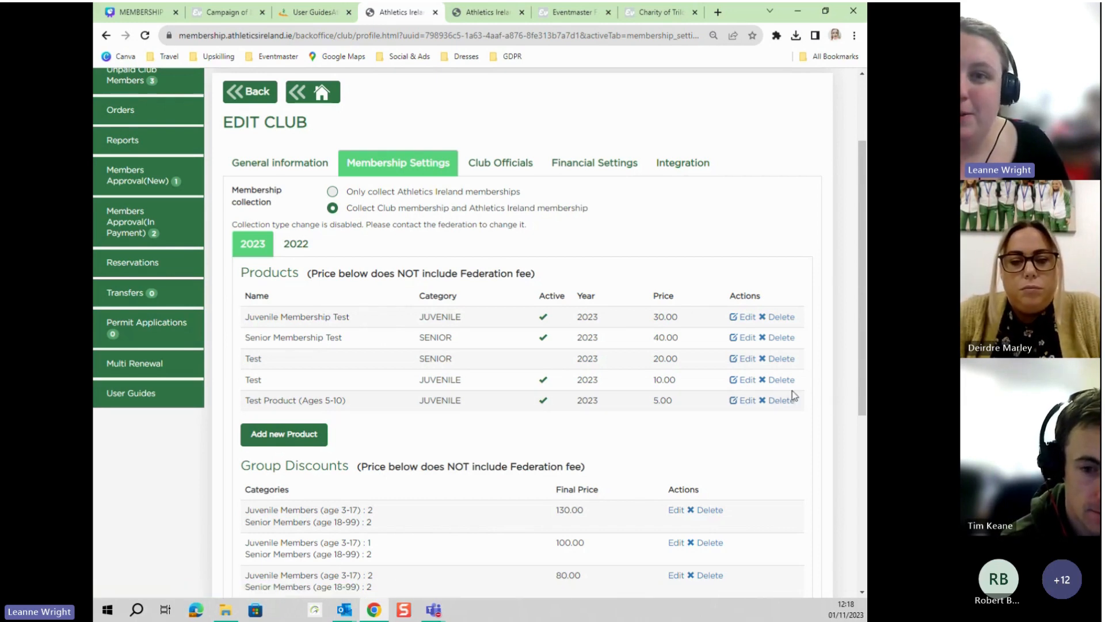
Review the saved details of Test Product (Ages 5-10) in its edit form and close it without changes.
{"action": "left_click", "coordinate": [743, 401]}
{"action": "scroll", "coordinate": [420, 350], "scroll_direction": "down", "scroll_amount": 1}
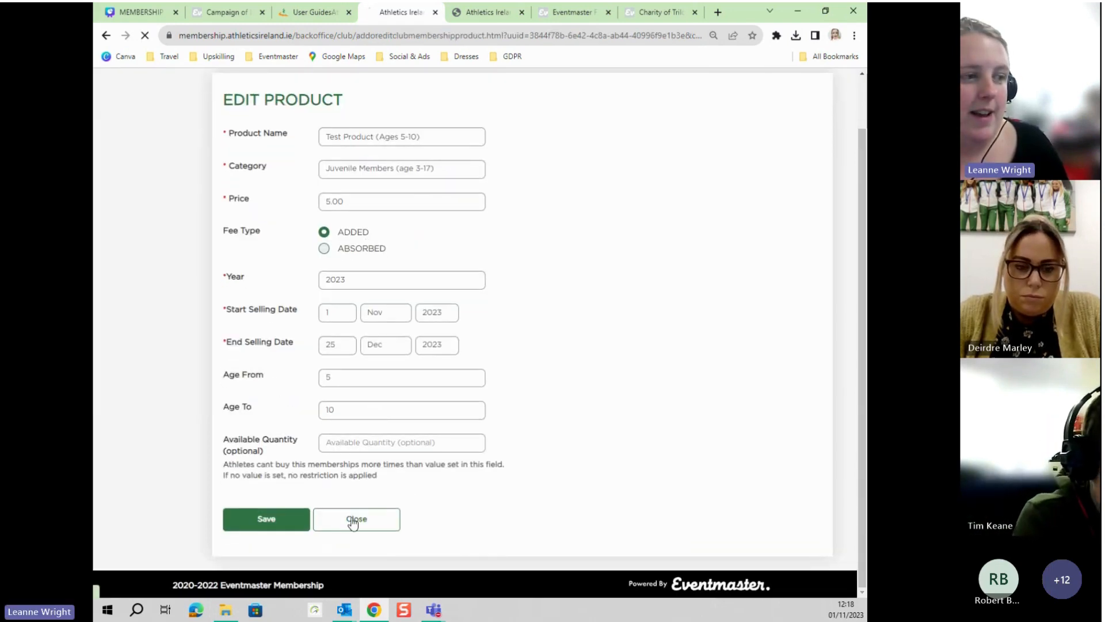
{"action": "left_click", "coordinate": [356, 518]}
Start a new group discount by category covering 2 Juvenile Members (age 3-17) and 2 Senior Members (age 18-99).
{"action": "scroll", "coordinate": [623, 423], "scroll_direction": "down", "scroll_amount": 2}
{"action": "scroll", "coordinate": [622, 423], "scroll_direction": "down", "scroll_amount": 4}
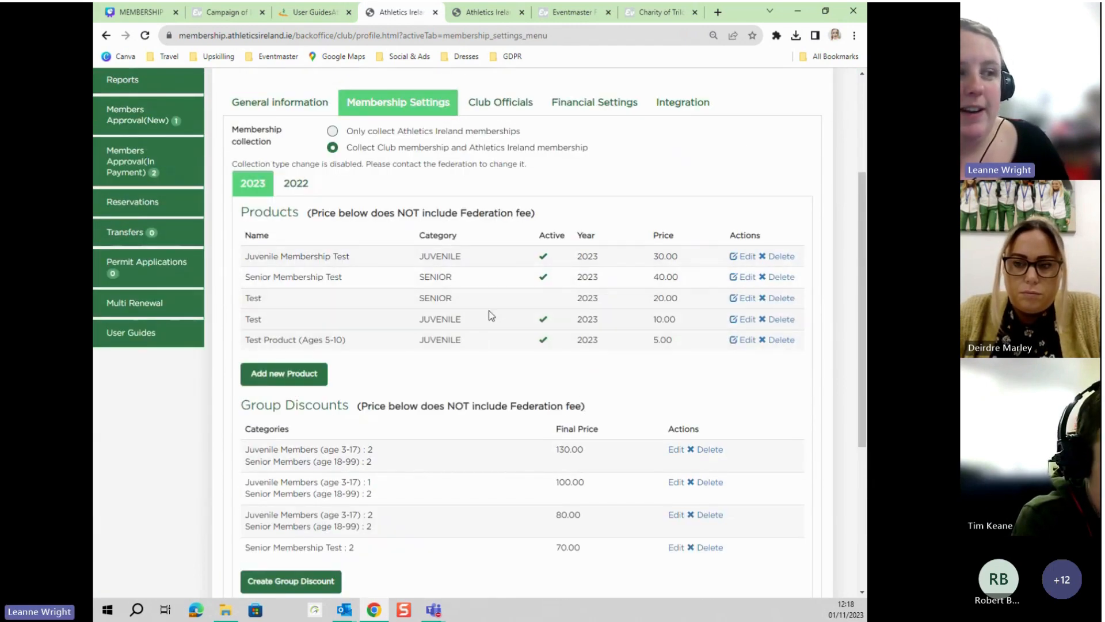
{"action": "scroll", "coordinate": [486, 316], "scroll_direction": "down", "scroll_amount": 1}
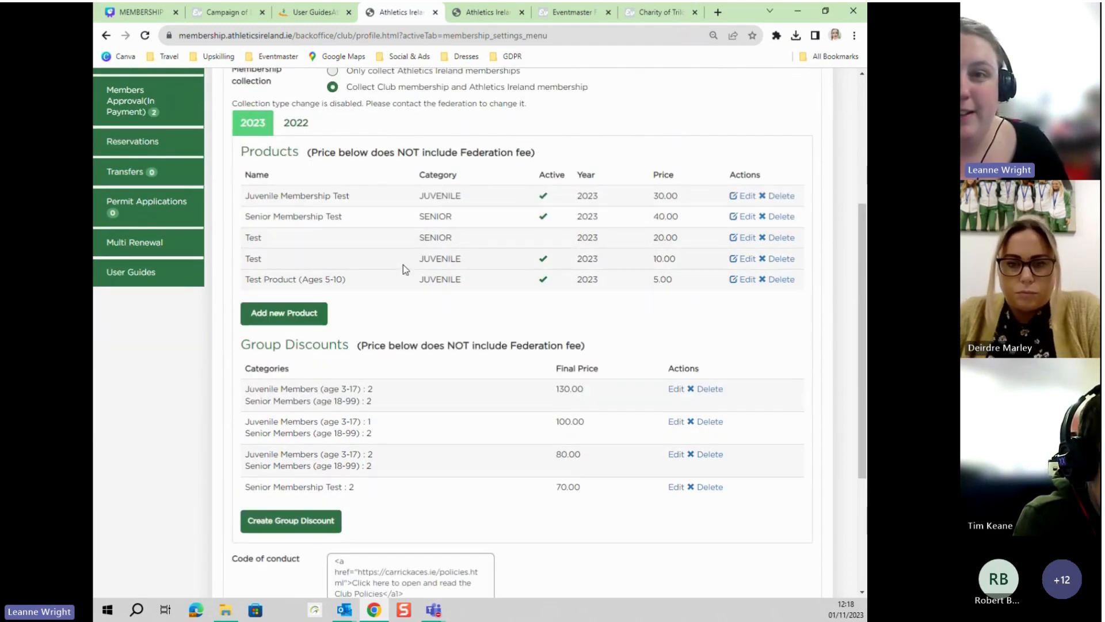
{"action": "scroll", "coordinate": [311, 395], "scroll_direction": "down", "scroll_amount": 4}
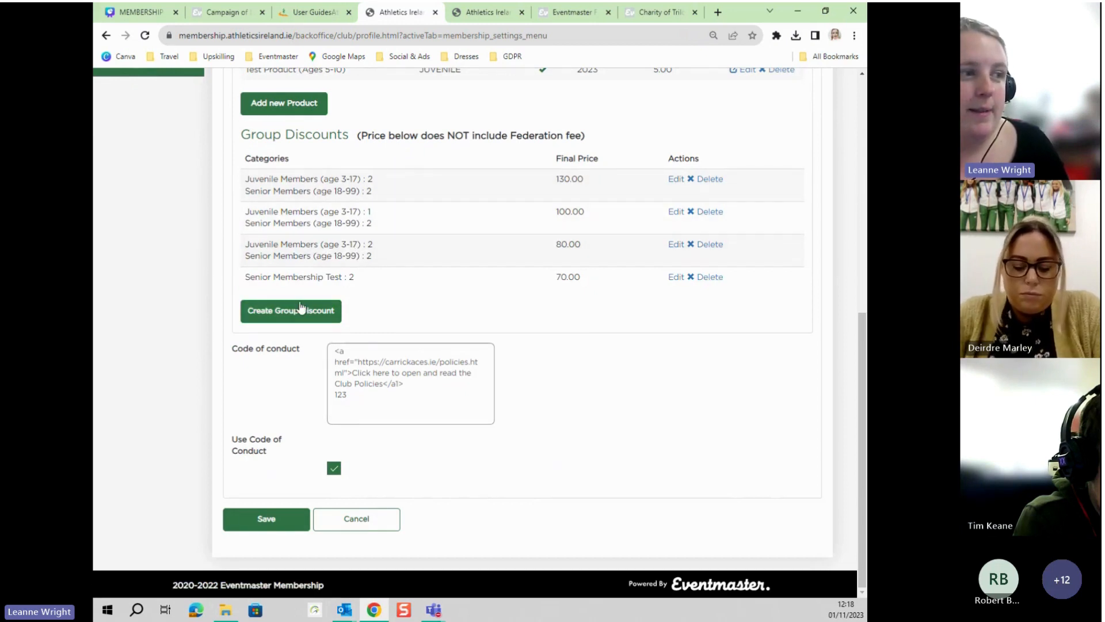
{"action": "left_click", "coordinate": [302, 311]}
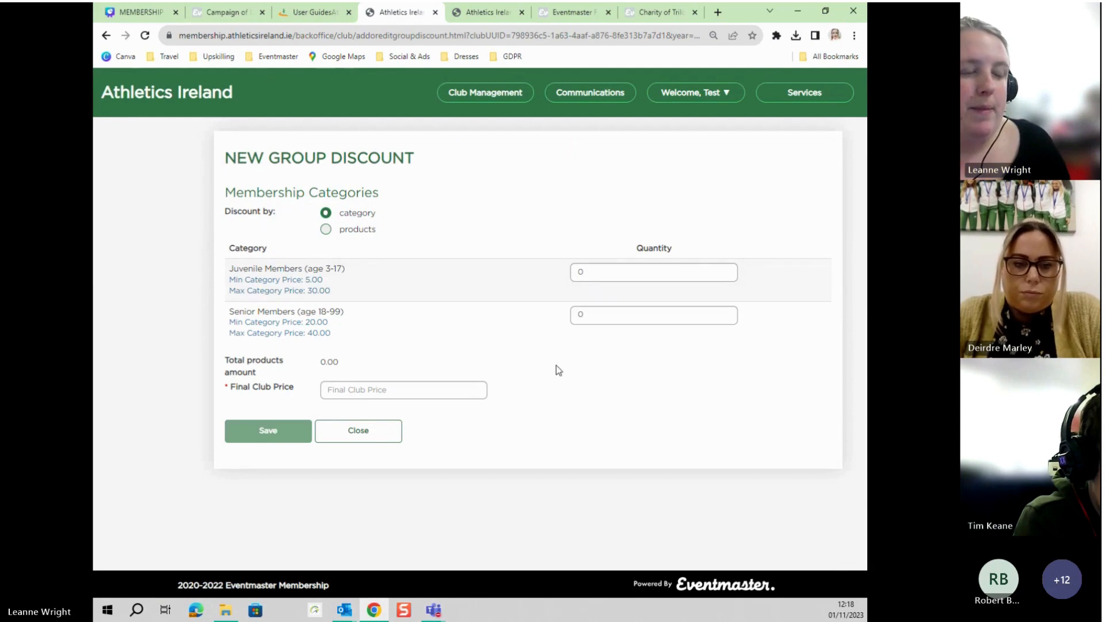
{"action": "left_click", "coordinate": [599, 278]}
{"action": "left_click", "coordinate": [591, 306]}
{"action": "left_click", "coordinate": [599, 318]}
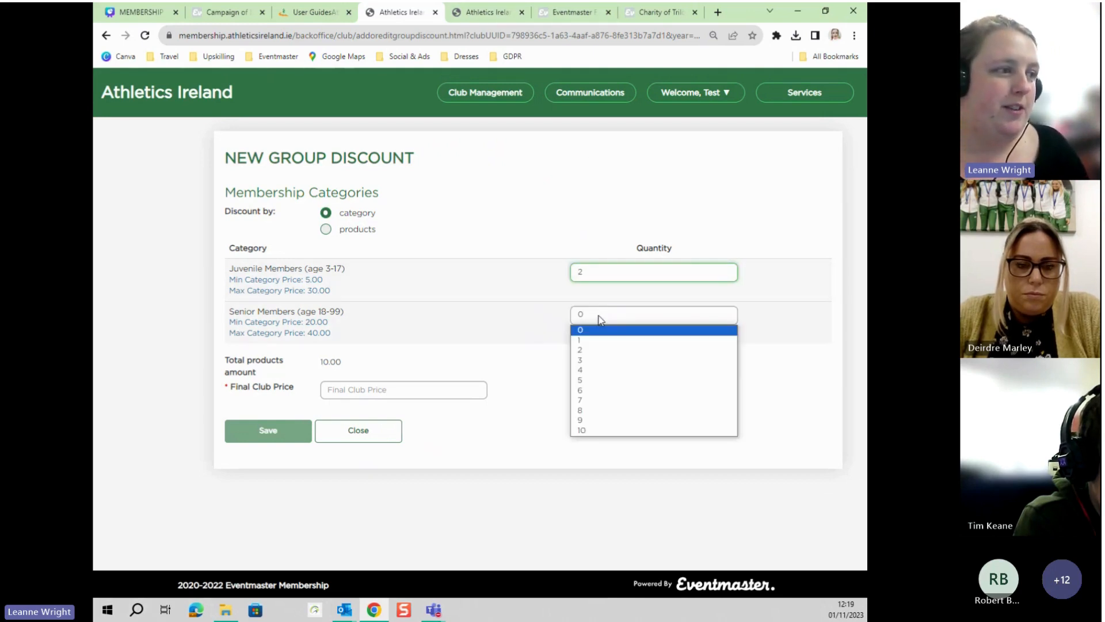
{"action": "left_click", "coordinate": [597, 350]}
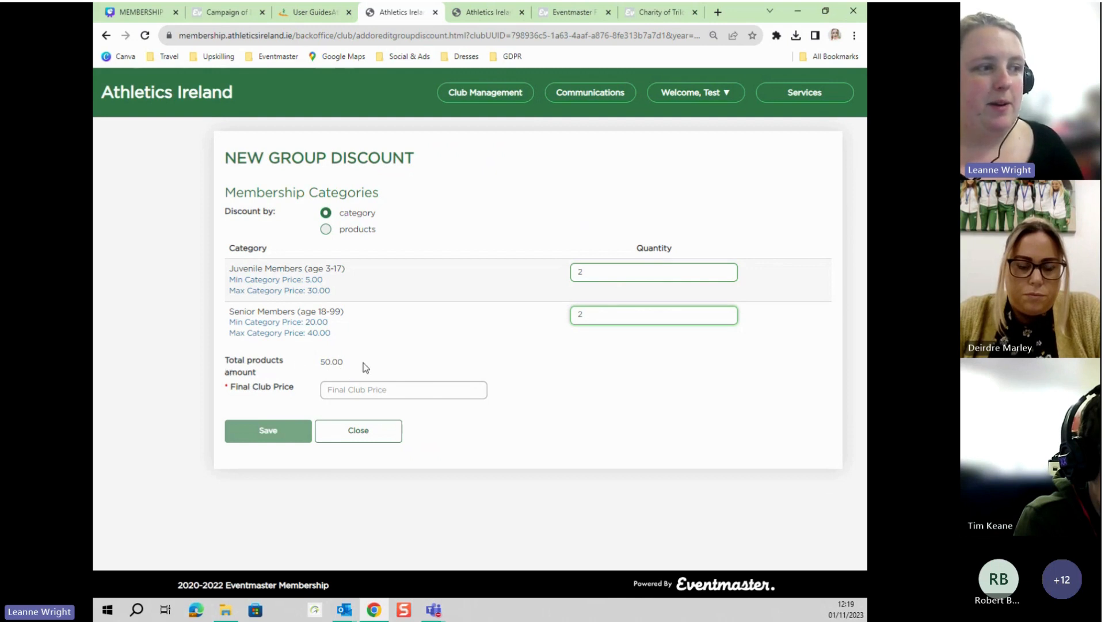
Set the group discount's final club price to 40 and save the discount.
{"action": "left_click", "coordinate": [334, 395]}
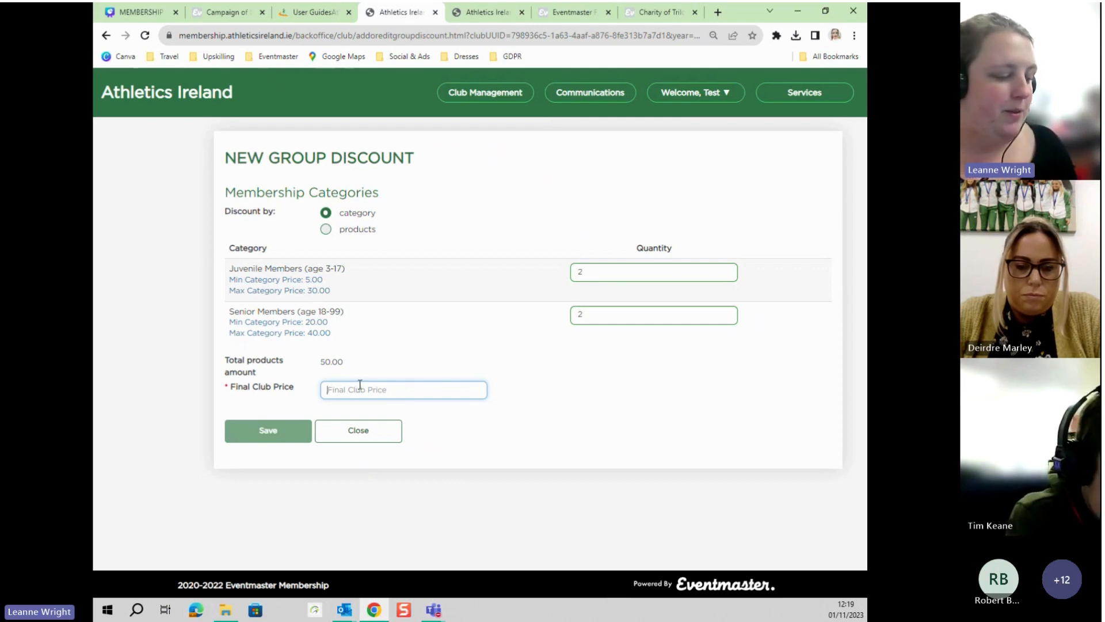
{"action": "type", "text": "40"}
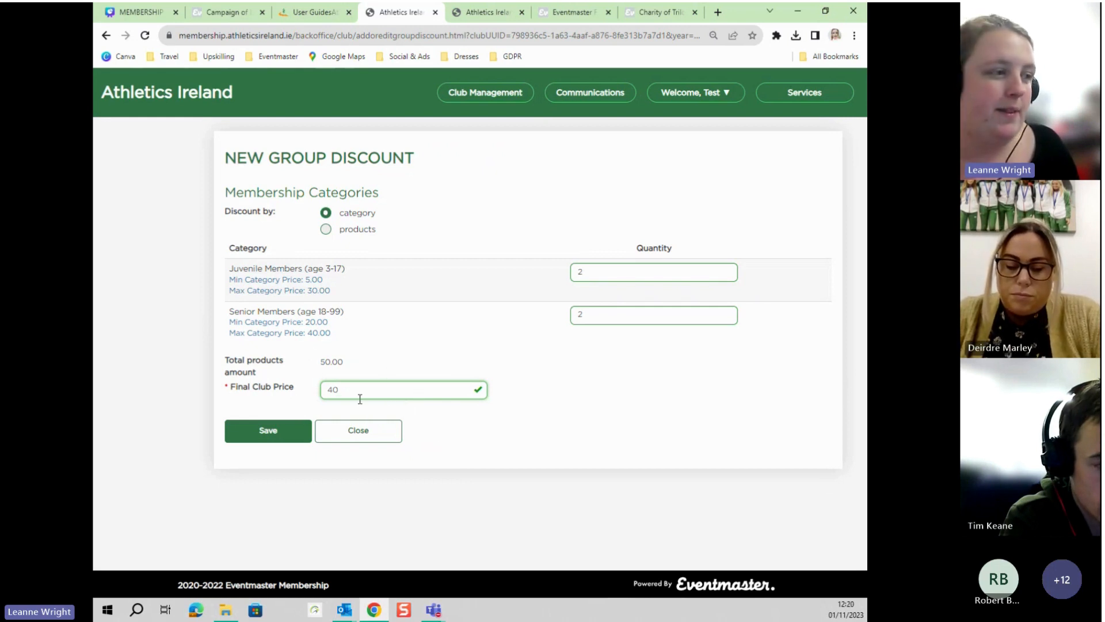
{"action": "left_click", "coordinate": [289, 432]}
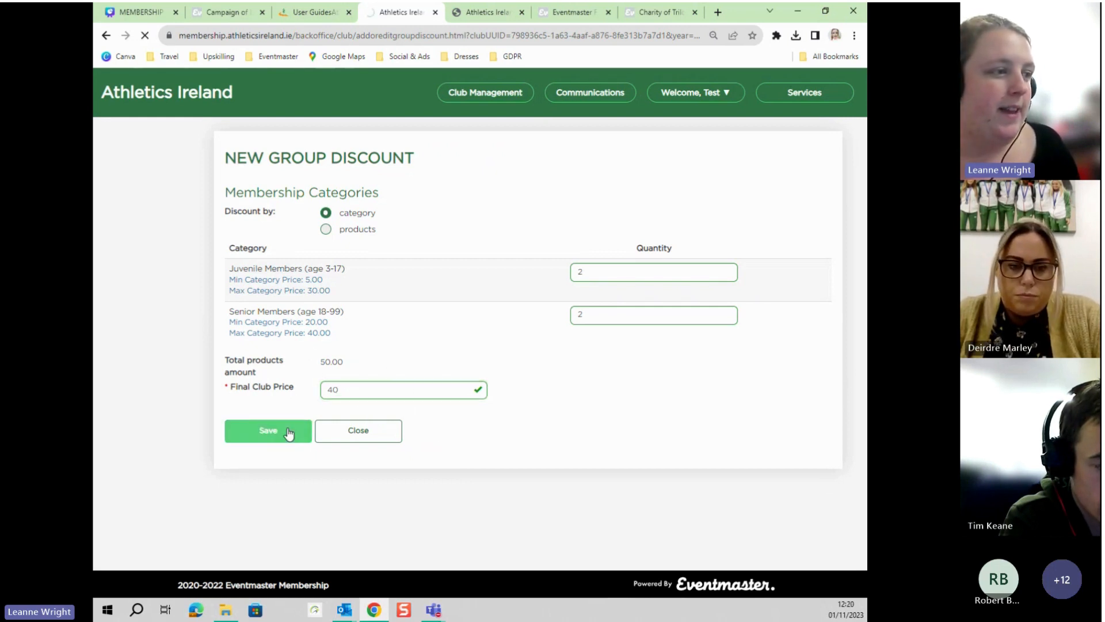
Create a new group discount by products and set the Juvenile Membership Test quantity to 3.
{"action": "scroll", "coordinate": [502, 441], "scroll_direction": "down", "scroll_amount": 5}
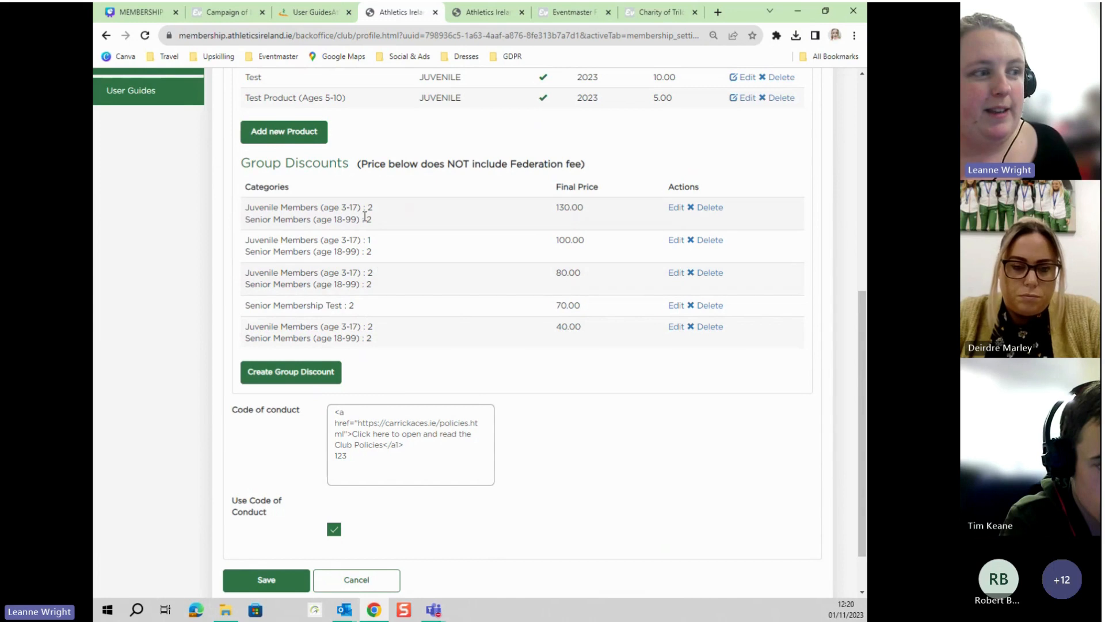
{"action": "left_click", "coordinate": [296, 380]}
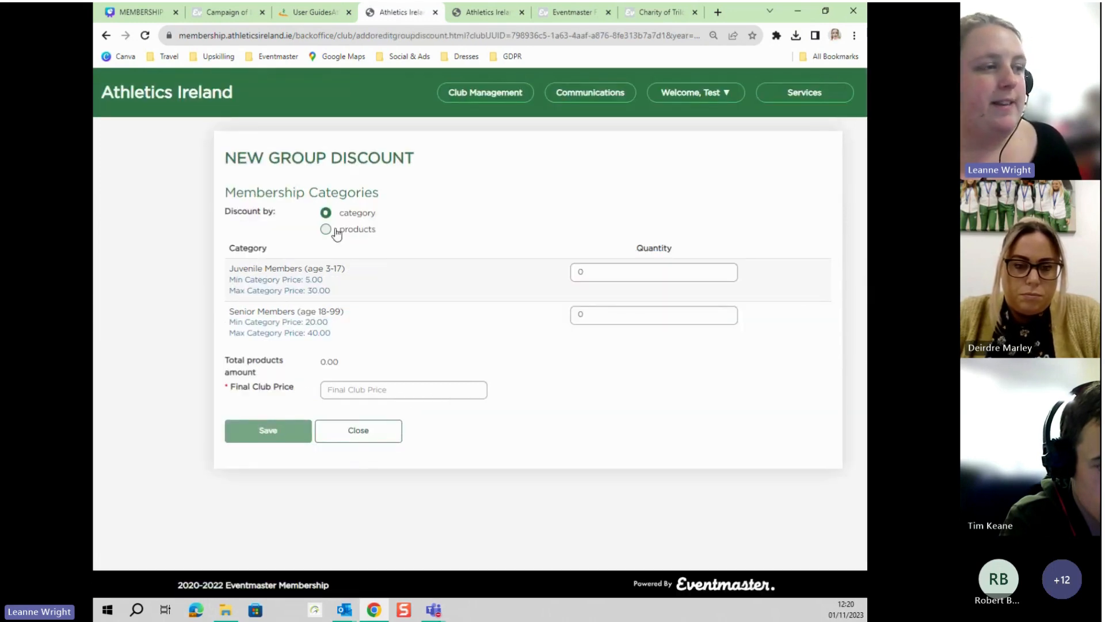
{"action": "left_click", "coordinate": [326, 230]}
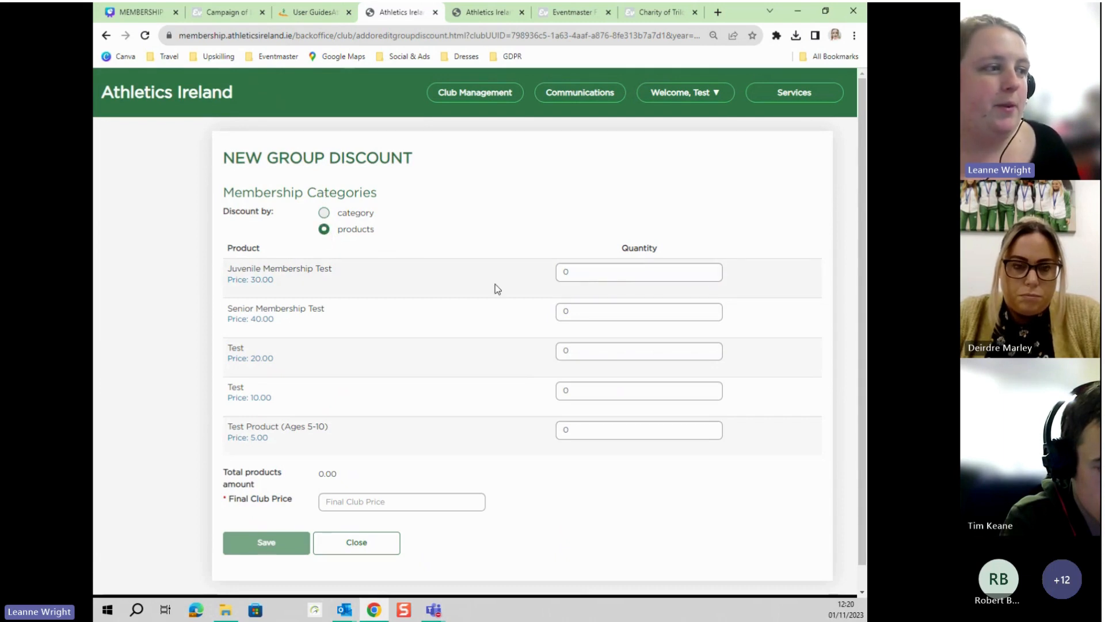
{"action": "left_click", "coordinate": [325, 214]}
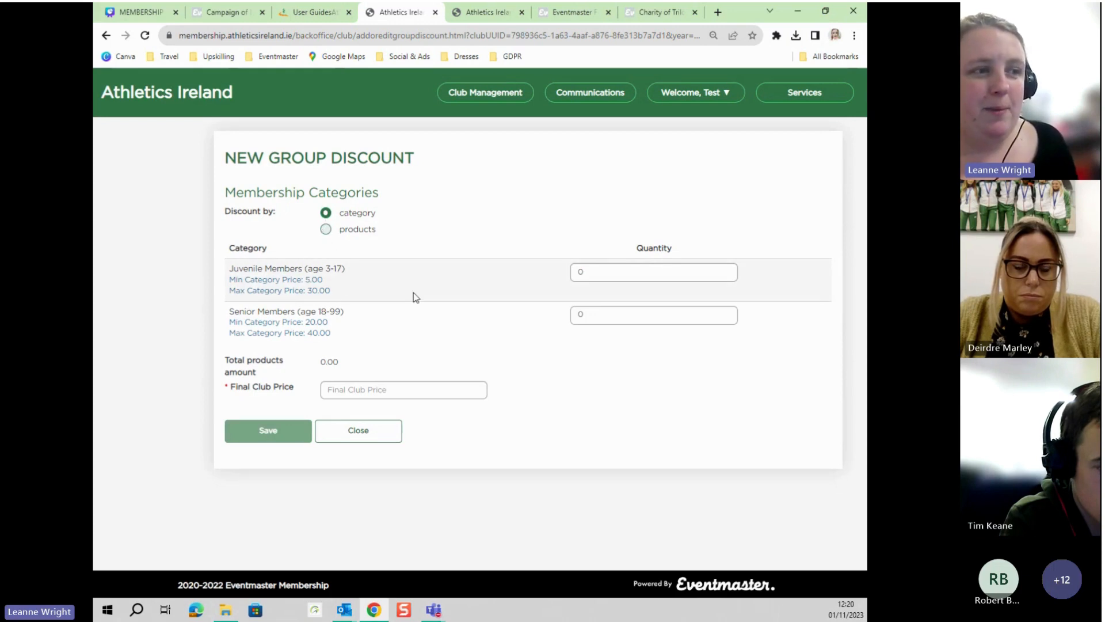
{"action": "left_click", "coordinate": [325, 229]}
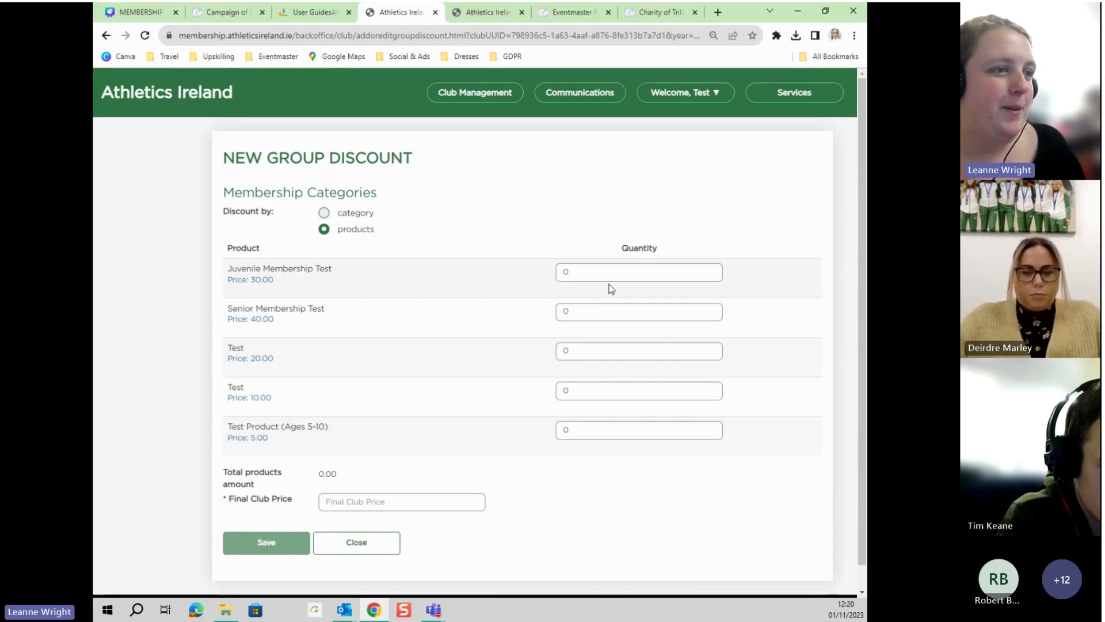
{"action": "left_click", "coordinate": [596, 277]}
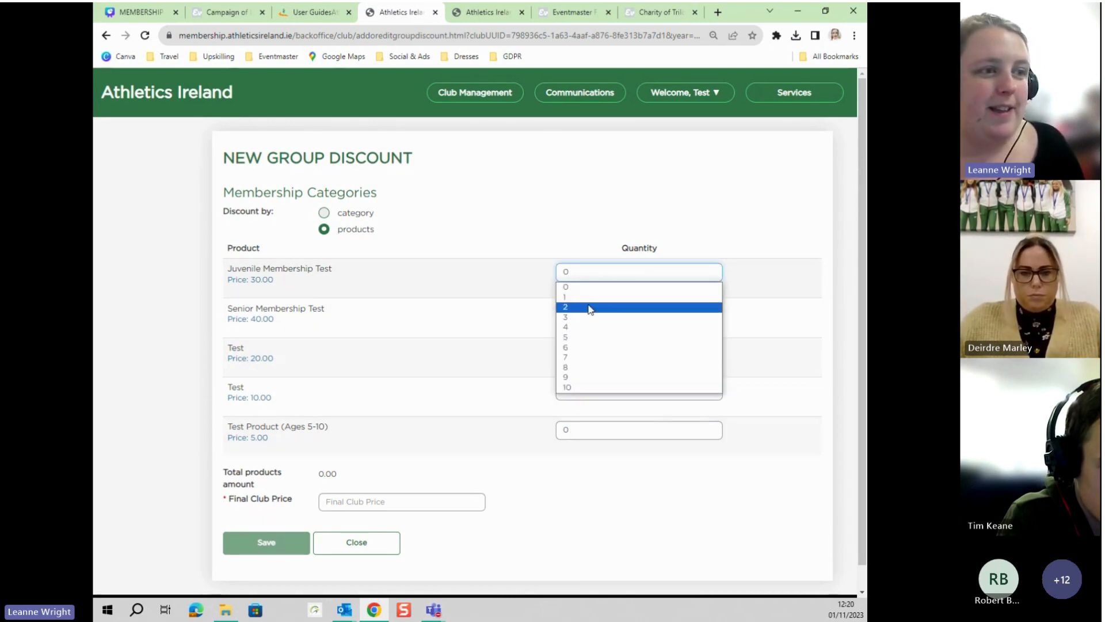
{"action": "left_click", "coordinate": [577, 317]}
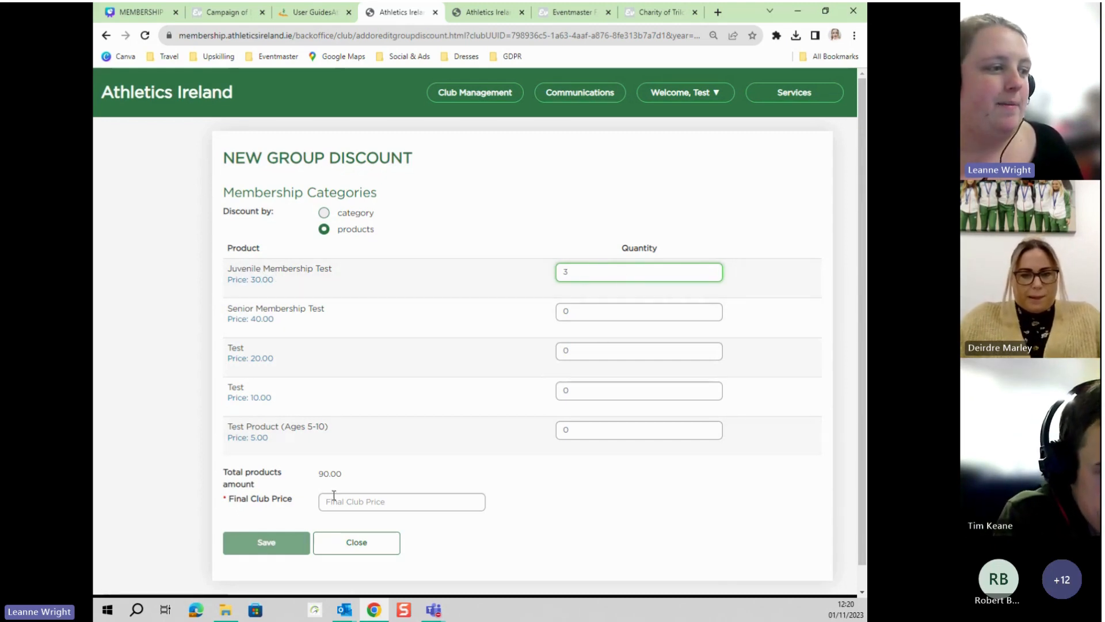
Set the new group discount's final club price to 80.
{"action": "left_click_drag", "start_coordinate": [224, 468], "coordinate": [260, 471]}
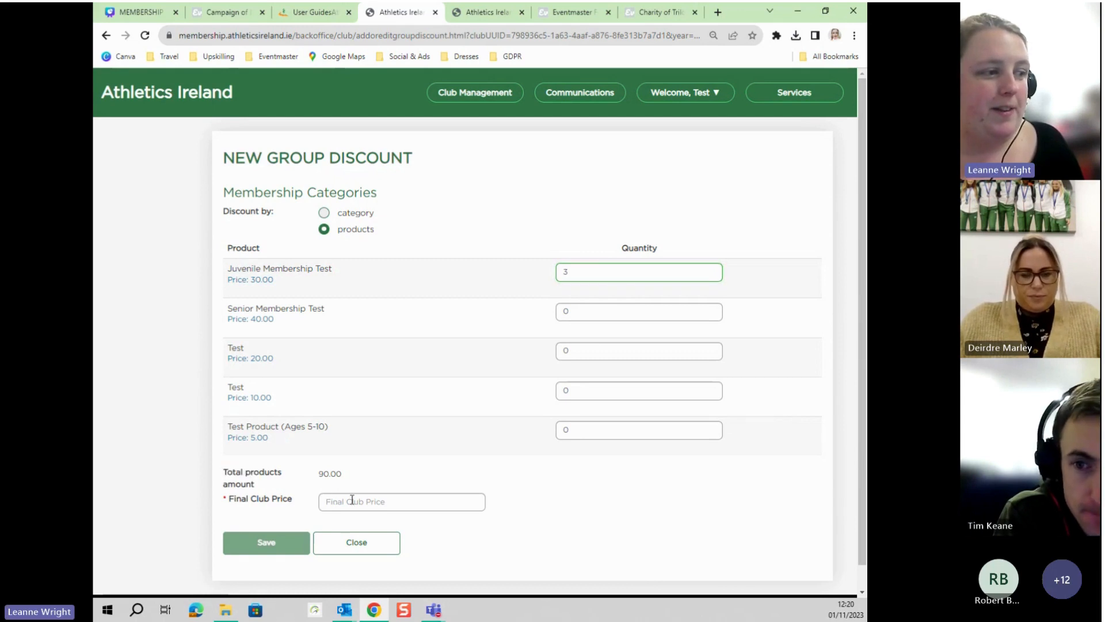
{"action": "left_click", "coordinate": [351, 500]}
{"action": "type", "text": "80"}
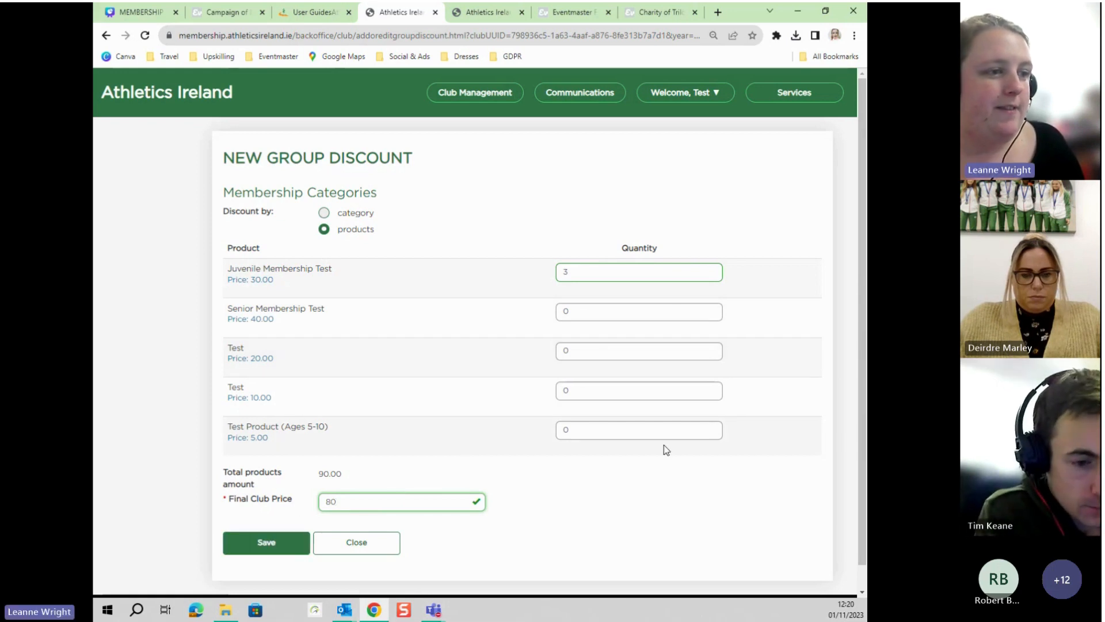
Include 1 Senior Membership Test in the group discount, set the final club price to 100 and save it.
{"action": "left_click", "coordinate": [595, 314]}
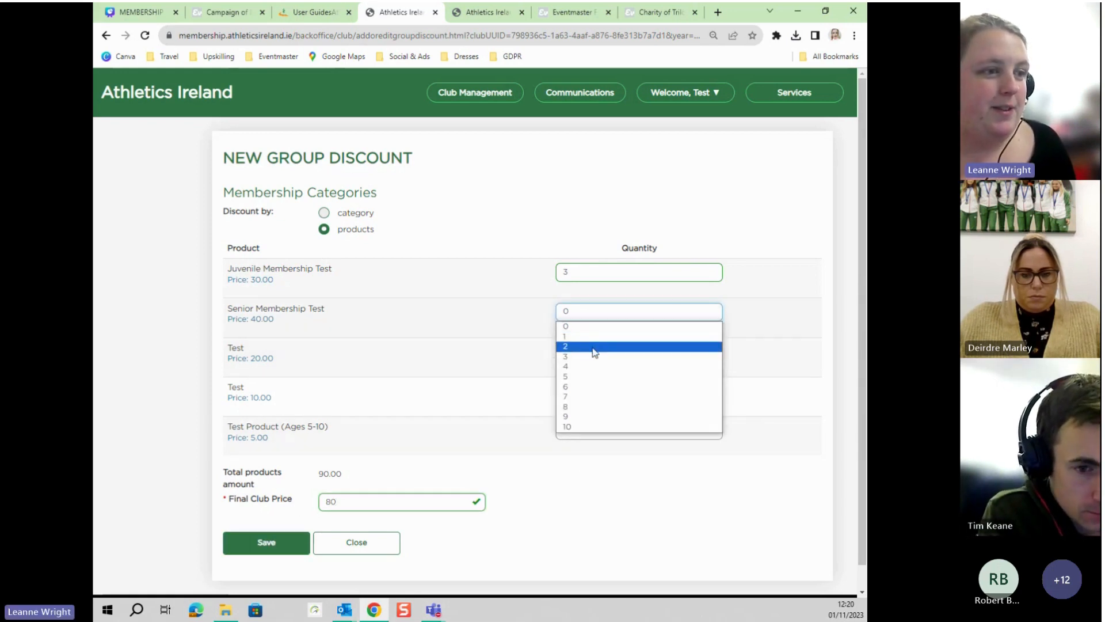
{"action": "left_click", "coordinate": [590, 336]}
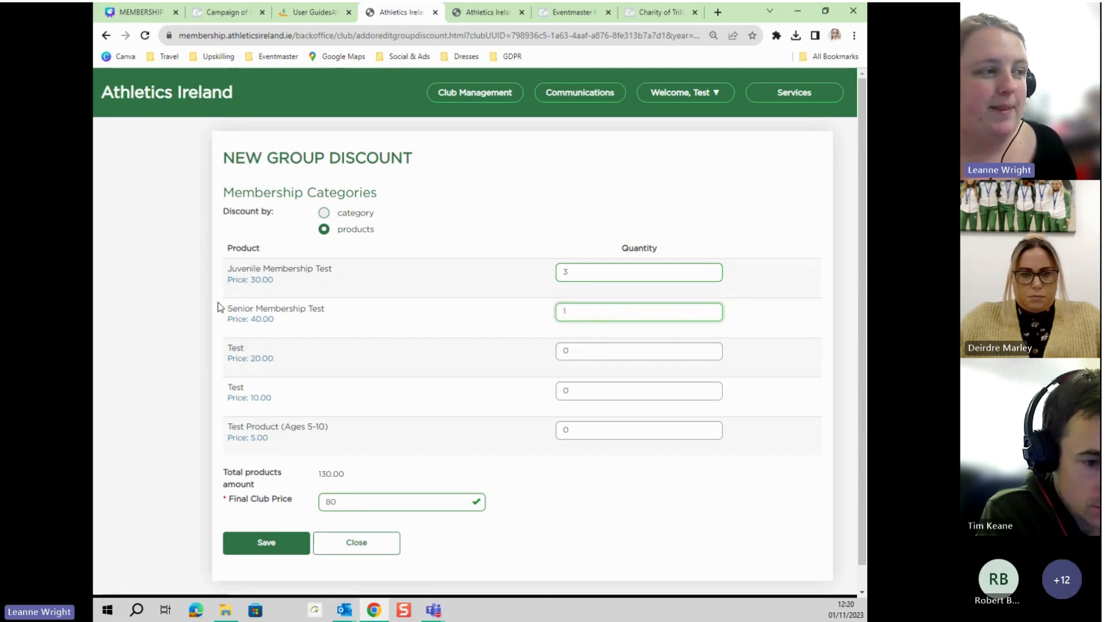
{"action": "scroll", "coordinate": [412, 431], "scroll_direction": "down", "scroll_amount": 1}
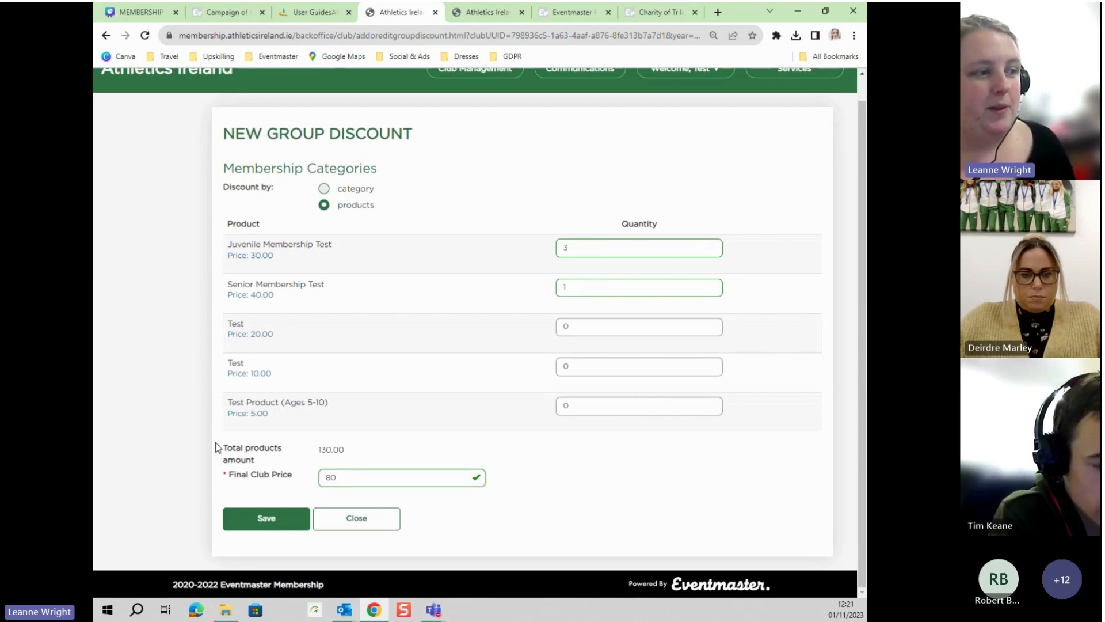
{"action": "left_click_drag", "start_coordinate": [218, 446], "coordinate": [283, 466]}
{"action": "left_click", "coordinate": [331, 477]}
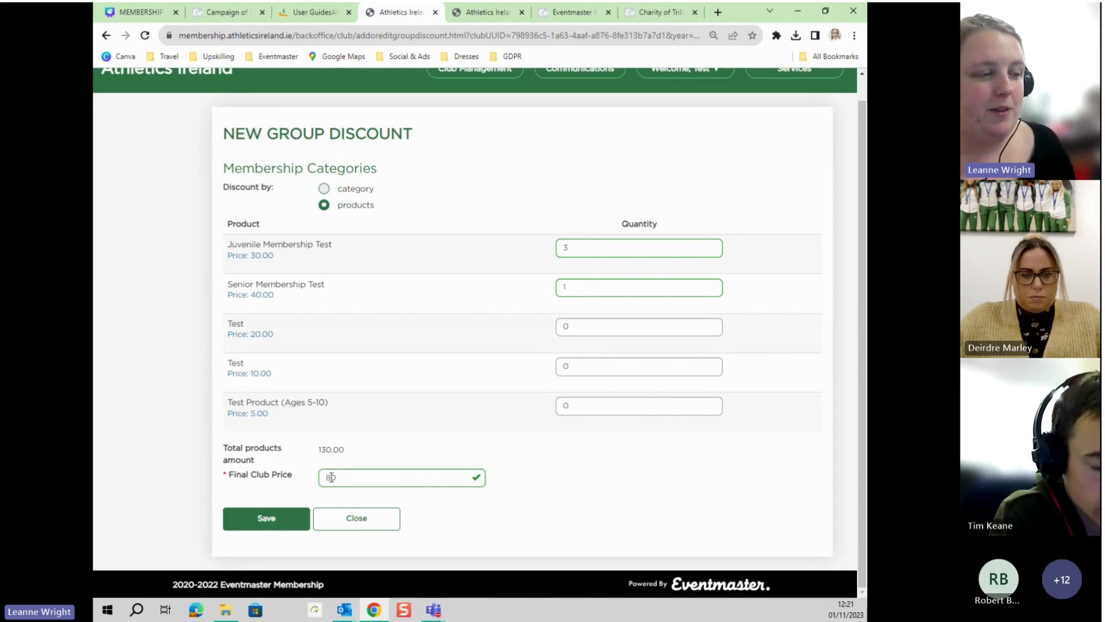
{"action": "double_click", "coordinate": [350, 480]}
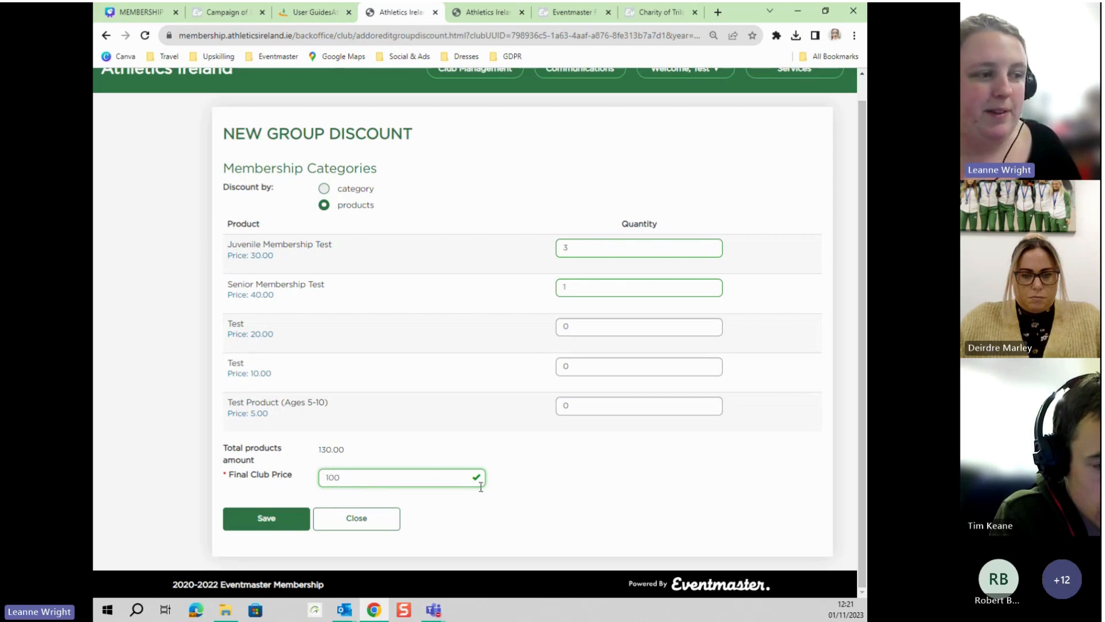
{"action": "left_click", "coordinate": [283, 522]}
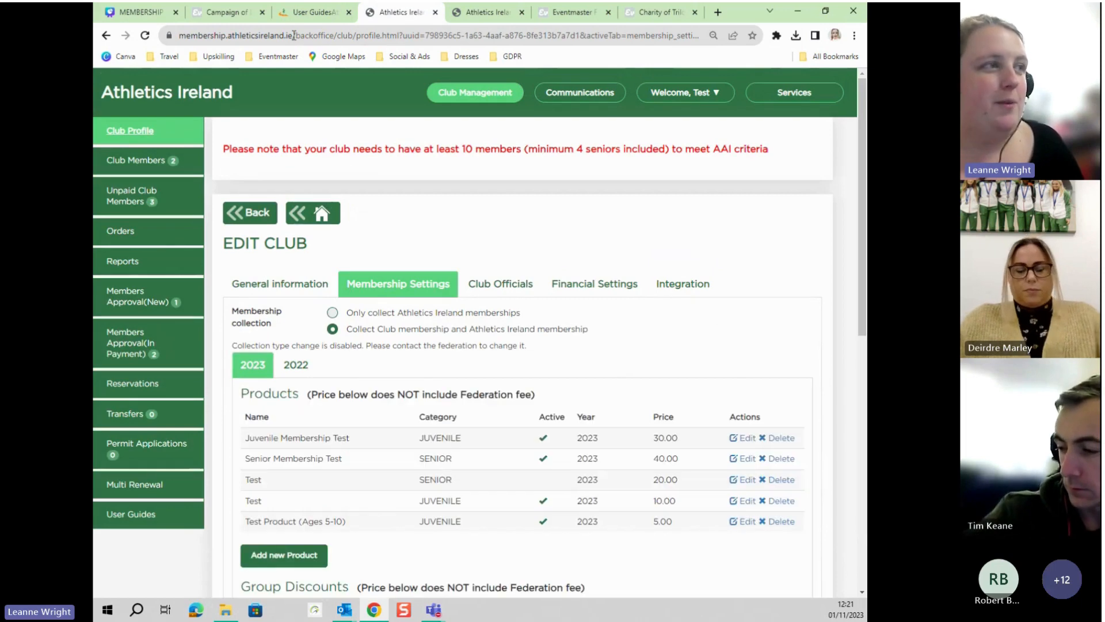
Look over the Athletics Ireland User Guides page and go back to the membership home page.
{"action": "left_click", "coordinate": [325, 13]}
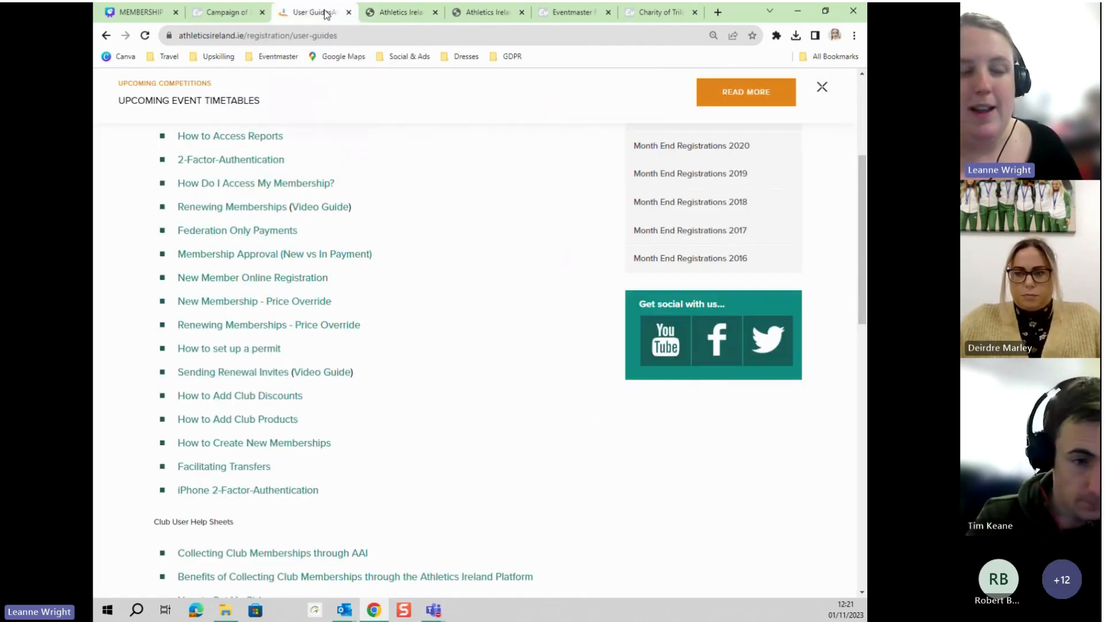
{"action": "scroll", "coordinate": [270, 230], "scroll_direction": "up", "scroll_amount": 3}
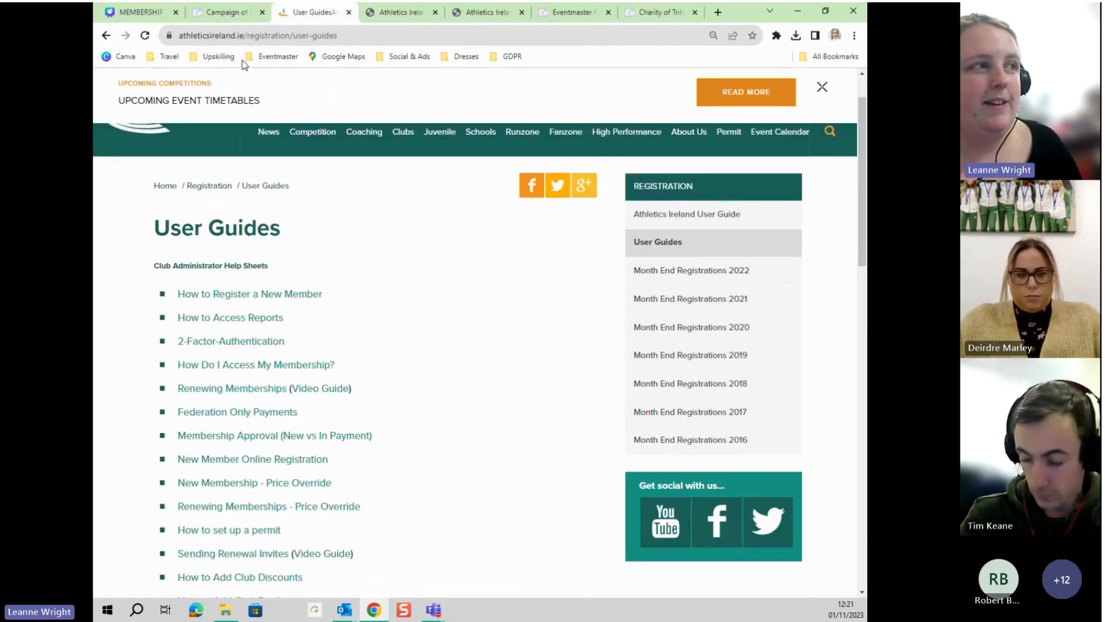
{"action": "left_click", "coordinate": [104, 36]}
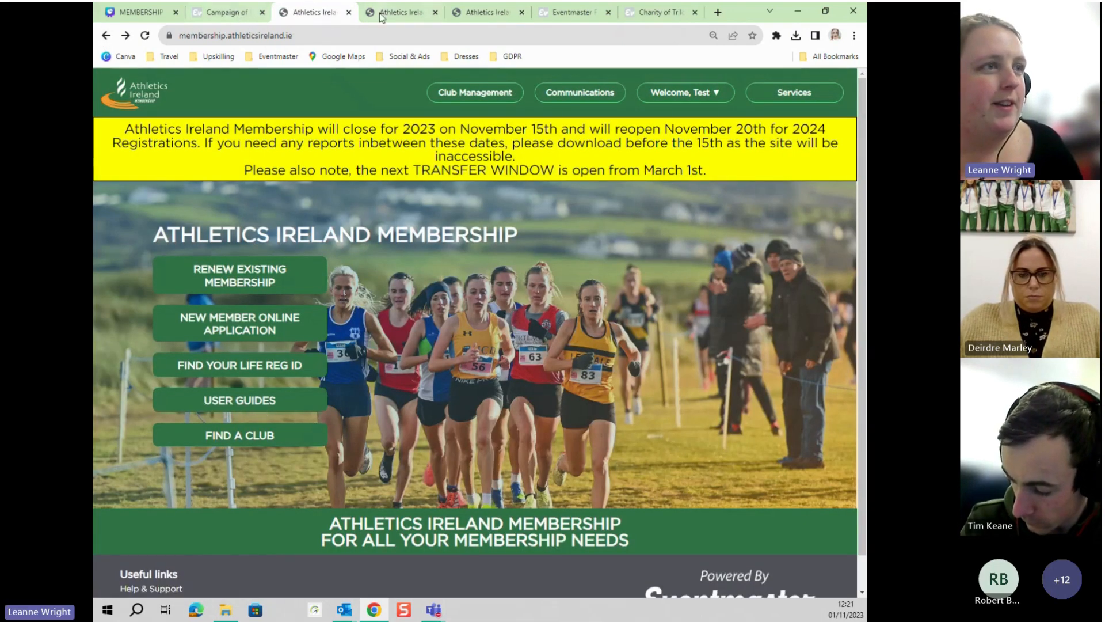
Return to the club's Membership Settings and review the 2023 products, group discounts and code of conduct.
{"action": "left_click", "coordinate": [396, 10]}
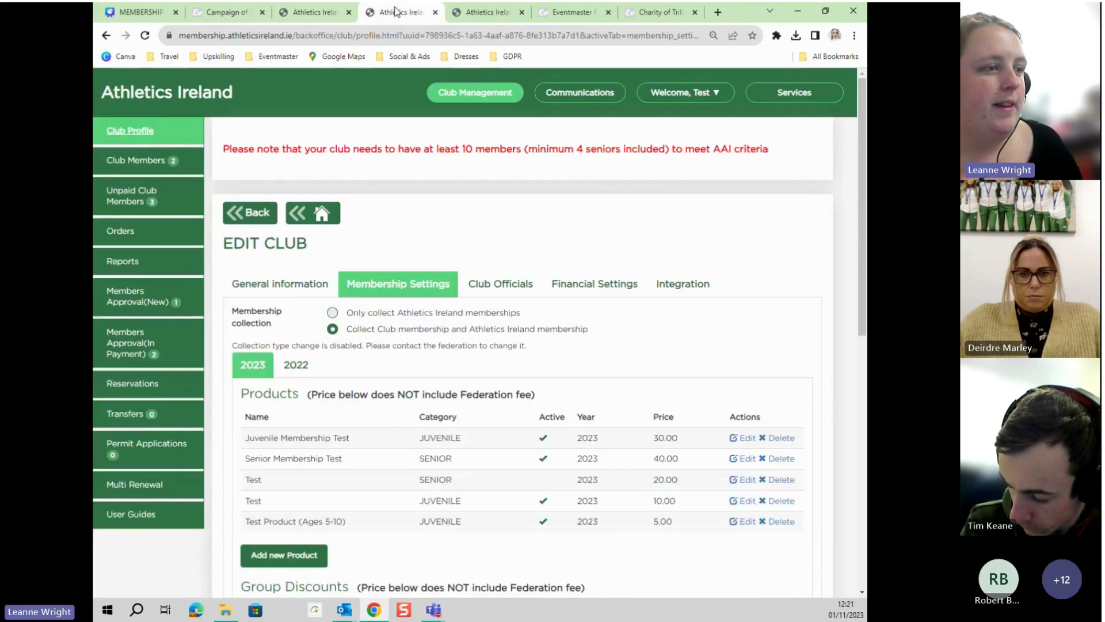
{"action": "scroll", "coordinate": [452, 242], "scroll_direction": "down", "scroll_amount": 6}
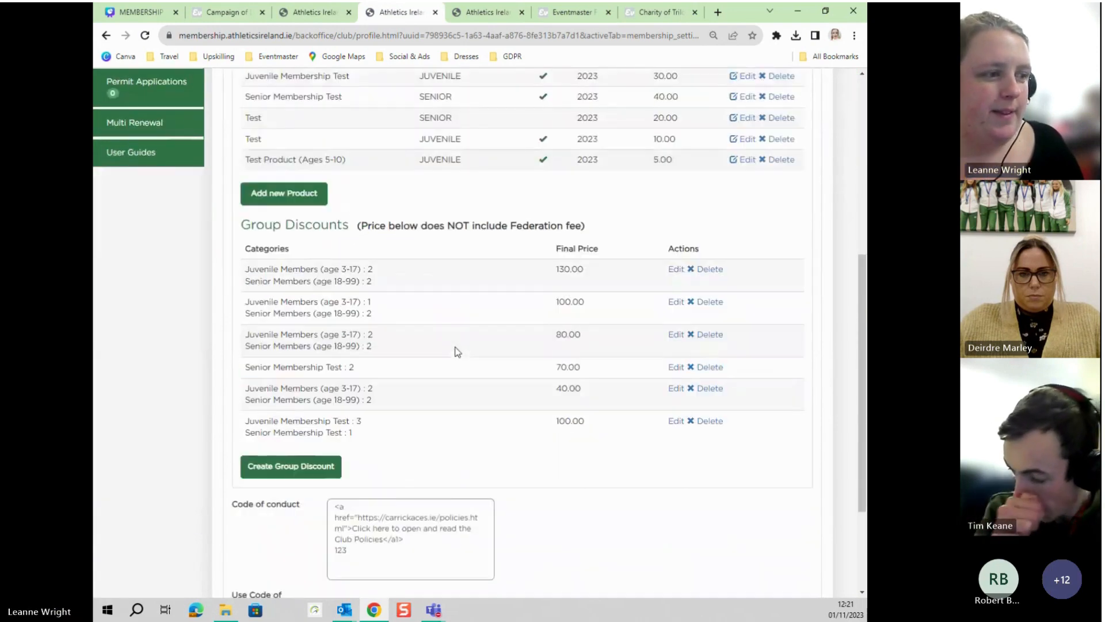
{"action": "scroll", "coordinate": [455, 354], "scroll_direction": "down", "scroll_amount": 3}
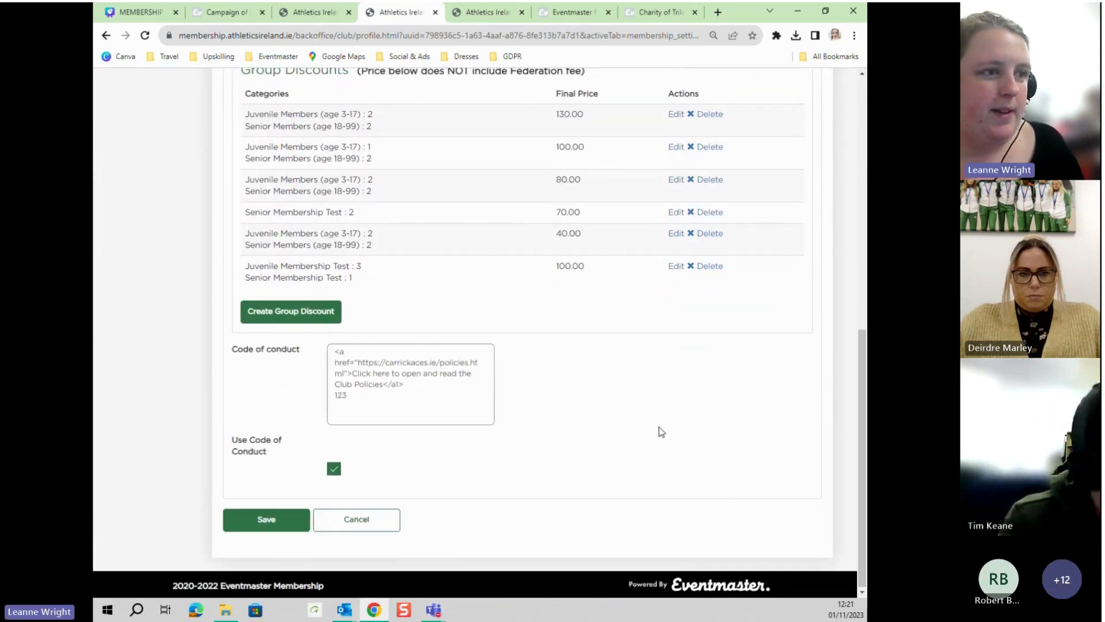
{"action": "scroll", "coordinate": [662, 432], "scroll_direction": "up", "scroll_amount": 8}
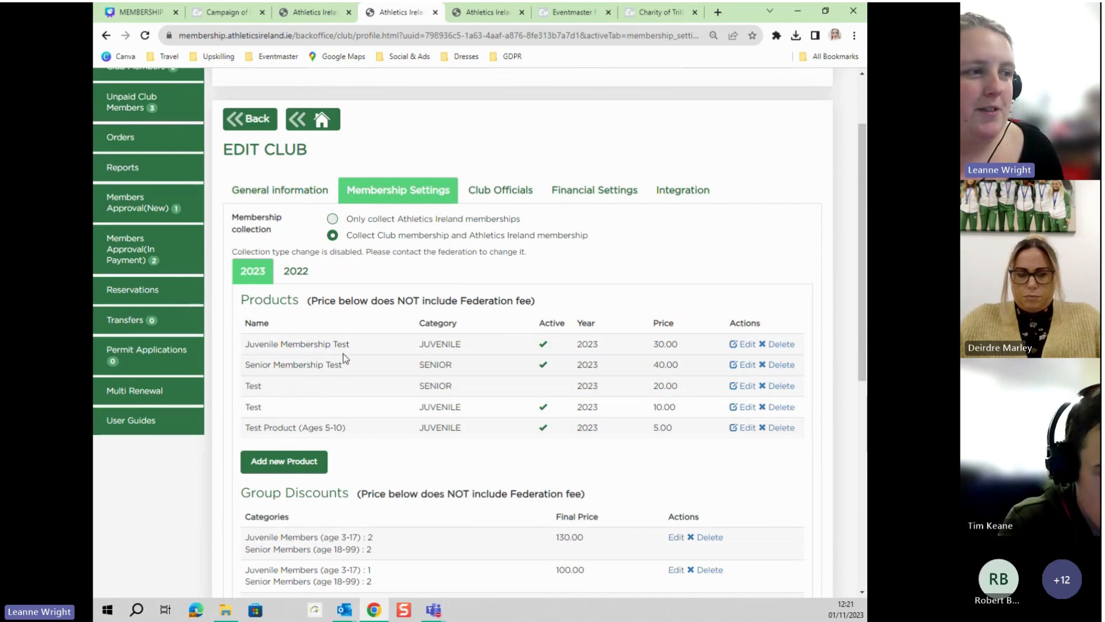
{"action": "scroll", "coordinate": [474, 400], "scroll_direction": "down", "scroll_amount": 2}
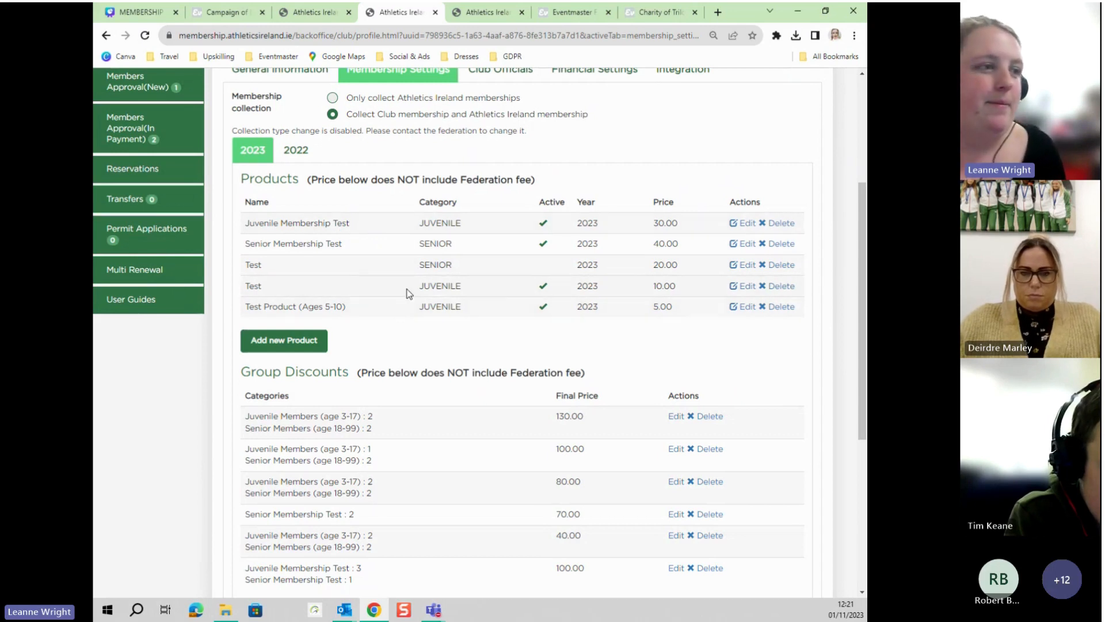
{"action": "scroll", "coordinate": [363, 285], "scroll_direction": "up", "scroll_amount": 3}
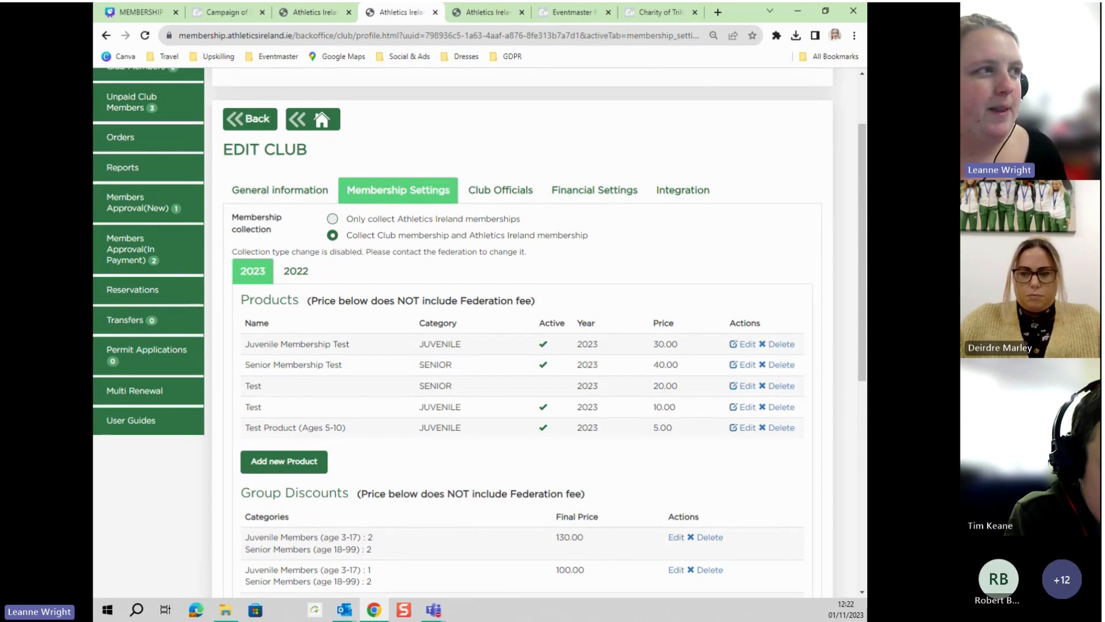
{"action": "scroll", "coordinate": [522, 332], "scroll_direction": "up", "scroll_amount": 2}
Switch to the Canva presentation and go from the Club Products & Discounts slide to the Communications slide.
{"action": "left_click", "coordinate": [156, 14]}
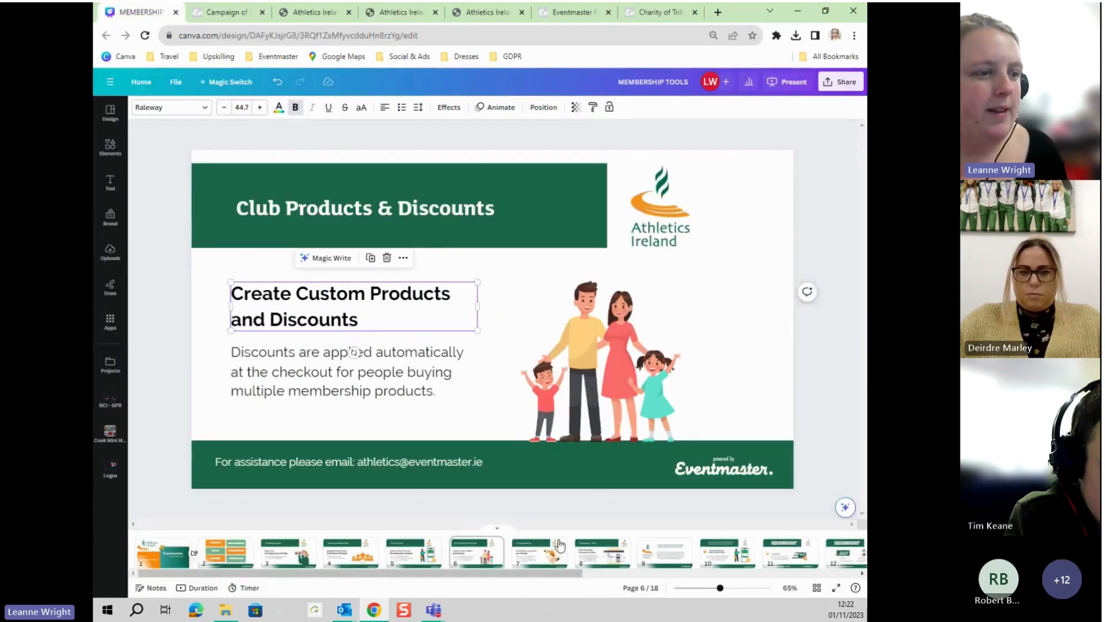
{"action": "left_click", "coordinate": [463, 377]}
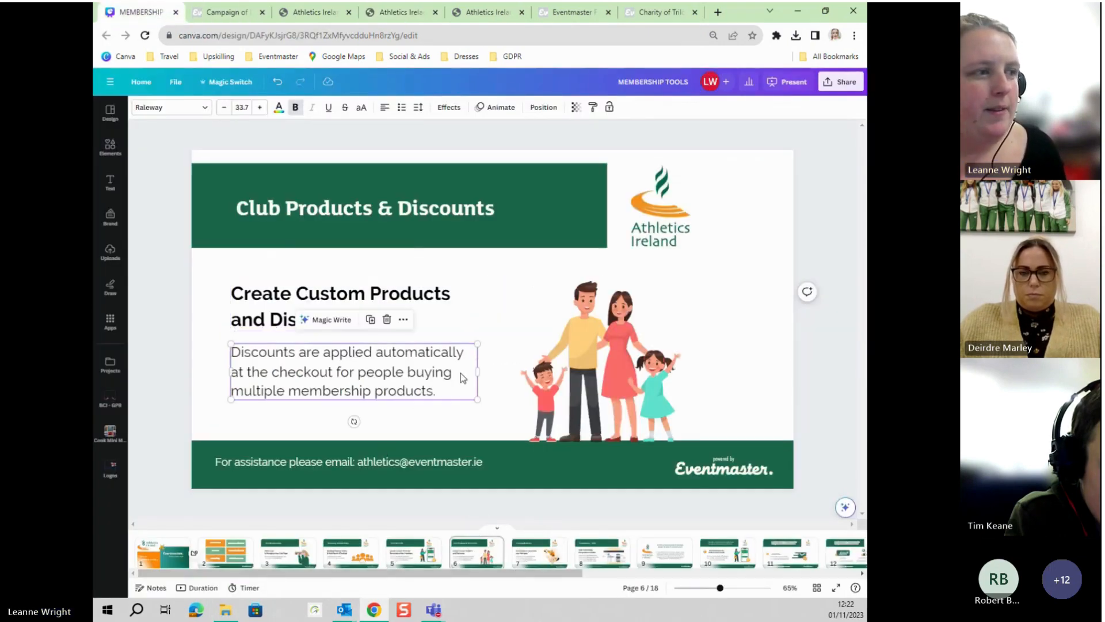
{"action": "left_click", "coordinate": [544, 562]}
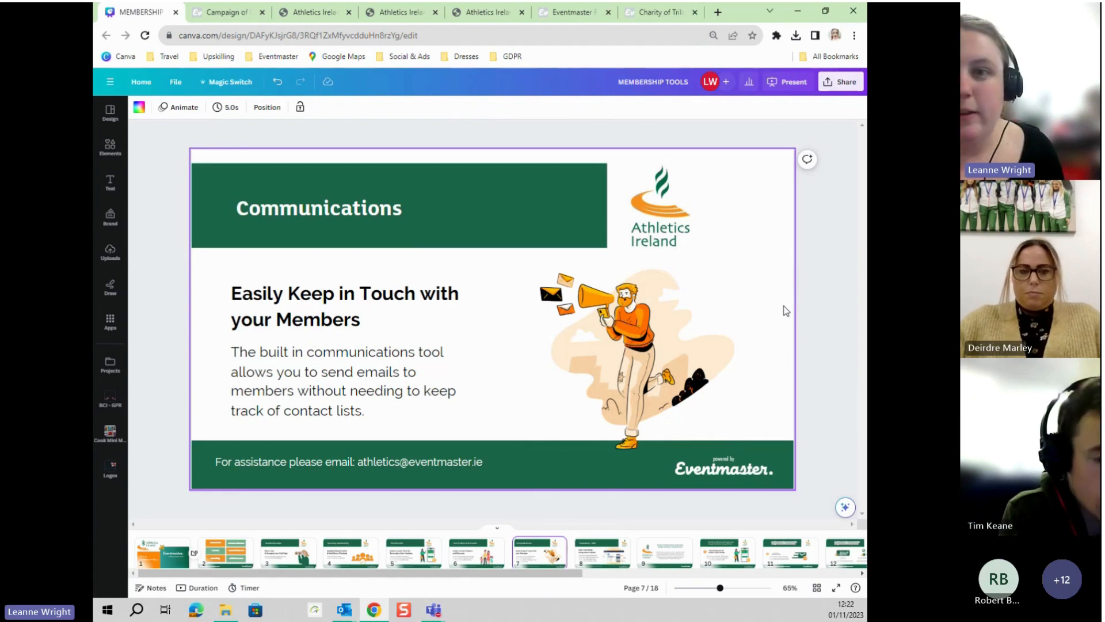
Switch back to the Athletics Ireland membership site and duplicate the Test 2 email template in Communications.
{"action": "left_click", "coordinate": [411, 13]}
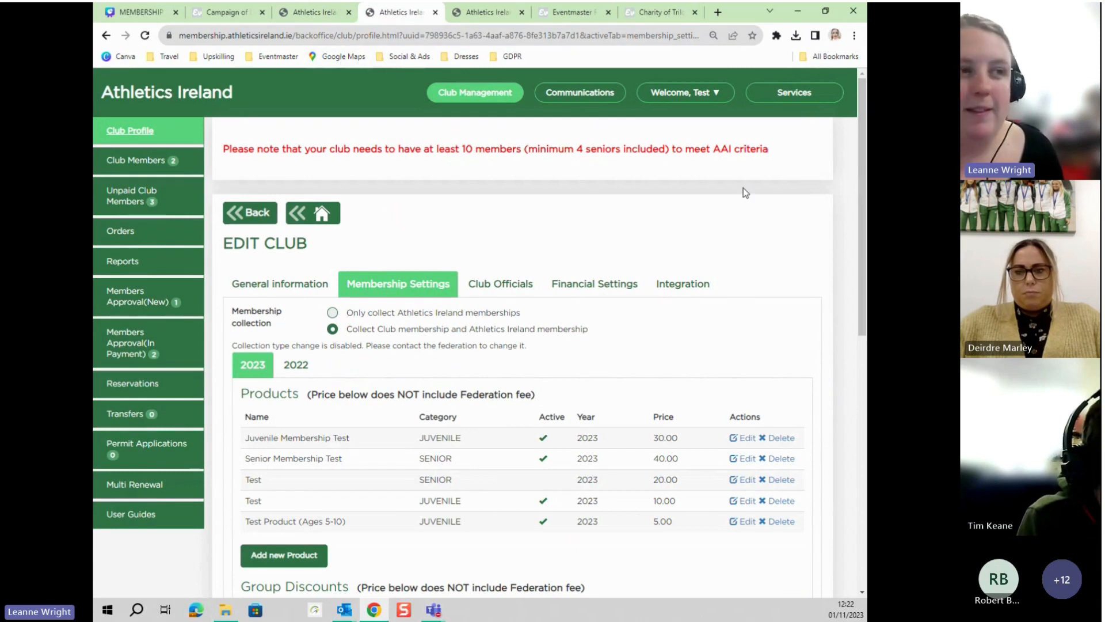
{"action": "left_click", "coordinate": [562, 95]}
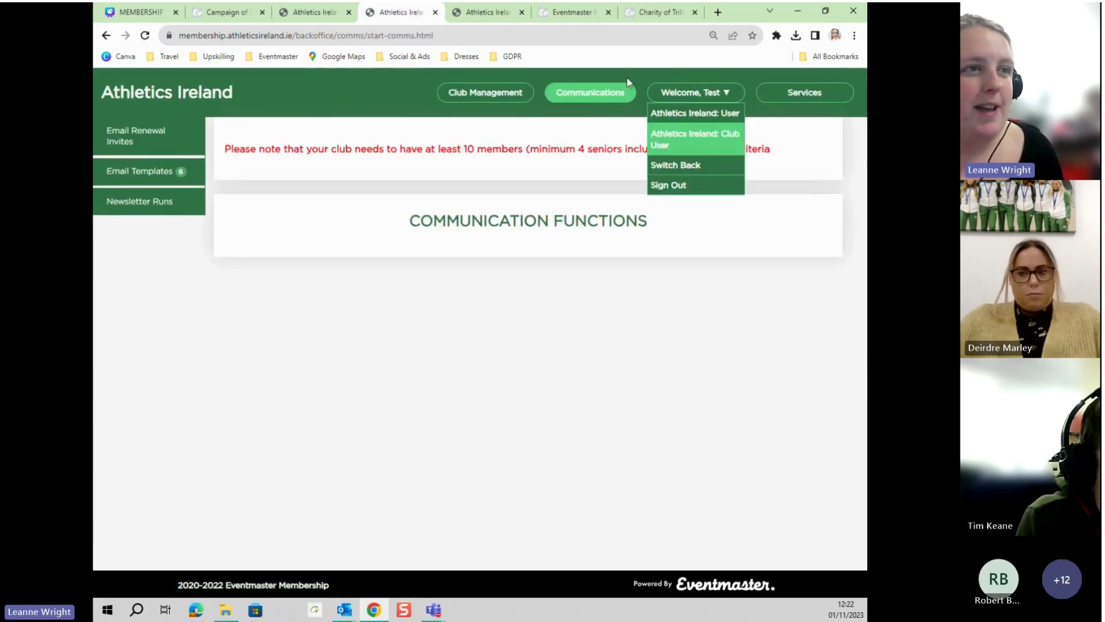
{"action": "mouse_move", "coordinate": [673, 98]}
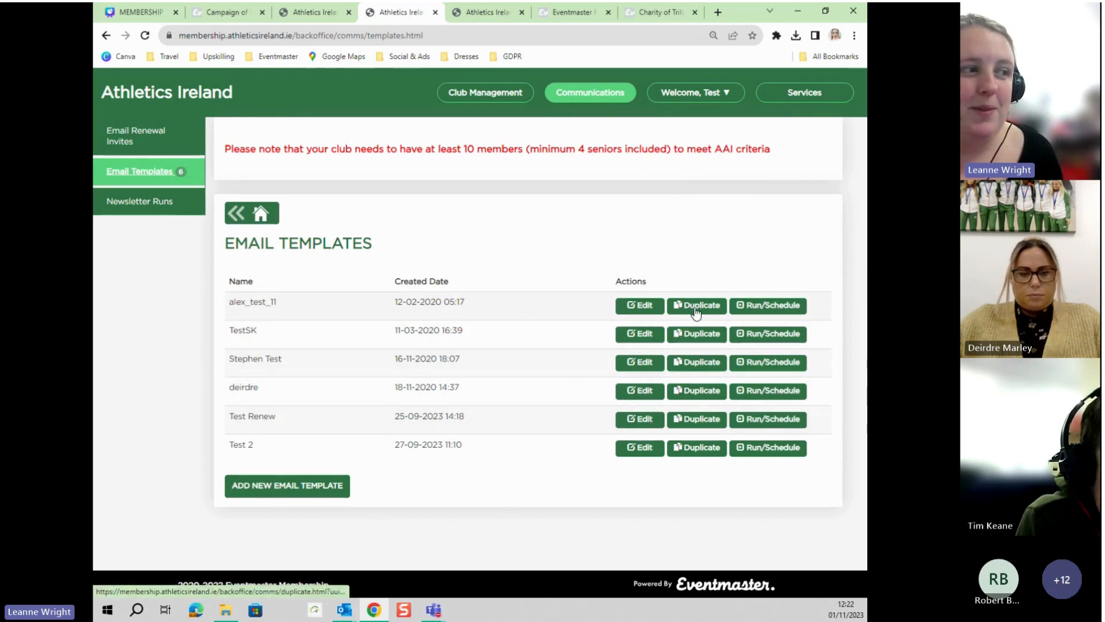
{"action": "left_click", "coordinate": [708, 452]}
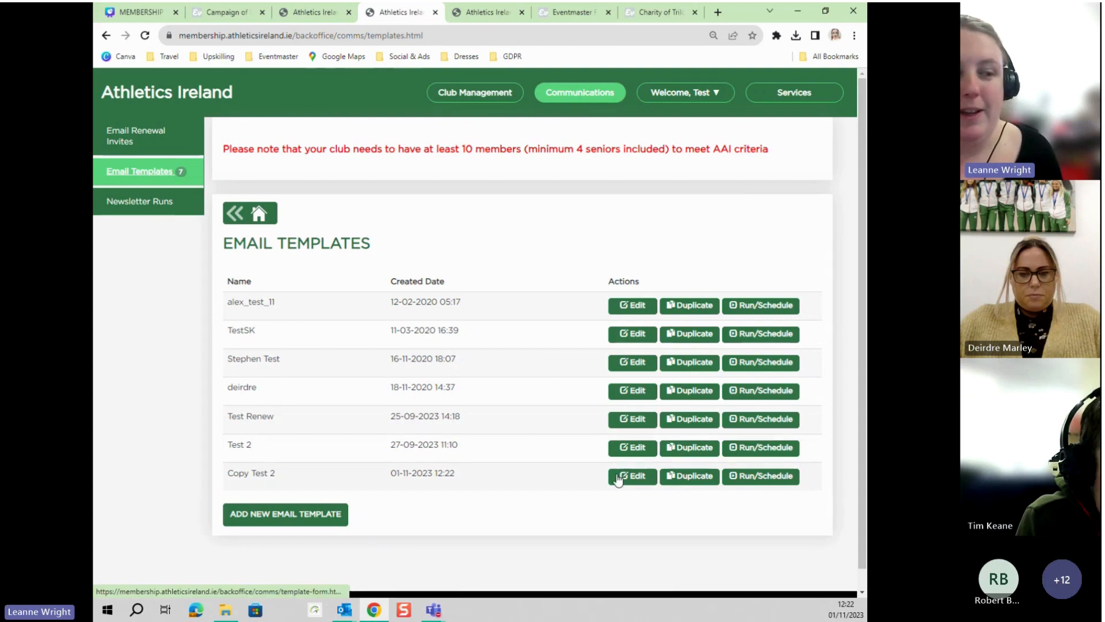
Open the duplicated email template for editing and examine its name, subject and layout elements.
{"action": "left_click", "coordinate": [651, 481]}
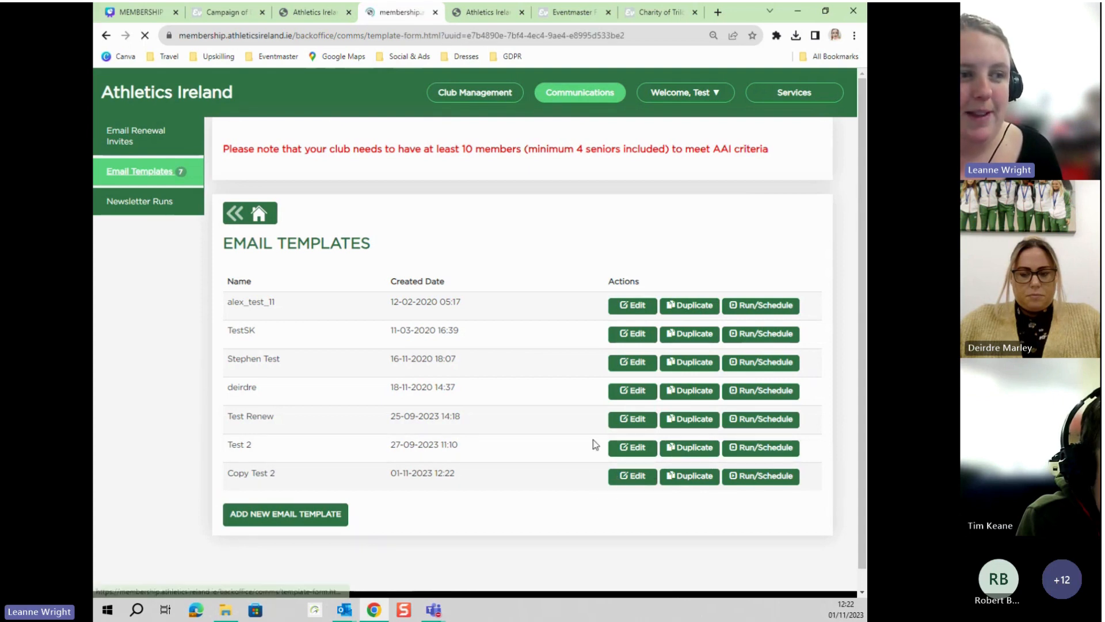
{"action": "scroll", "coordinate": [499, 450], "scroll_direction": "down", "scroll_amount": 2}
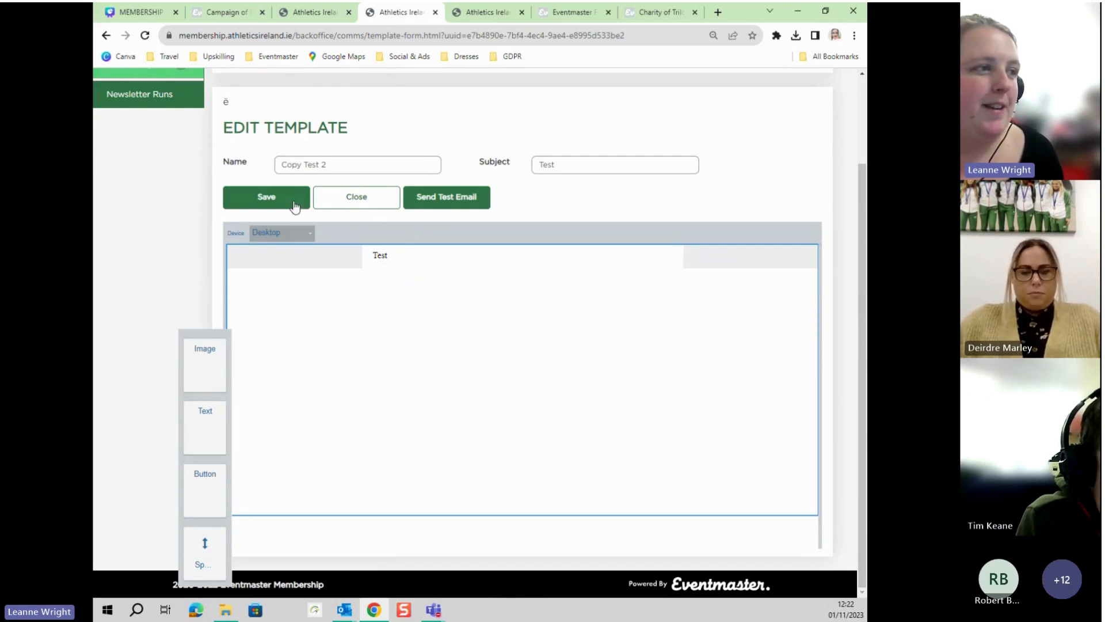
{"action": "scroll", "coordinate": [352, 342], "scroll_direction": "up", "scroll_amount": 2}
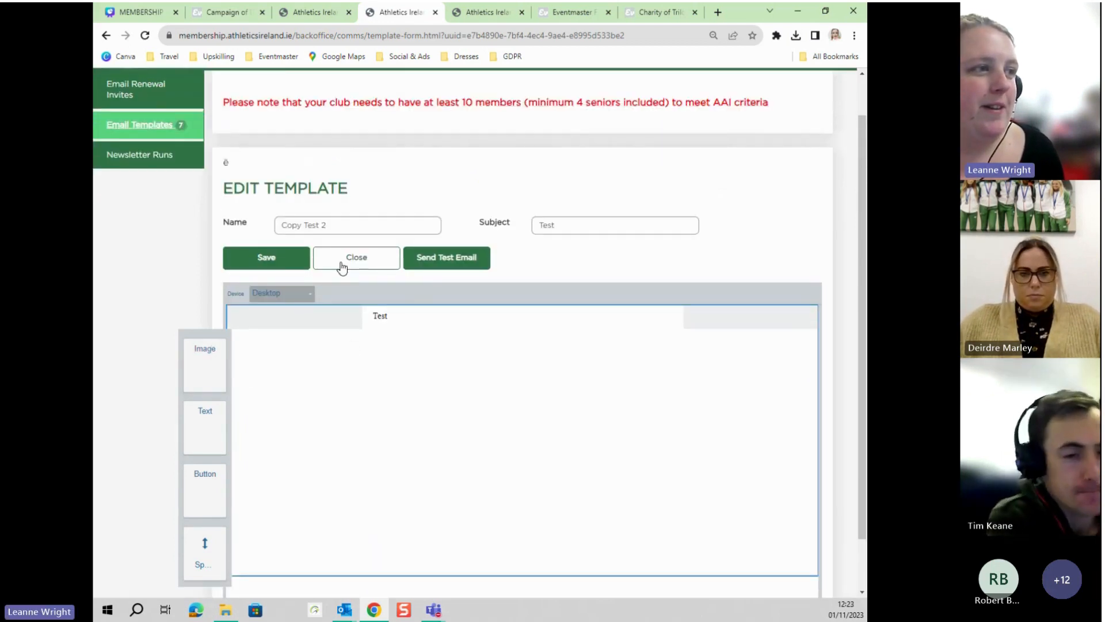
{"action": "scroll", "coordinate": [357, 262], "scroll_direction": "up", "scroll_amount": 1}
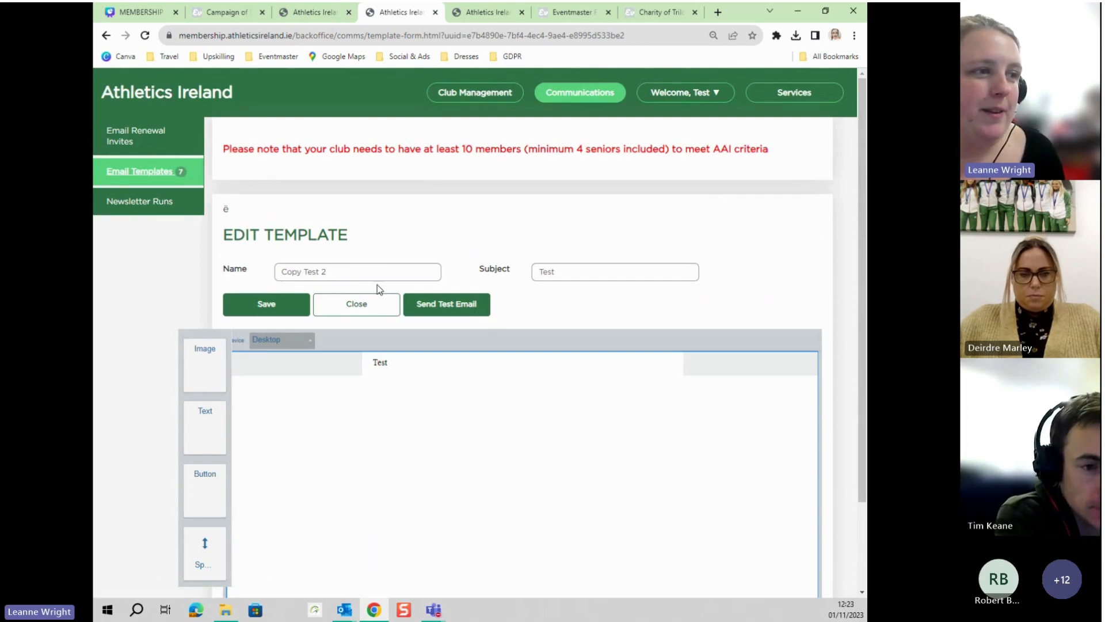
Examine the duplicated template's name and subject fields.
{"action": "left_click", "coordinate": [325, 271]}
{"action": "key", "text": "ctrl+a"}
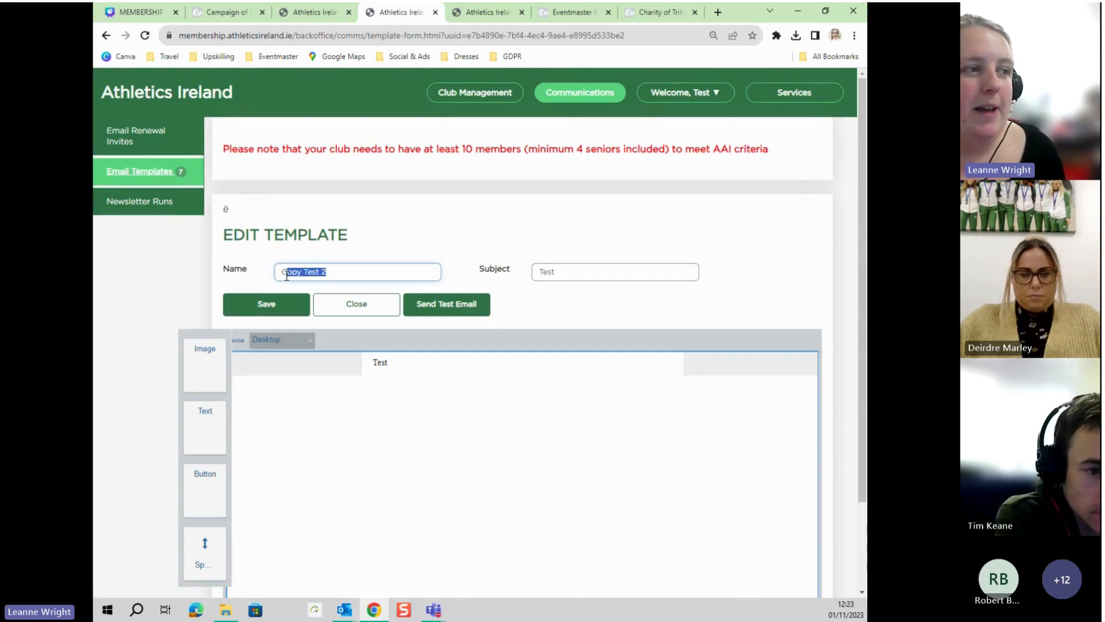
{"action": "left_click", "coordinate": [360, 278]}
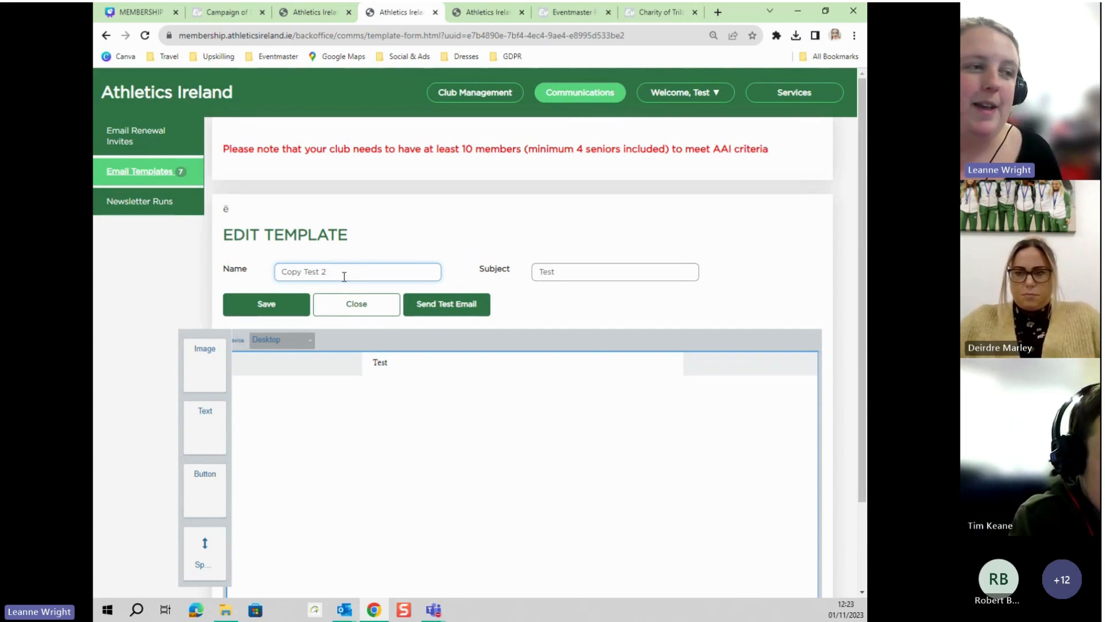
{"action": "double_click", "coordinate": [538, 271]}
{"action": "left_click", "coordinate": [582, 274]}
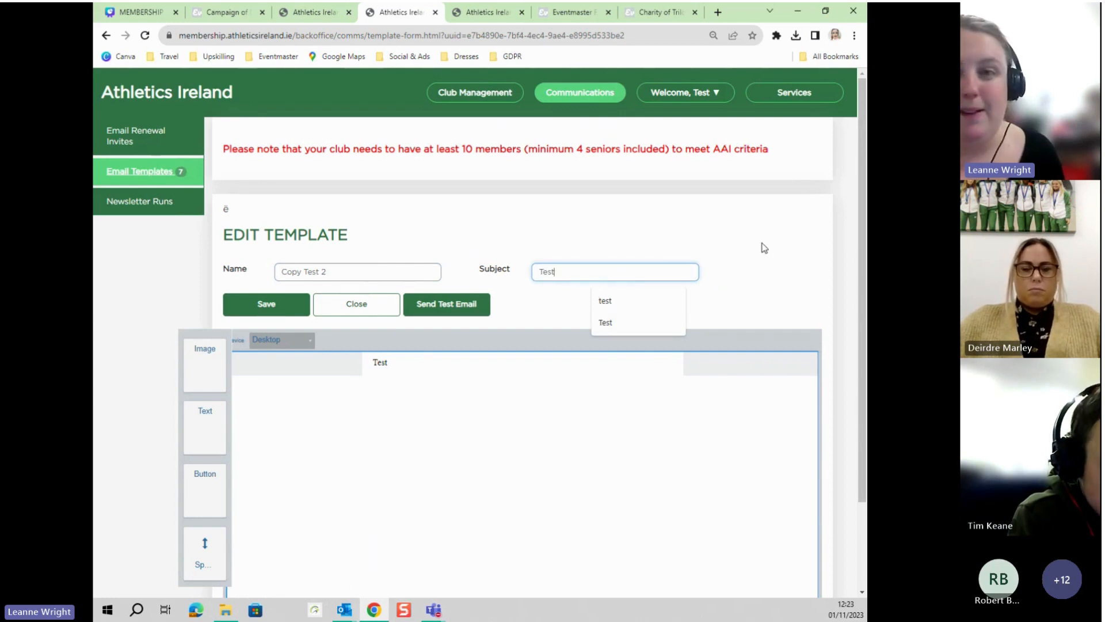
{"action": "left_click", "coordinate": [552, 296]}
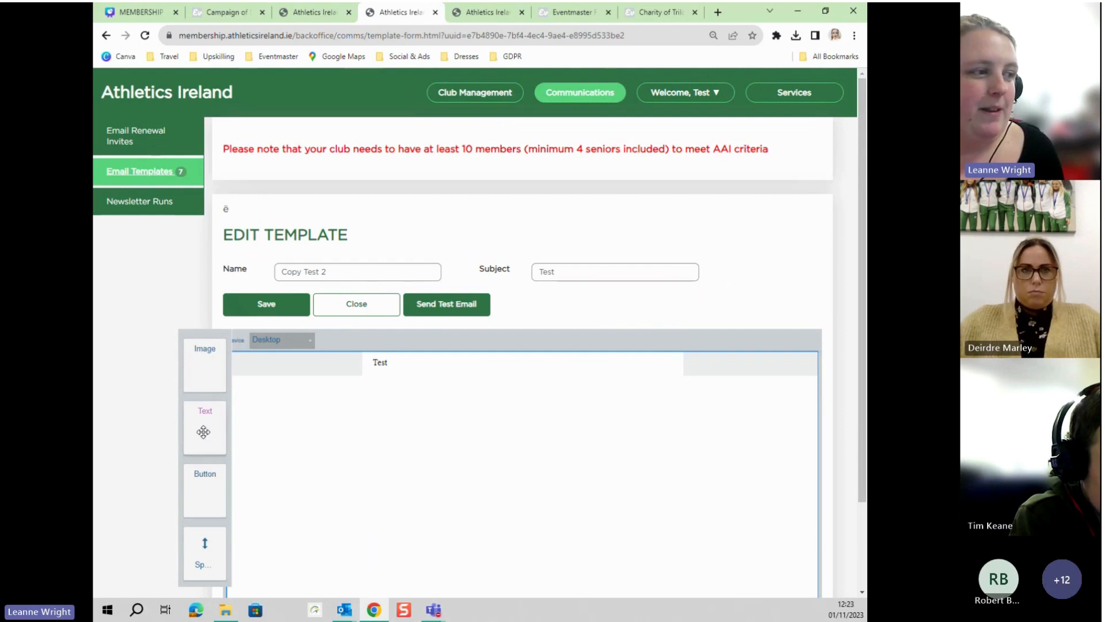
Add a text block below the existing "Test" text and replace its placeholder with "Hi All," followed by a line break.
{"action": "left_click_drag", "start_coordinate": [203, 432], "coordinate": [402, 386]}
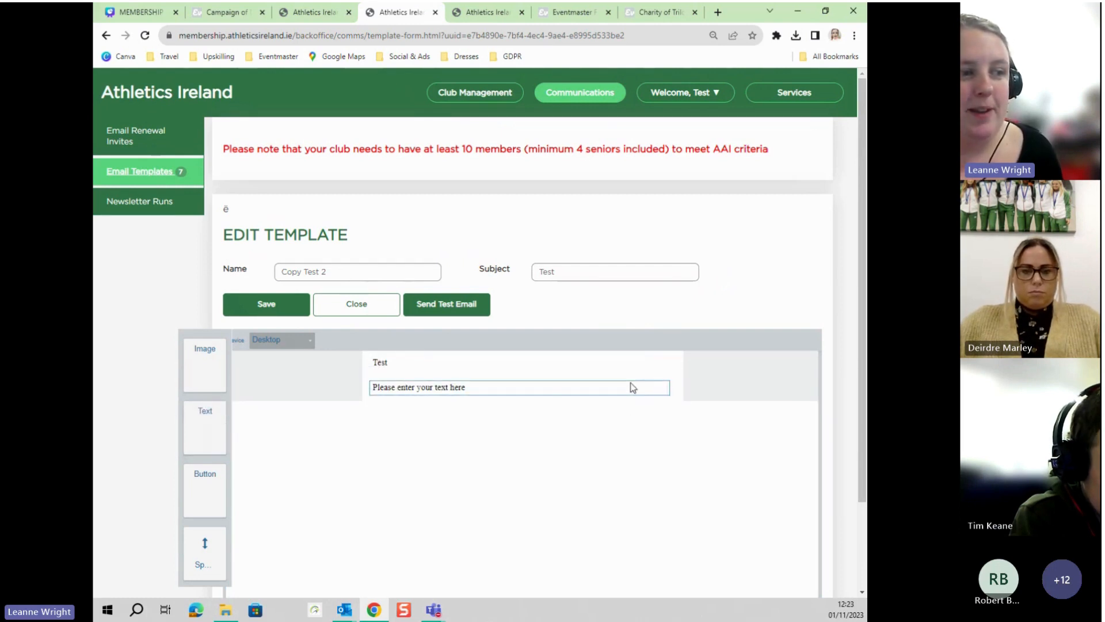
{"action": "double_click", "coordinate": [434, 388]}
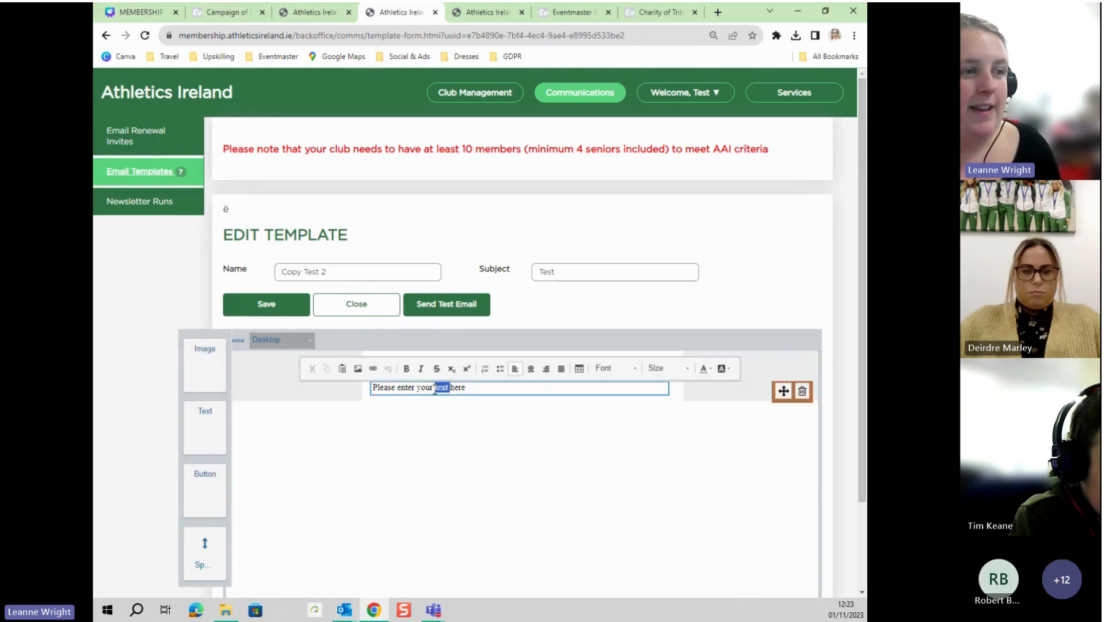
{"action": "triple_click", "coordinate": [448, 388]}
{"action": "type", "text": "Hi"}
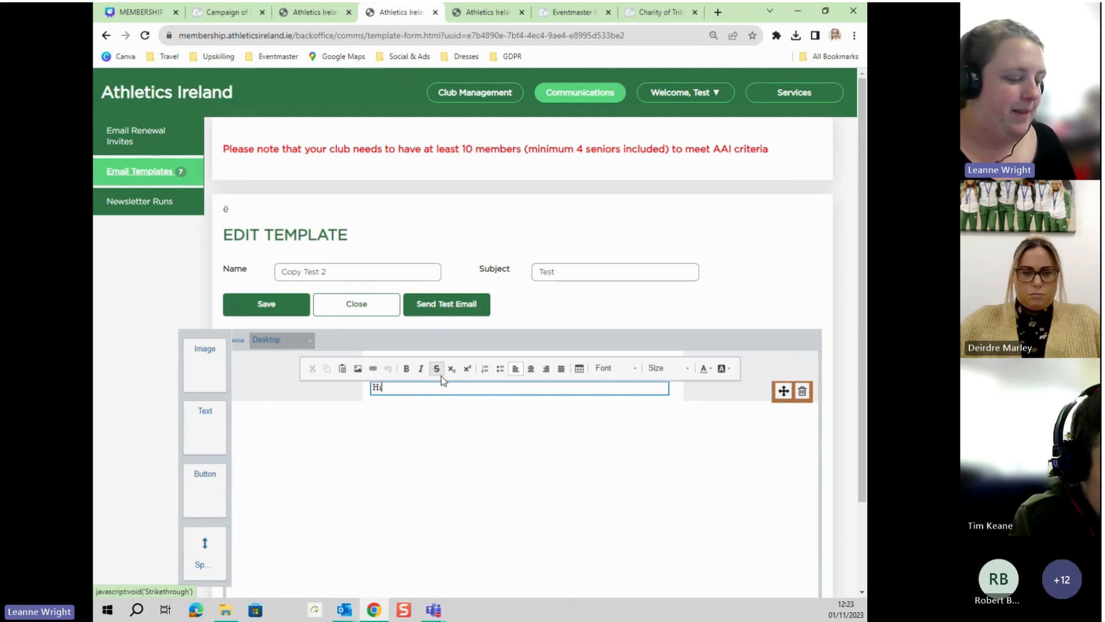
{"action": "type", "text": " Al"}
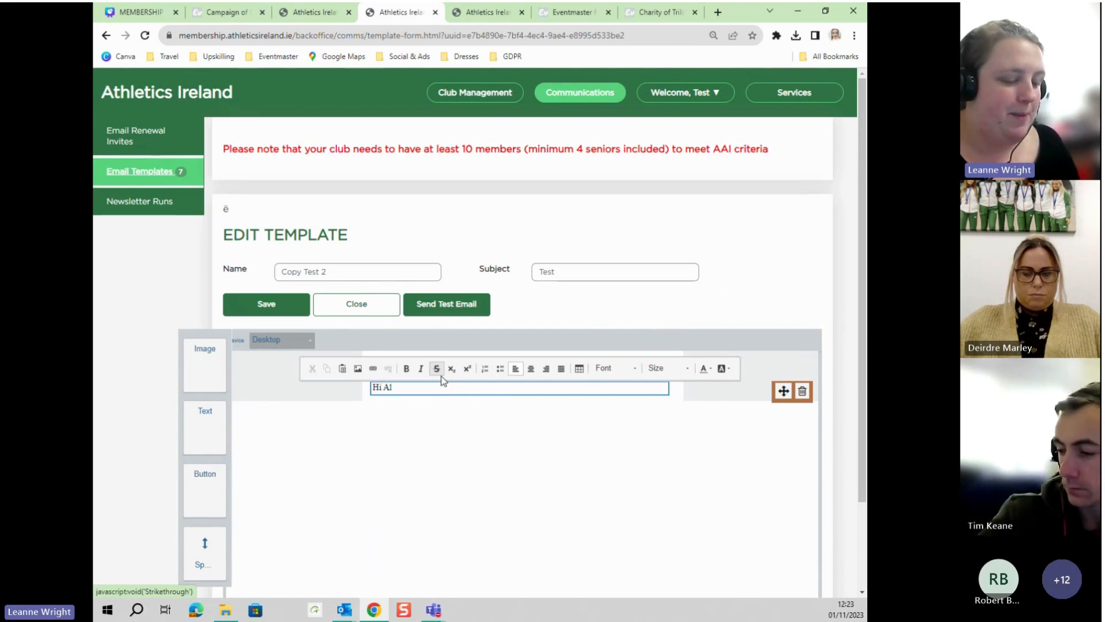
{"action": "type", "text": "l,"}
{"action": "key", "text": "Return"}
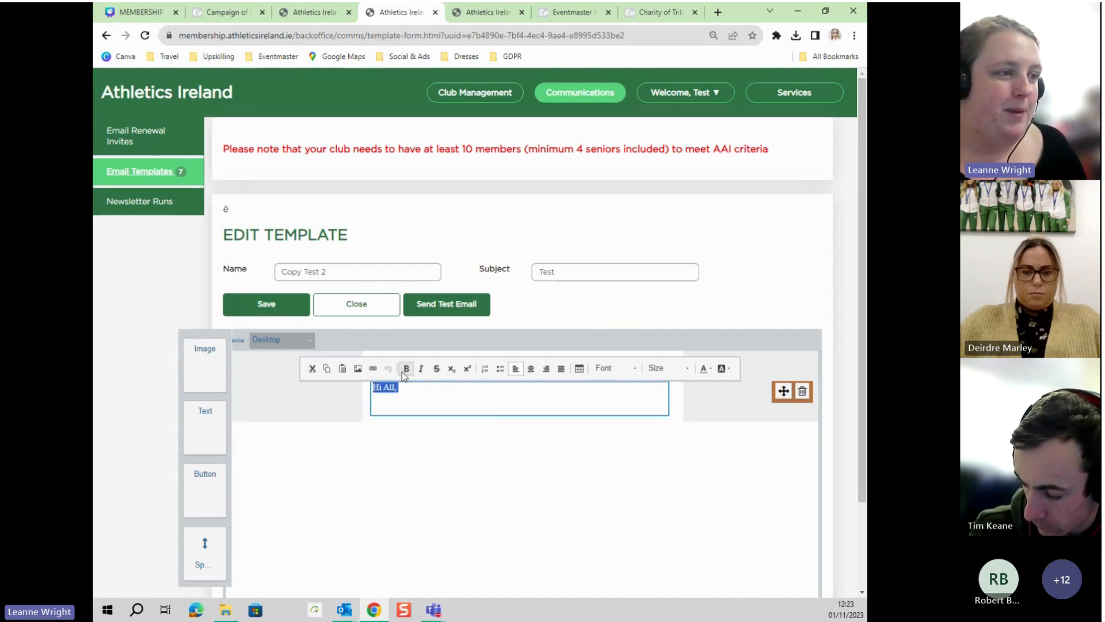
Make the "Hi All," greeting bold, trying italics on it and removing them again.
{"action": "left_click", "coordinate": [403, 372]}
{"action": "left_click", "coordinate": [418, 371]}
{"action": "left_click", "coordinate": [418, 398]}
{"action": "left_click", "coordinate": [406, 371]}
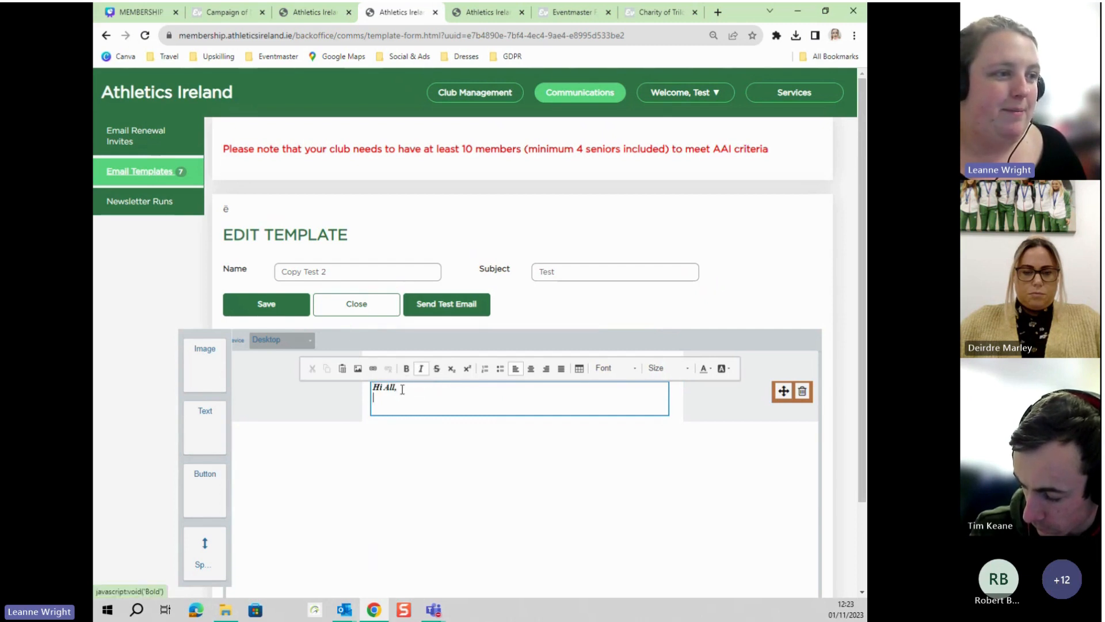
{"action": "left_click_drag", "start_coordinate": [402, 390], "coordinate": [363, 386]}
{"action": "left_click", "coordinate": [423, 370]}
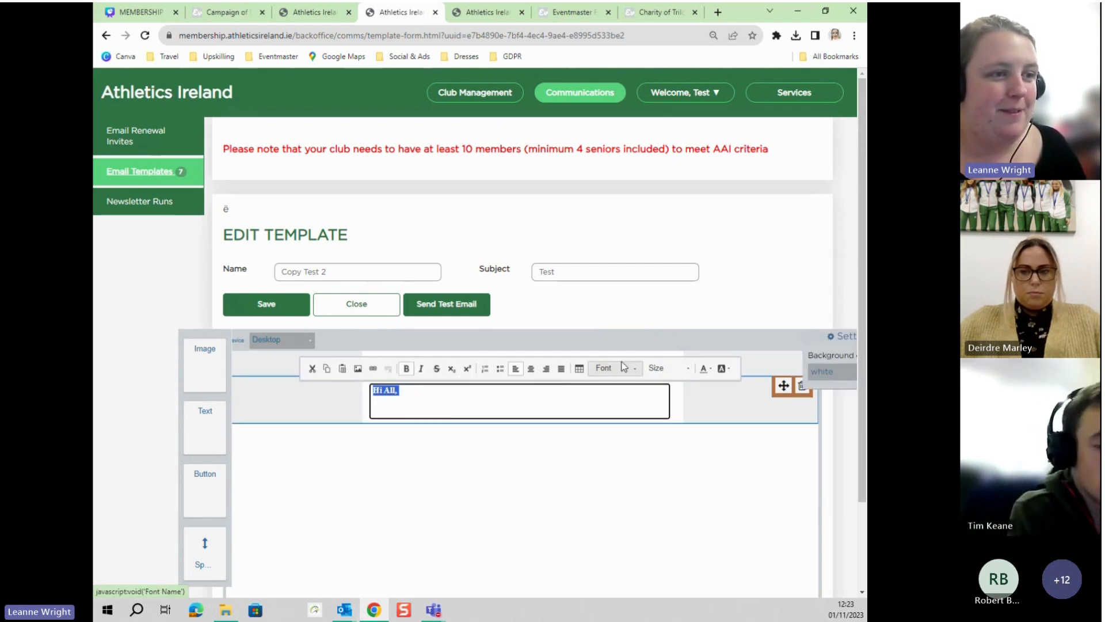
Set the "Hi All," greeting to the Tahoma font at size 22.
{"action": "left_click", "coordinate": [623, 367]}
{"action": "scroll", "coordinate": [627, 423], "scroll_direction": "down", "scroll_amount": 2}
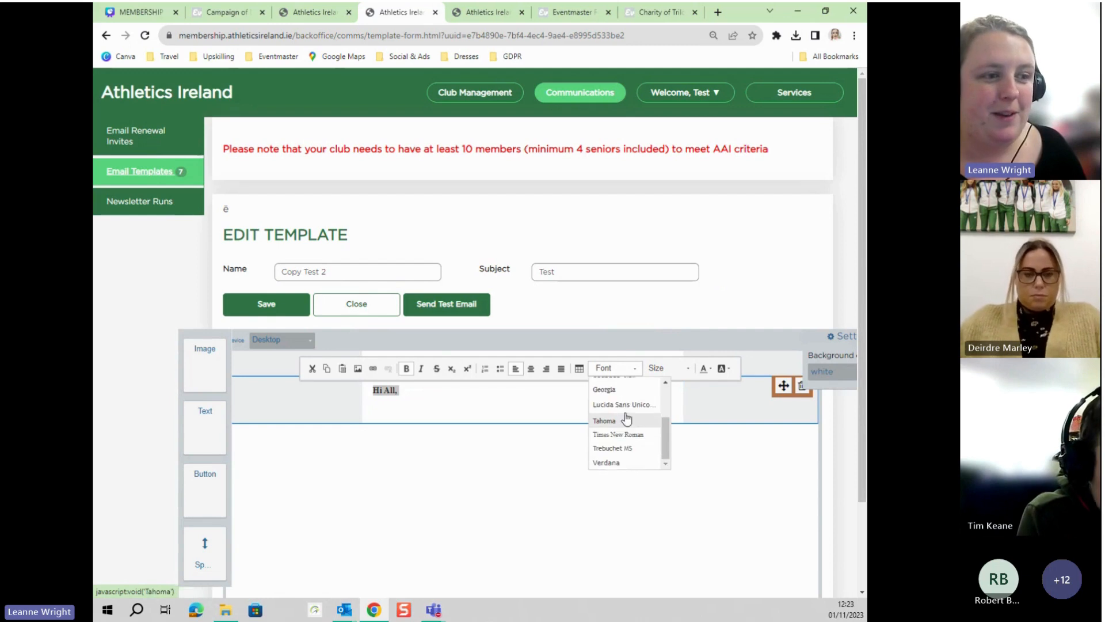
{"action": "left_click", "coordinate": [604, 420]}
{"action": "left_click", "coordinate": [667, 367]}
{"action": "scroll", "coordinate": [682, 438], "scroll_direction": "down", "scroll_amount": 2}
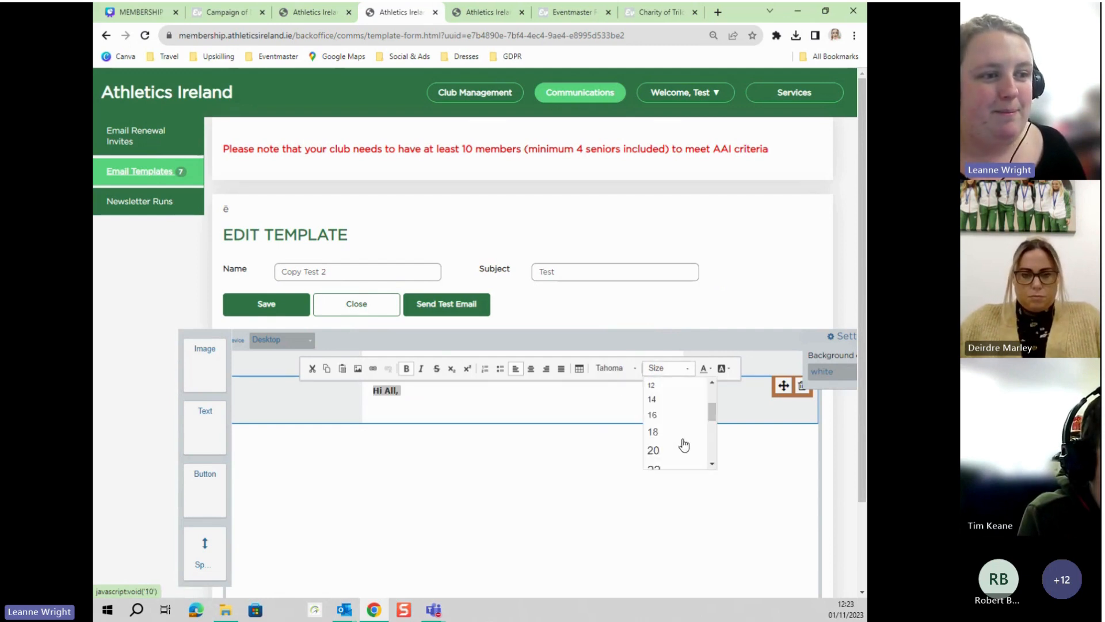
{"action": "scroll", "coordinate": [684, 444], "scroll_direction": "down", "scroll_amount": 1}
{"action": "left_click", "coordinate": [661, 434]}
{"action": "left_click", "coordinate": [476, 406]}
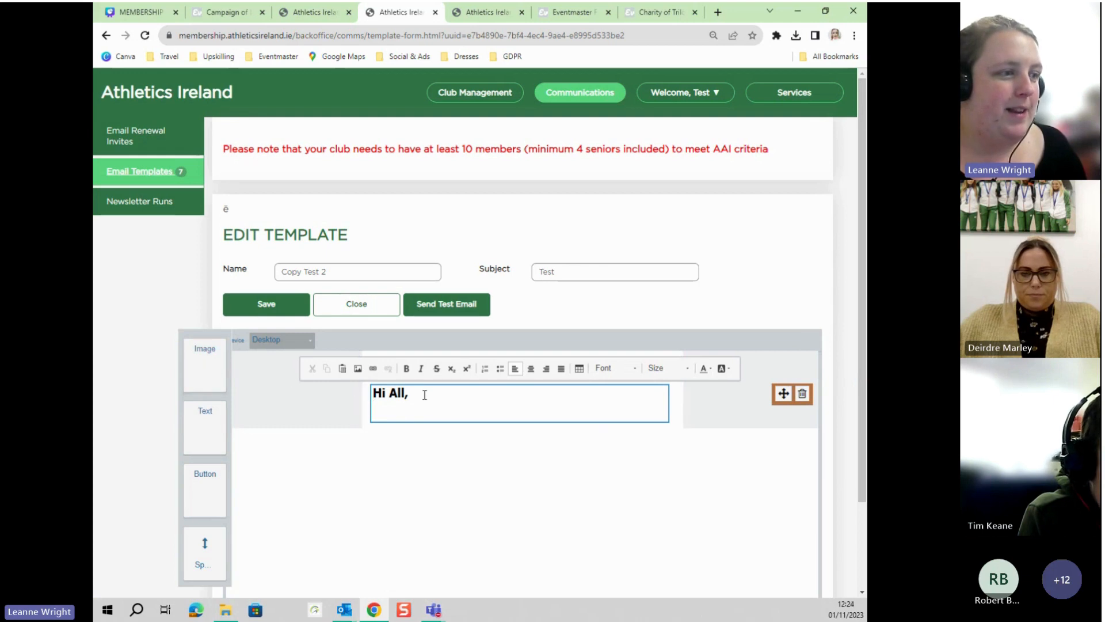
{"action": "key", "text": "Return"}
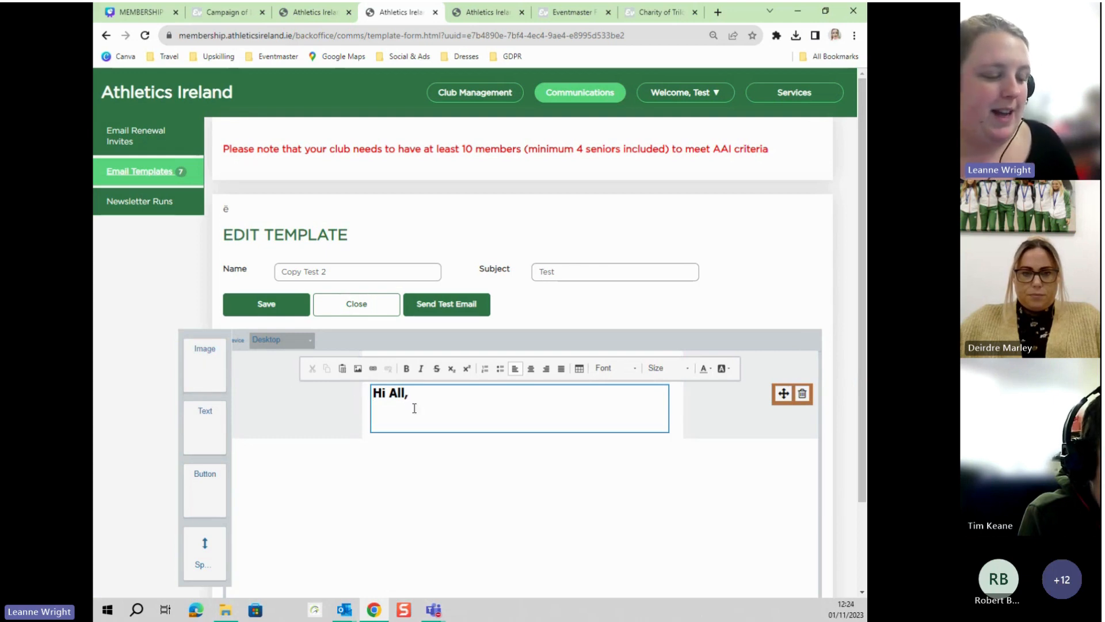
{"action": "type", "text": "ww.eve"}
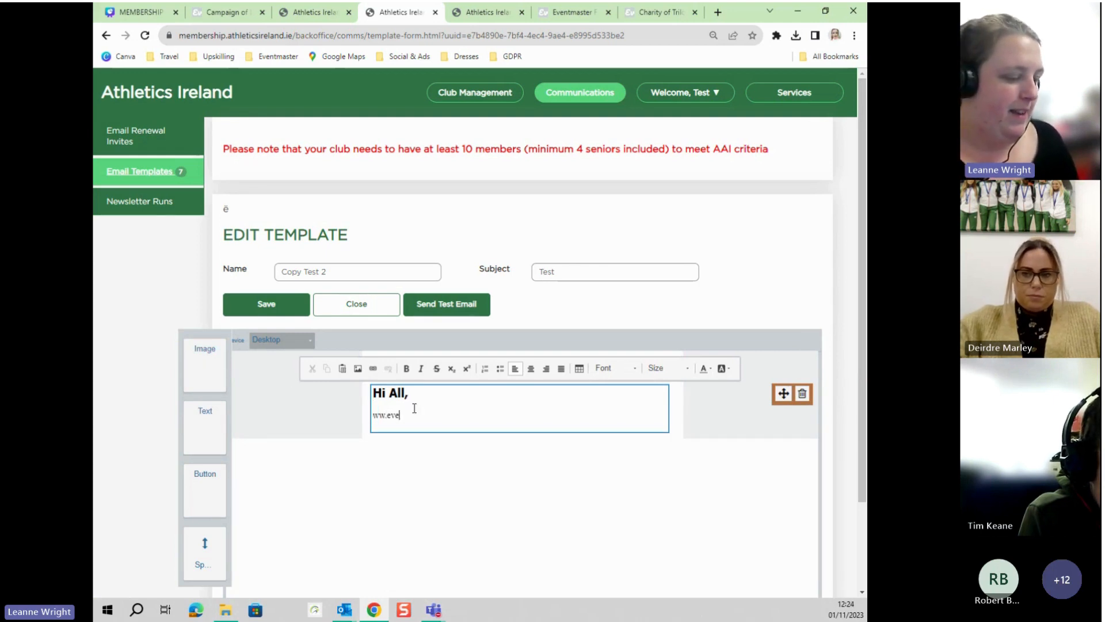
{"action": "type", "text": "ntmaster"}
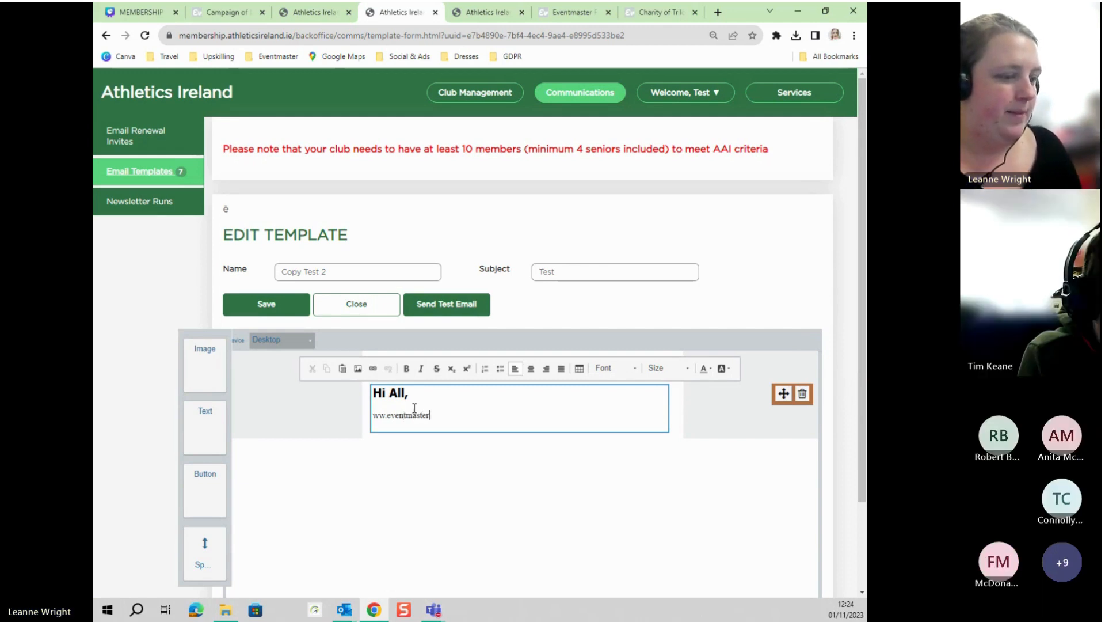
{"action": "type", "text": ".ie"}
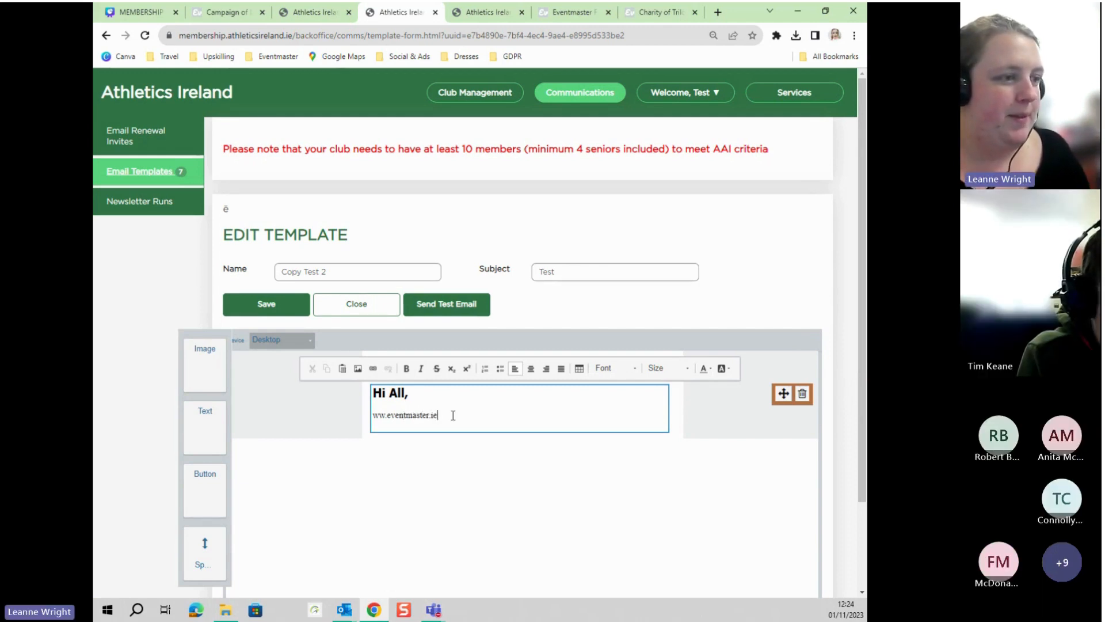
{"action": "left_click_drag", "start_coordinate": [453, 415], "coordinate": [374, 416]}
{"action": "left_click", "coordinate": [389, 418]}
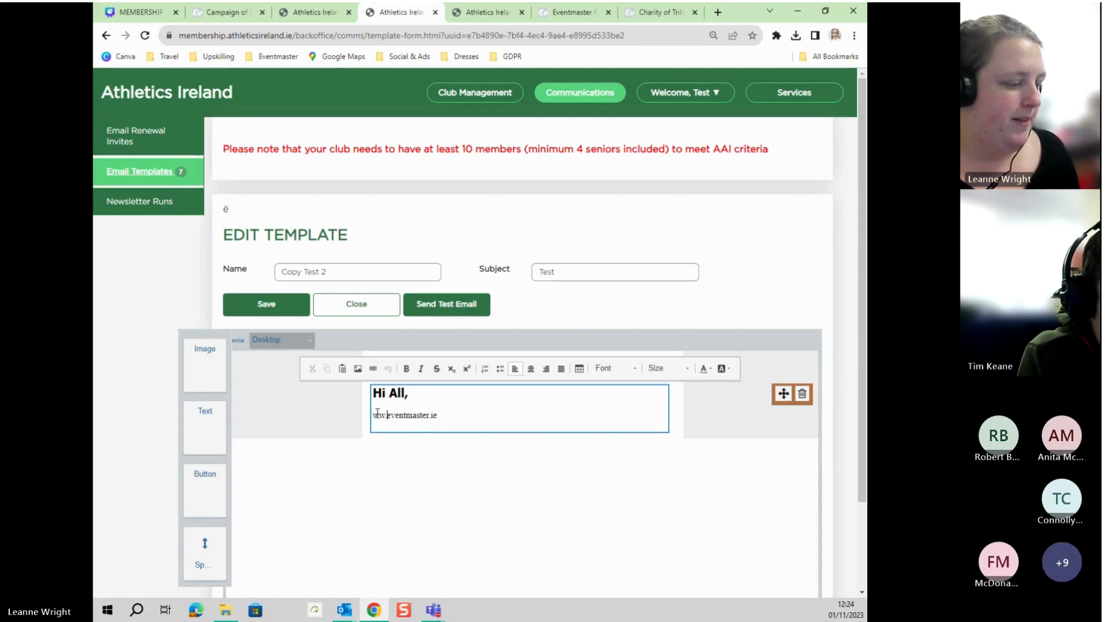
{"action": "type", "text": "w"}
{"action": "left_click_drag", "start_coordinate": [449, 415], "coordinate": [370, 424]}
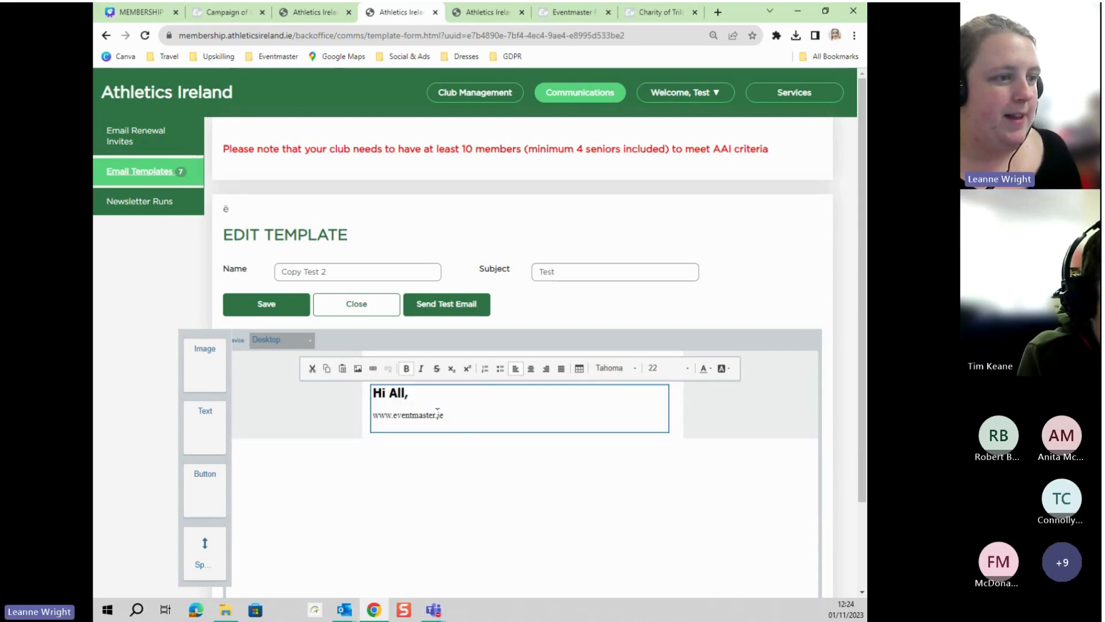
{"action": "left_click_drag", "start_coordinate": [460, 415], "coordinate": [387, 415]}
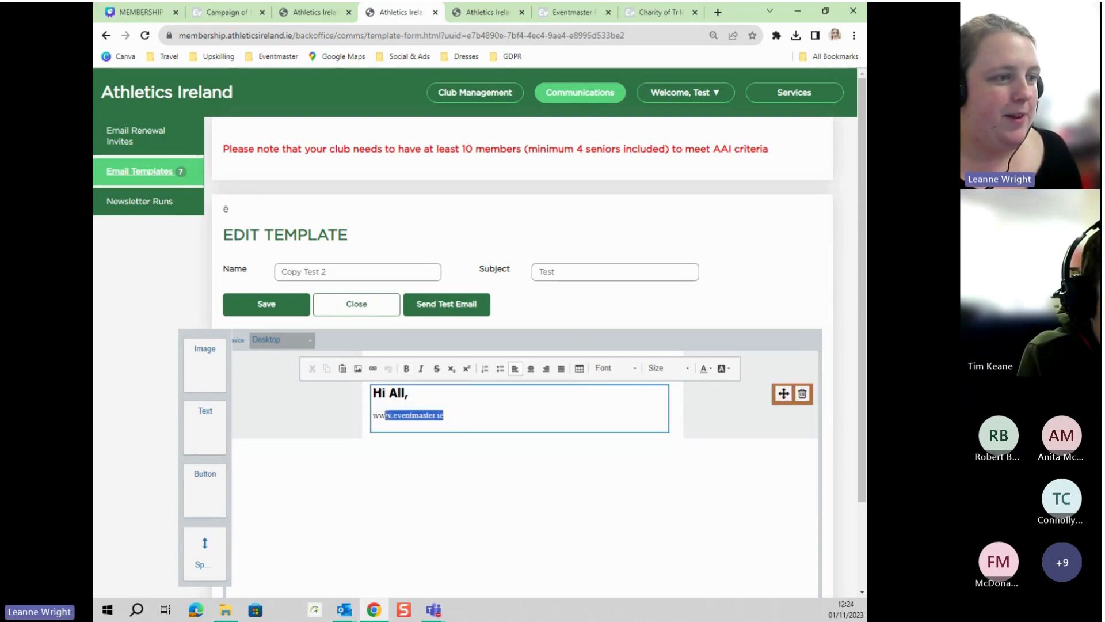
{"action": "left_click", "coordinate": [373, 369]}
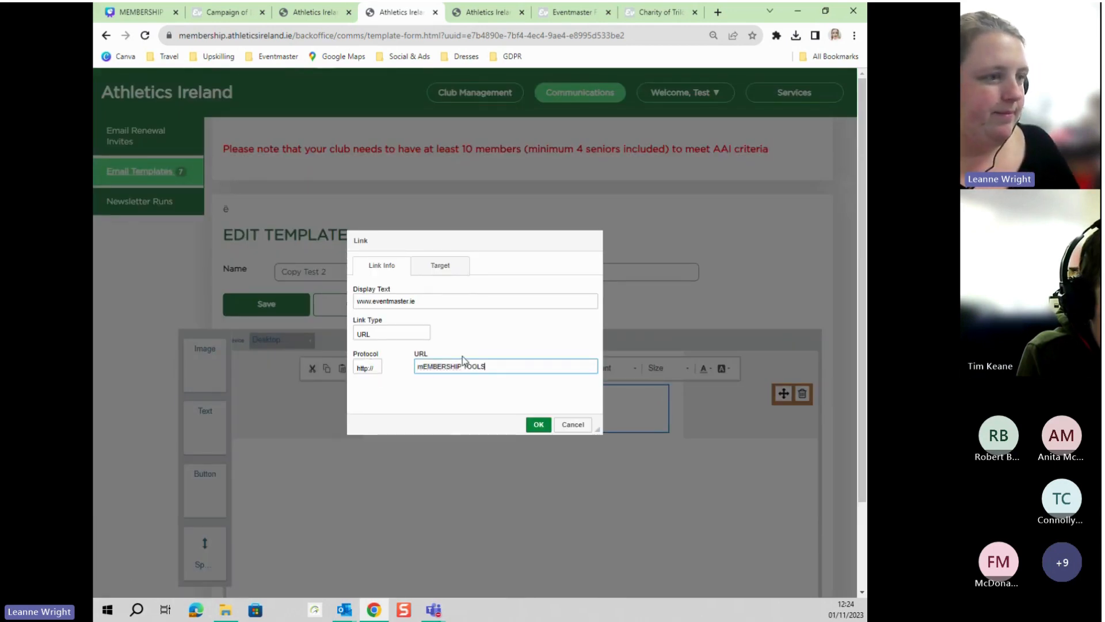
{"action": "type", "text": "mEMBERSHIP TOOLS"}
{"action": "key", "text": "ctrl+a"}
{"action": "type", "text": "Ev"}
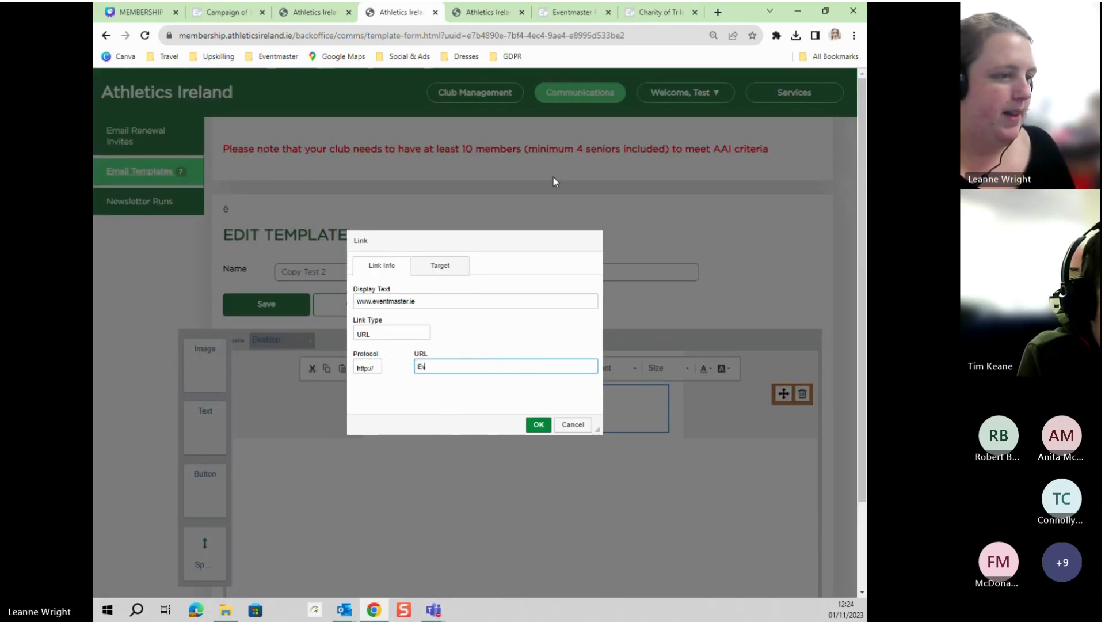
{"action": "type", "text": "entmaster.ie"}
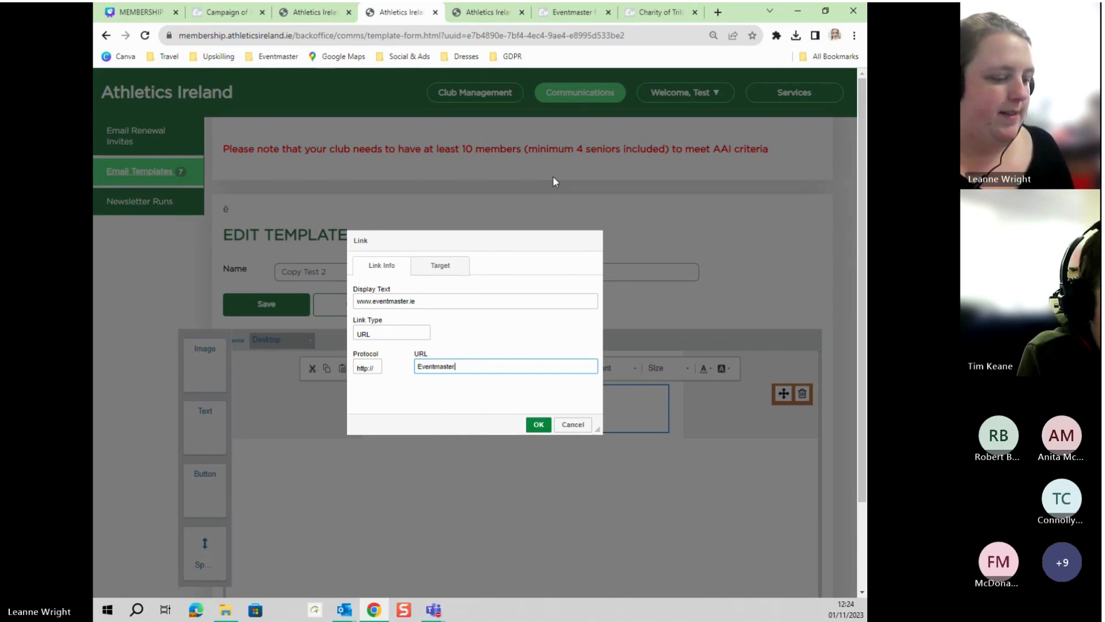
{"action": "left_click", "coordinate": [541, 427]}
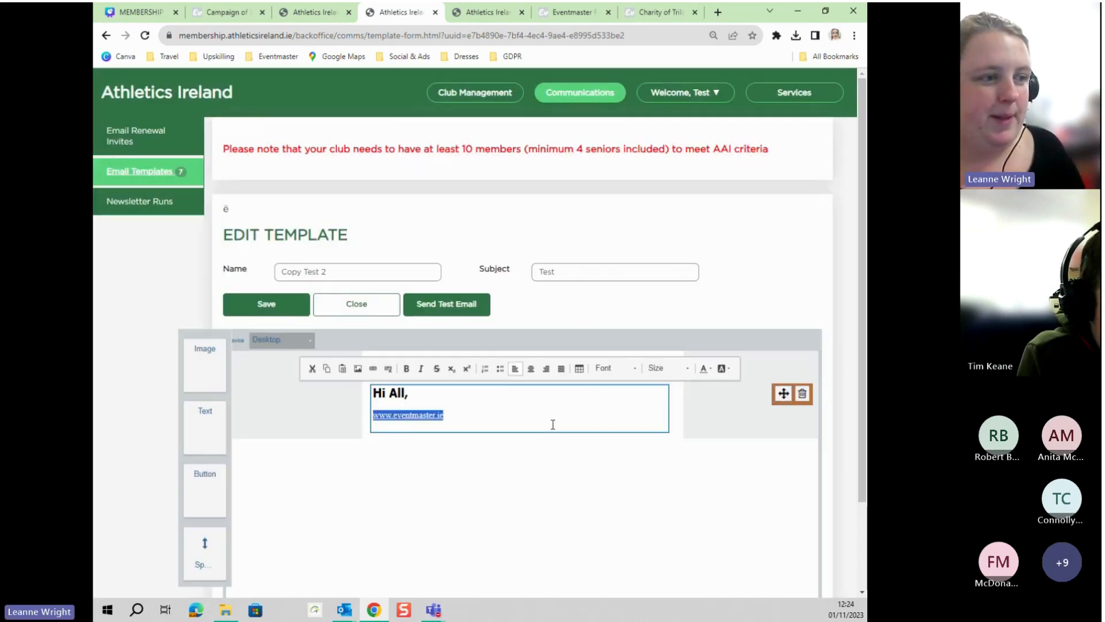
{"action": "left_click", "coordinate": [426, 429]}
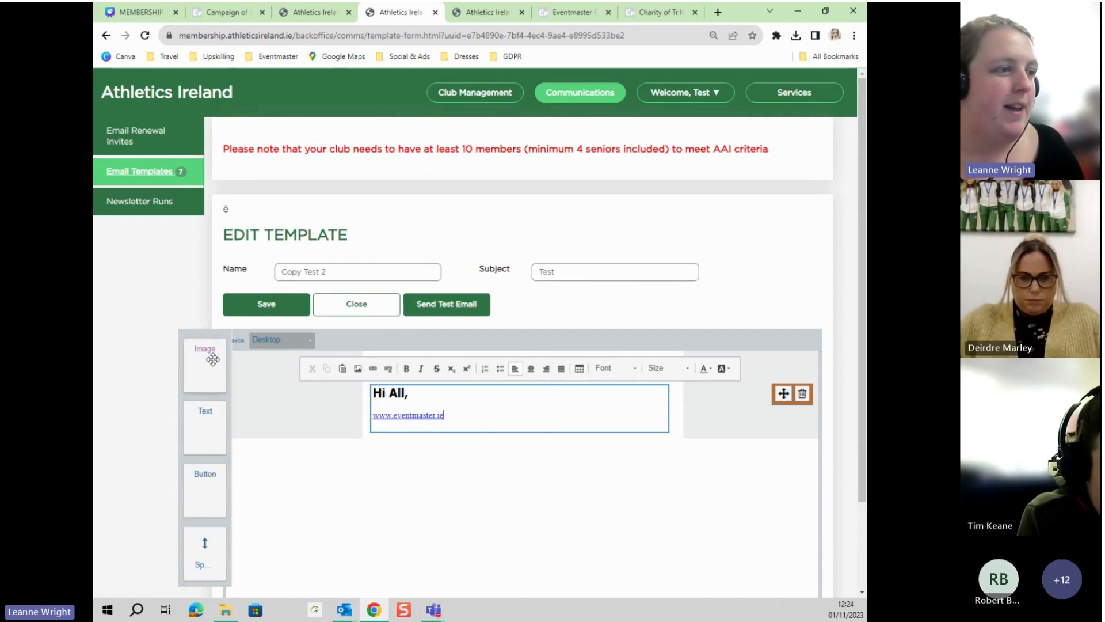
Place an image block between "Test" and the greeting and fill it with the uploaded permitted-events-process PNG.
{"action": "left_click_drag", "start_coordinate": [212, 358], "coordinate": [424, 388]}
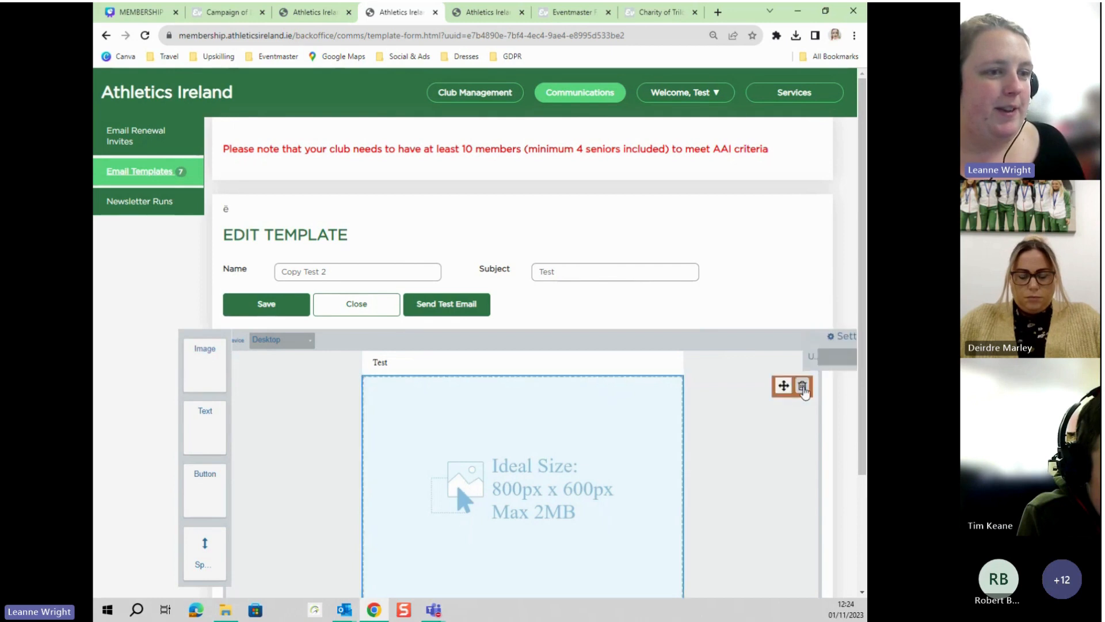
{"action": "left_click", "coordinate": [801, 384]}
{"action": "left_click_drag", "start_coordinate": [202, 354], "coordinate": [414, 392]}
{"action": "scroll", "coordinate": [544, 442], "scroll_direction": "down", "scroll_amount": 2}
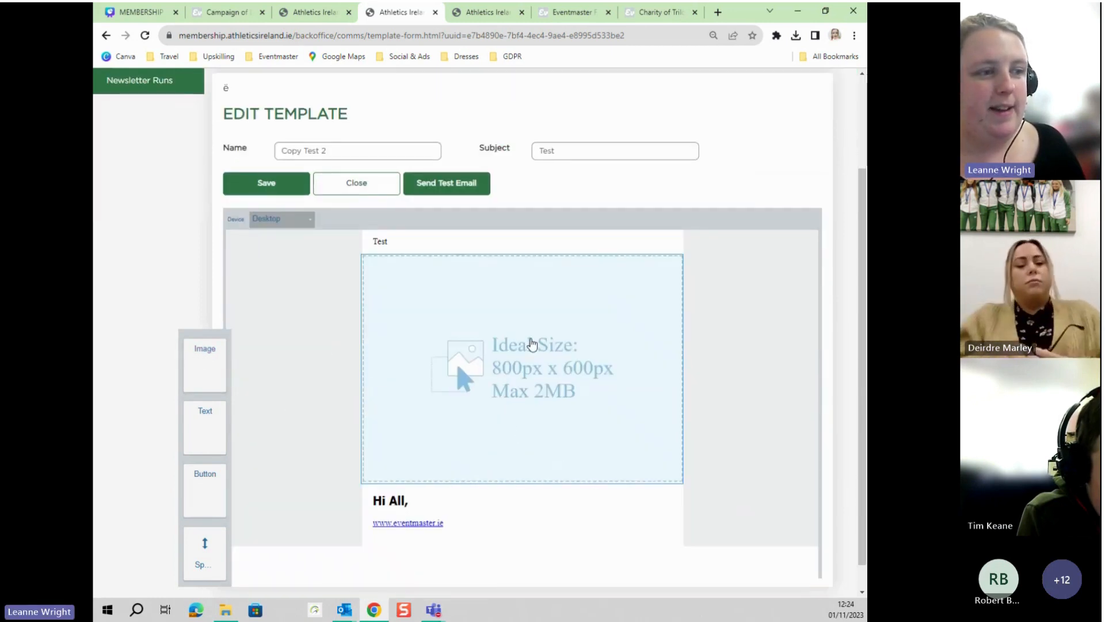
{"action": "double_click", "coordinate": [515, 338]}
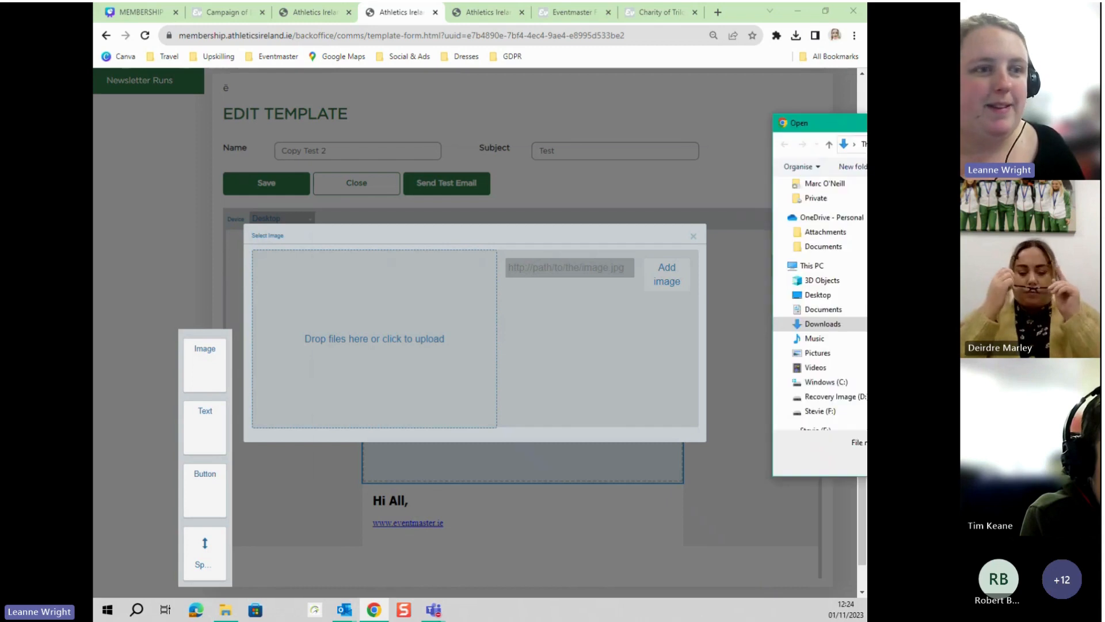
{"action": "mouse_move", "coordinate": [867, 131]}
{"action": "left_mouse_down"}
{"action": "mouse_move", "coordinate": [526, 98]}
{"action": "mouse_move", "coordinate": [450, 123]}
{"action": "mouse_move", "coordinate": [739, 147]}
{"action": "mouse_move", "coordinate": [867, 115]}
{"action": "left_mouse_up"}
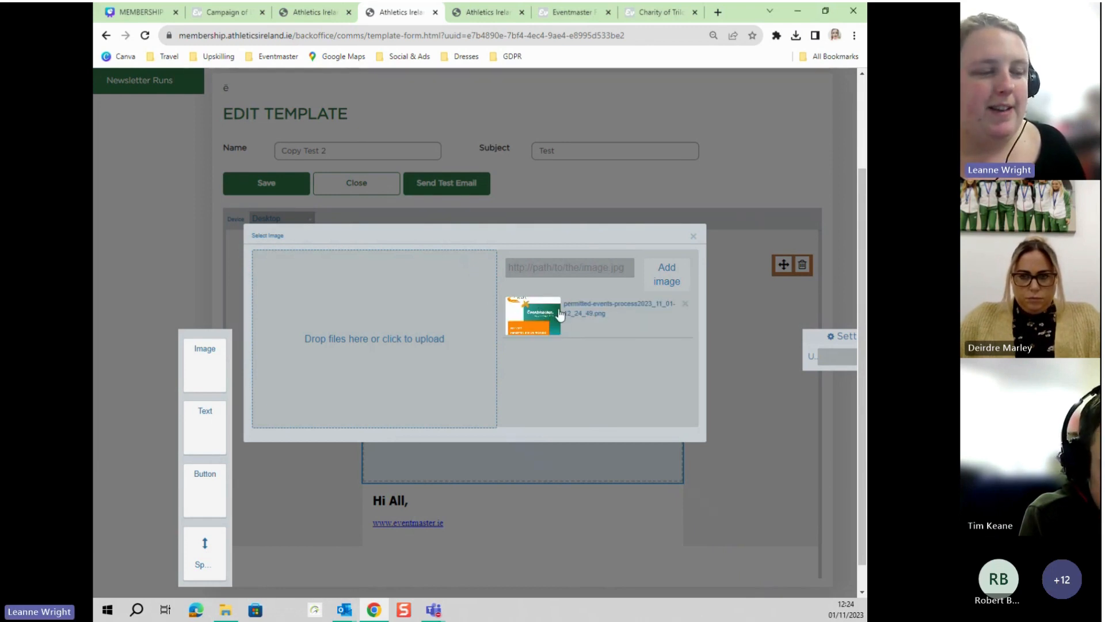
{"action": "left_click", "coordinate": [531, 321]}
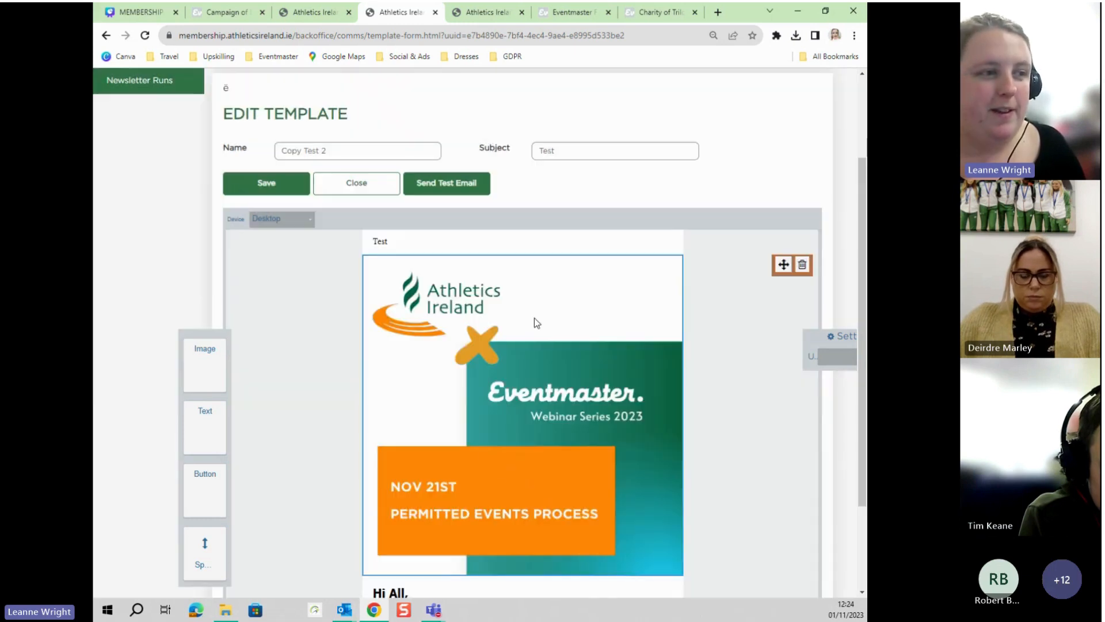
Move the webinar image below the greeting text and delete it from the template.
{"action": "scroll", "coordinate": [513, 360], "scroll_direction": "down", "scroll_amount": 2}
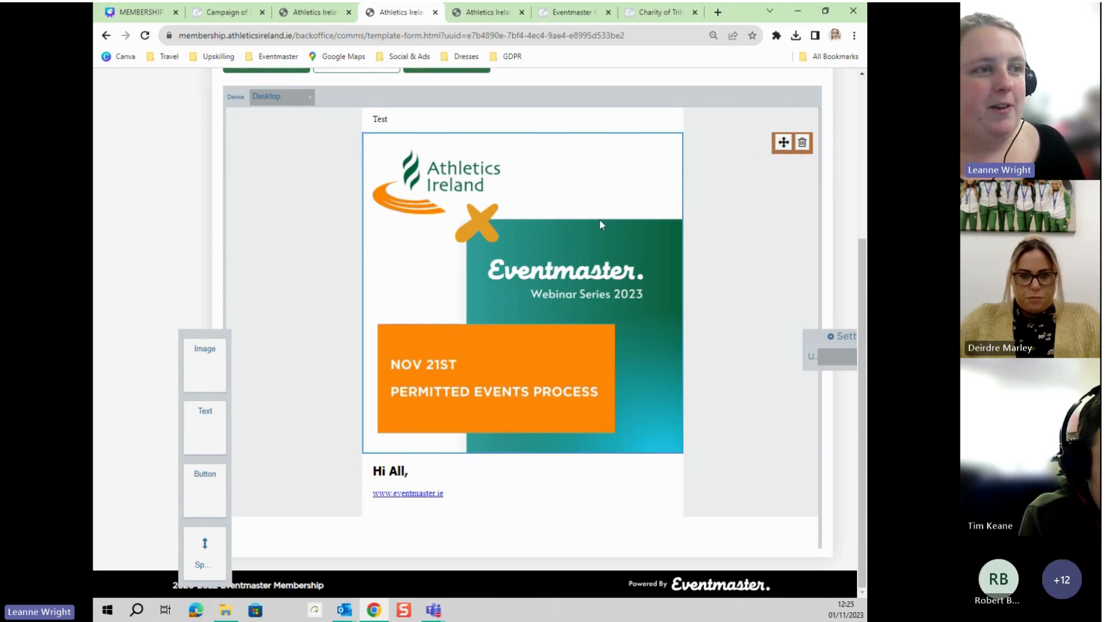
{"action": "left_click_drag", "start_coordinate": [782, 147], "coordinate": [639, 501]}
{"action": "left_click", "coordinate": [802, 206]}
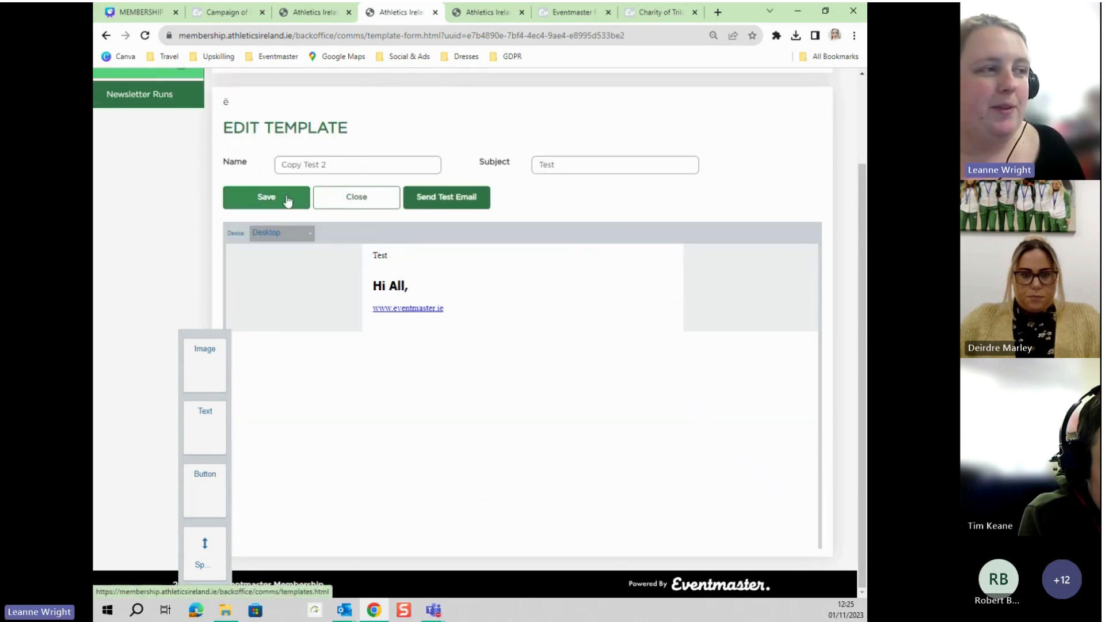
Save the template and reopen Copy Test 2 from the email templates list for editing.
{"action": "left_click", "coordinate": [297, 209]}
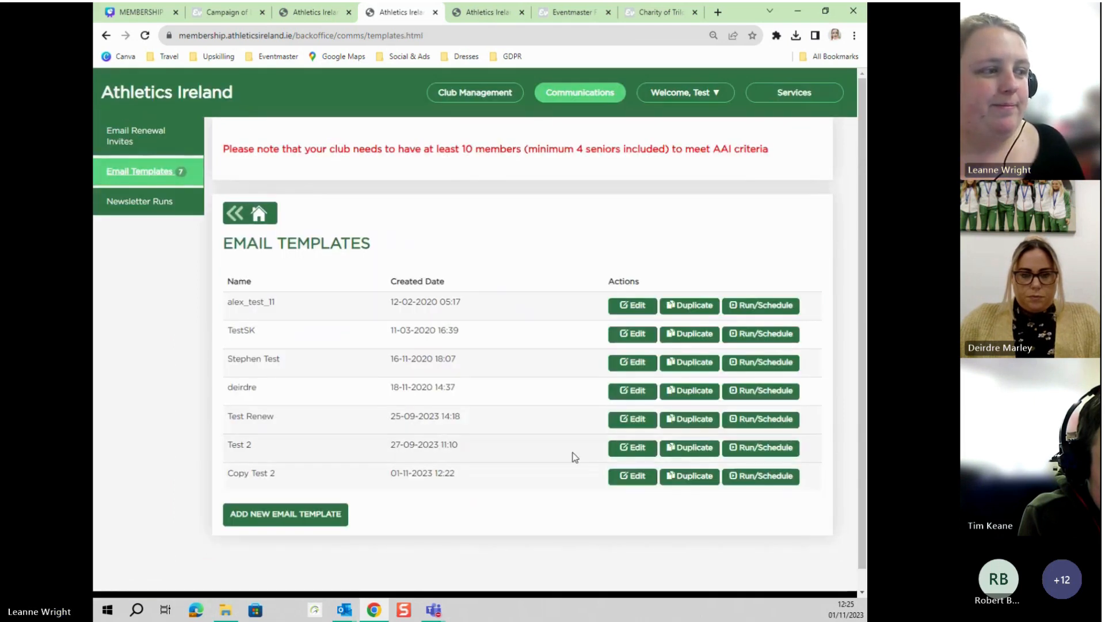
{"action": "left_click", "coordinate": [640, 477]}
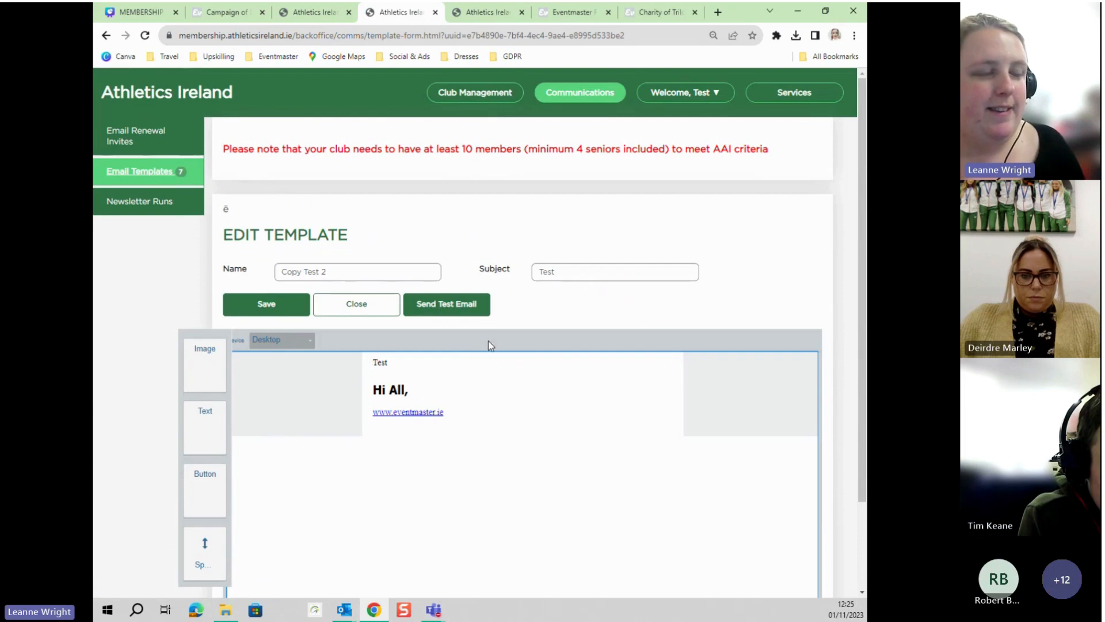
Send a test email of Copy Test 2 to the presenter's own email address and close the template.
{"action": "scroll", "coordinate": [463, 316], "scroll_direction": "down", "scroll_amount": 2}
{"action": "left_click", "coordinate": [464, 210]}
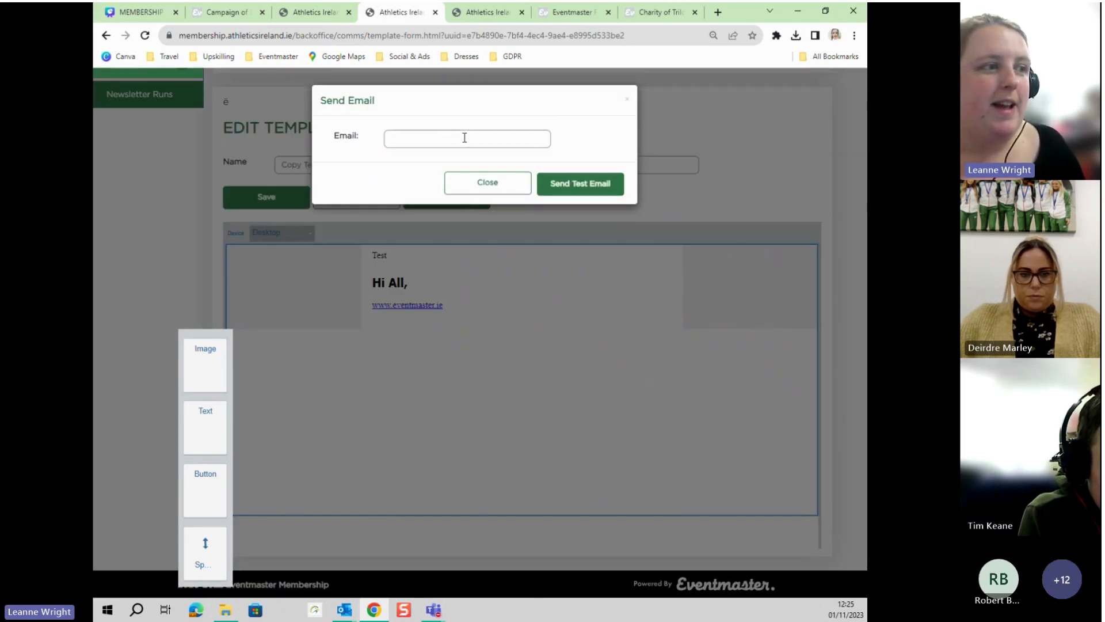
{"action": "left_click", "coordinate": [473, 137]}
{"action": "left_click", "coordinate": [480, 166]}
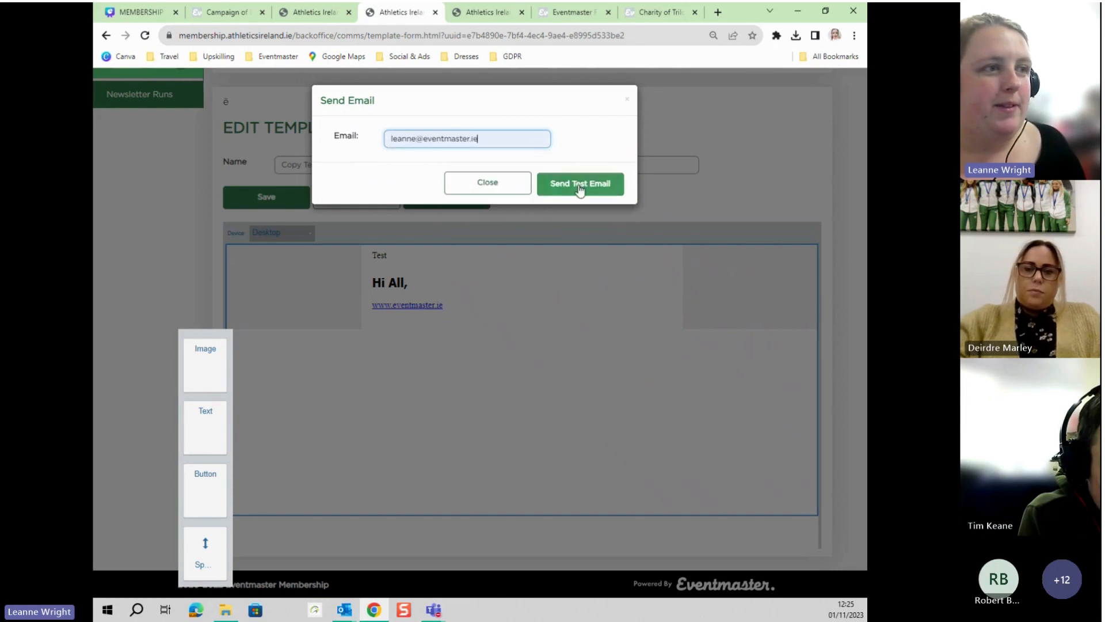
{"action": "left_click", "coordinate": [546, 194]}
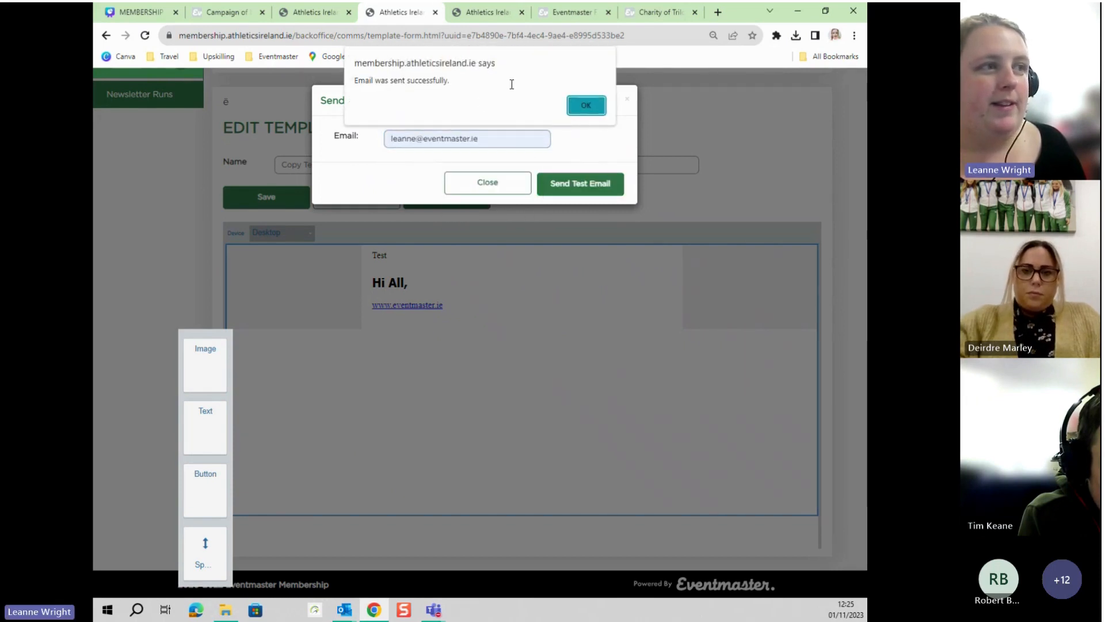
{"action": "left_click", "coordinate": [576, 111]}
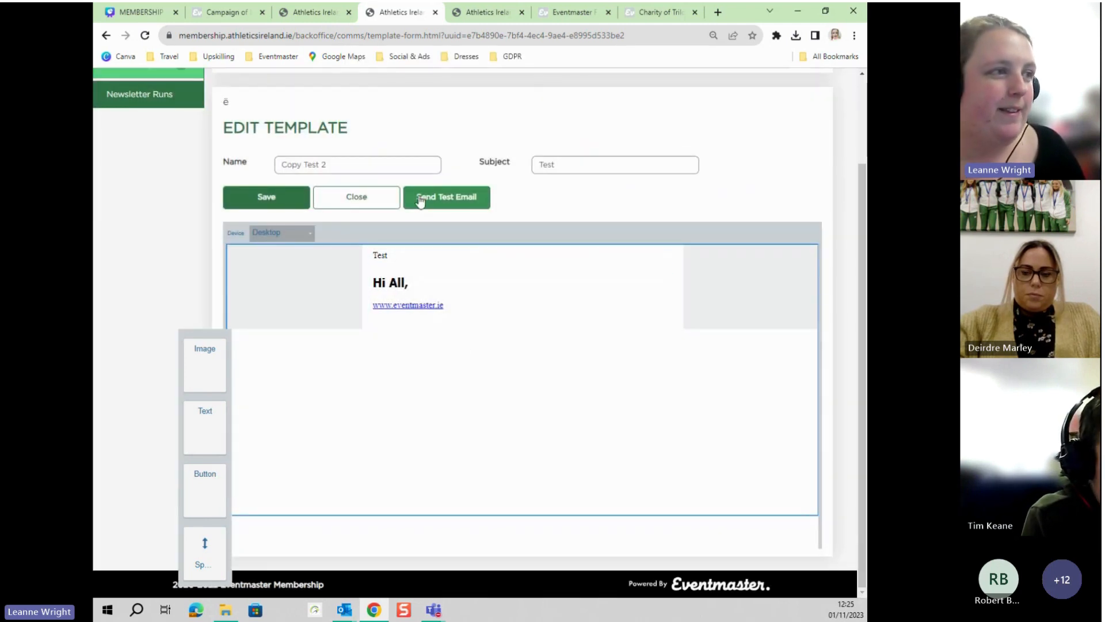
{"action": "left_click", "coordinate": [370, 203]}
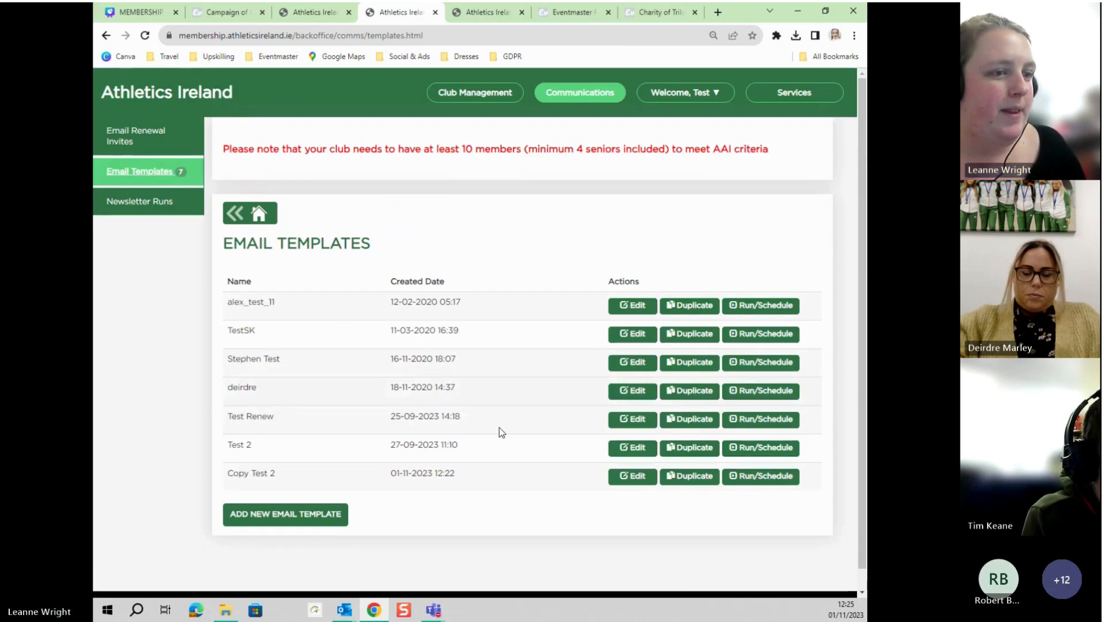
Open the run/schedule page for Copy Test 2 and examine the contact list options, keeping All Active members.
{"action": "left_click", "coordinate": [766, 483]}
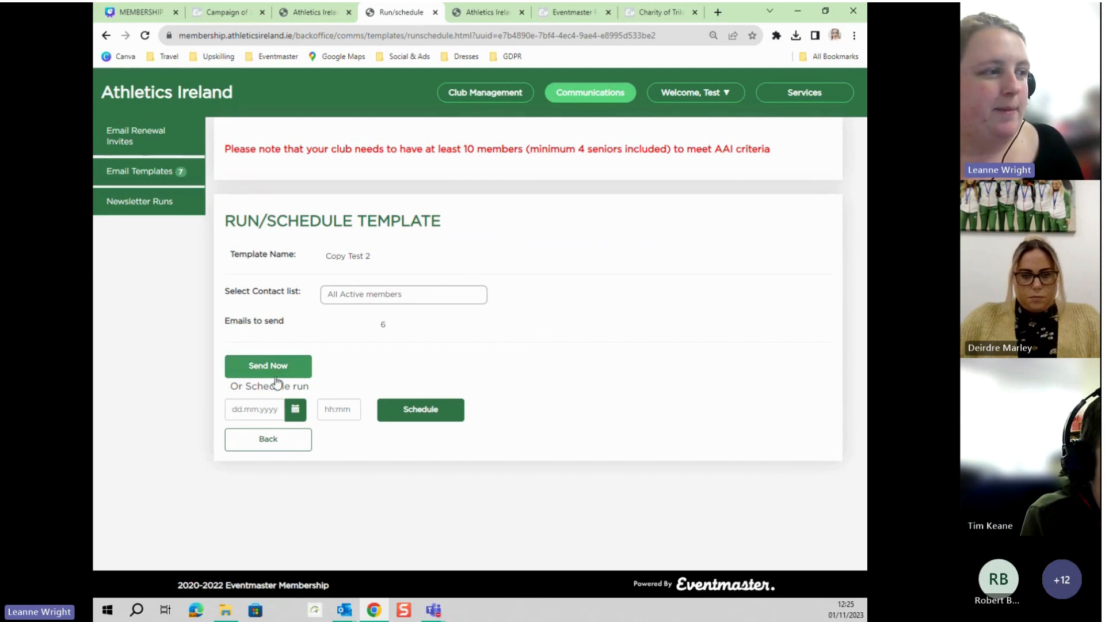
{"action": "left_click", "coordinate": [423, 298]}
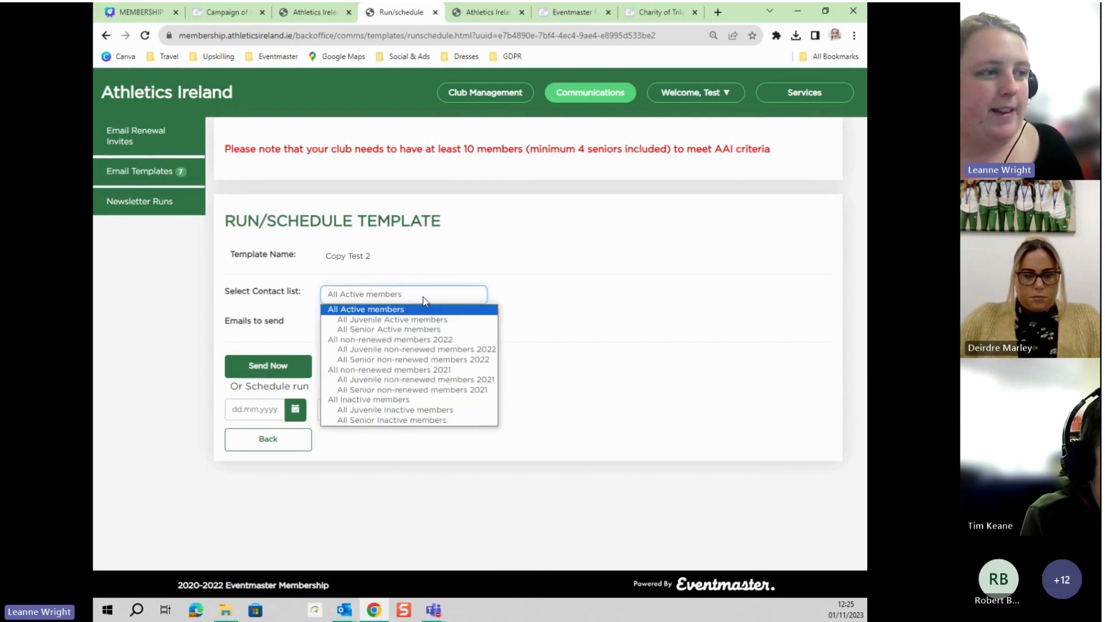
{"action": "left_click", "coordinate": [551, 283]}
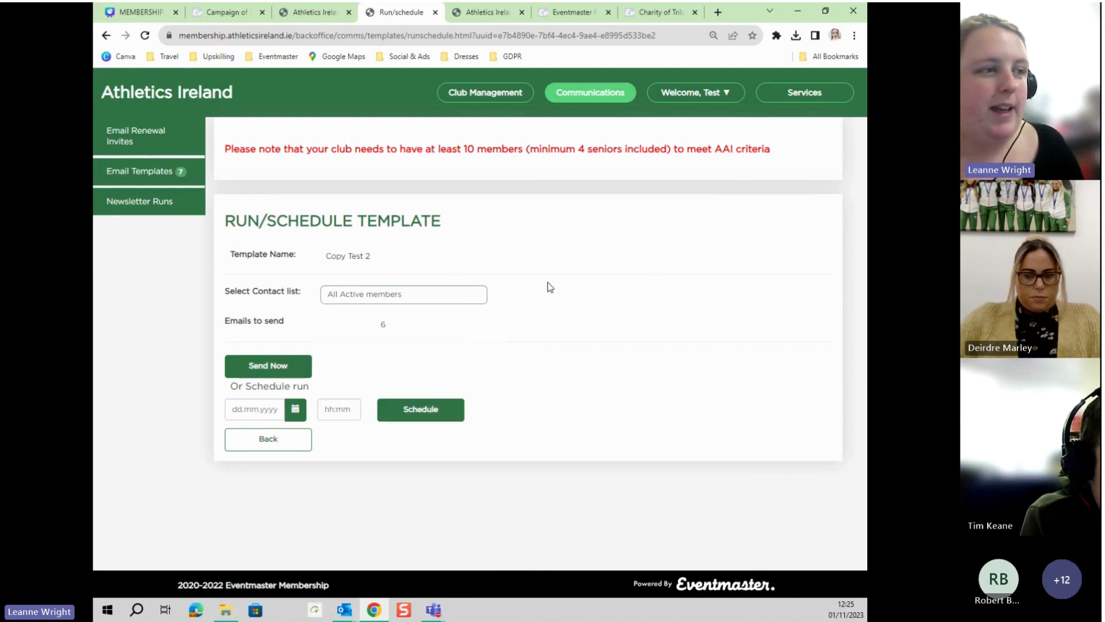
{"action": "left_click", "coordinate": [444, 301]}
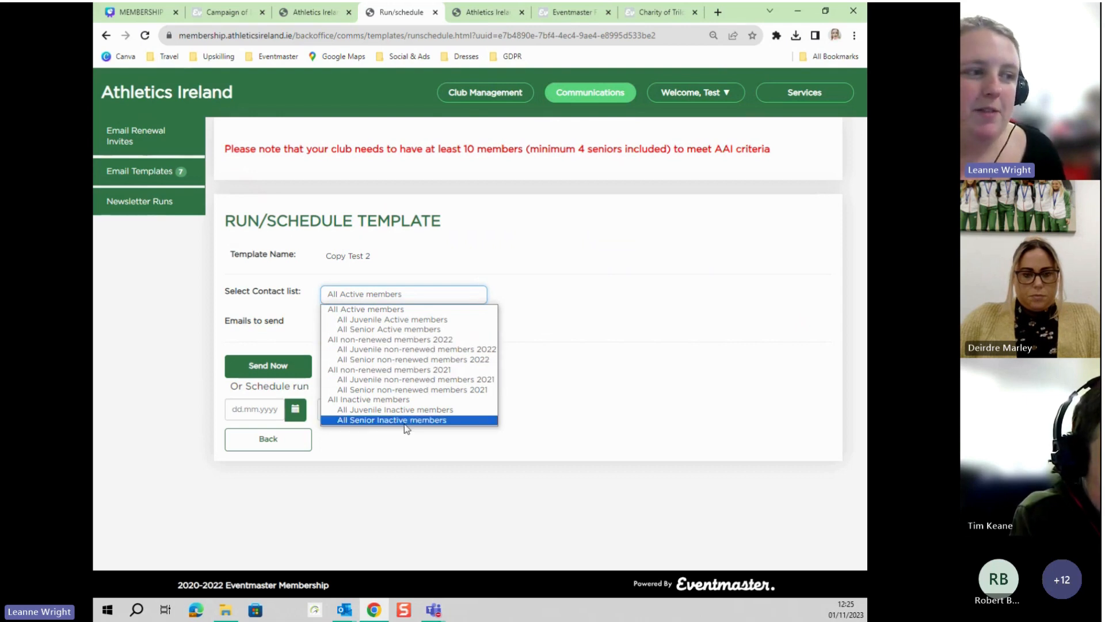
{"action": "left_click", "coordinate": [478, 310]}
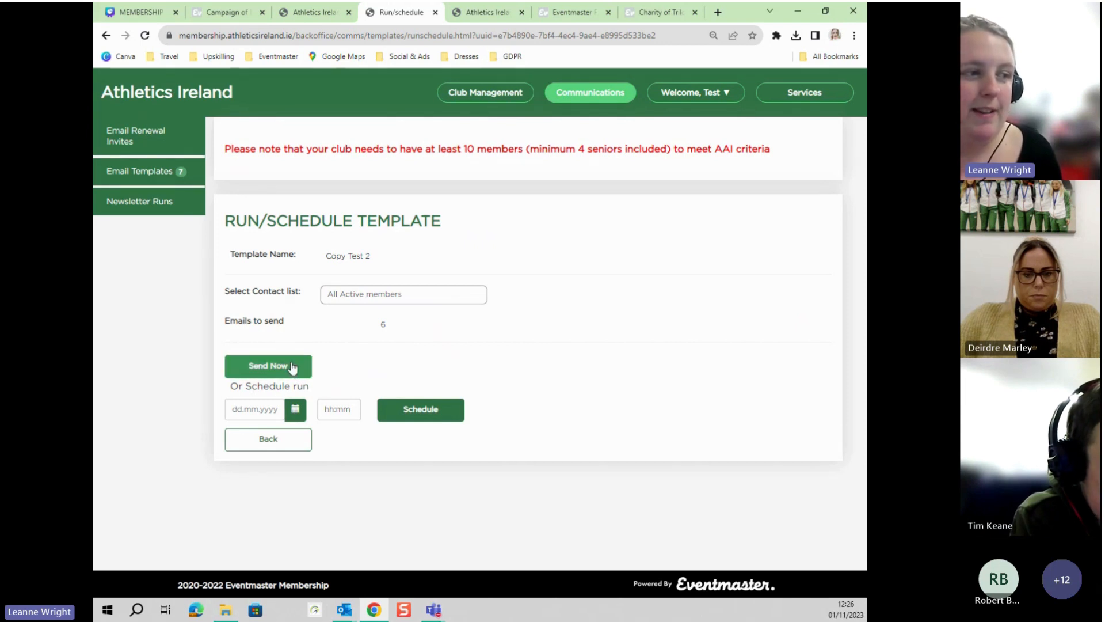
Set the scheduled run date of Copy Test 2 to 23.11.2023.
{"action": "left_click", "coordinate": [258, 414]}
{"action": "left_click", "coordinate": [369, 485]}
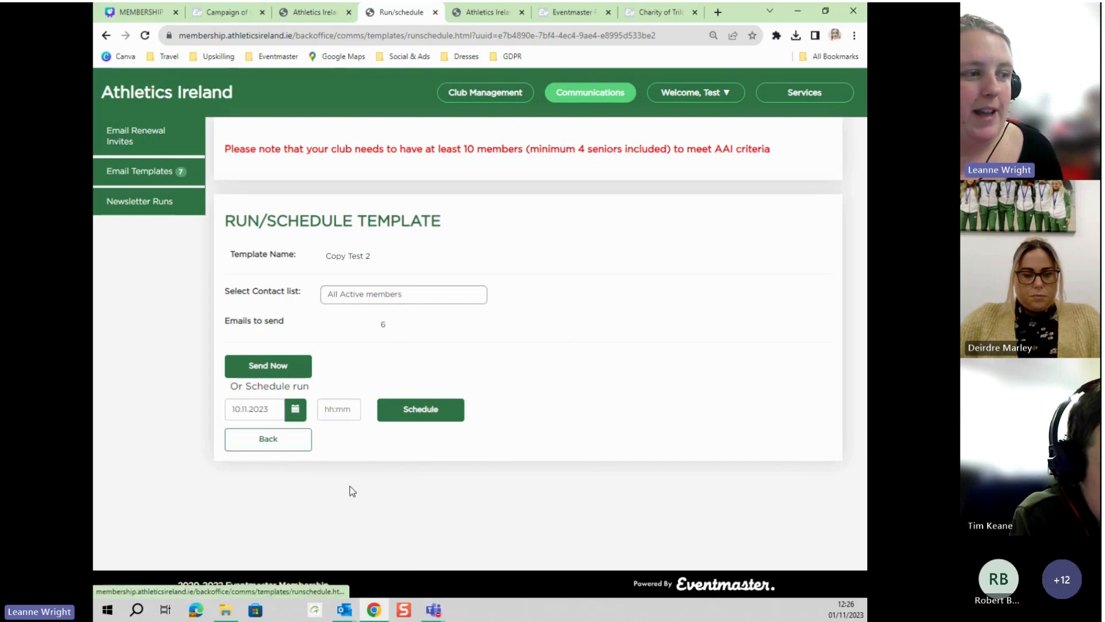
{"action": "left_click", "coordinate": [296, 410]}
{"action": "left_click", "coordinate": [284, 437]}
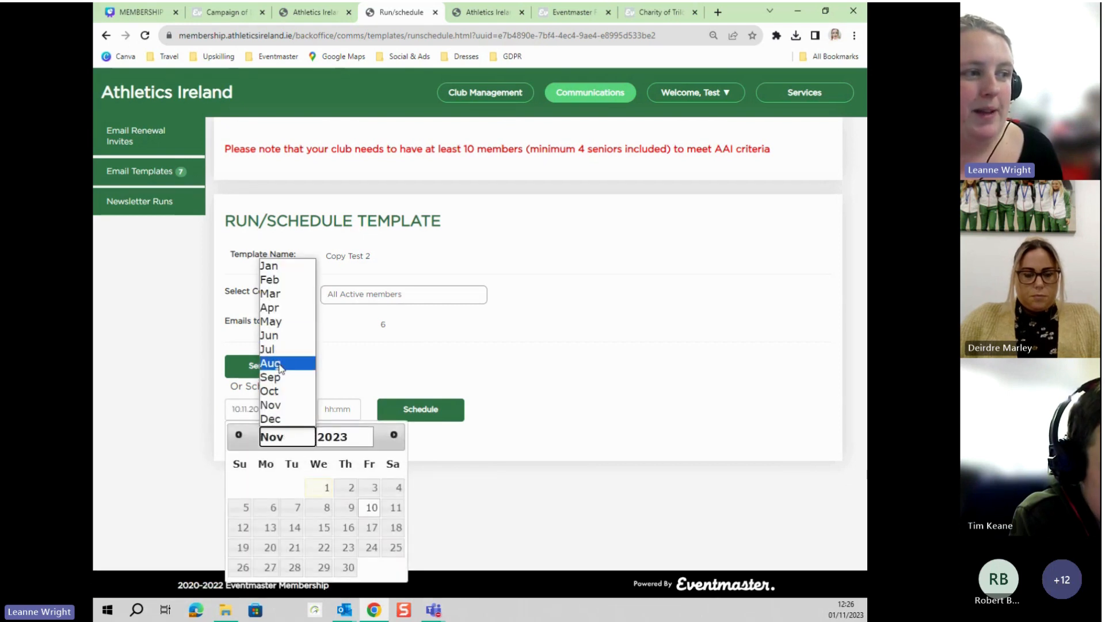
{"action": "left_click", "coordinate": [270, 404]}
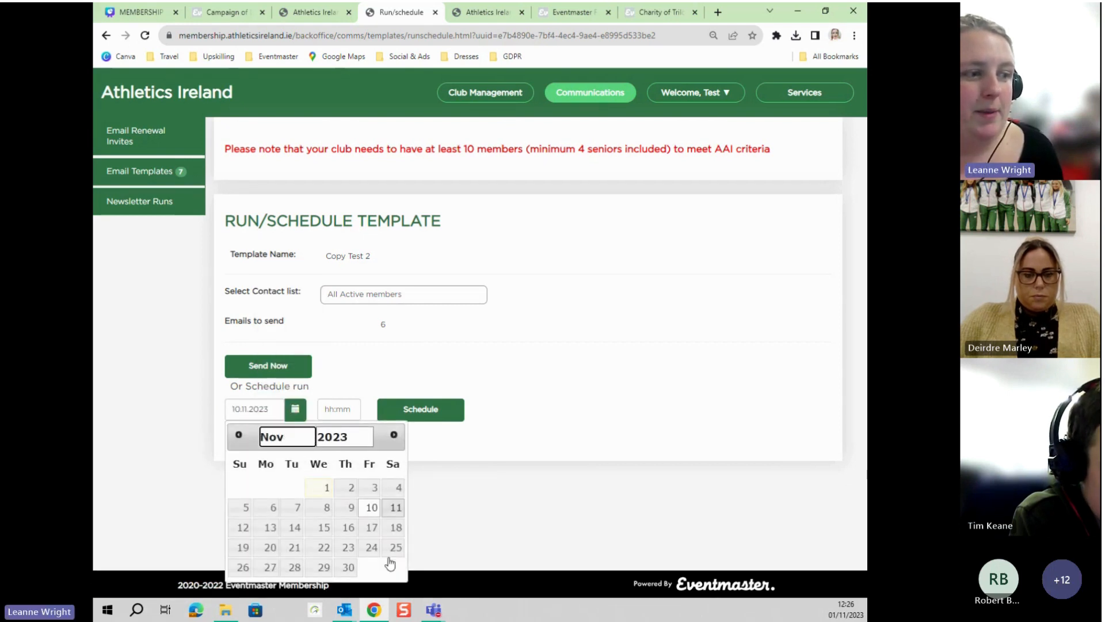
{"action": "left_click", "coordinate": [365, 444]}
{"action": "left_click", "coordinate": [339, 544]}
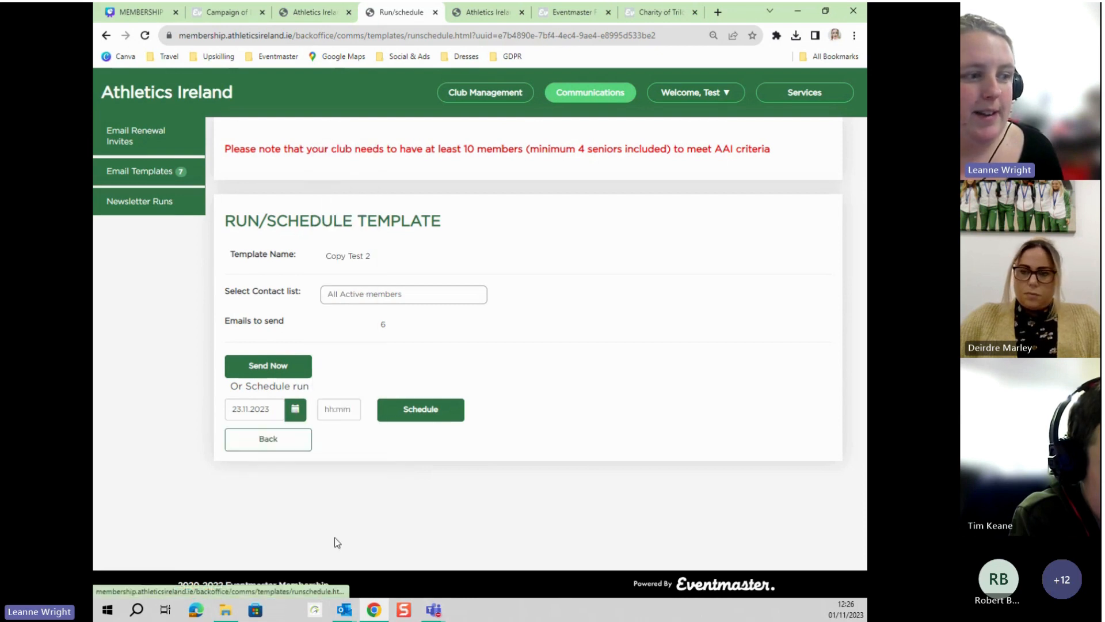
Browse the available run times and go back without scheduling the template.
{"action": "left_click", "coordinate": [338, 409]}
{"action": "scroll", "coordinate": [343, 472], "scroll_direction": "down", "scroll_amount": 3}
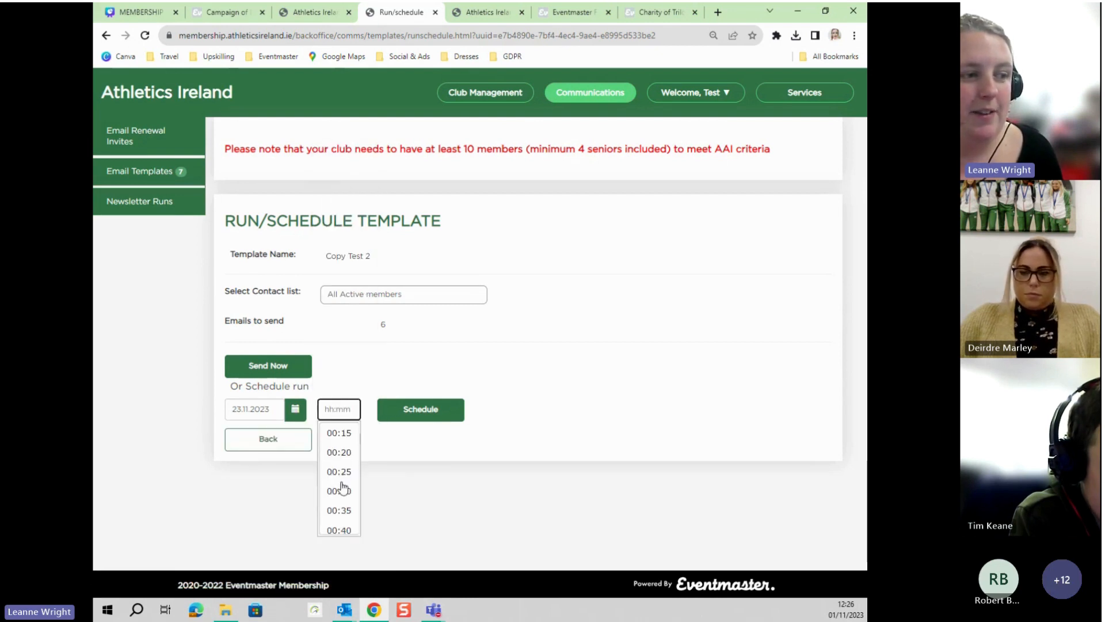
{"action": "scroll", "coordinate": [343, 486], "scroll_direction": "down", "scroll_amount": 6}
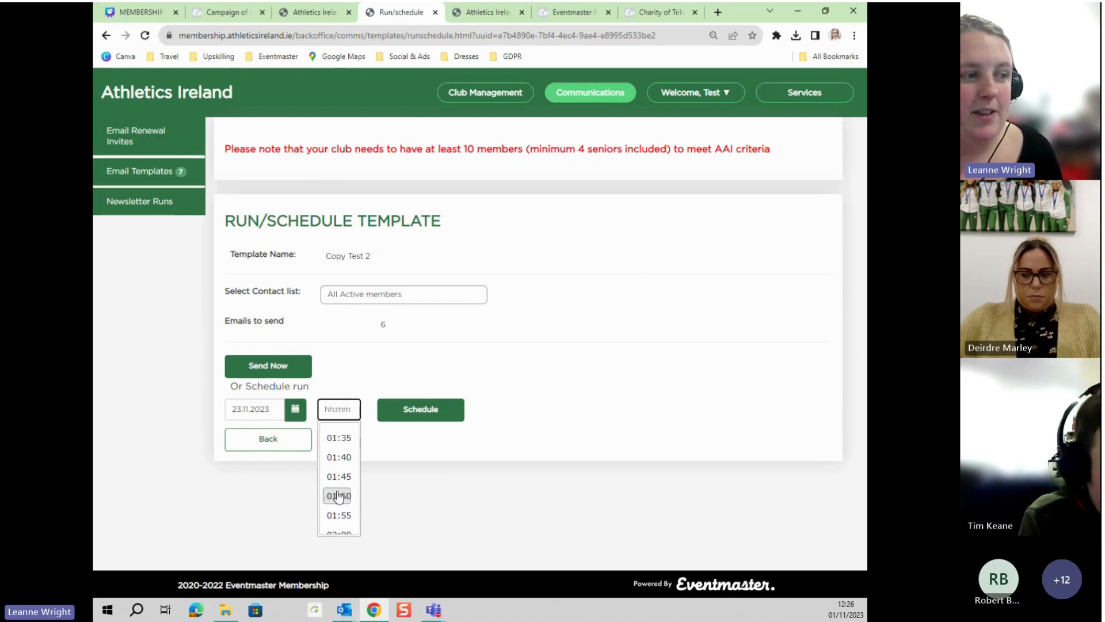
{"action": "left_click", "coordinate": [289, 439]}
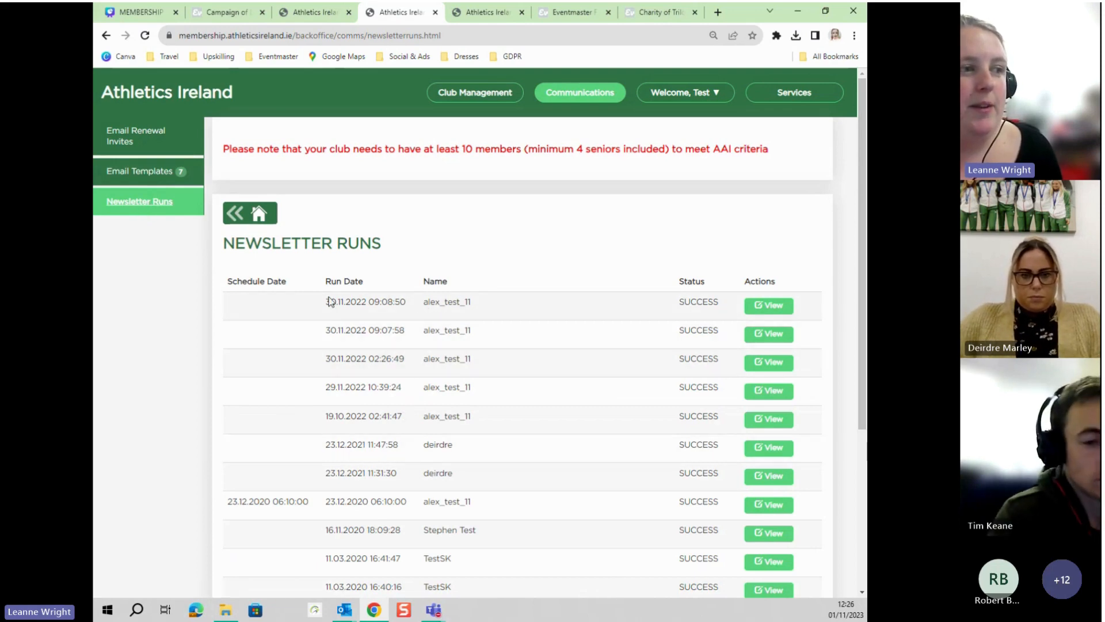
Review the newsletter runs and the send log of the 30.11.2022 09:08:50 run, and return to the list.
{"action": "scroll", "coordinate": [358, 350], "scroll_direction": "down", "scroll_amount": 3}
{"action": "scroll", "coordinate": [375, 302], "scroll_direction": "up", "scroll_amount": 3}
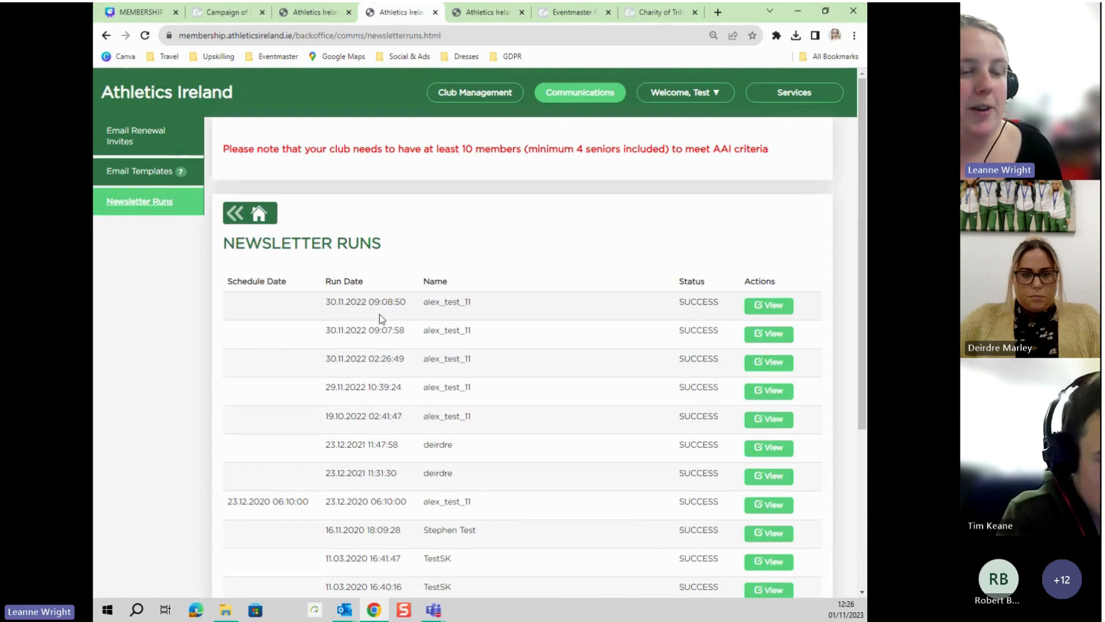
{"action": "scroll", "coordinate": [379, 314], "scroll_direction": "down", "scroll_amount": 1}
{"action": "scroll", "coordinate": [378, 314], "scroll_direction": "down", "scroll_amount": 1}
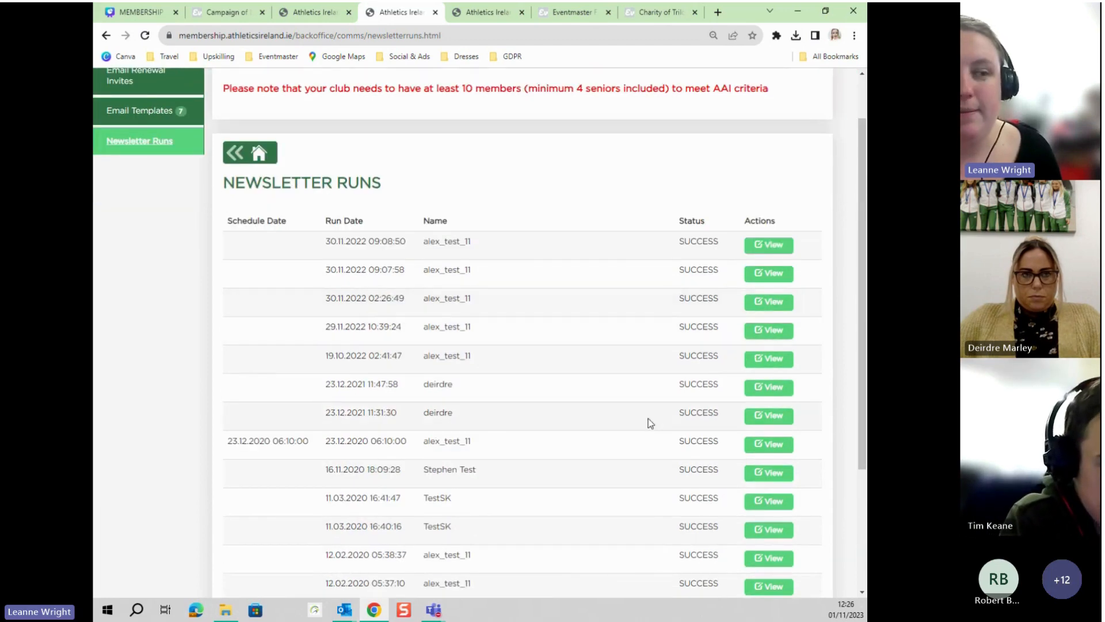
{"action": "scroll", "coordinate": [633, 418], "scroll_direction": "down", "scroll_amount": 3}
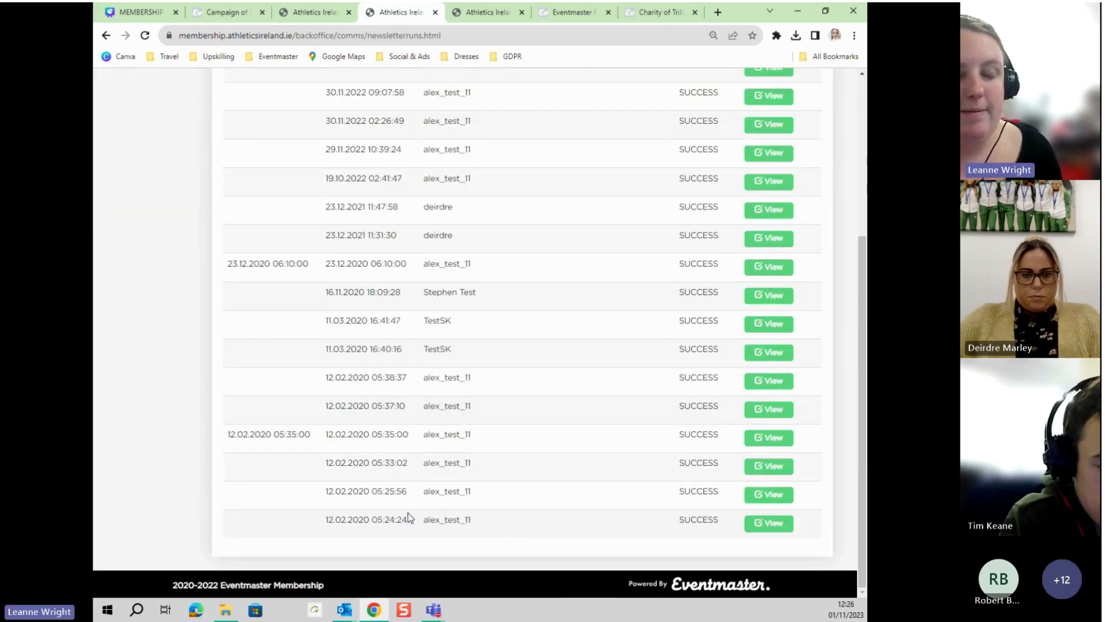
{"action": "scroll", "coordinate": [409, 517], "scroll_direction": "up", "scroll_amount": 4}
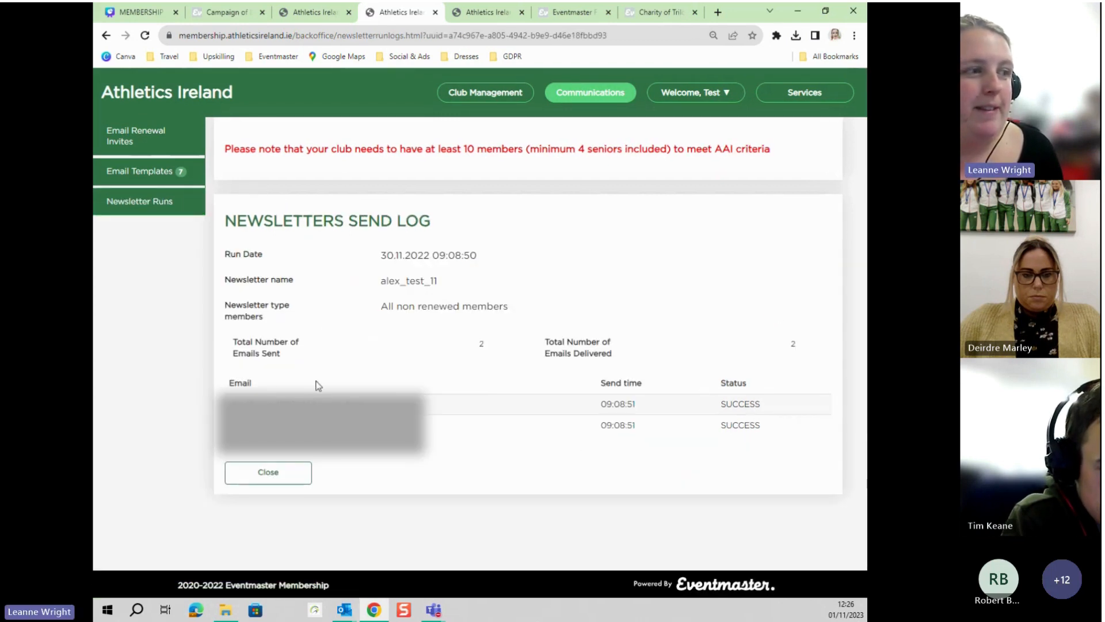
{"action": "left_click", "coordinate": [279, 477]}
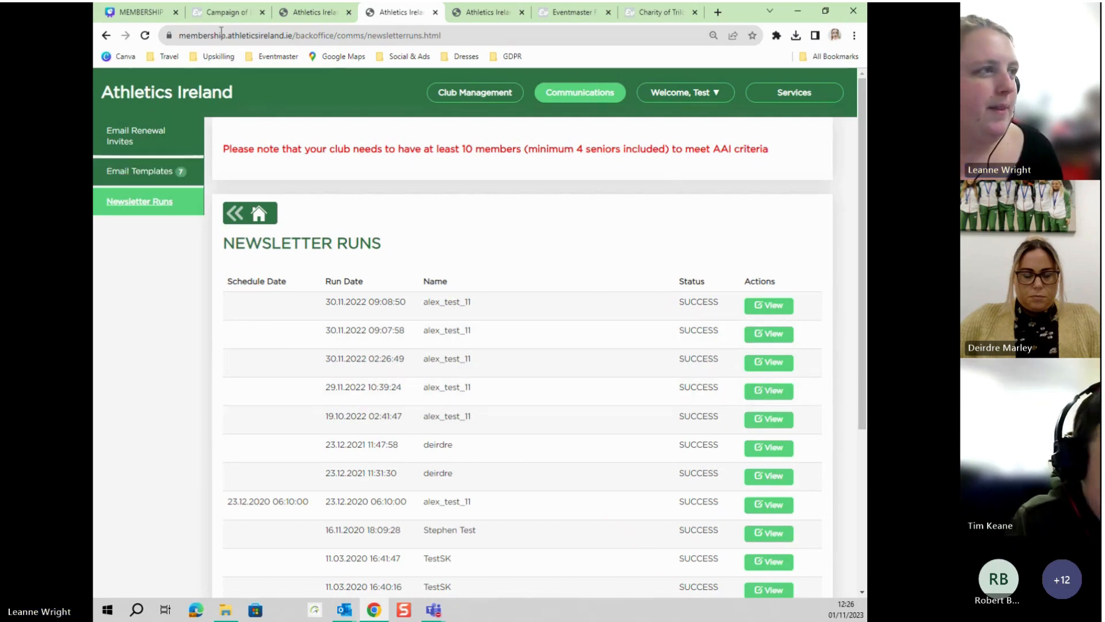
Switch to the Membership Tools presentation in Canva and show page 8, "Fundraising - NEW".
{"action": "left_click", "coordinate": [138, 12]}
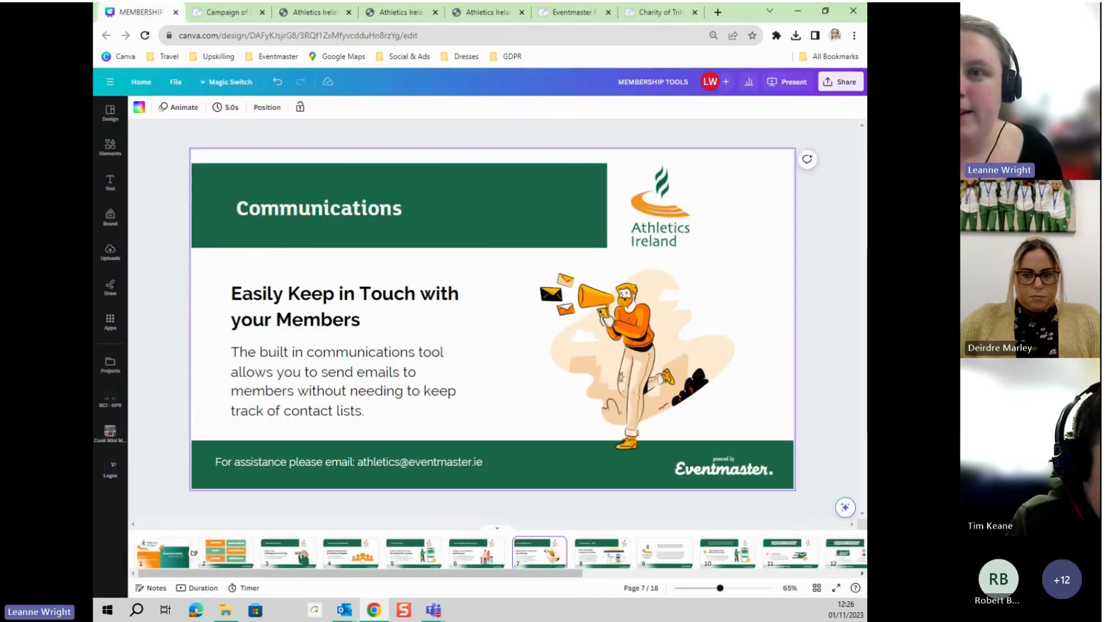
{"action": "key", "text": "alt+Tab"}
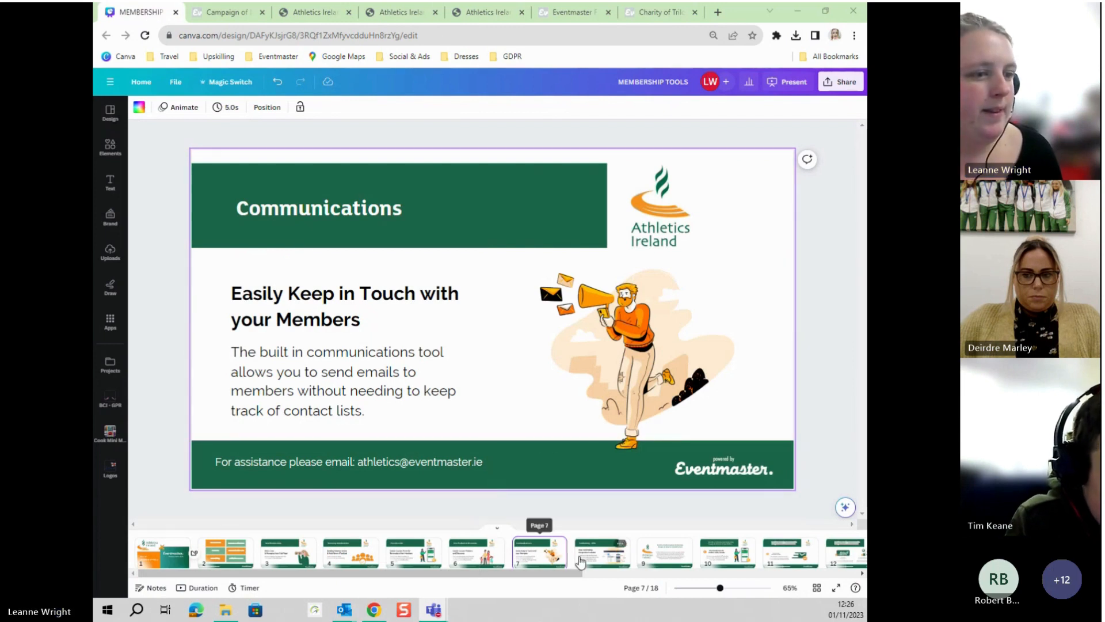
{"action": "left_click", "coordinate": [604, 557]}
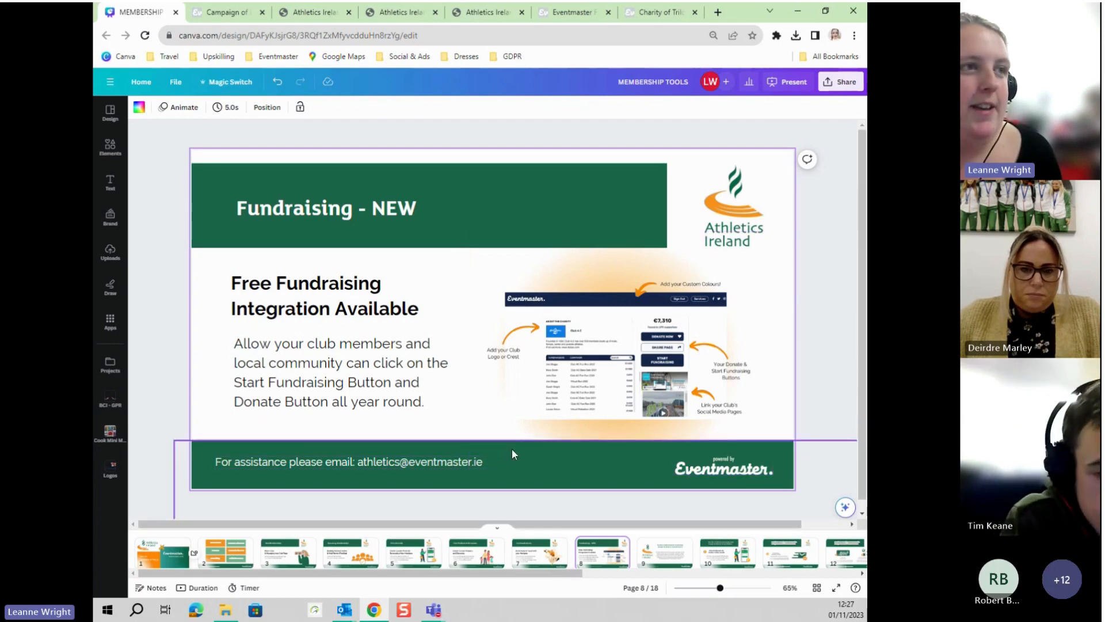
Switch back to the Athletics Ireland back office and show the fundraising integration settings in the club profile.
{"action": "left_click", "coordinate": [343, 13]}
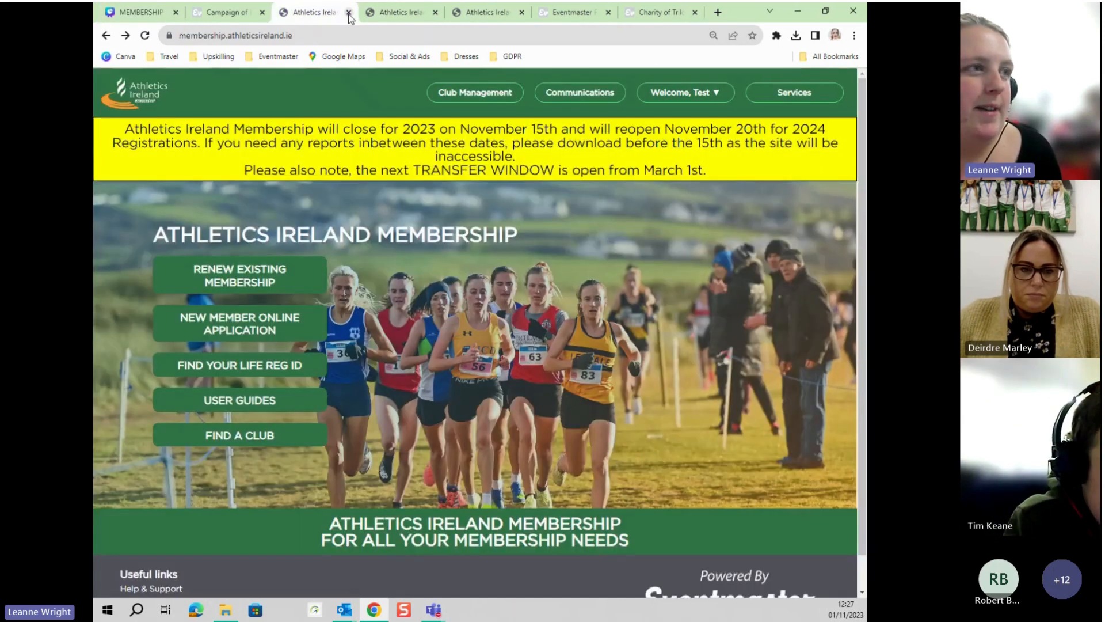
{"action": "left_click", "coordinate": [388, 22]}
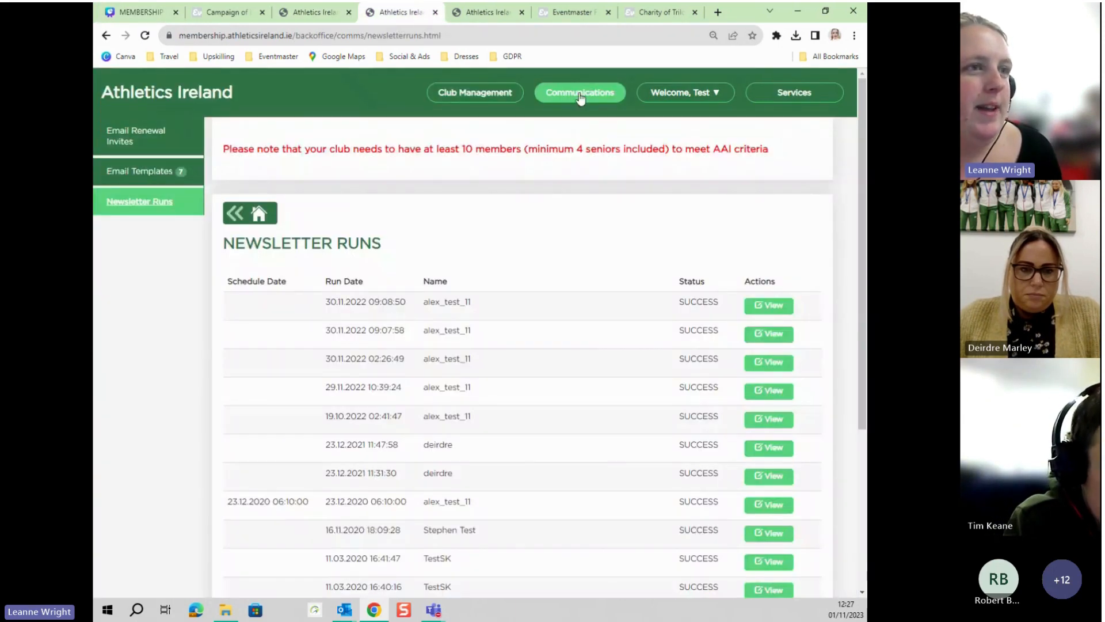
{"action": "left_click", "coordinate": [509, 97]}
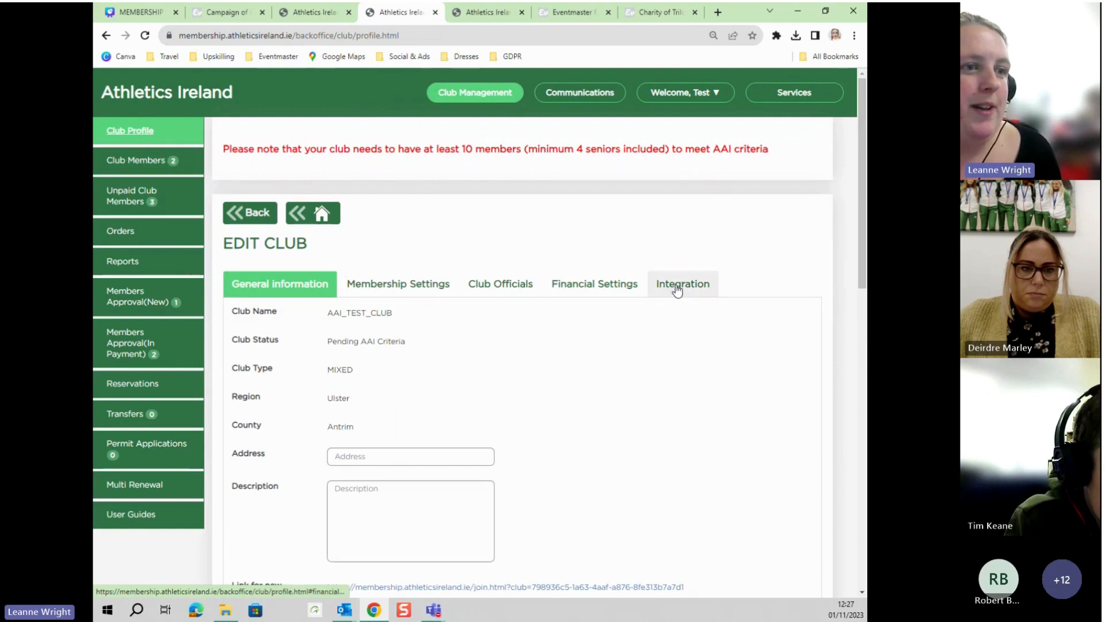
{"action": "left_click", "coordinate": [676, 288]}
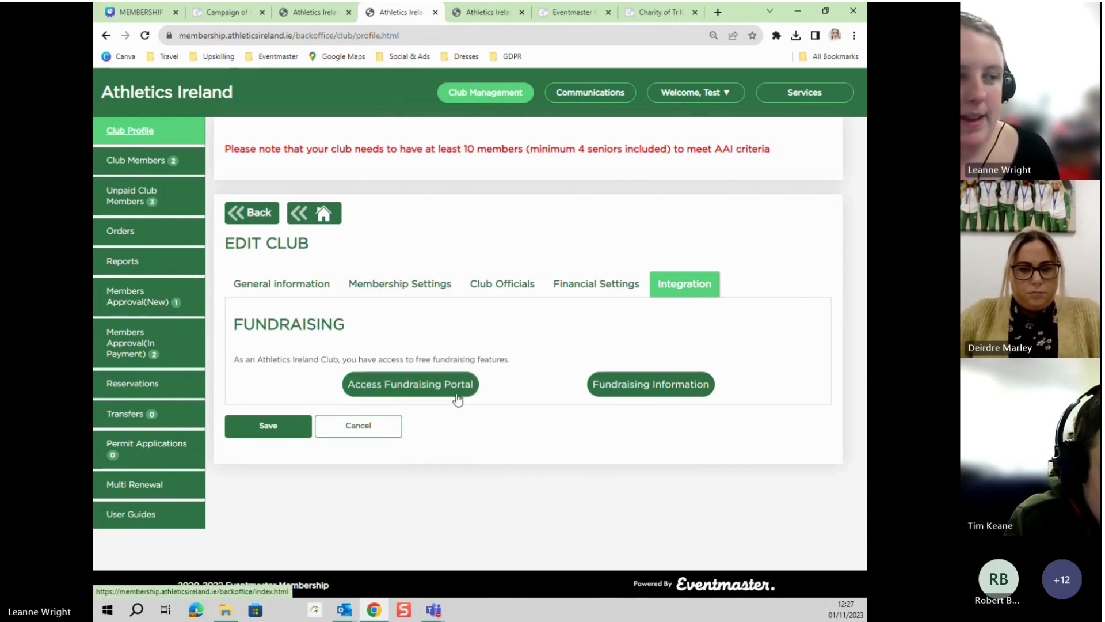
Look through the club fundraising information page and return to the club's integration settings.
{"action": "left_click", "coordinate": [662, 391]}
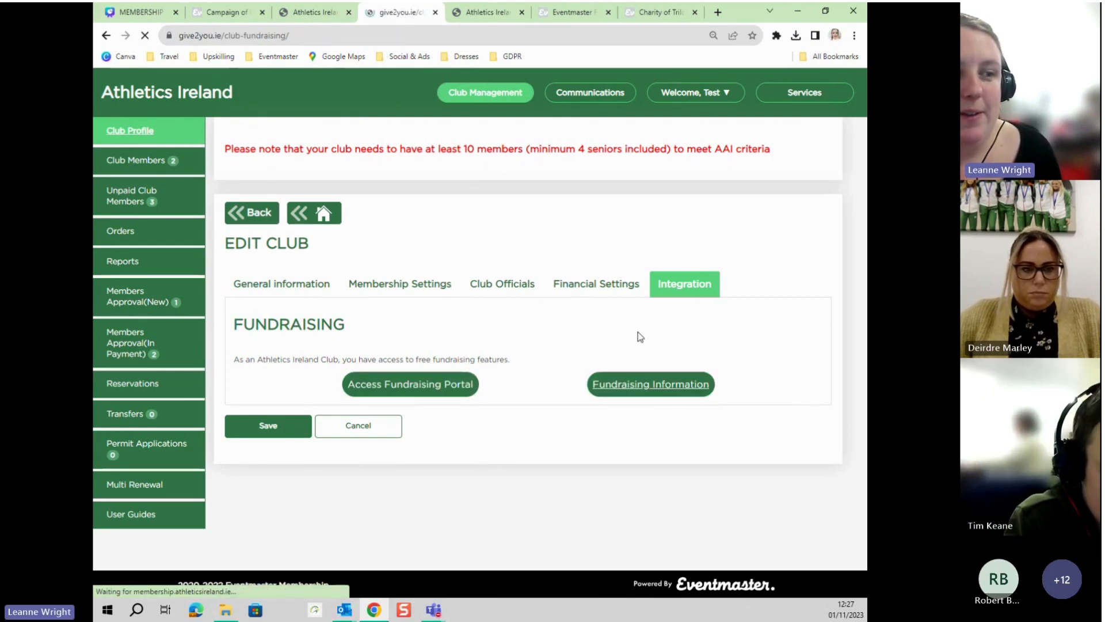
{"action": "scroll", "coordinate": [685, 360], "scroll_direction": "down", "scroll_amount": 15}
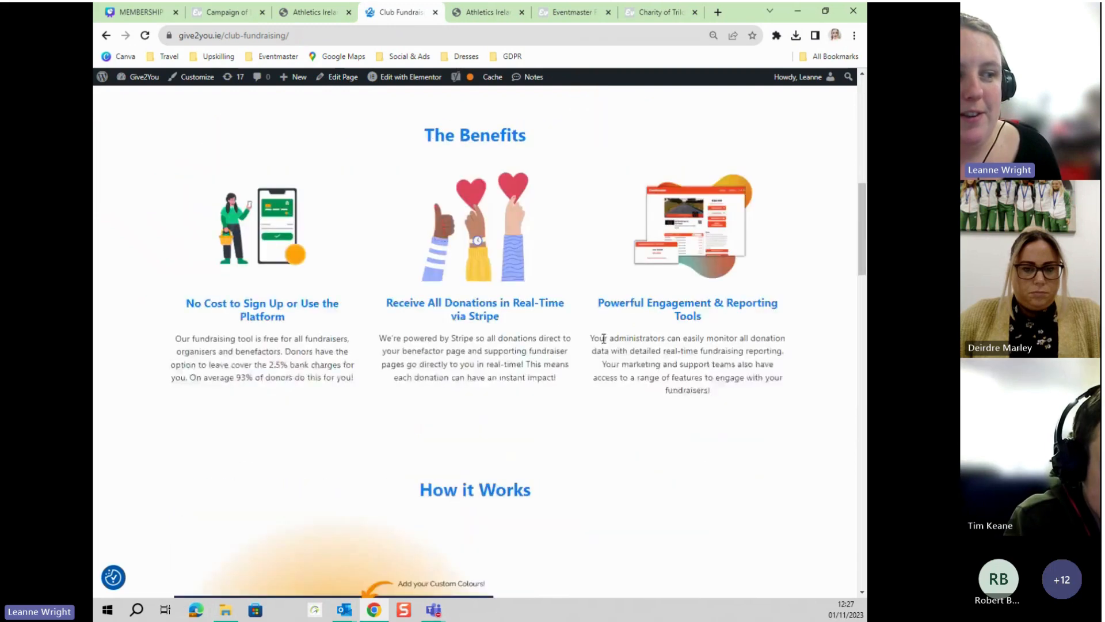
{"action": "scroll", "coordinate": [693, 361], "scroll_direction": "down", "scroll_amount": 15}
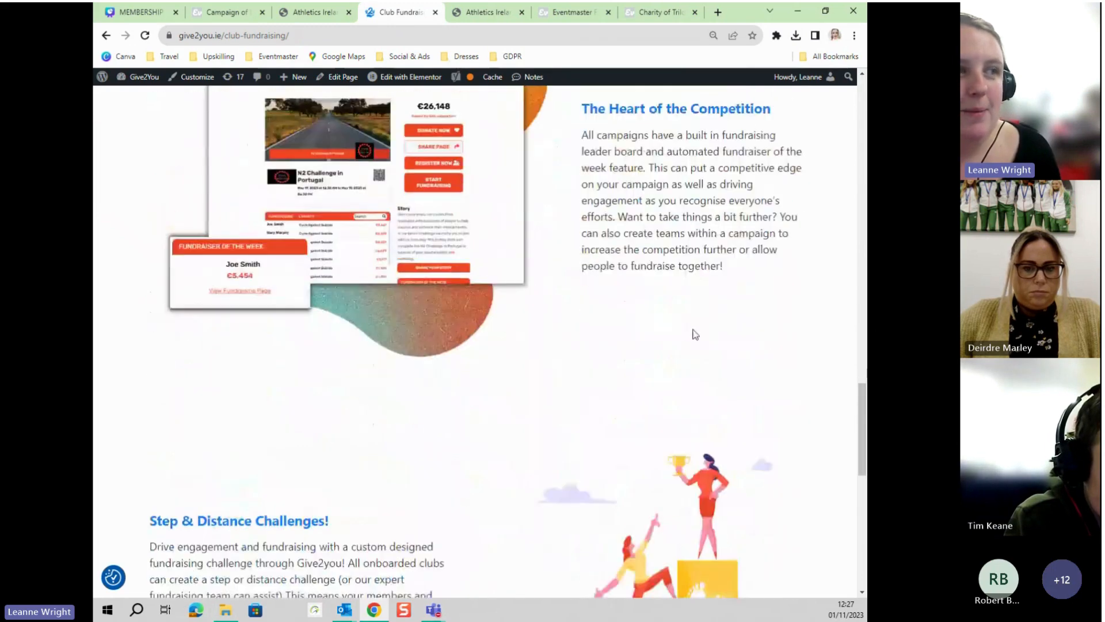
{"action": "left_click", "coordinate": [106, 35]}
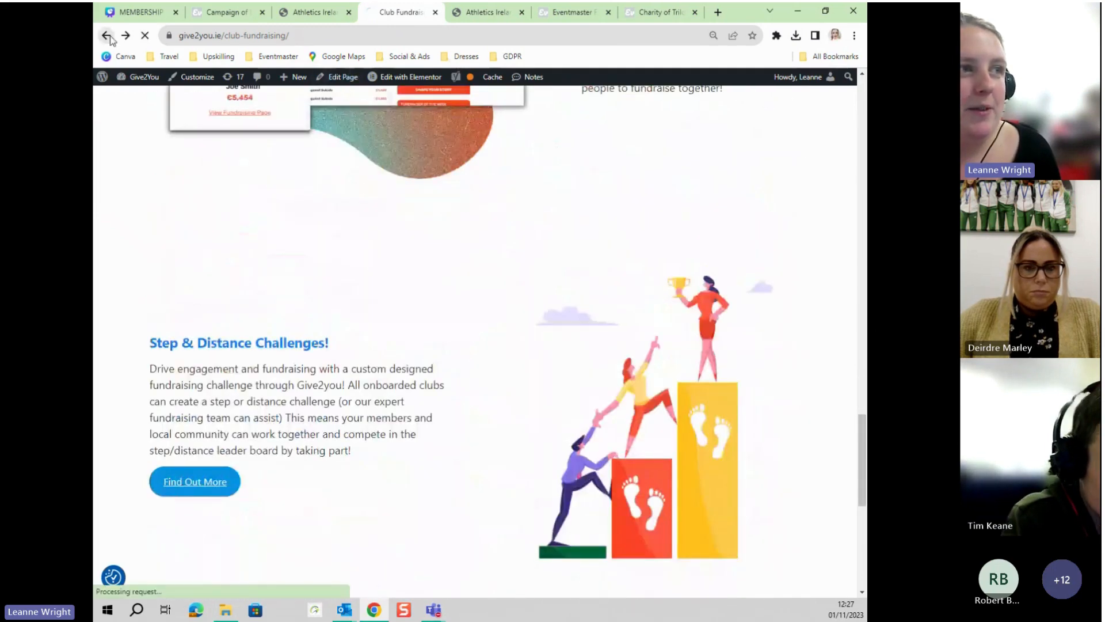
{"action": "left_click", "coordinate": [657, 288]}
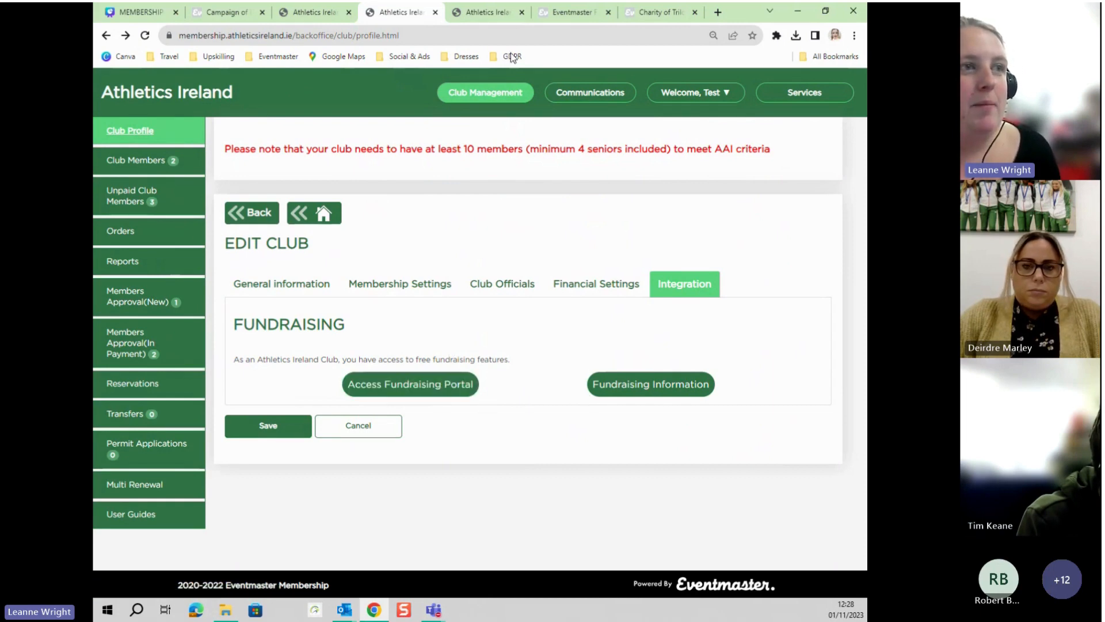
Show the Trilogy Triathlon Club charity page on Eventmaster and look through its description, donation options and fundraisers list.
{"action": "left_click", "coordinate": [653, 12]}
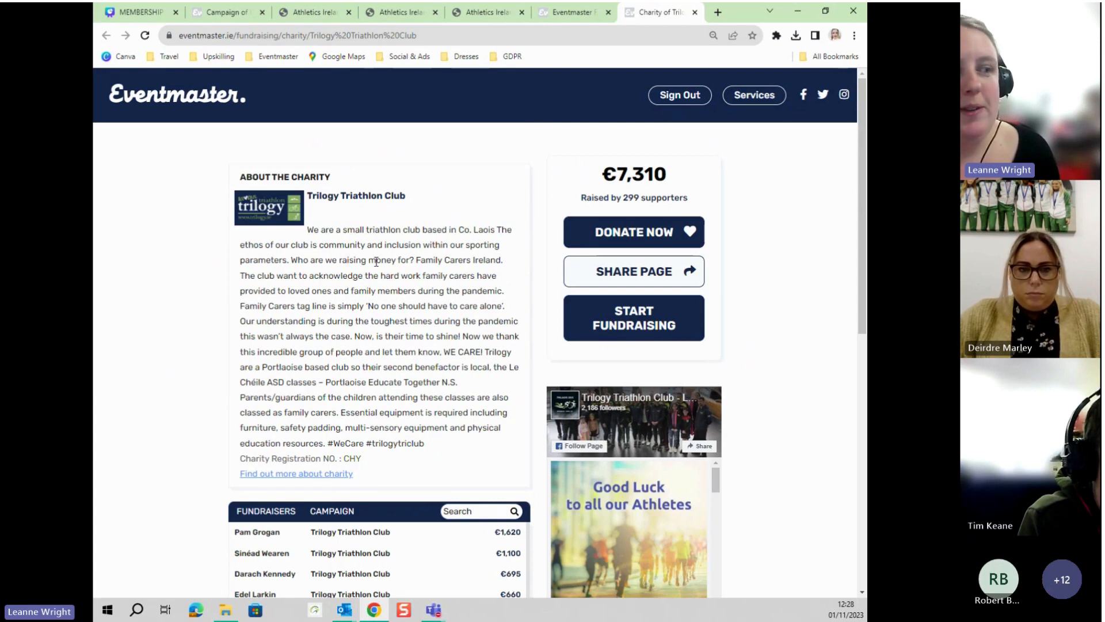
{"action": "scroll", "coordinate": [472, 380], "scroll_direction": "down", "scroll_amount": 2}
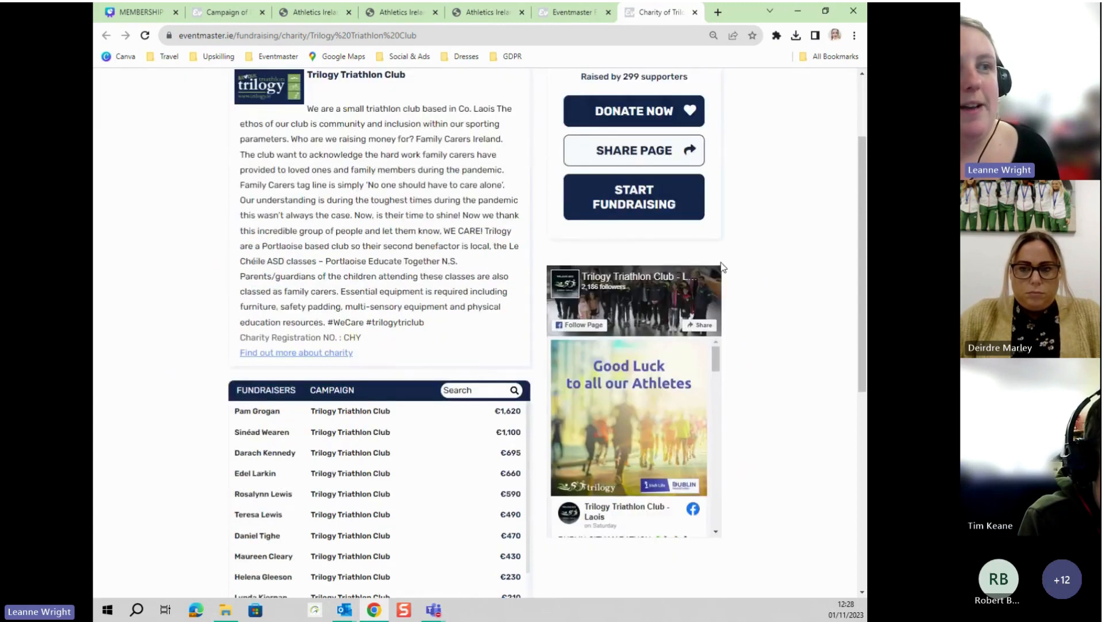
{"action": "scroll", "coordinate": [723, 266], "scroll_direction": "up", "scroll_amount": 2}
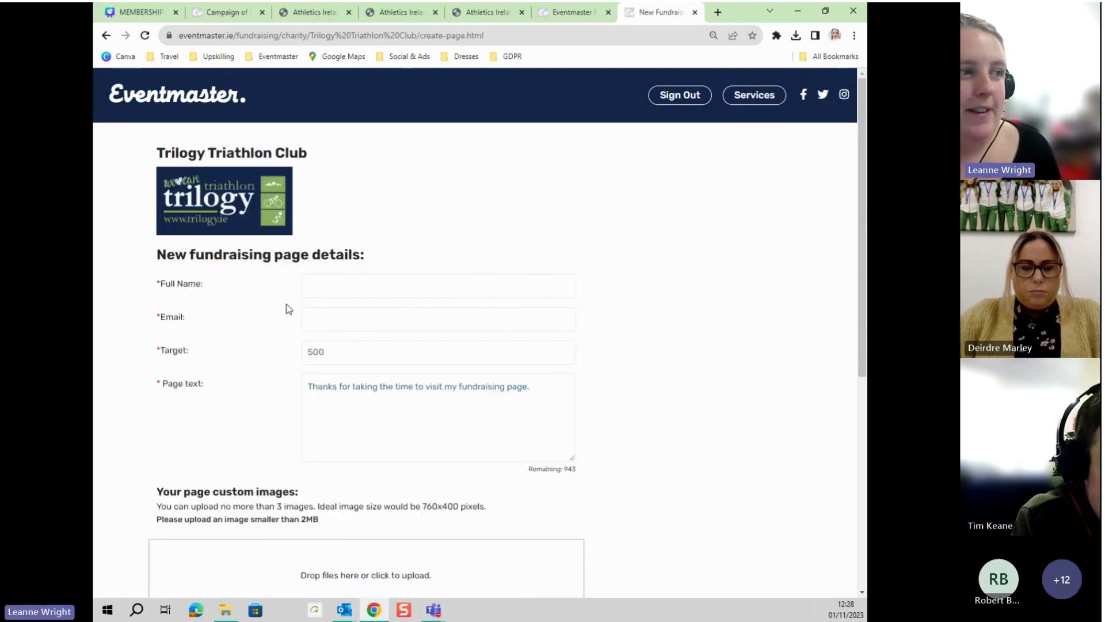
Look through the club's new fundraising page form, including the custom images and consent sections, and return to the charity page.
{"action": "scroll", "coordinate": [318, 297], "scroll_direction": "down", "scroll_amount": 2}
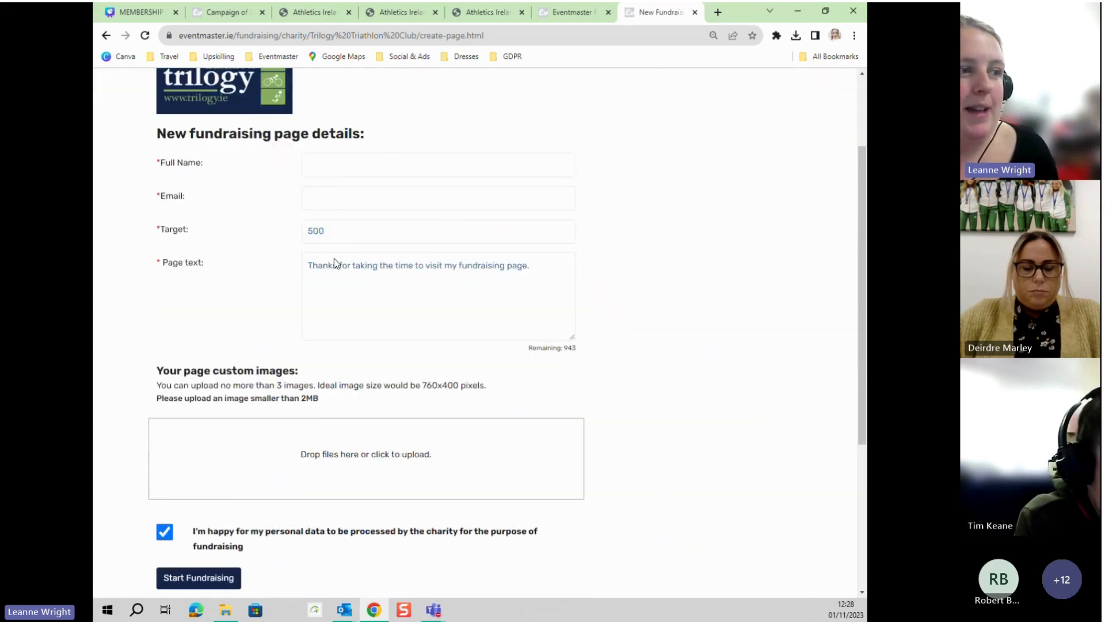
{"action": "scroll", "coordinate": [346, 316], "scroll_direction": "down", "scroll_amount": 3}
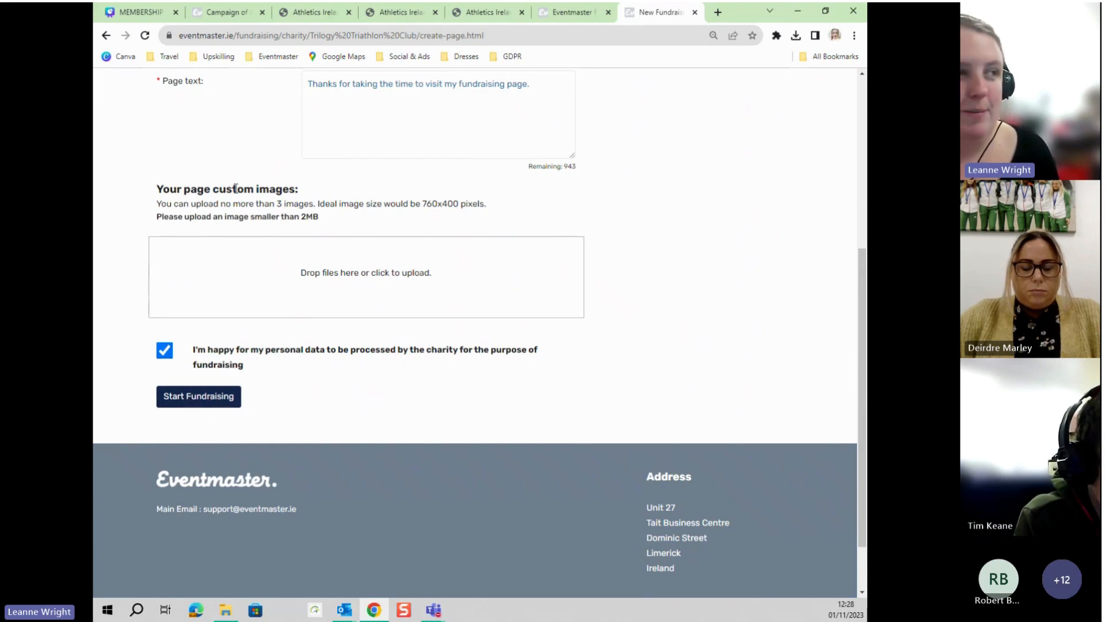
{"action": "left_click", "coordinate": [106, 36]}
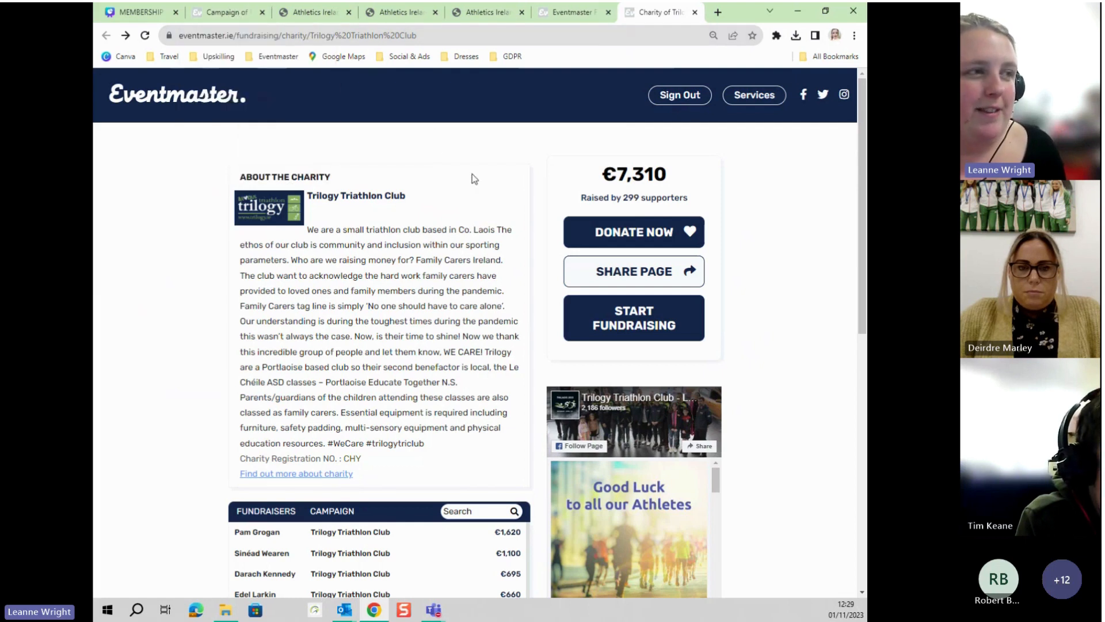
Show the Irish Life Dublin Marathon 2023 Fundraising Campaign page, and return to the club's fundraising integration settings in the back office.
{"action": "left_click", "coordinate": [242, 17]}
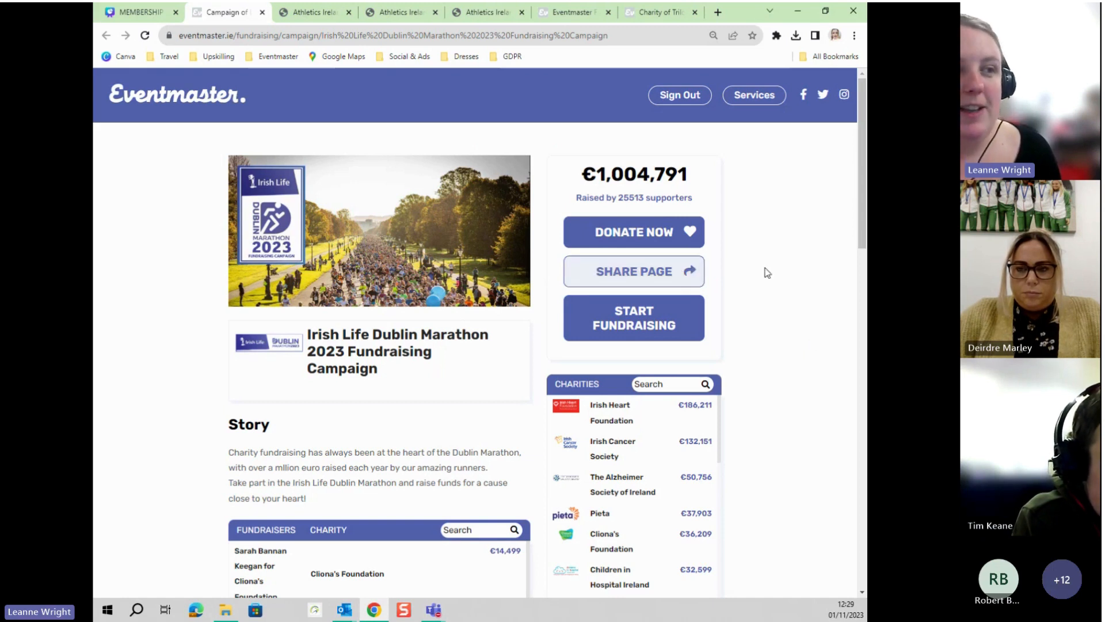
{"action": "left_click", "coordinate": [486, 12]}
{"action": "left_click", "coordinate": [414, 12]}
{"action": "left_click", "coordinate": [340, 12]}
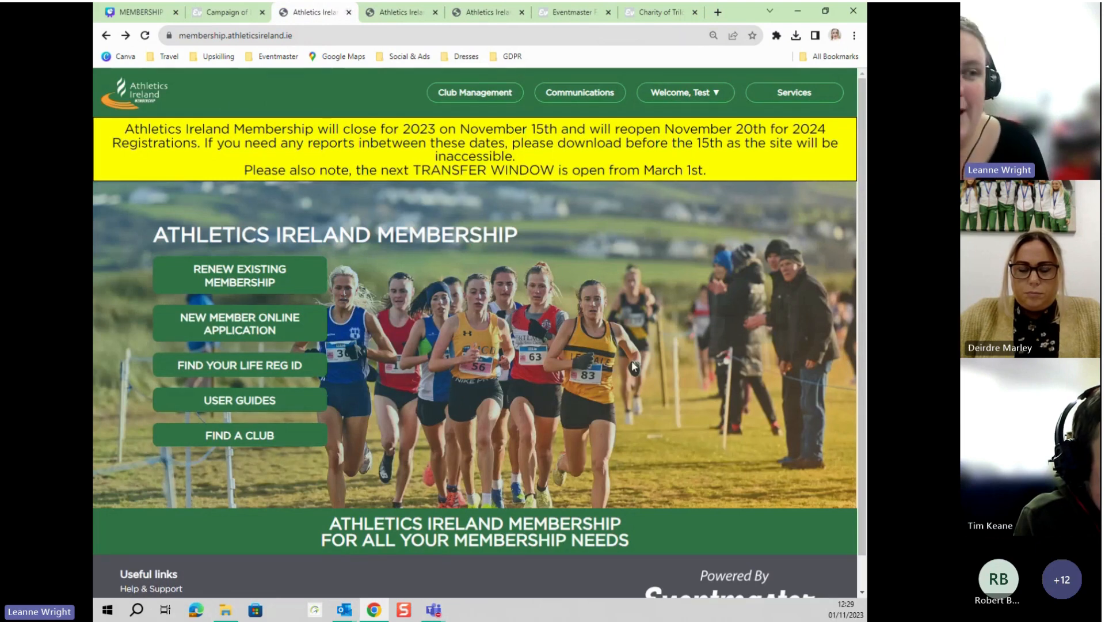
{"action": "left_click", "coordinate": [397, 13]}
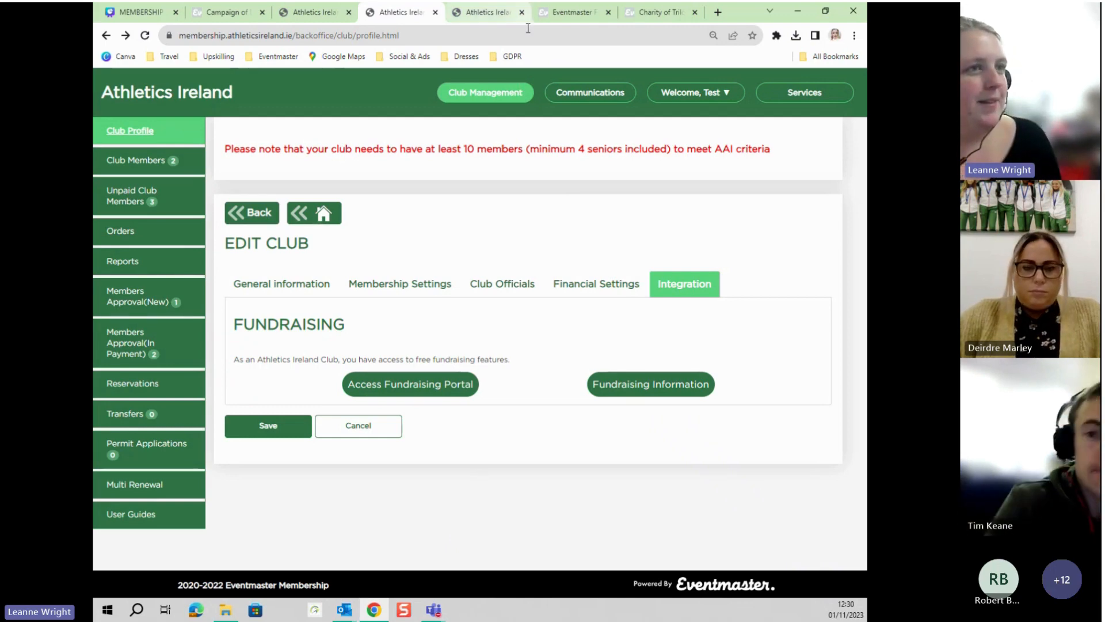
Switch to the Membership Tools presentation in Canva and show page 9, on the benefits of collecting club memberships through the platform.
{"action": "left_click", "coordinate": [504, 18]}
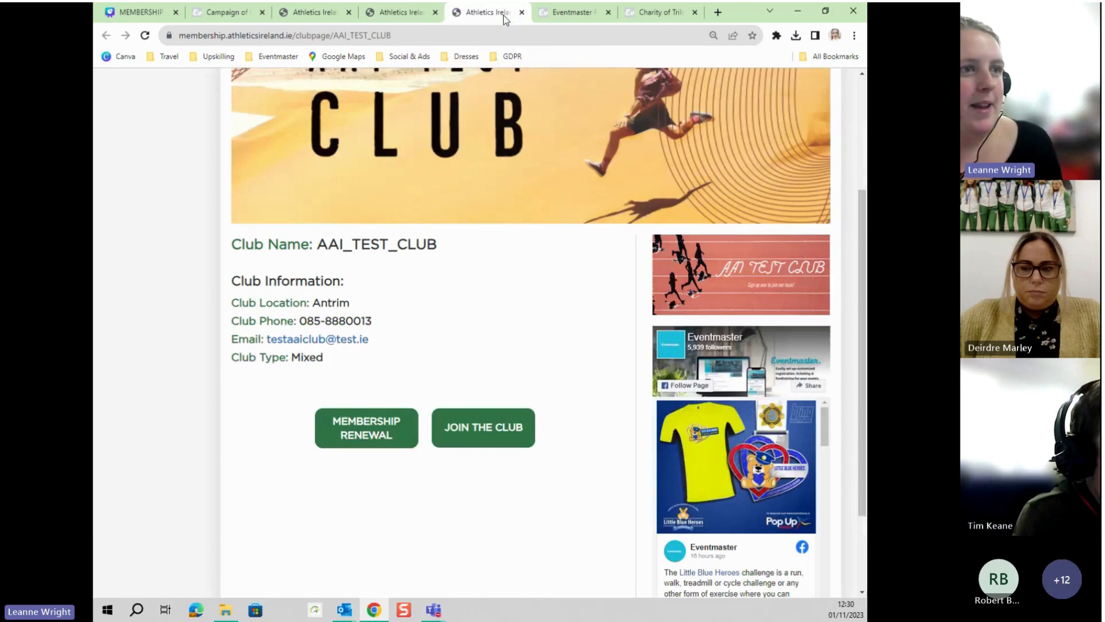
{"action": "left_click", "coordinate": [573, 15]}
{"action": "left_click", "coordinate": [392, 12]}
{"action": "left_click", "coordinate": [240, 11]}
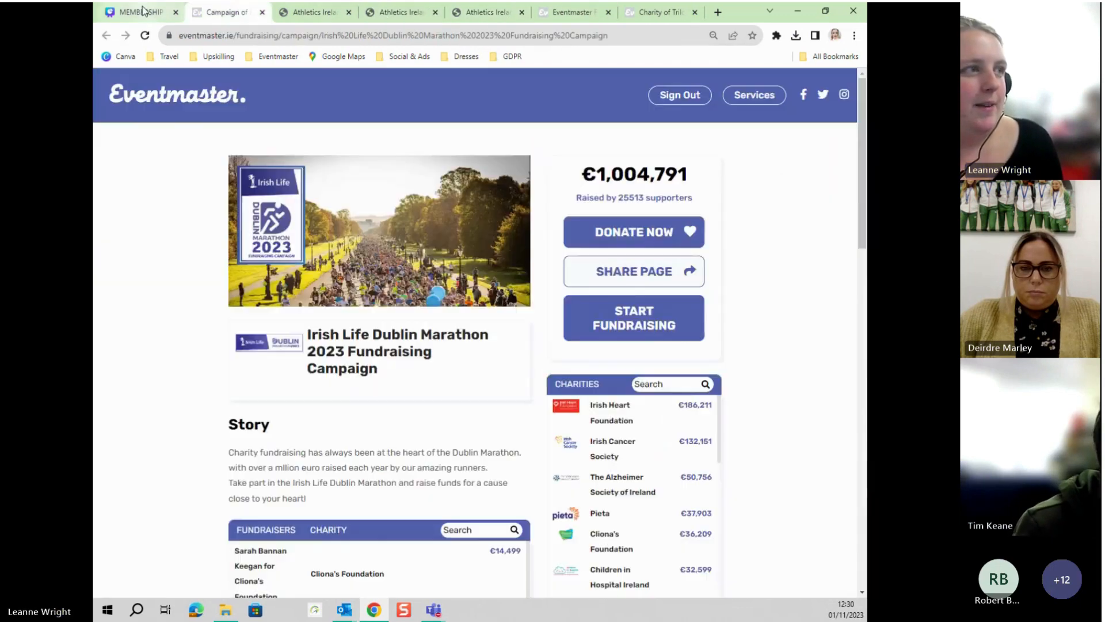
{"action": "left_click", "coordinate": [138, 13]}
{"action": "left_click", "coordinate": [667, 566]}
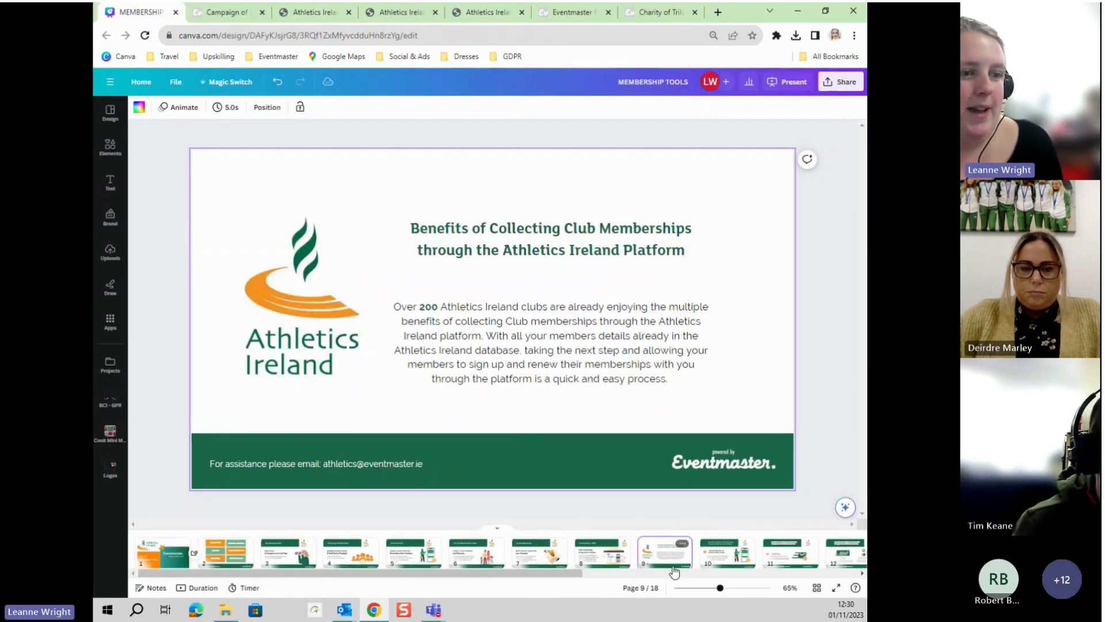